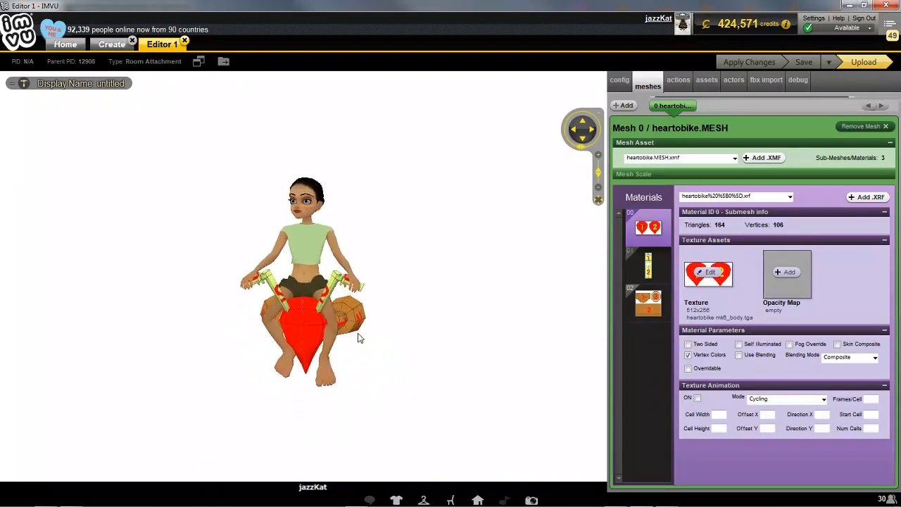
# Add the axis widget from the furniture inventory to the scene and view it beside the seated avatar from the side.
pyautogui.scroll(3, 366, 343)
pyautogui.scroll(-2, 371, 356)
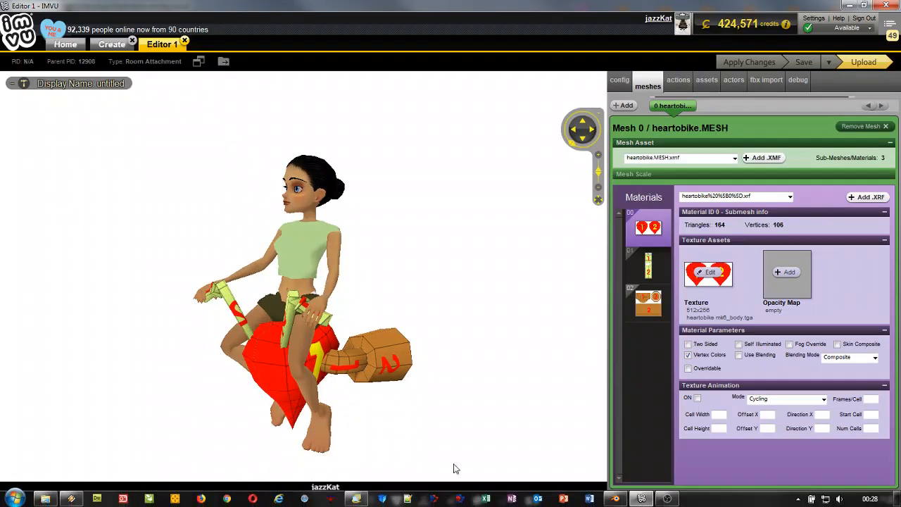
pyautogui.click(451, 499)
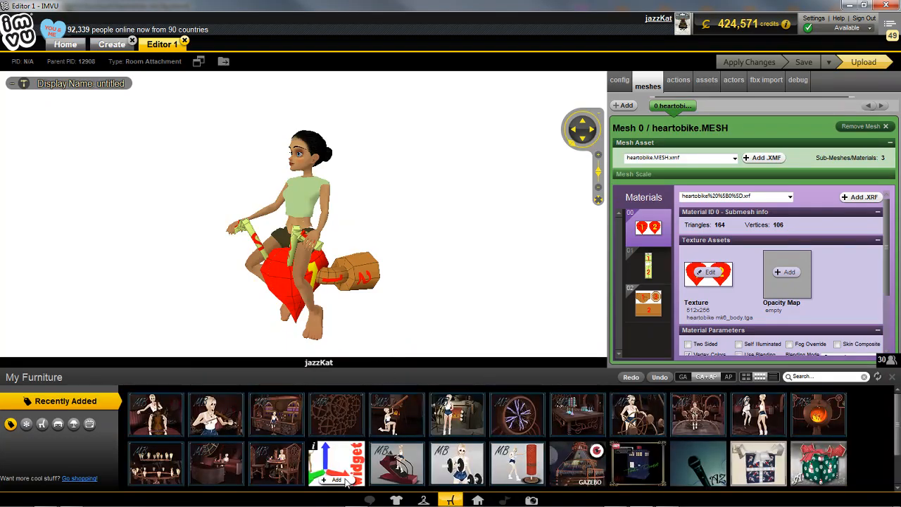
pyautogui.click(338, 481)
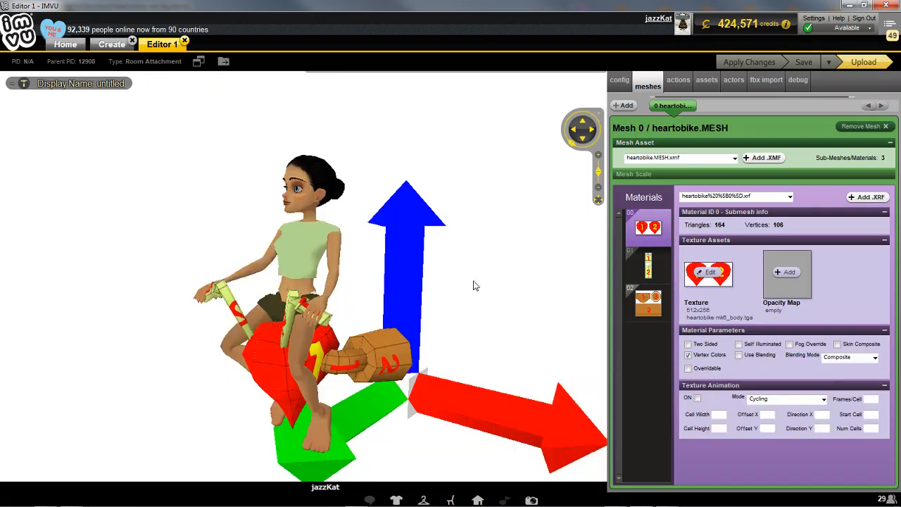
pyautogui.moveTo(474, 285); pyautogui.dragTo(380, 298)
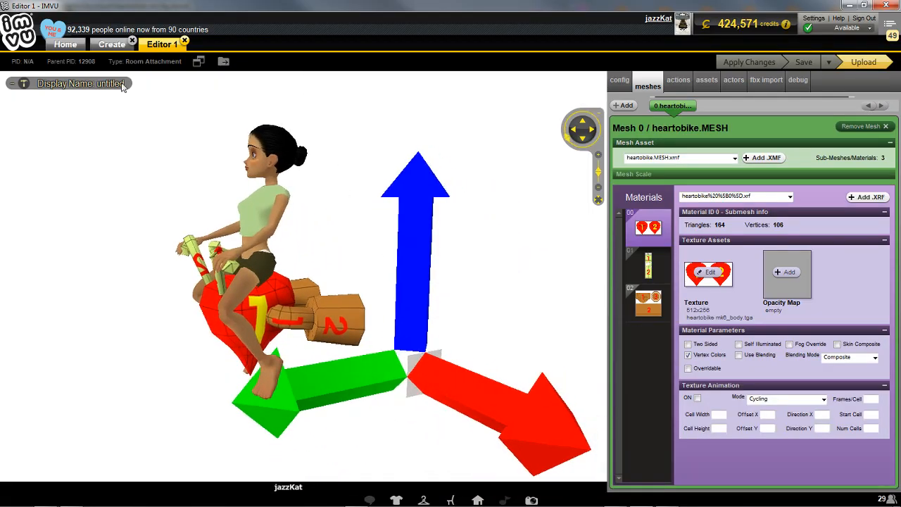
# Open an earlier twitch_heartobike local project in a second editor and add the axis widget furniture to its scene.
pyautogui.click(113, 45)
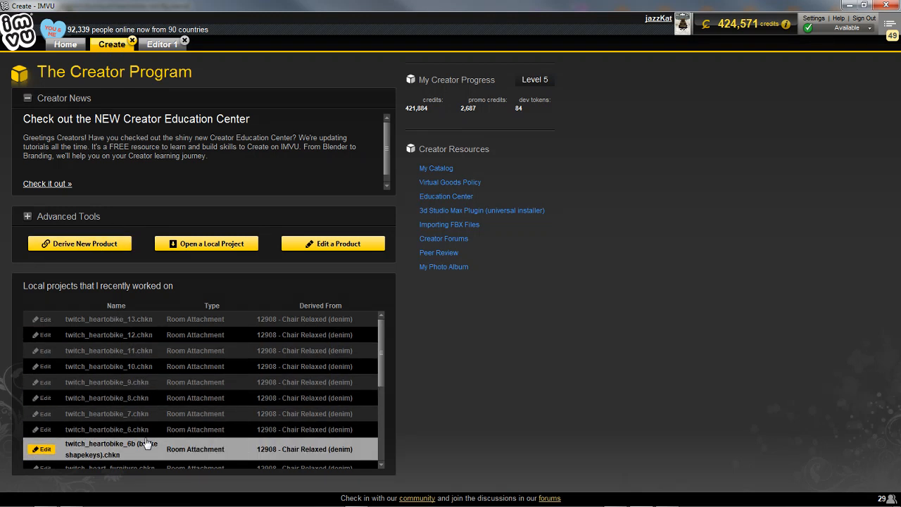
pyautogui.doubleClick(91, 434)
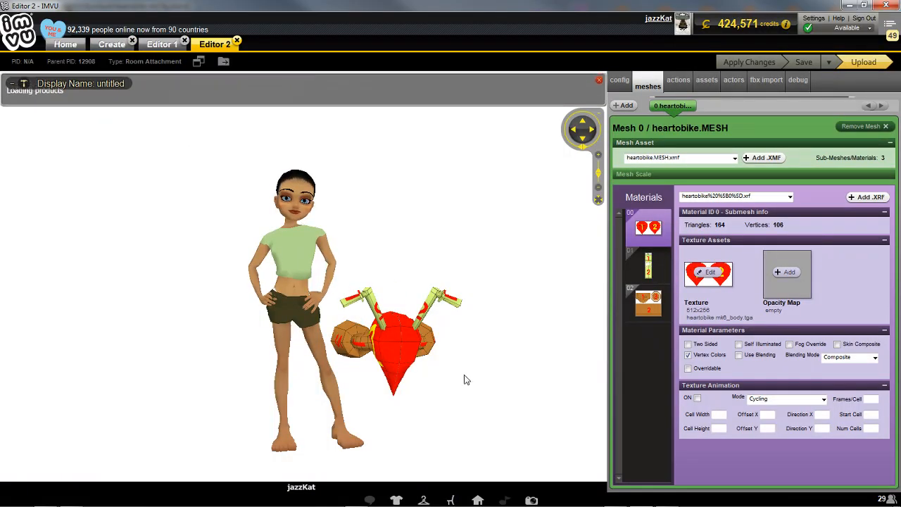
pyautogui.click(450, 500)
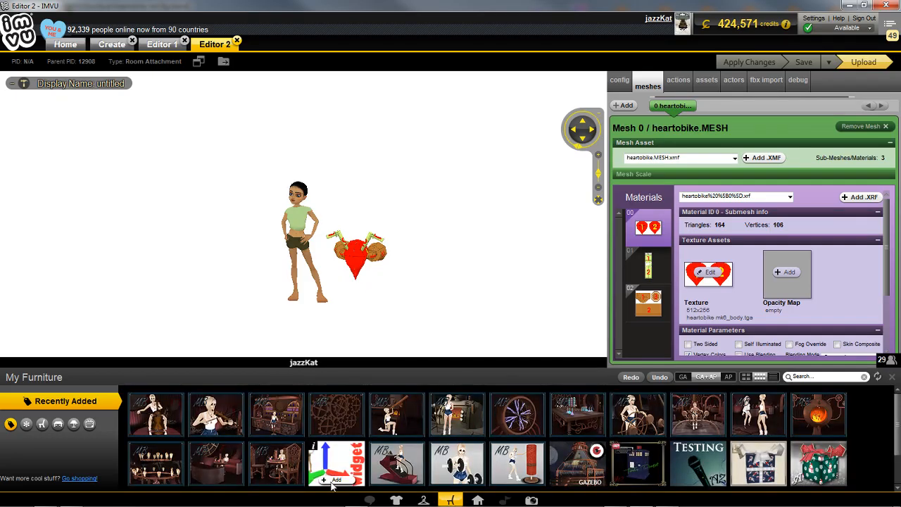
pyautogui.click(336, 484)
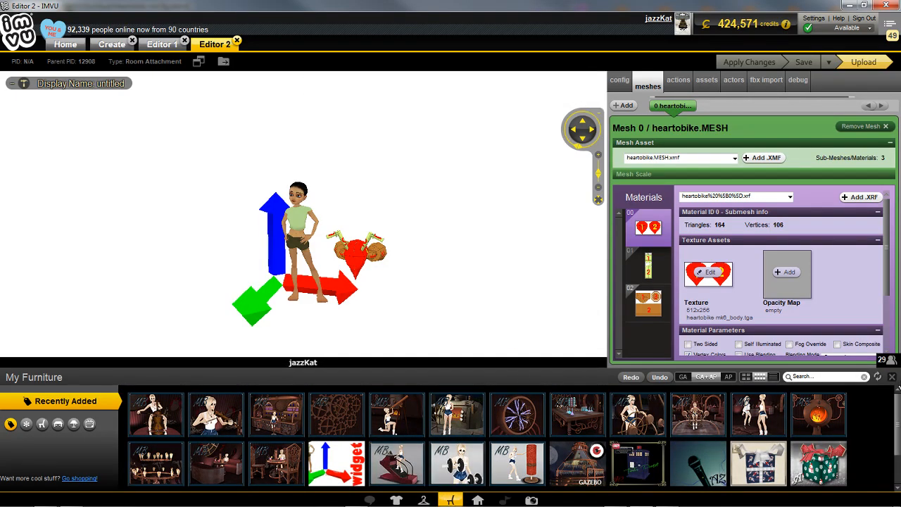
pyautogui.click(893, 378)
# Seat the avatar on the heart bike and view the bike's position relative to the axis widget.
pyautogui.moveTo(378, 295); pyautogui.dragTo(351, 308)
pyautogui.moveTo(351, 309); pyautogui.dragTo(326, 287, button='right')
pyautogui.click(328, 266)
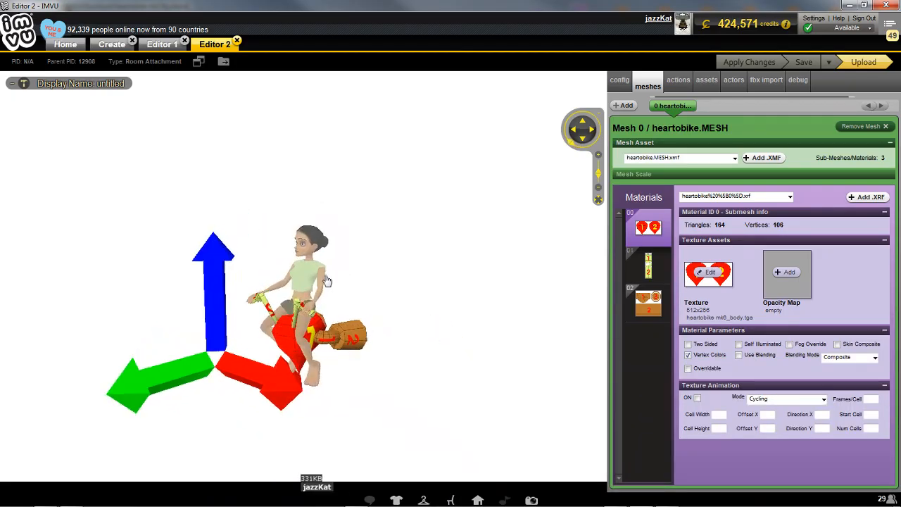
pyautogui.moveTo(402, 370)
pyautogui.mouseDown()
pyautogui.moveTo(328, 372)
pyautogui.moveTo(417, 372)
pyautogui.mouseUp()
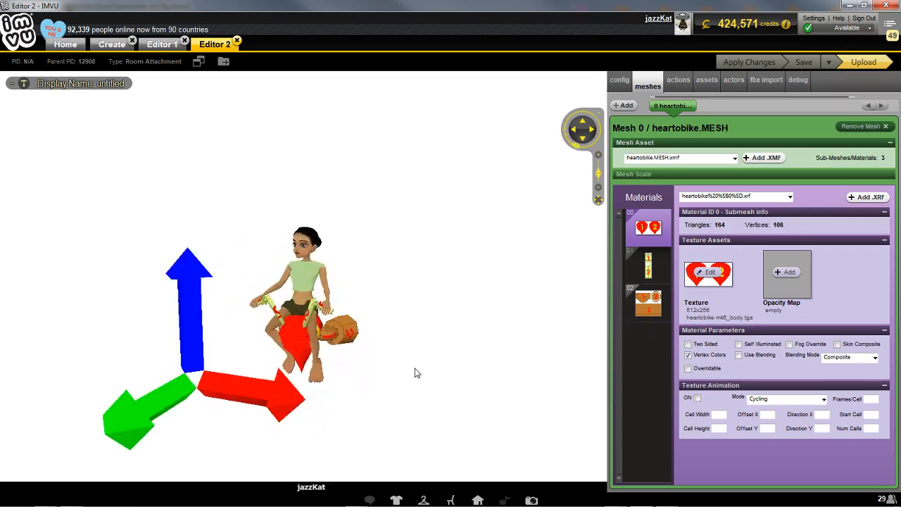
pyautogui.moveTo(414, 372)
pyautogui.mouseDown(button='right')
pyautogui.moveTo(406, 358)
pyautogui.moveTo(421, 356)
pyautogui.mouseUp(button='right')
pyautogui.scroll(3, 416, 378)
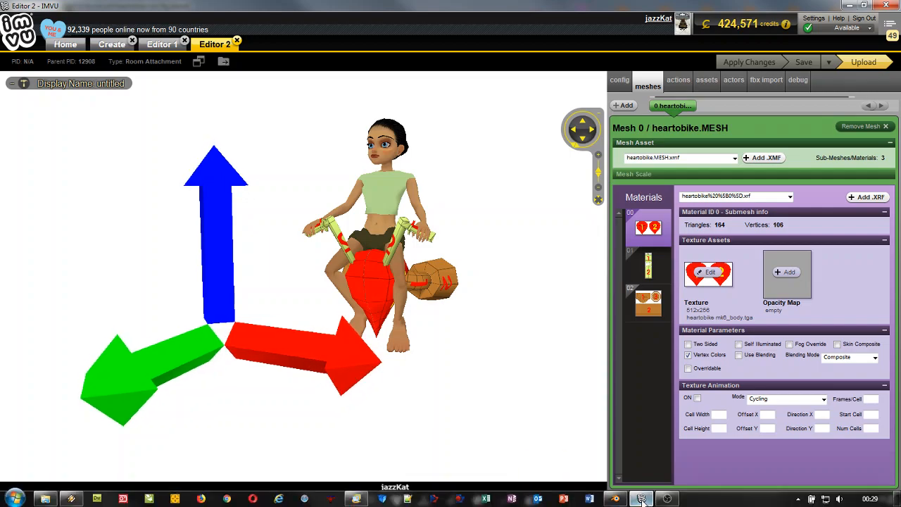
# Switch to Blender, open heartobike mk6.blend and heartobike mk7.blend, and examine the bike model's parts and textures.
pyautogui.click(617, 500)
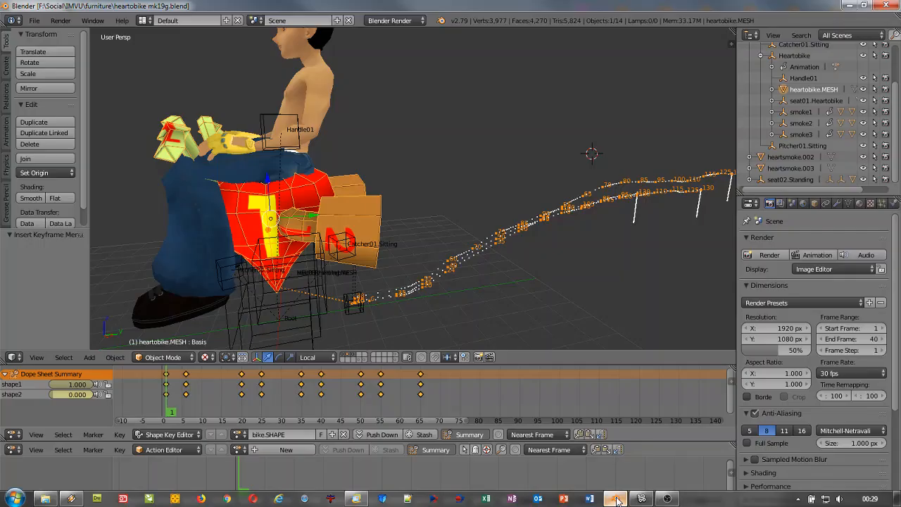
pyautogui.click(39, 21)
pyautogui.moveTo(70, 57)
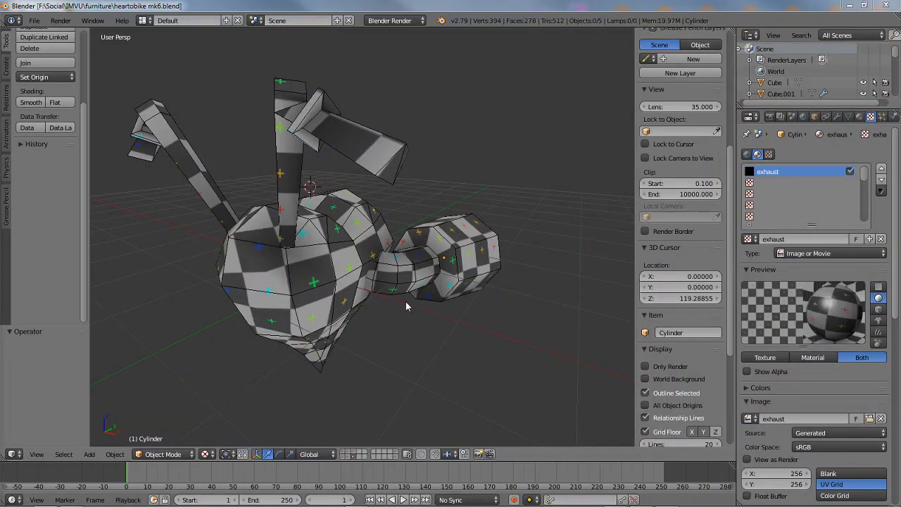
pyautogui.moveTo(406, 301); pyautogui.dragTo(371, 302, button='middle')
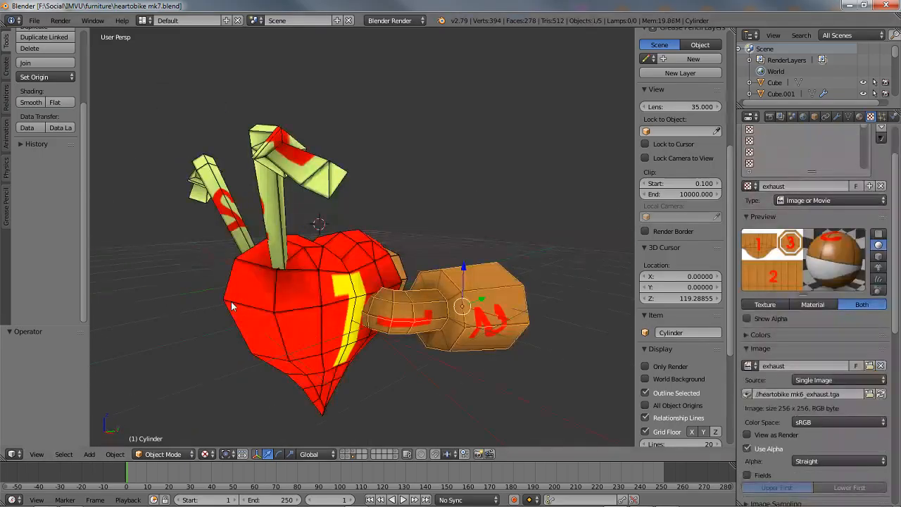
pyautogui.moveTo(334, 338); pyautogui.dragTo(311, 339, button='middle')
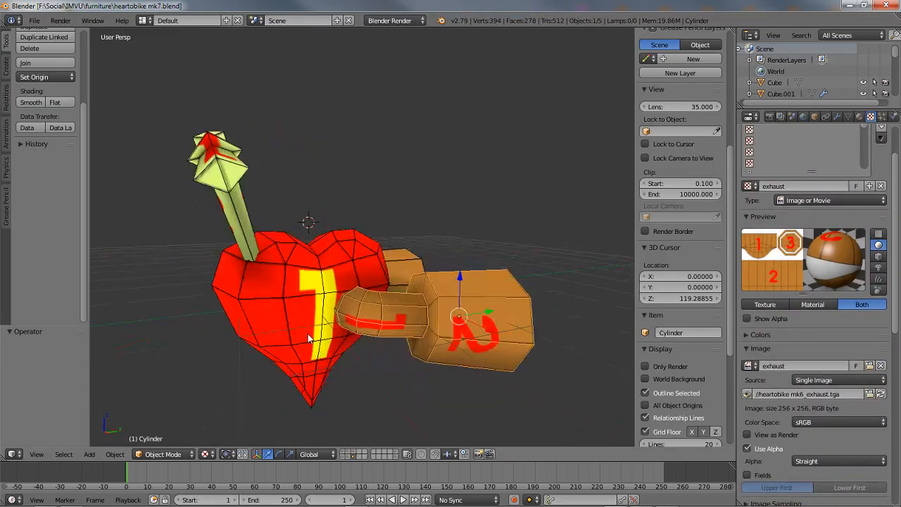
# In heartobike mk11.blend, select the seat01.Heartobike node and enlarge the timeline area below the 3D view.
pyautogui.click(345, 456)
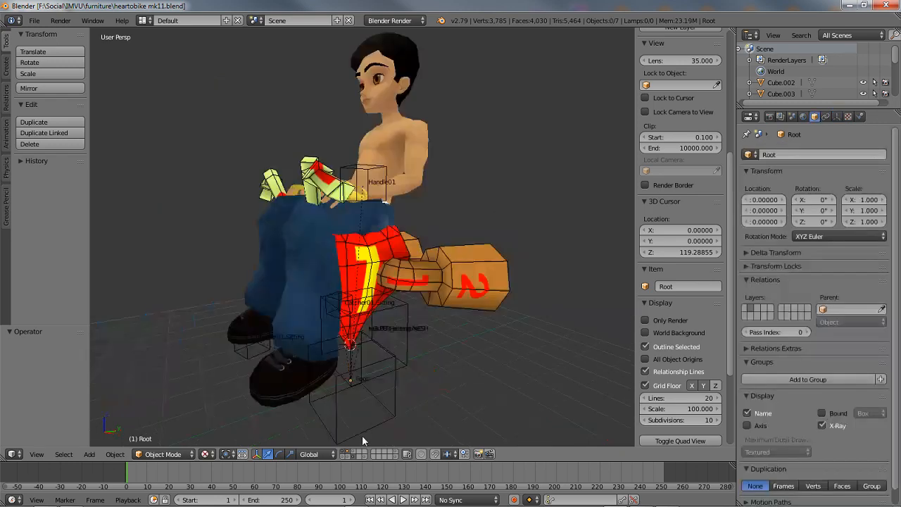
pyautogui.rightClick(391, 356)
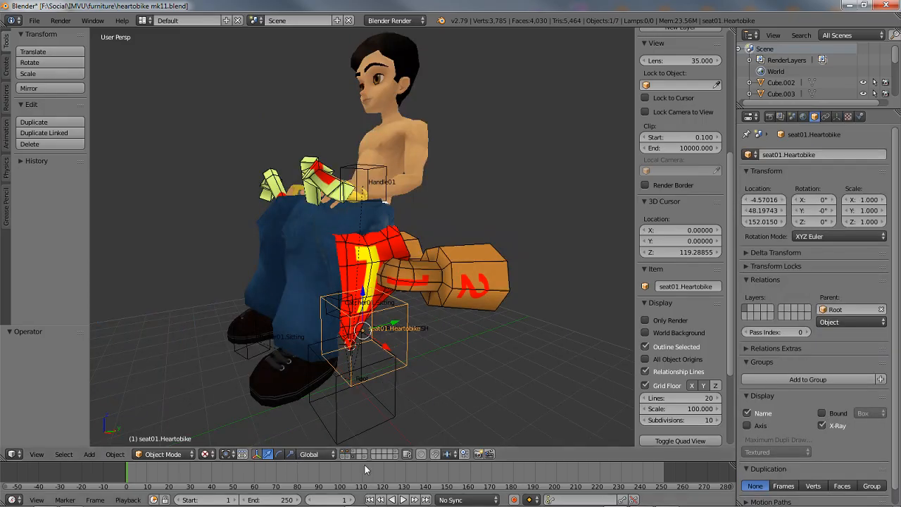
pyautogui.moveTo(365, 462); pyautogui.dragTo(366, 427)
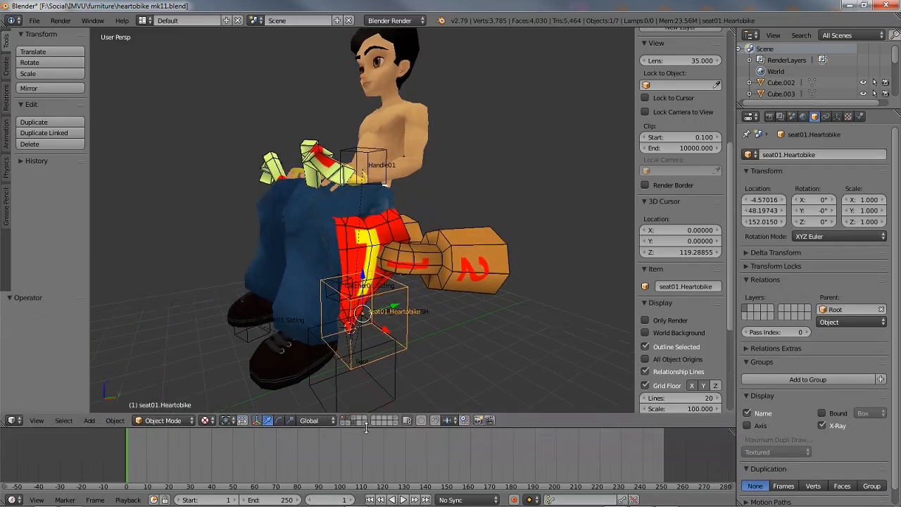
pyautogui.moveTo(431, 301); pyautogui.dragTo(396, 302, button='middle')
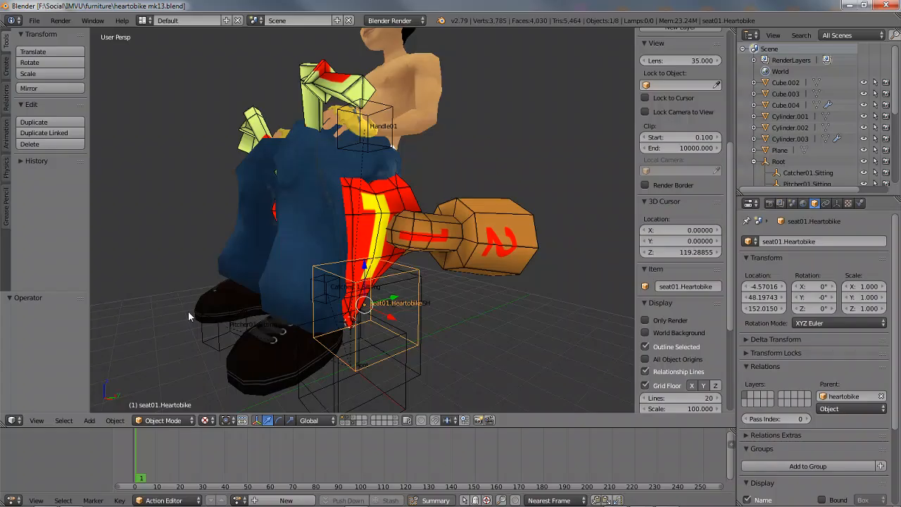
# Scrub the timeline in heartobike mk13.blend and examine the bike, seat and avatar from several angles.
pyautogui.moveTo(145, 465); pyautogui.dragTo(587, 459)
pyautogui.moveTo(642, 458); pyautogui.dragTo(148, 473)
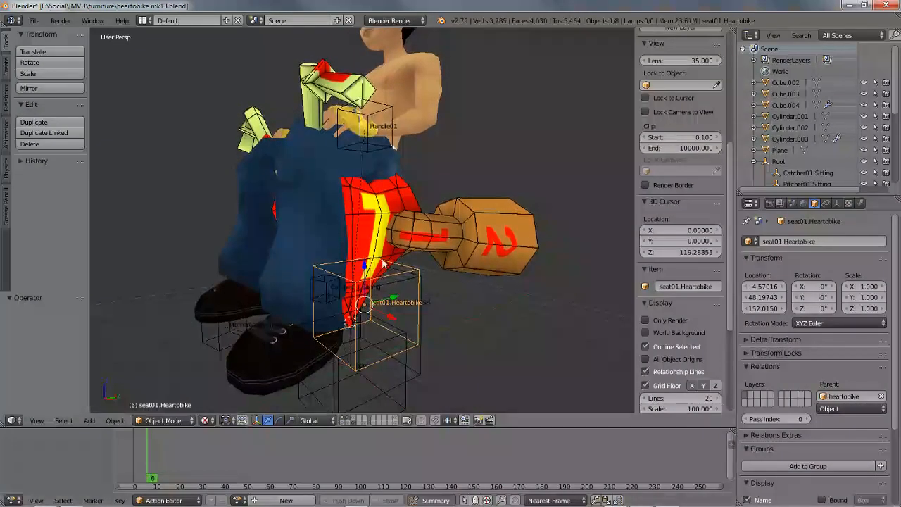
pyautogui.moveTo(384, 262); pyautogui.dragTo(292, 246, button='middle')
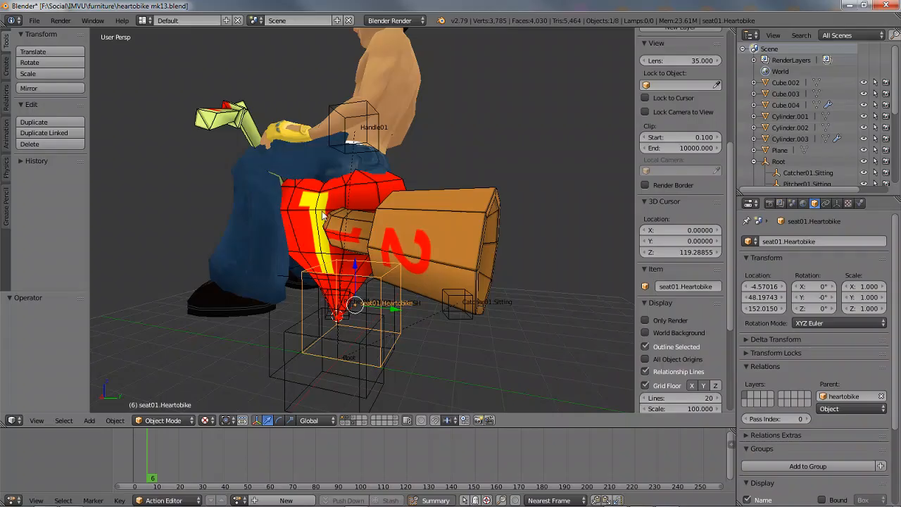
pyautogui.moveTo(374, 320)
pyautogui.mouseDown(button='middle')
pyautogui.moveTo(396, 316)
pyautogui.moveTo(353, 307)
pyautogui.moveTo(491, 310)
pyautogui.moveTo(386, 317)
pyautogui.mouseUp(button='middle')
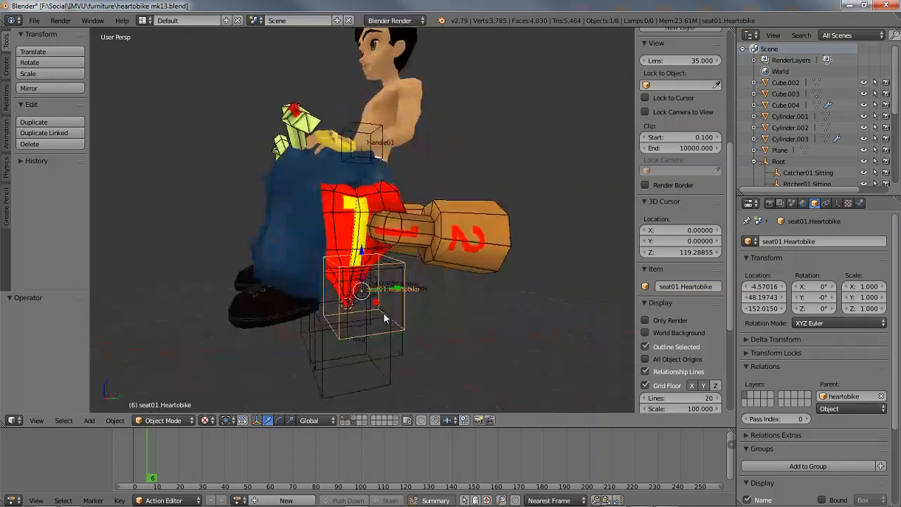
# Select the Root node and examine its placement beneath the bike and the other nodes.
pyautogui.rightClick(322, 388)
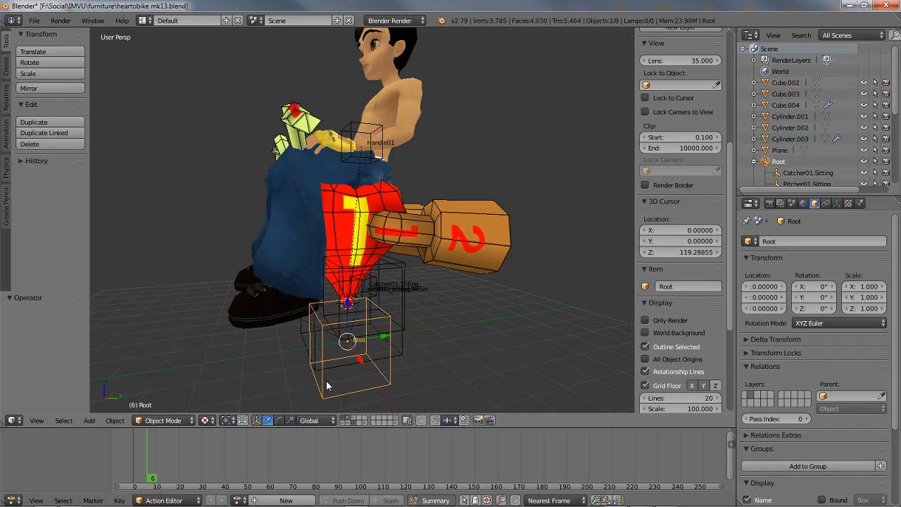
pyautogui.moveTo(335, 368); pyautogui.dragTo(287, 365, button='middle')
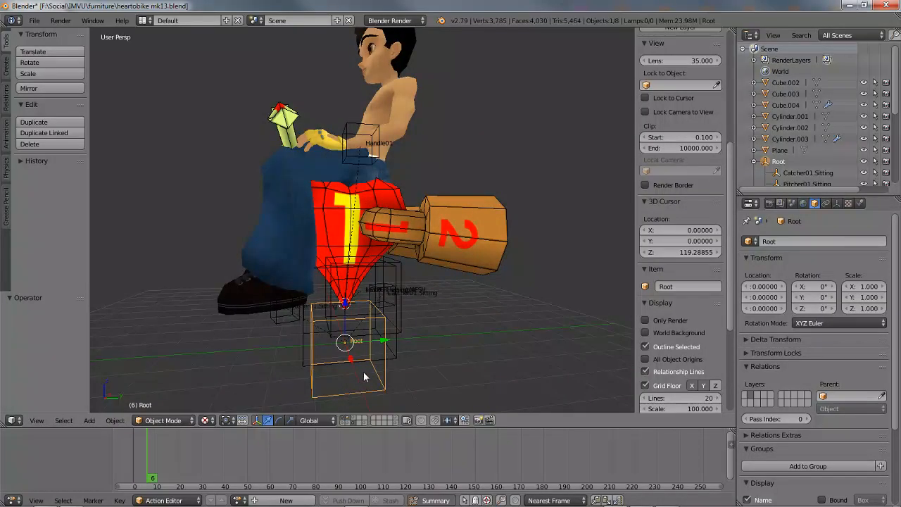
pyautogui.moveTo(338, 392); pyautogui.dragTo(330, 384, button='middle')
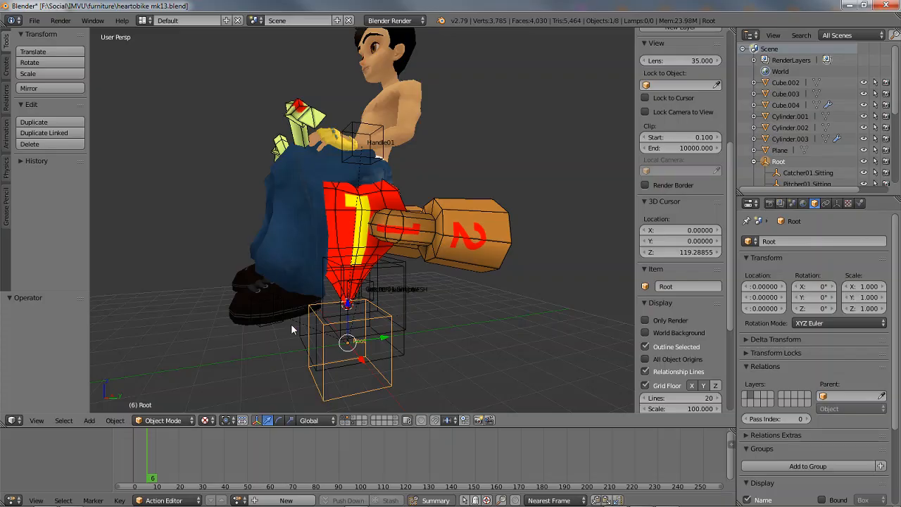
pyautogui.moveTo(297, 318); pyautogui.dragTo(308, 328, button='middle')
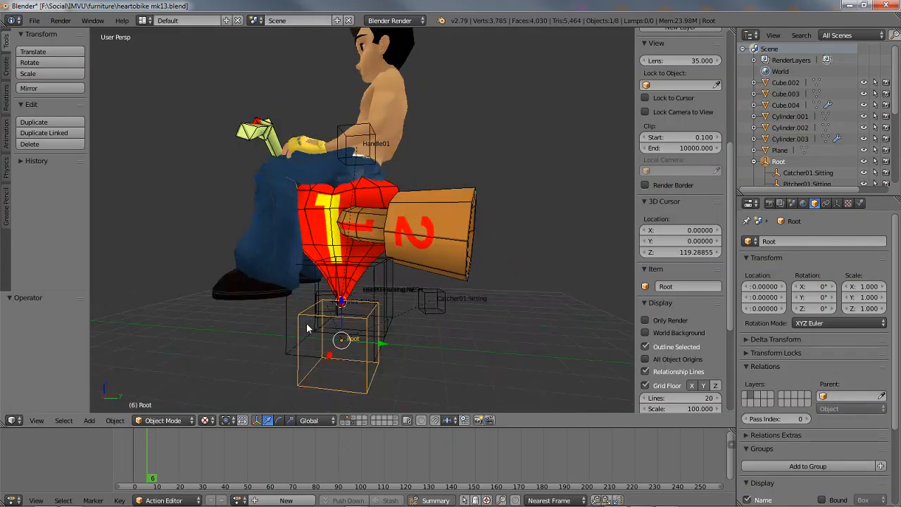
# Select heartobike.MESH together with the Root node and examine how the mesh sits relative to the root.
pyautogui.rightClick(428, 211)
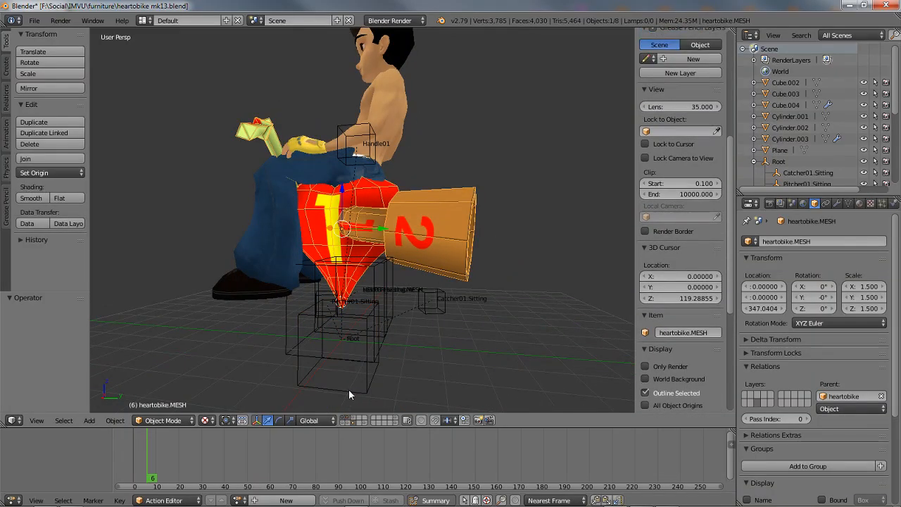
pyautogui.rightClick(349, 390)
pyautogui.moveTo(339, 372); pyautogui.dragTo(357, 336, button='middle')
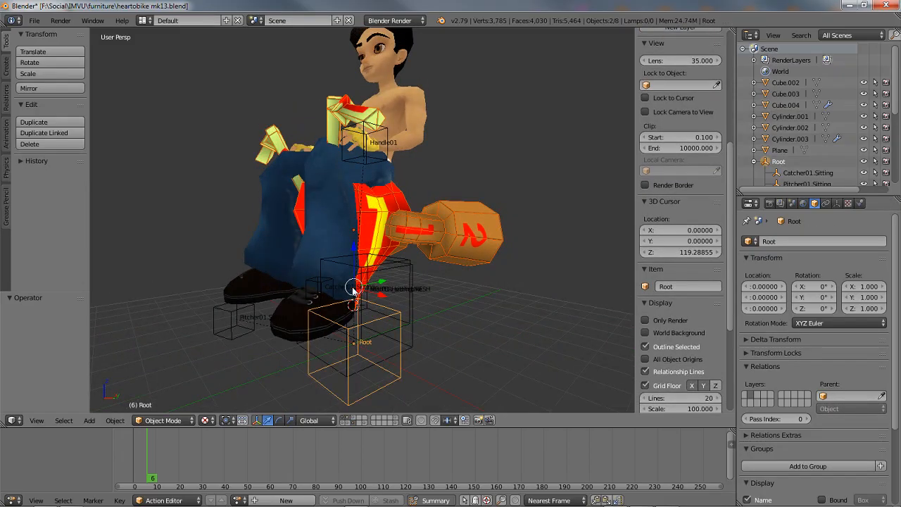
pyautogui.moveTo(319, 279); pyautogui.dragTo(300, 268, button='middle')
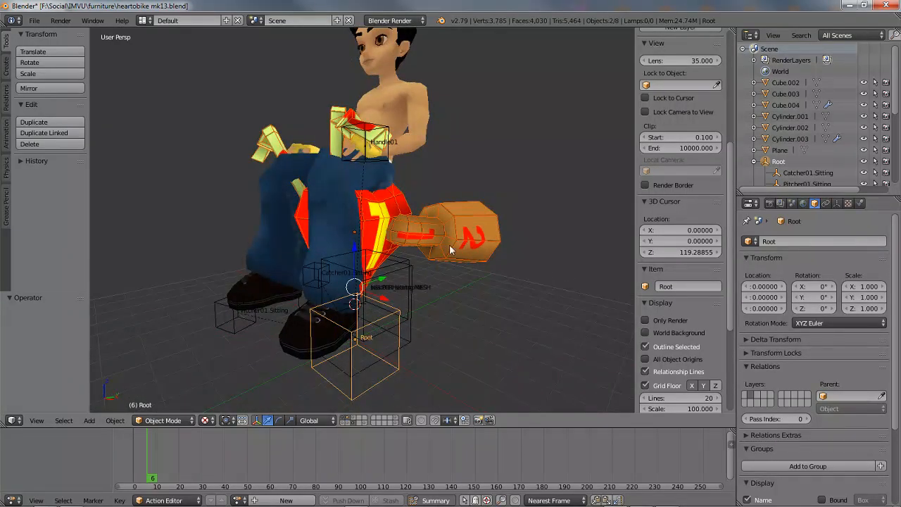
pyautogui.moveTo(437, 268); pyautogui.dragTo(416, 264, button='middle')
# Select the heartobike node, fit all its keyframes in the Action Editor and scrub its animation to frame 9.
pyautogui.rightClick(390, 304)
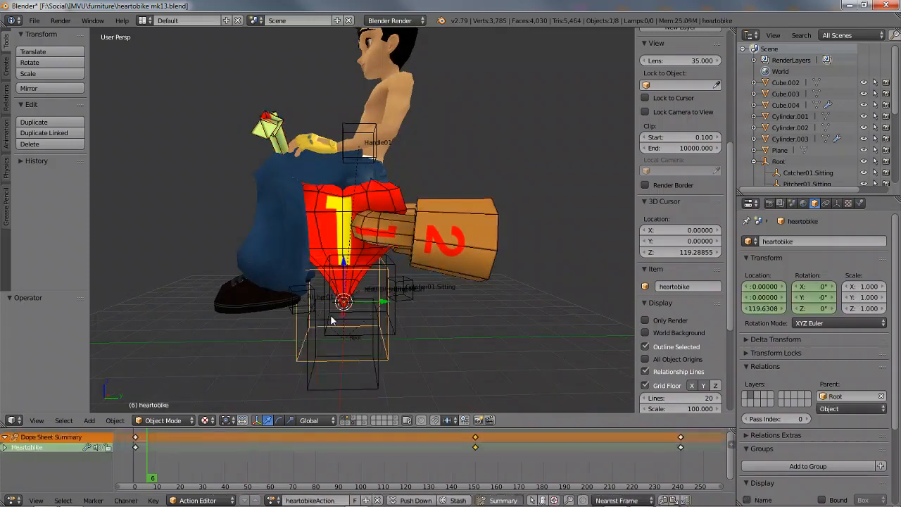
pyautogui.press('Home')
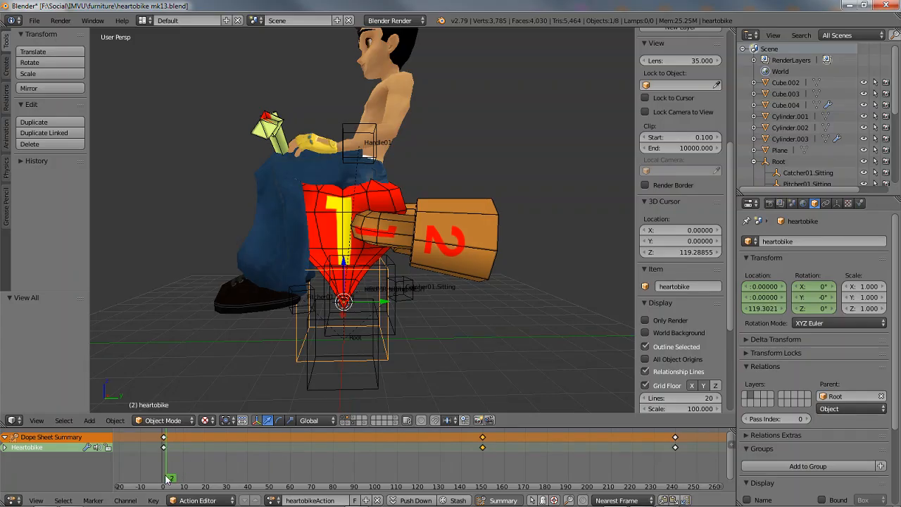
pyautogui.moveTo(172, 478); pyautogui.dragTo(186, 454)
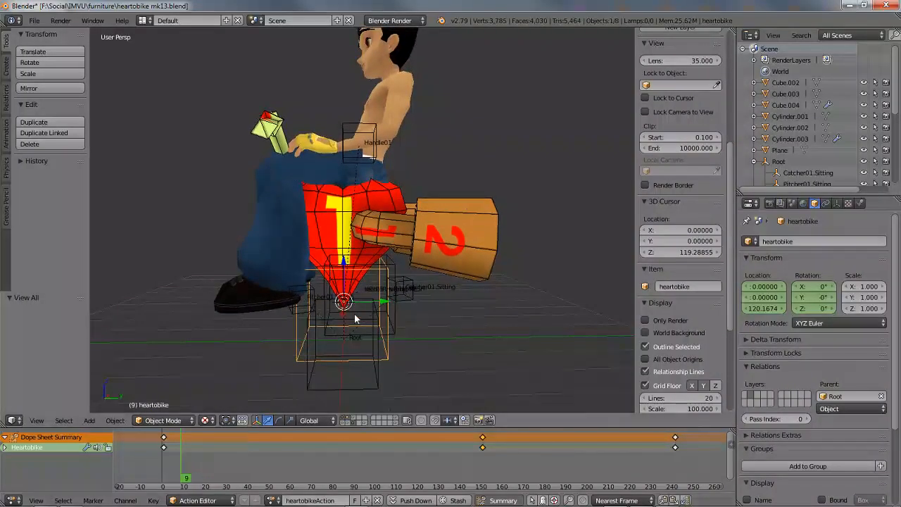
# Insert a LocRot keyframe for the heartobike node at frame 1.
pyautogui.moveTo(362, 321); pyautogui.dragTo(392, 322, button='middle')
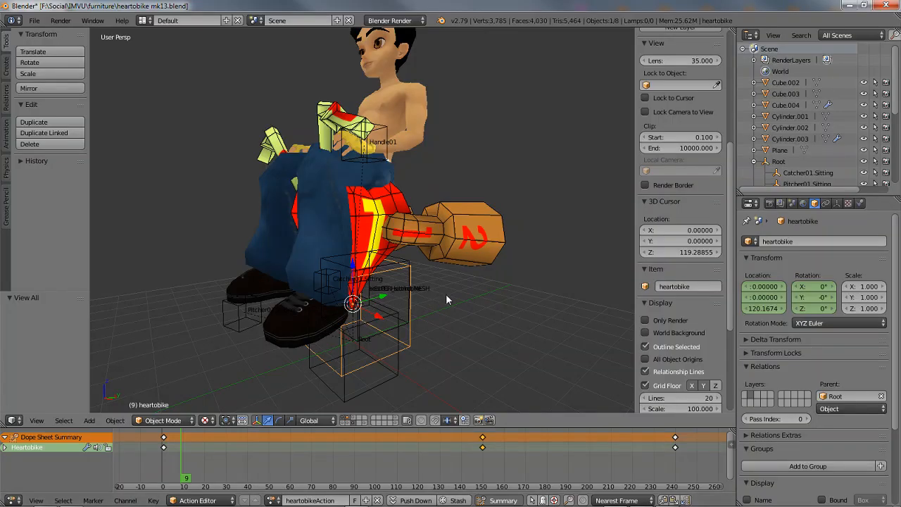
pyautogui.moveTo(186, 479); pyautogui.dragTo(165, 483)
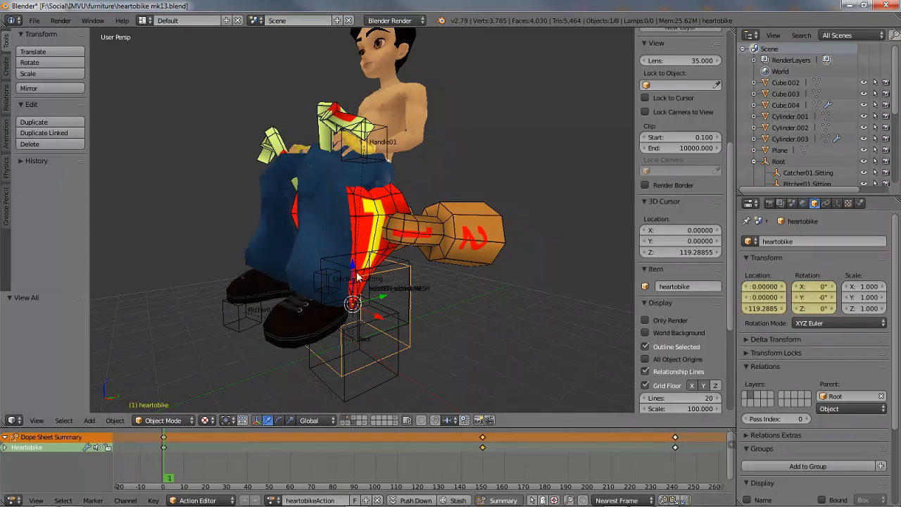
pyautogui.press('i')
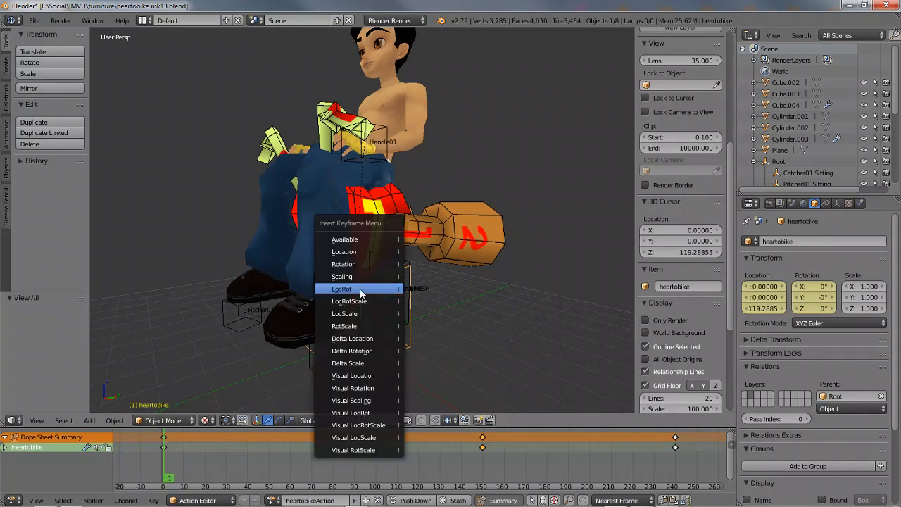
pyautogui.click(360, 293)
# Rotate the heartobike node -60° about Z at frame 59, keyframe its location and rotation there, and return to frame 1.
pyautogui.moveTo(170, 481); pyautogui.dragTo(290, 485)
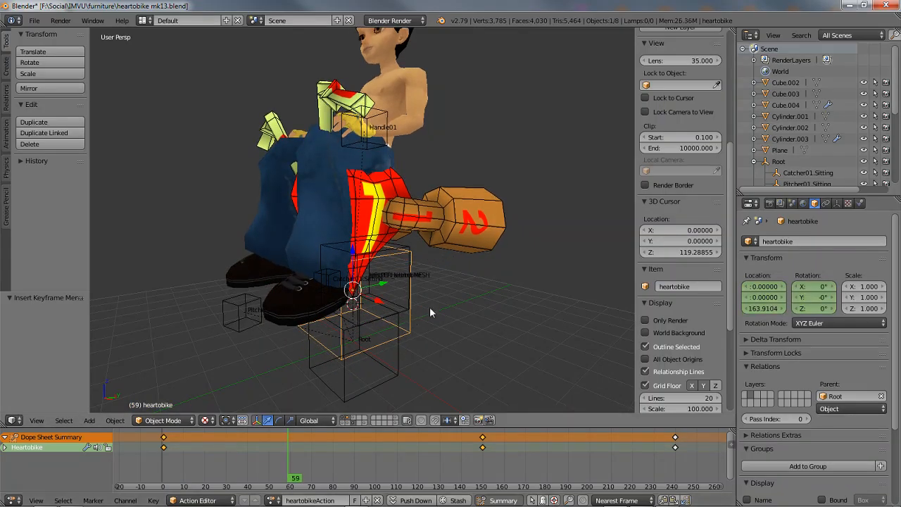
pyautogui.press('r')
pyautogui.press('z')
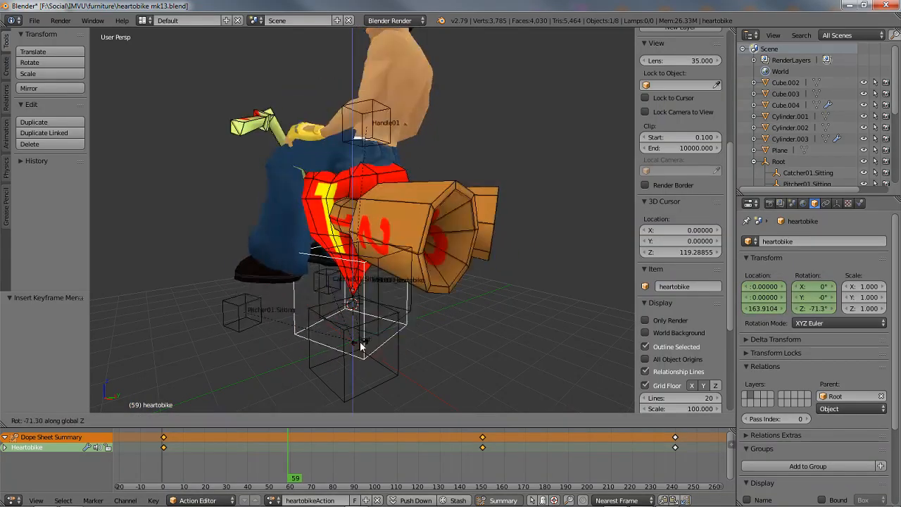
pyautogui.press('Return')
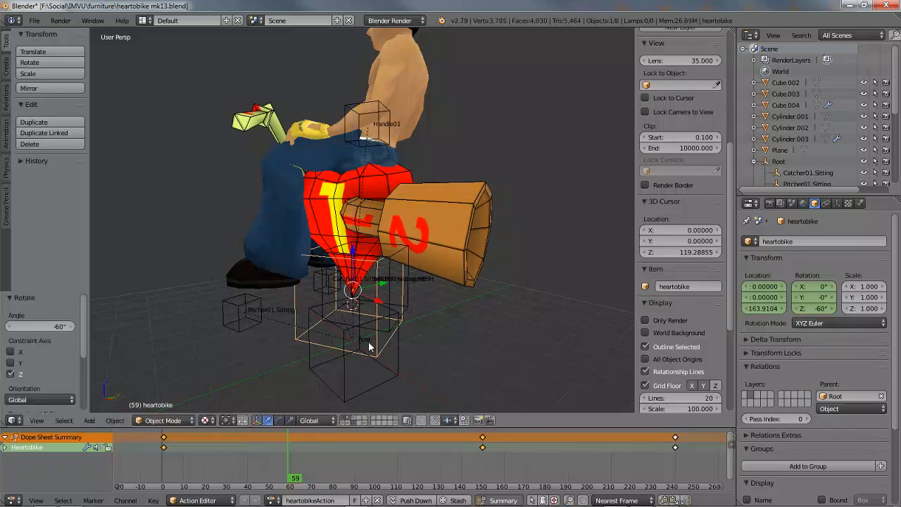
pyautogui.press('i')
pyautogui.click(336, 343)
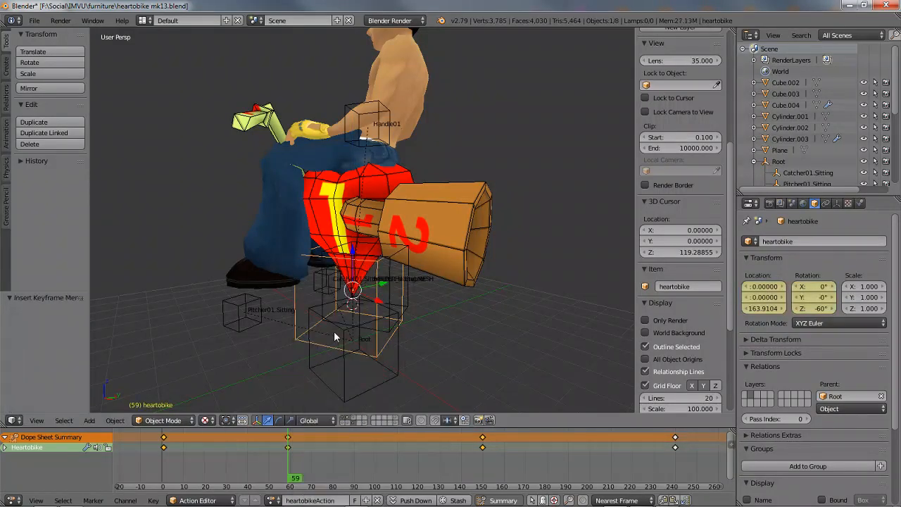
pyautogui.moveTo(297, 479); pyautogui.dragTo(166, 464)
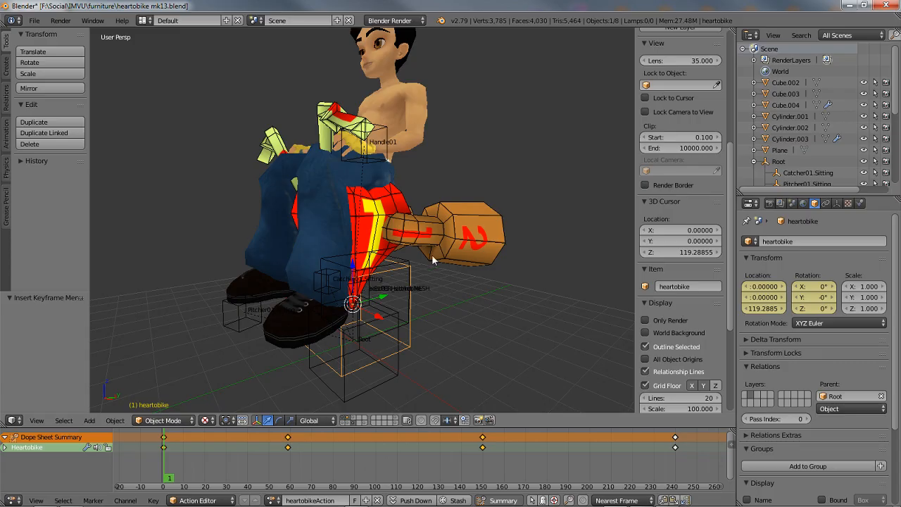
# Switch to IMVU and compare how the seated avatar and heart bike sit relative to the axis widget in Editor 2 and Editor 1.
pyautogui.moveTo(616, 503)
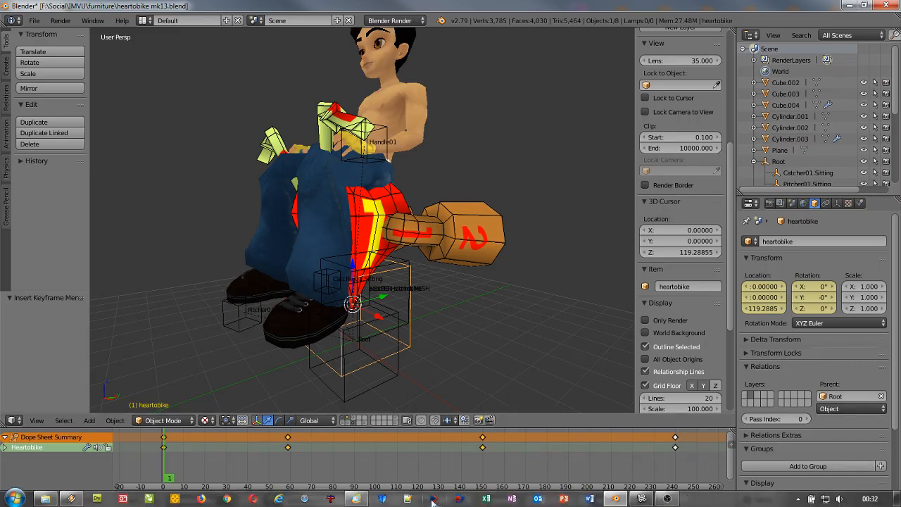
pyautogui.click(641, 500)
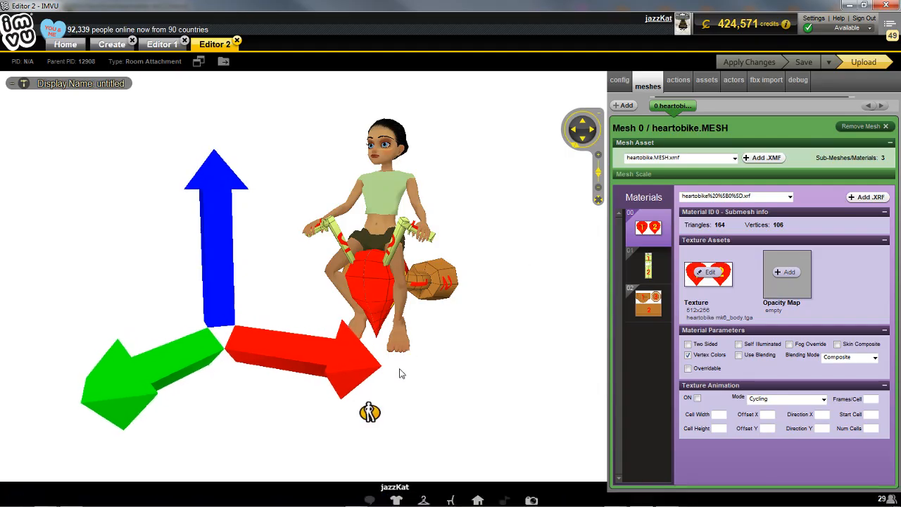
pyautogui.moveTo(374, 234); pyautogui.dragTo(275, 353)
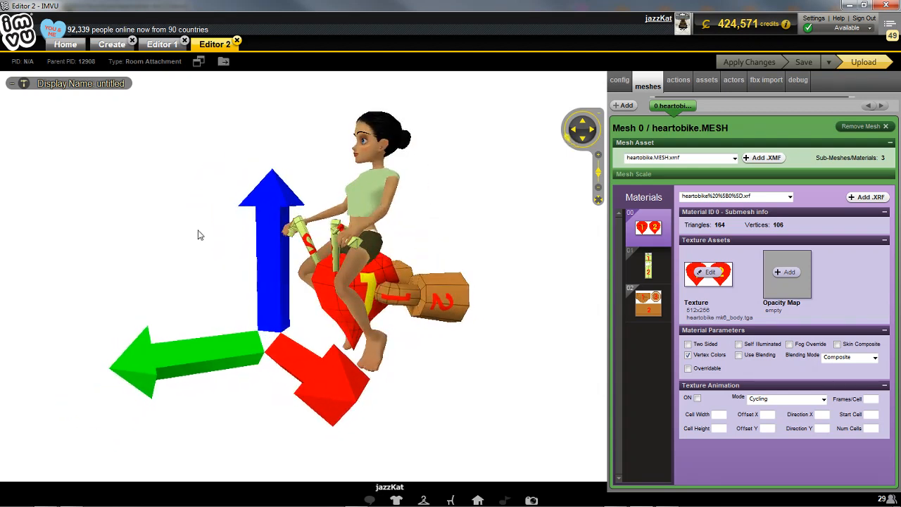
pyautogui.click(157, 45)
pyautogui.moveTo(225, 263); pyautogui.dragTo(208, 290)
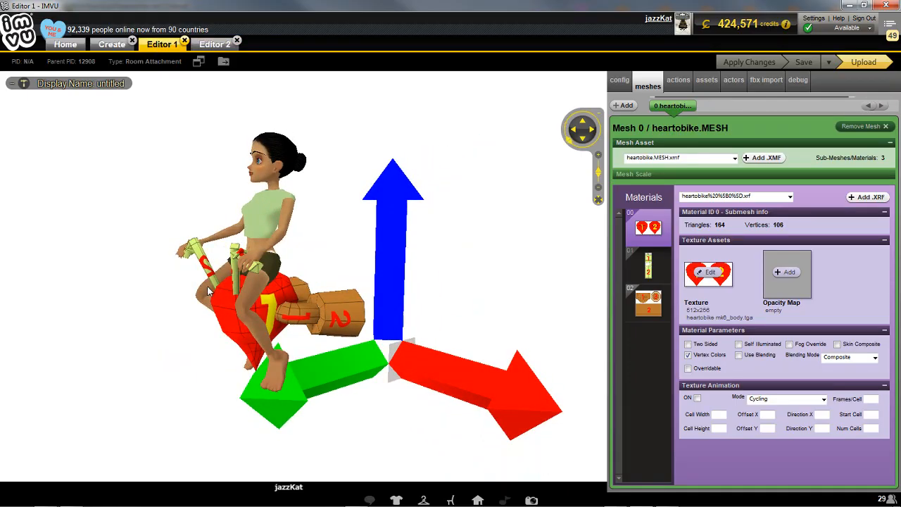
# Open the local project twitch_heartobike_6b (broke shapekeys).chkn and add the axis widget furniture to its scene.
pyautogui.click(105, 47)
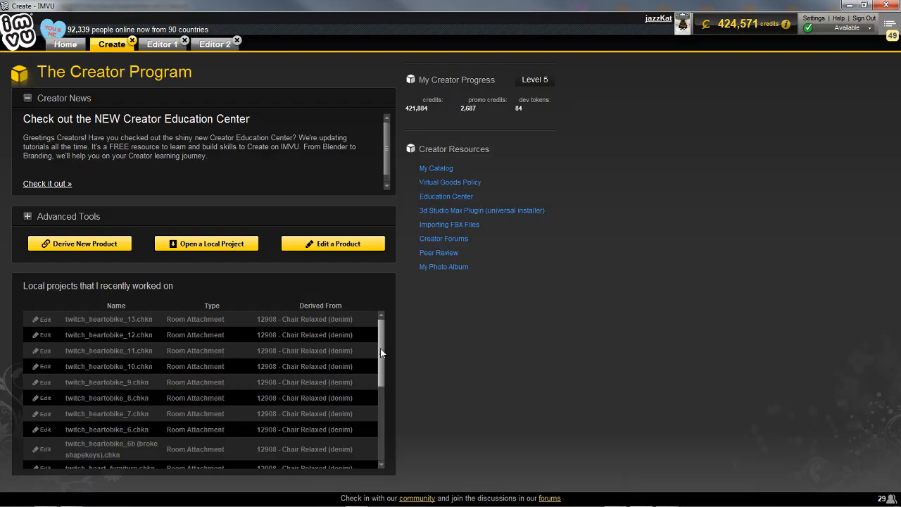
pyautogui.doubleClick(116, 447)
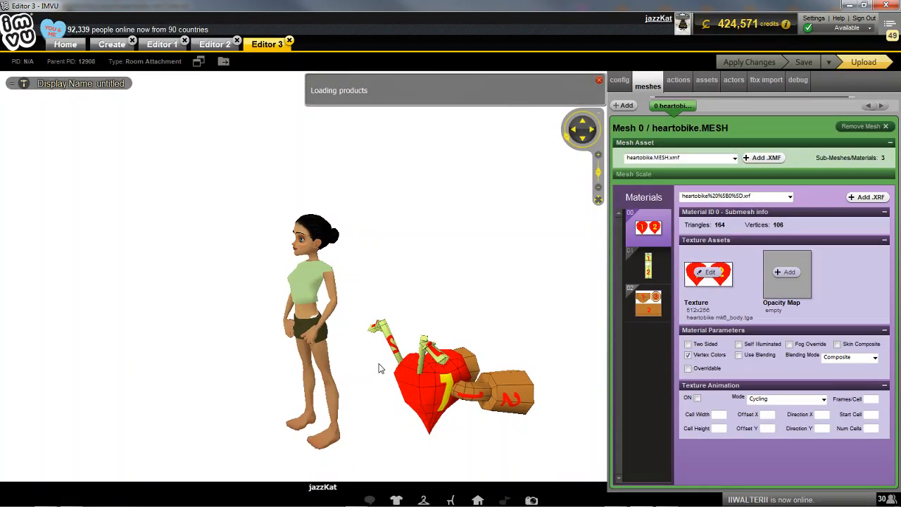
pyautogui.click(424, 500)
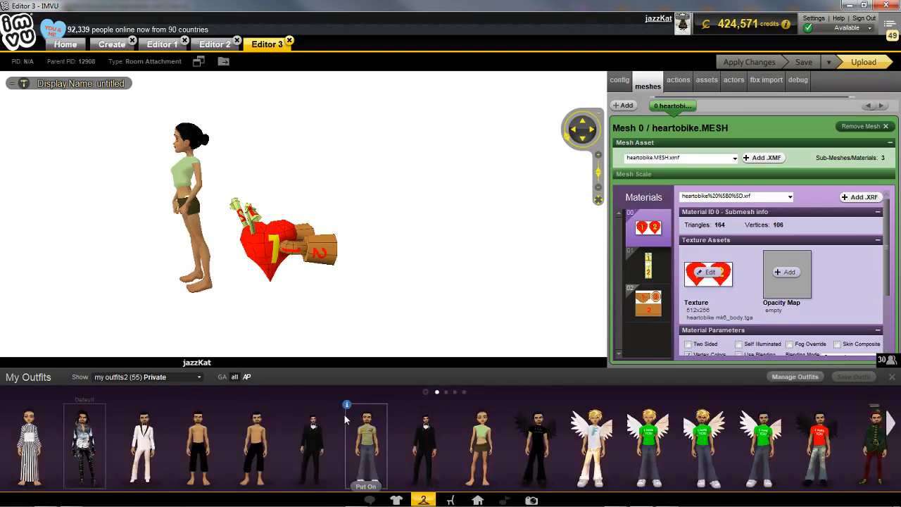
pyautogui.click(450, 500)
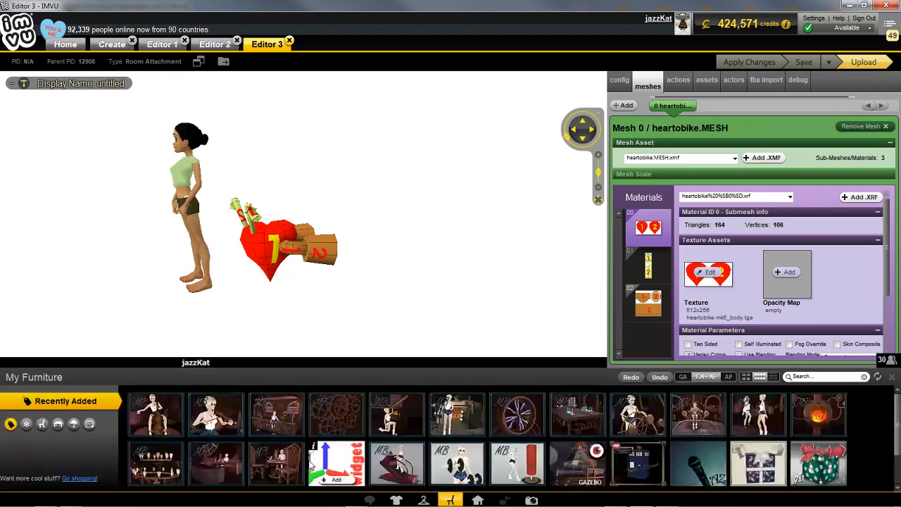
pyautogui.click(337, 481)
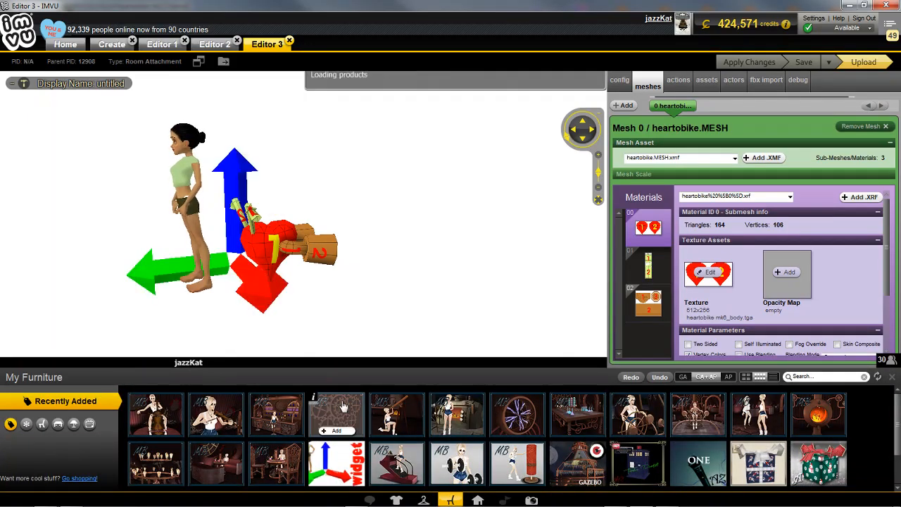
# Seat the avatar on the heart bike and close the furniture inventory to examine the bike against the axis widget.
pyautogui.click(275, 208)
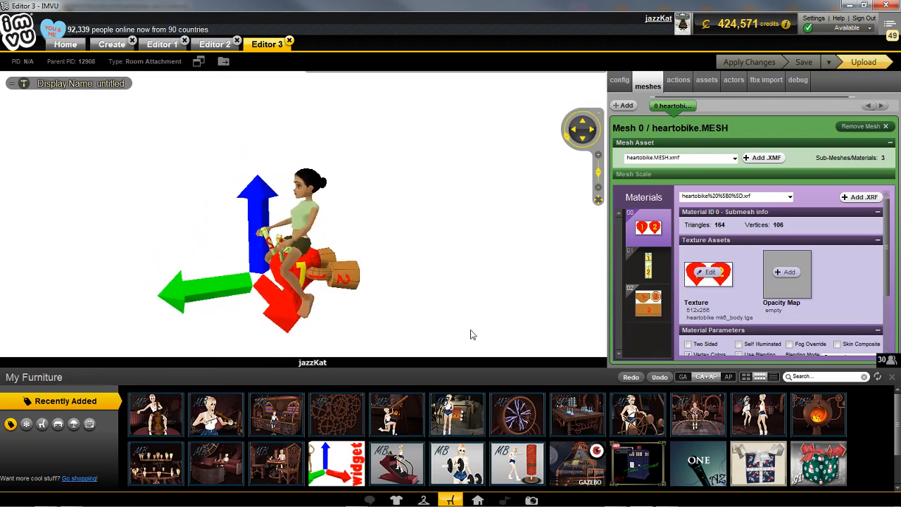
pyautogui.click(450, 500)
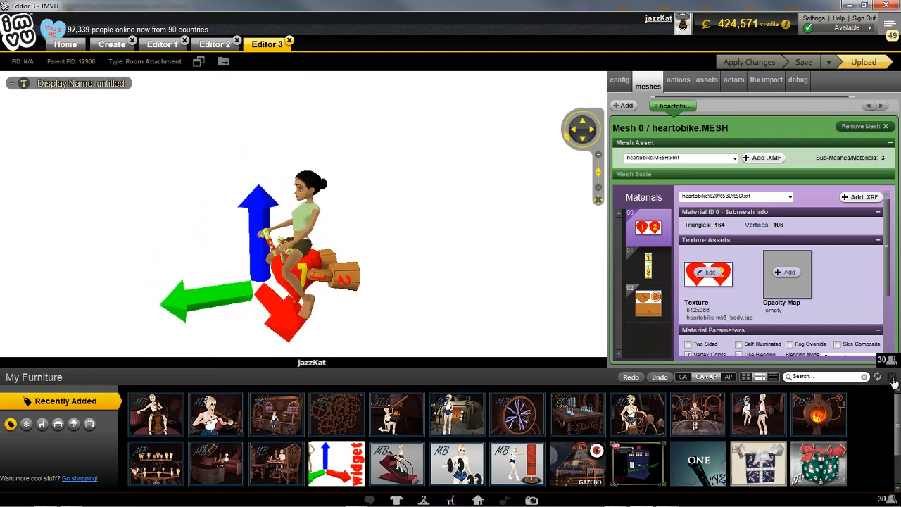
pyautogui.moveTo(384, 374)
pyautogui.mouseDown()
pyautogui.moveTo(387, 368)
pyautogui.moveTo(288, 378)
pyautogui.moveTo(393, 378)
pyautogui.mouseUp()
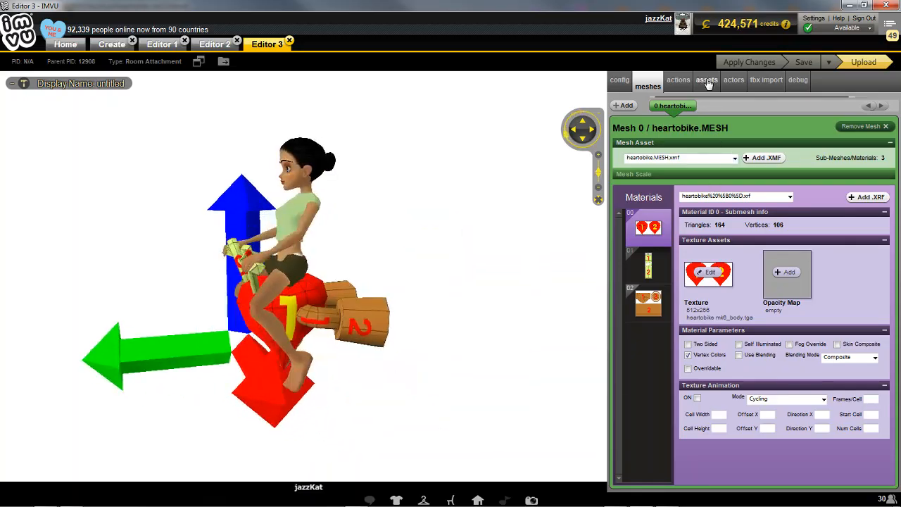
# Assign heartobikeAction-Shape1.Average-Shape2.Average.xpf as Action 0's morph animation, watch the bike move, and close the Editor 3 project.
pyautogui.click(679, 82)
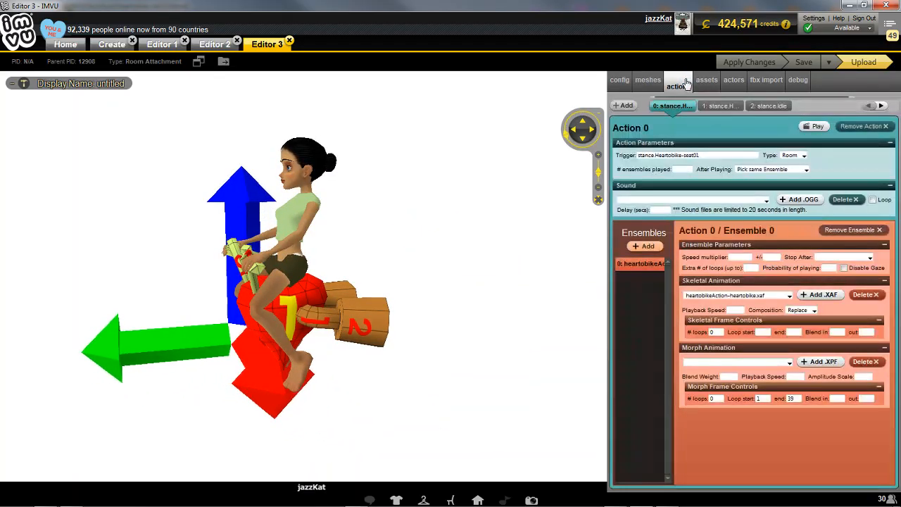
pyautogui.click(789, 362)
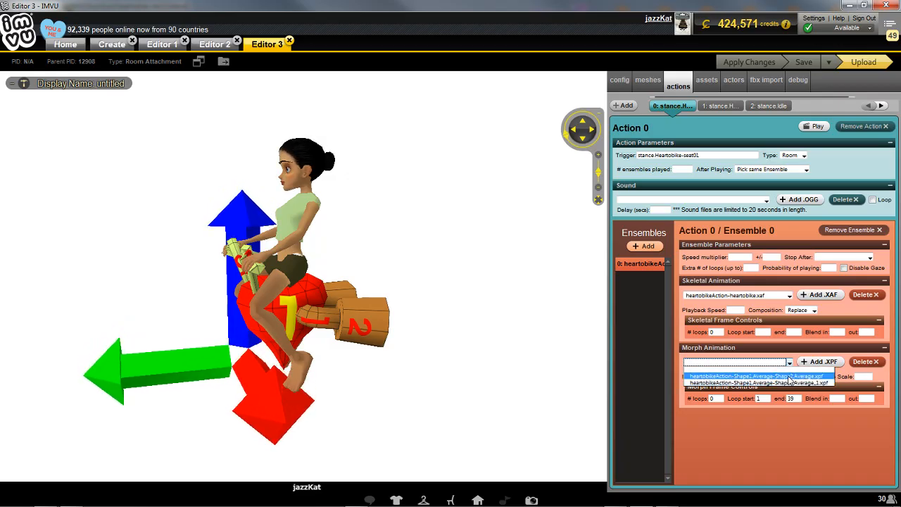
pyautogui.click(790, 377)
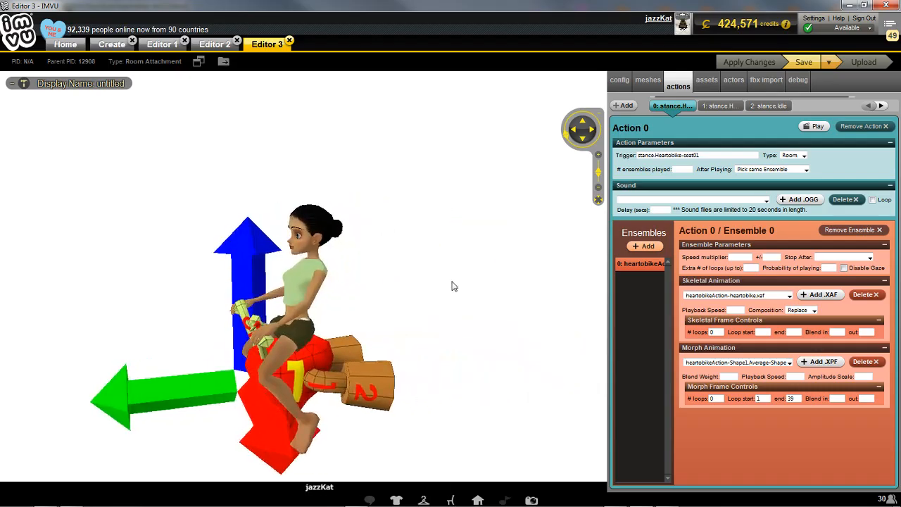
pyautogui.click(290, 41)
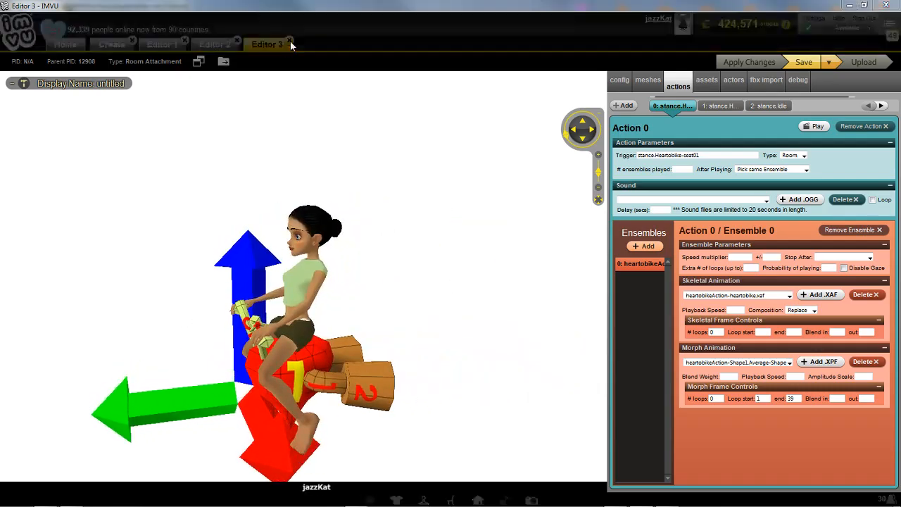
pyautogui.click(496, 295)
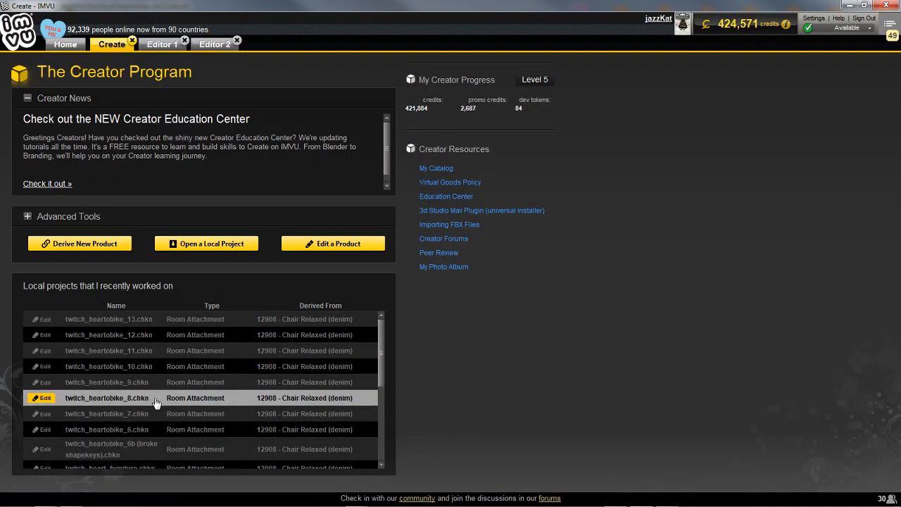
# Open twitch_heartobike_10.chkn in IMVU, and scrub the bike's animation in heartobike mk13.blend and heartobike mk19.blend in Blender.
pyautogui.doubleClick(143, 367)
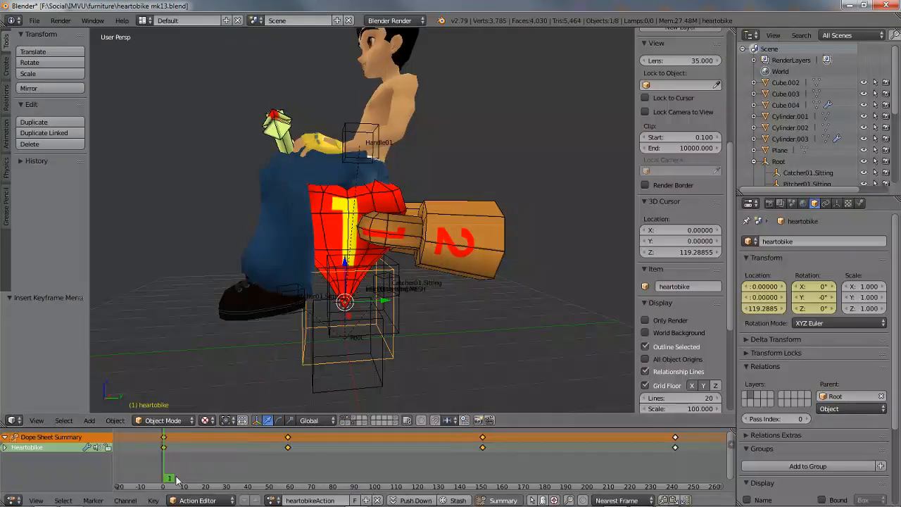
pyautogui.moveTo(176, 480); pyautogui.dragTo(495, 479)
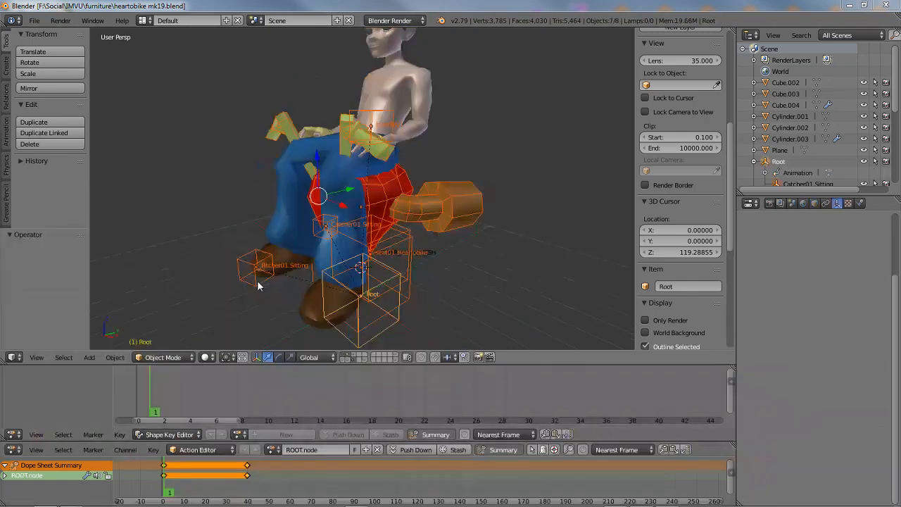
pyautogui.moveTo(169, 493); pyautogui.dragTo(237, 493)
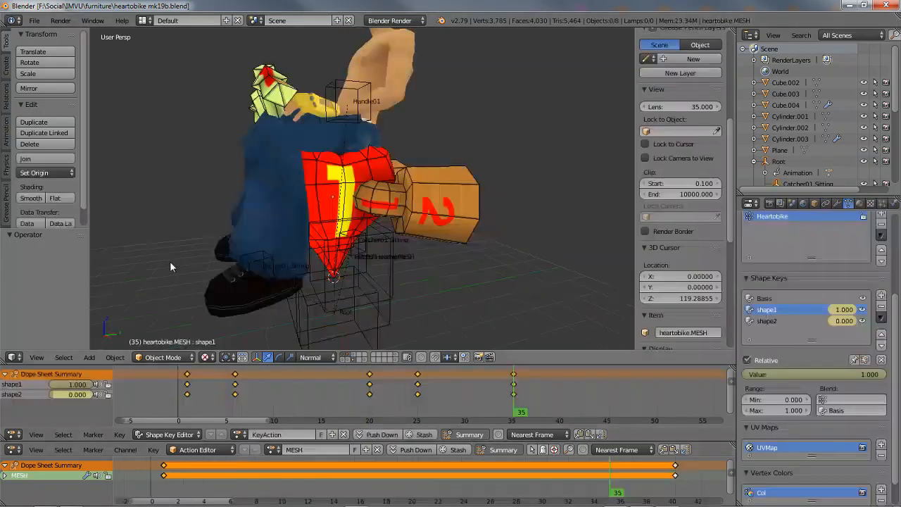
# Play the animation in heartobike mk19b.blend and scrub it from frame 40 back to frame 20, examining the bike and nodes.
pyautogui.hotkey('alt', 'a')
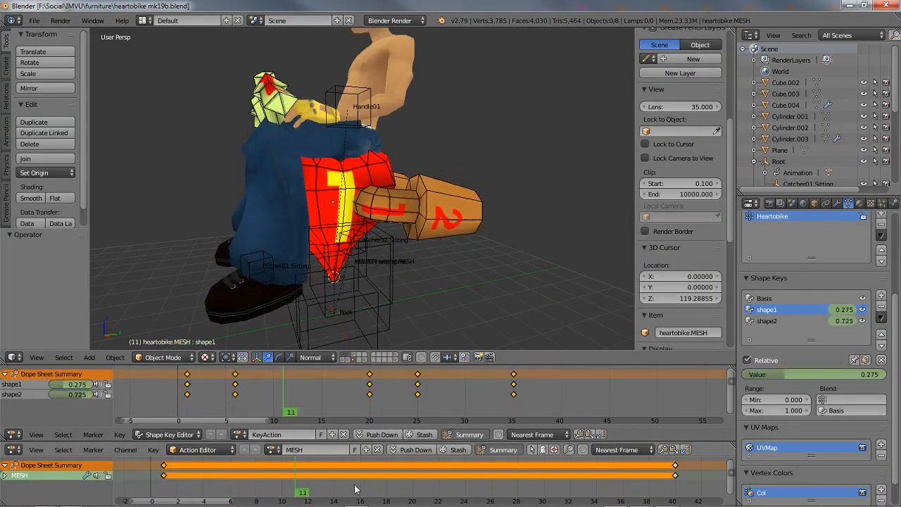
pyautogui.click(679, 486)
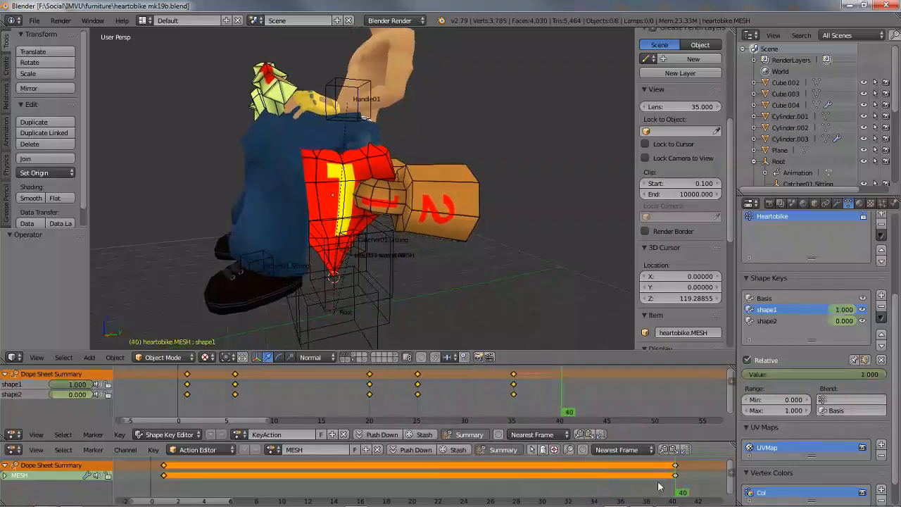
pyautogui.moveTo(659, 486); pyautogui.dragTo(412, 484)
pyautogui.moveTo(464, 277); pyautogui.dragTo(445, 200, button='middle')
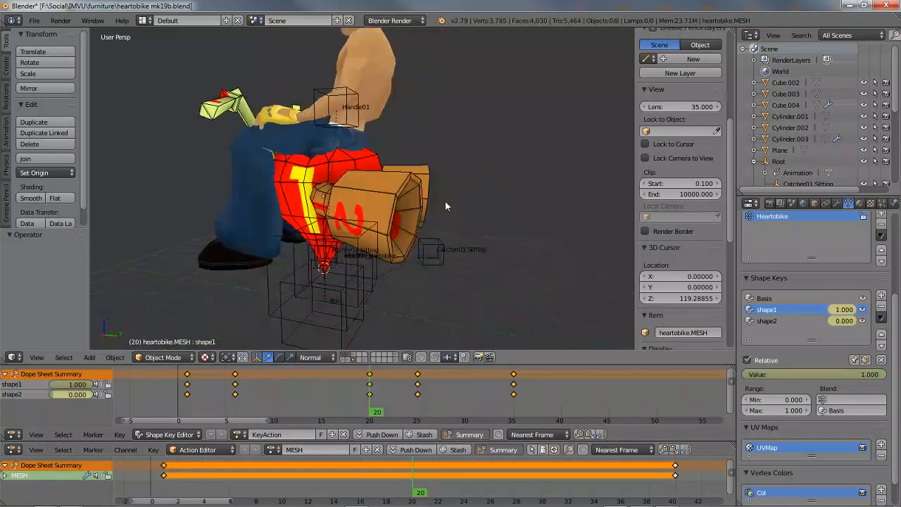
# Select heartobike.MESH and its Basis shape key, and scrub the shape key animation from frame 1 to frame 35.
pyautogui.rightClick(402, 185)
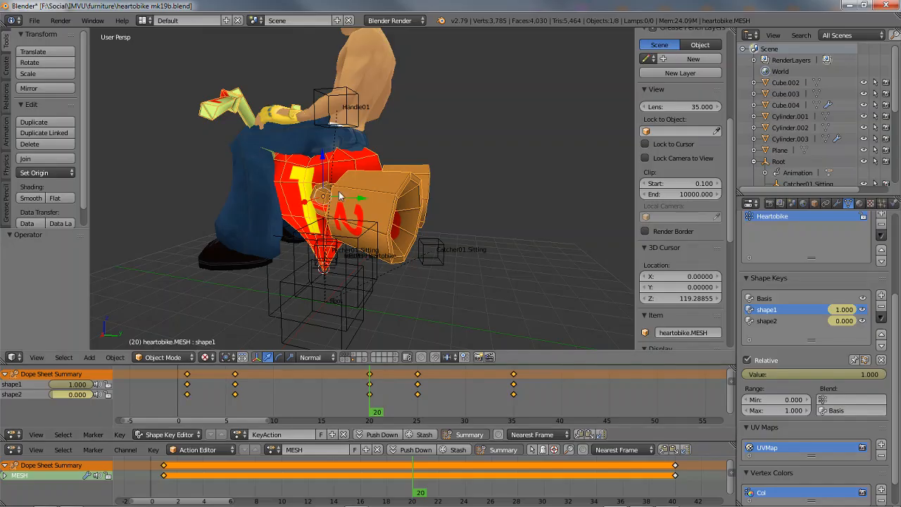
pyautogui.click(766, 299)
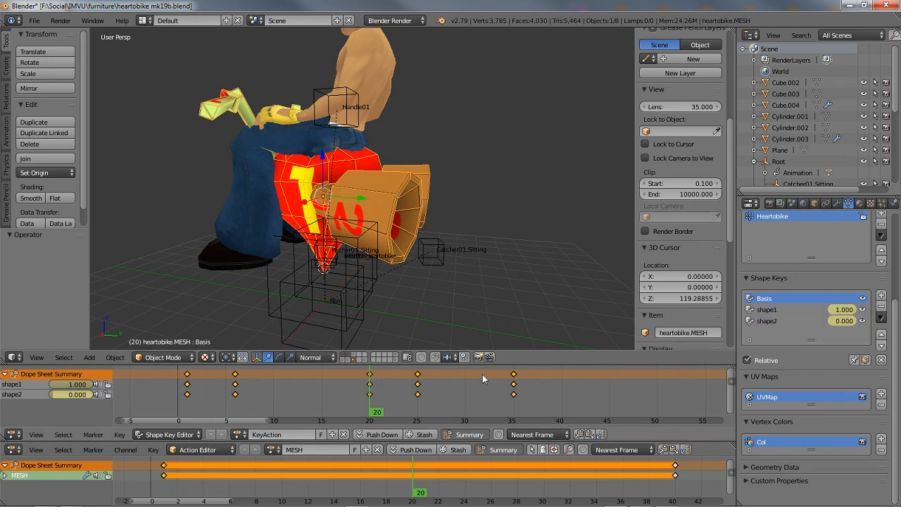
pyautogui.click(191, 400)
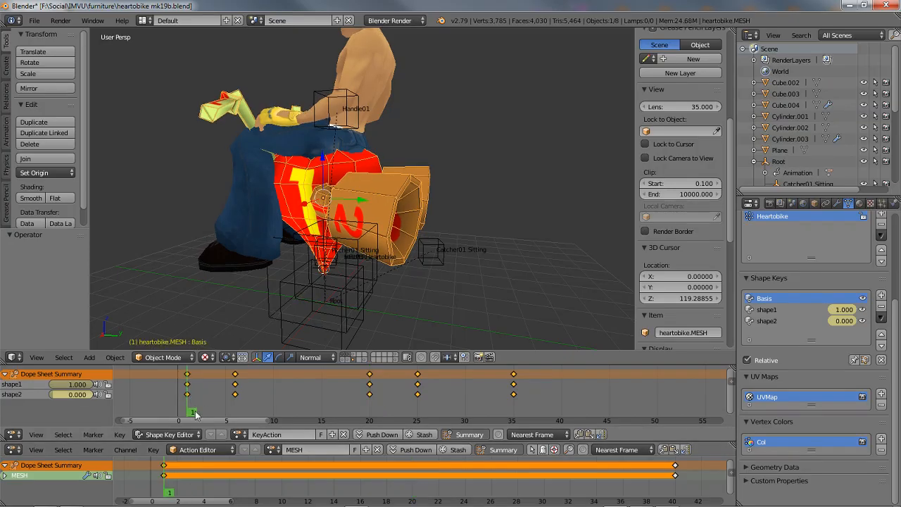
pyautogui.moveTo(195, 414); pyautogui.dragTo(514, 410)
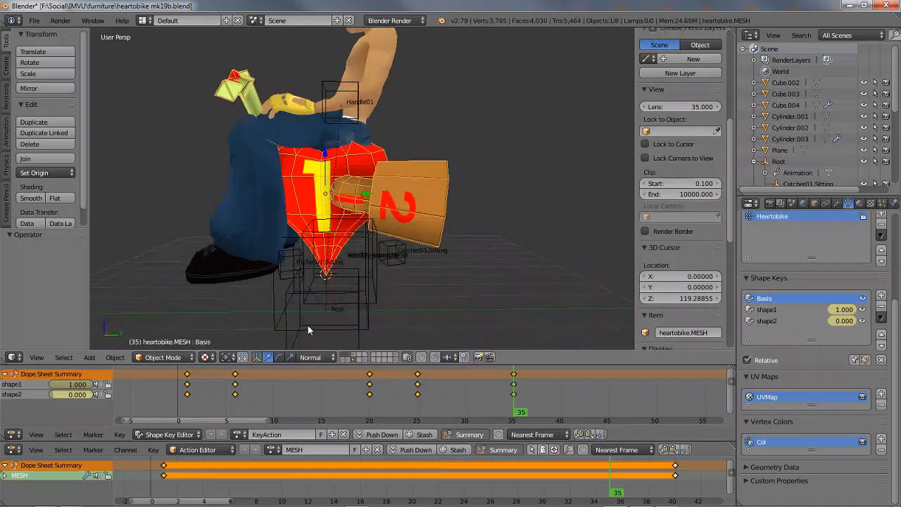
# Select the Root node and then the heartobike node, and test-move the heartobike node without keeping the move.
pyautogui.rightClick(288, 326)
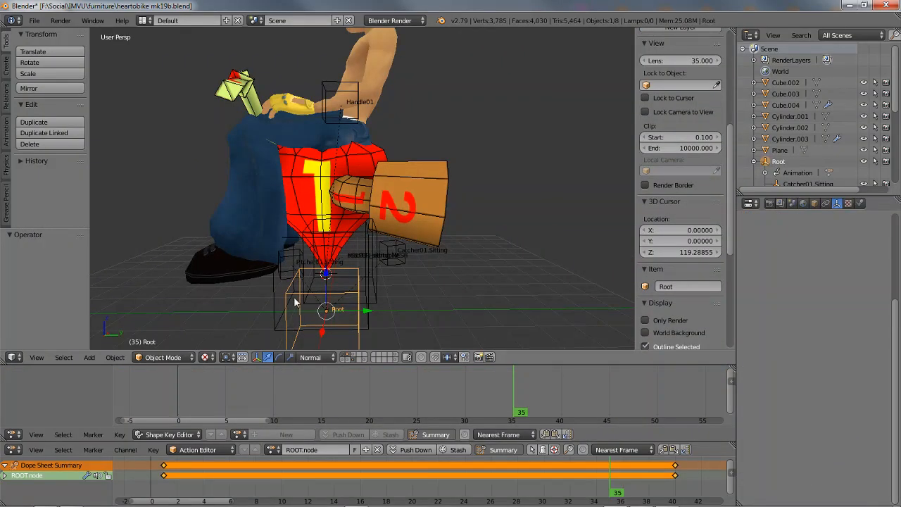
pyautogui.rightClick(366, 268)
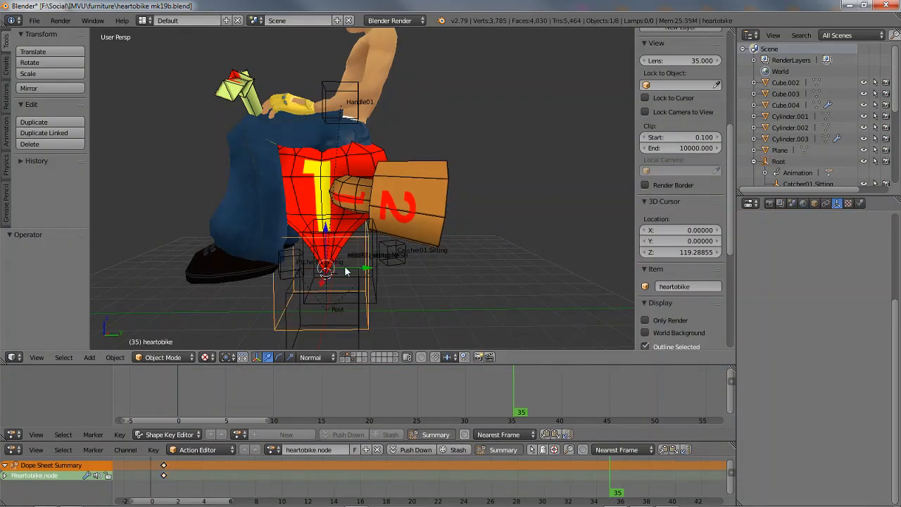
pyautogui.press('g')
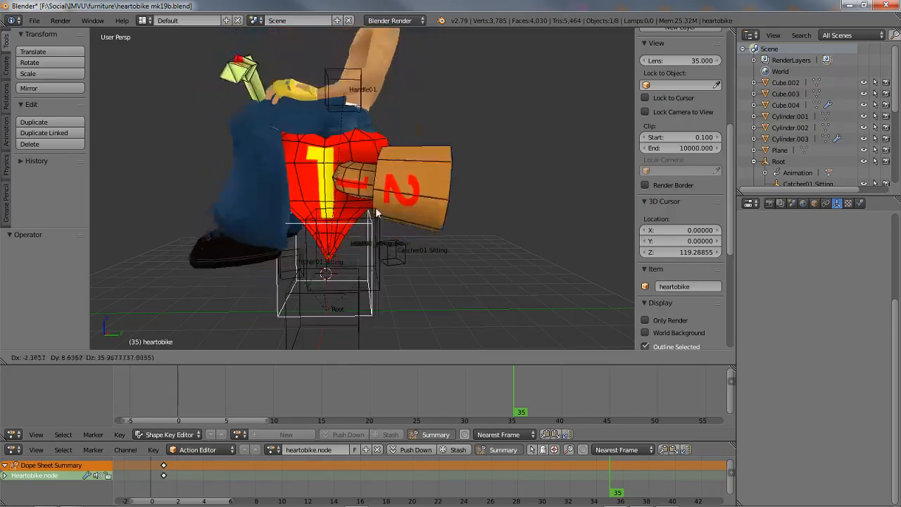
pyautogui.rightClick(380, 252)
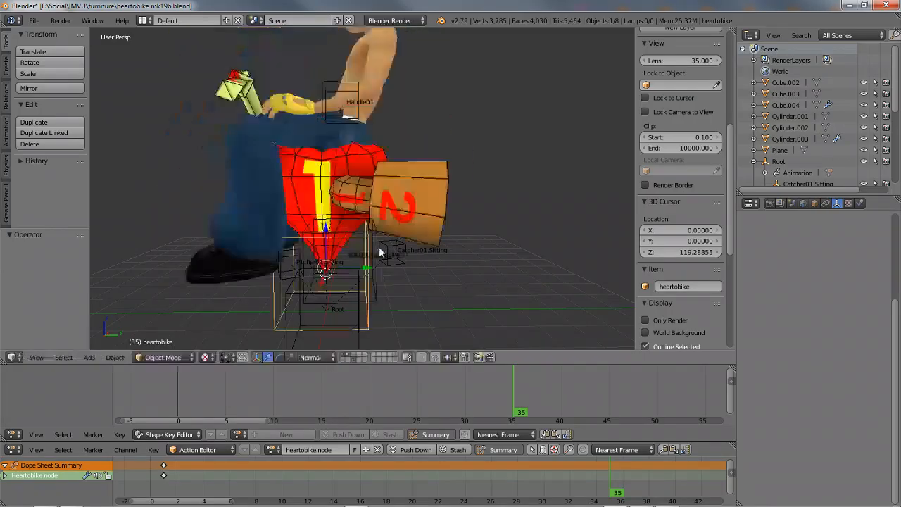
# Reselect heartobike.MESH, scrub its shape key animation between frames 1 and 35, and inspect the keyframes at frames 1, 6, 20 and 25.
pyautogui.rightClick(433, 175)
pyautogui.moveTo(462, 239); pyautogui.dragTo(365, 211, button='middle')
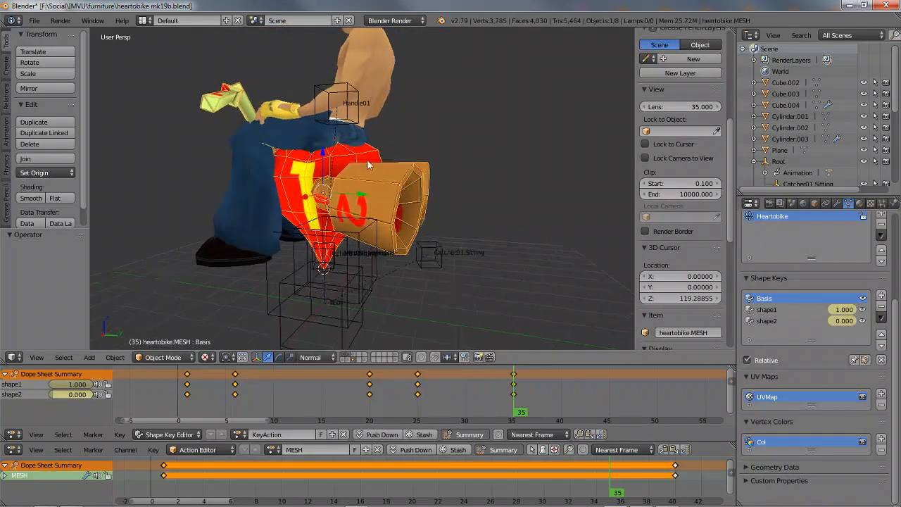
pyautogui.click(193, 409)
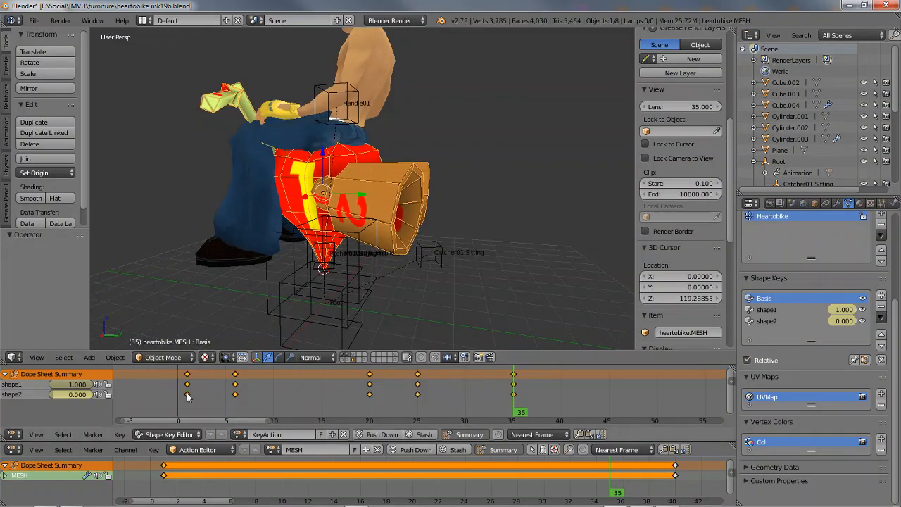
pyautogui.moveTo(190, 414); pyautogui.dragTo(510, 415)
pyautogui.moveTo(507, 411); pyautogui.dragTo(193, 405)
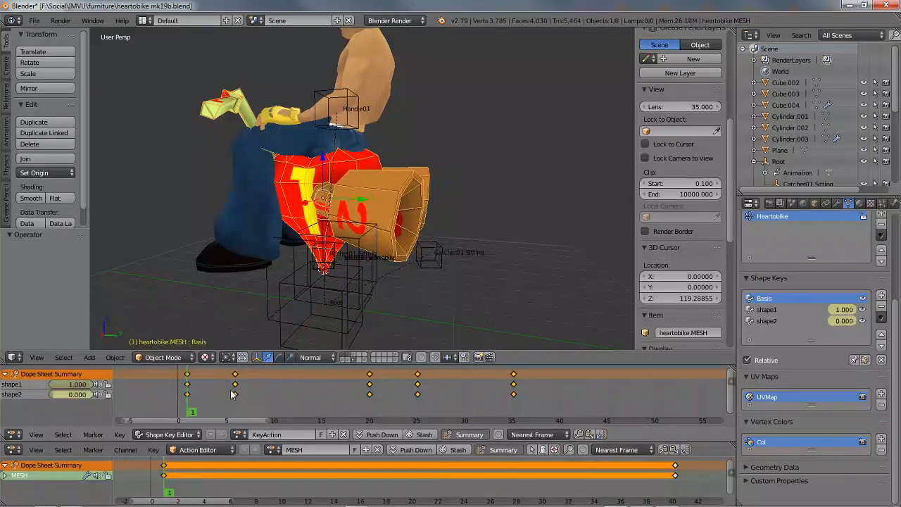
pyautogui.click(238, 405)
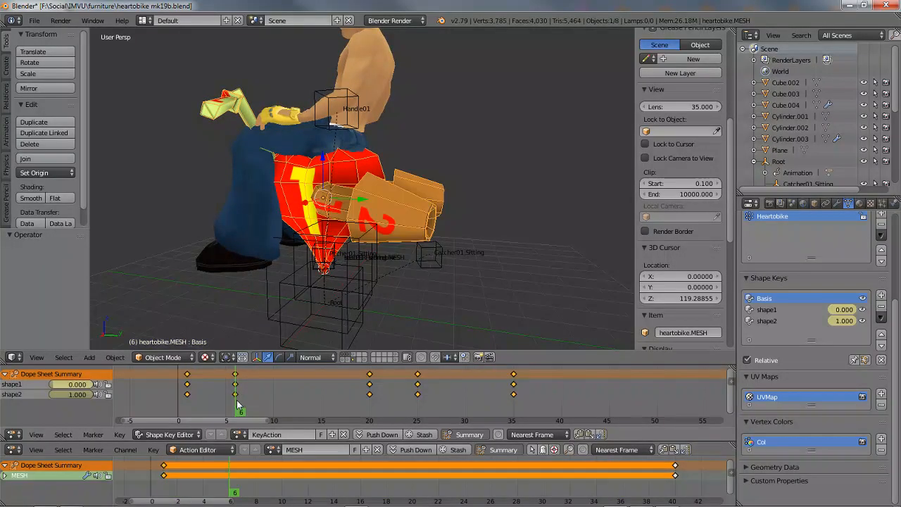
pyautogui.click(370, 401)
pyautogui.click(418, 402)
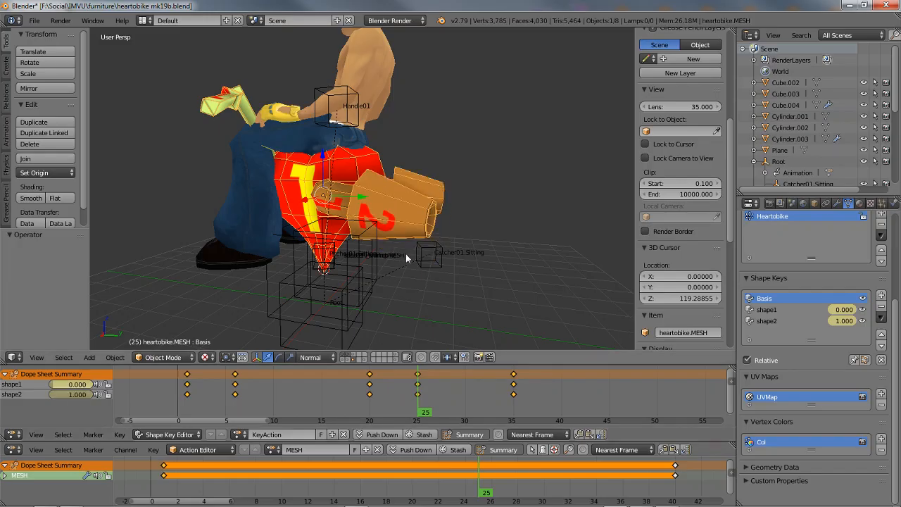
# Play the shape key animation while viewing the exhausts from behind, and return to frame 1.
pyautogui.moveTo(408, 255); pyautogui.dragTo(337, 253, button='middle')
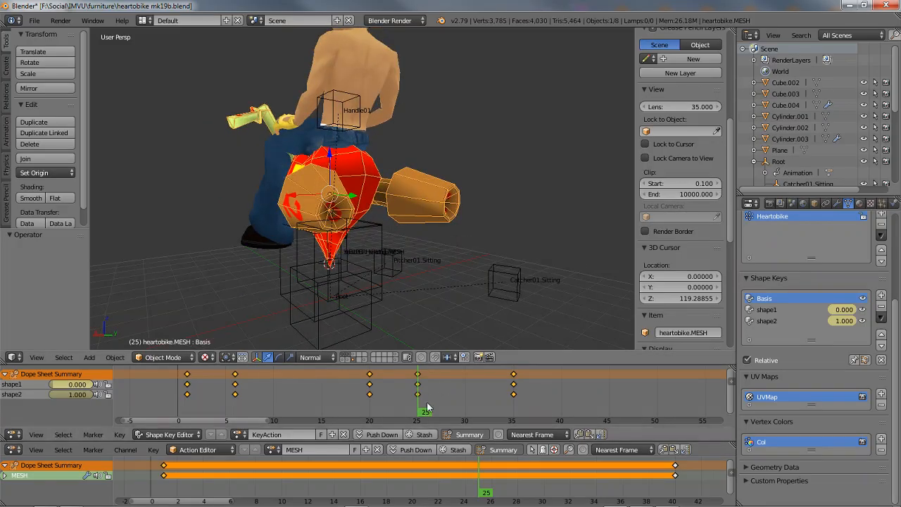
pyautogui.hotkey('alt', 'a')
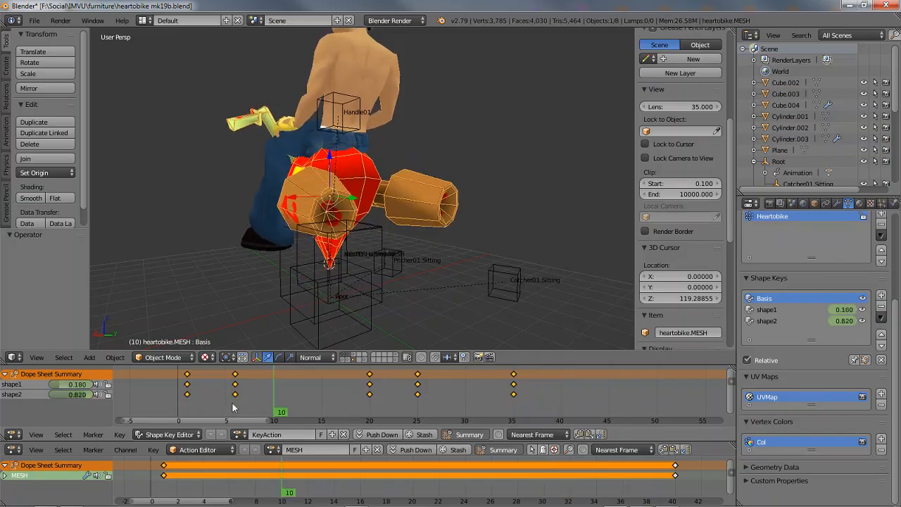
pyautogui.click(190, 403)
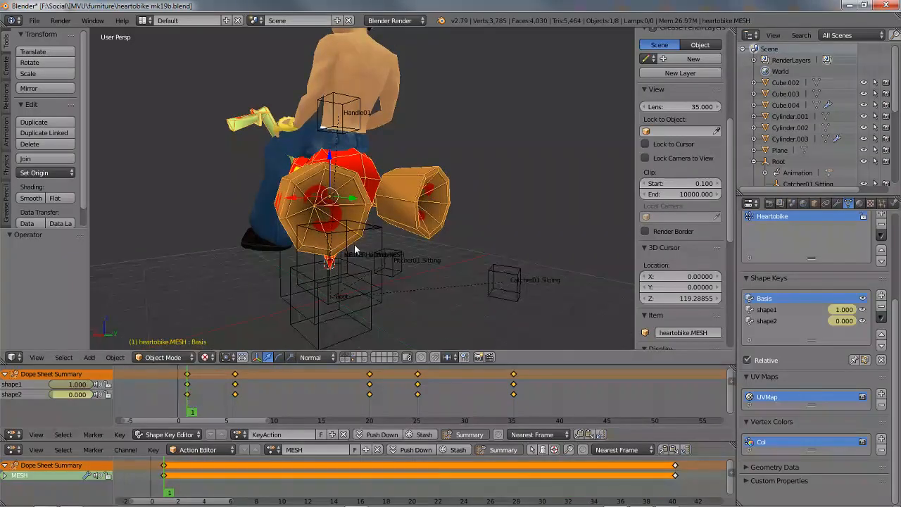
pyautogui.moveTo(339, 224); pyautogui.dragTo(373, 222, button='middle')
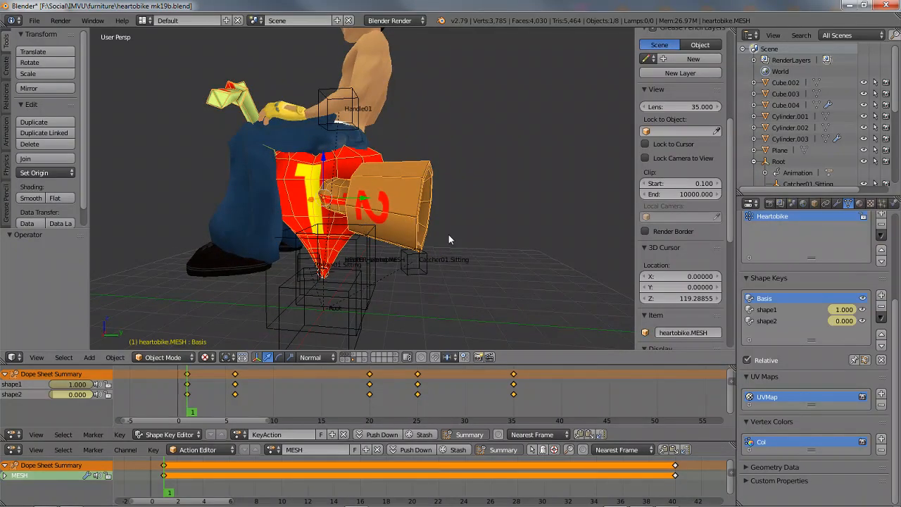
# Switch to IMVU, replace the Editor 3 project with twitch_heartobike_8.chkn, and examine the bike with its rider.
pyautogui.click(634, 499)
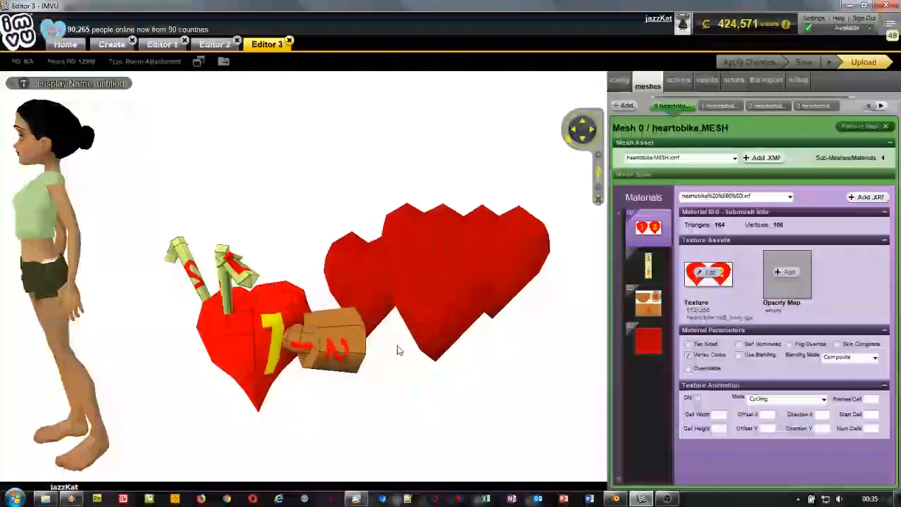
pyautogui.click(289, 40)
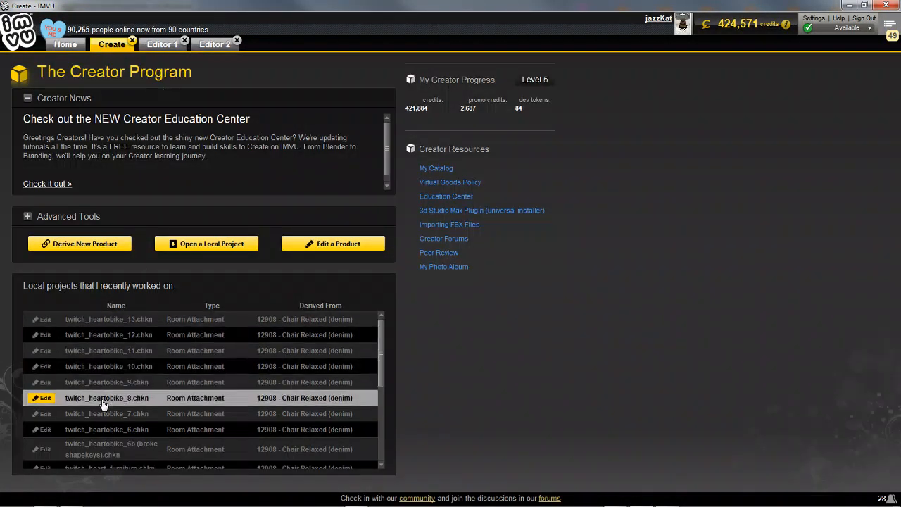
pyautogui.click(76, 398)
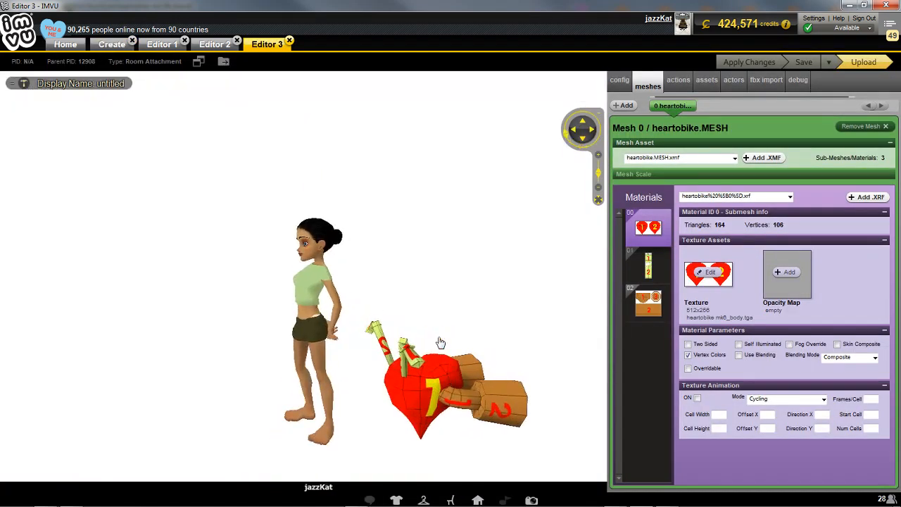
pyautogui.scroll(5, 301, 326)
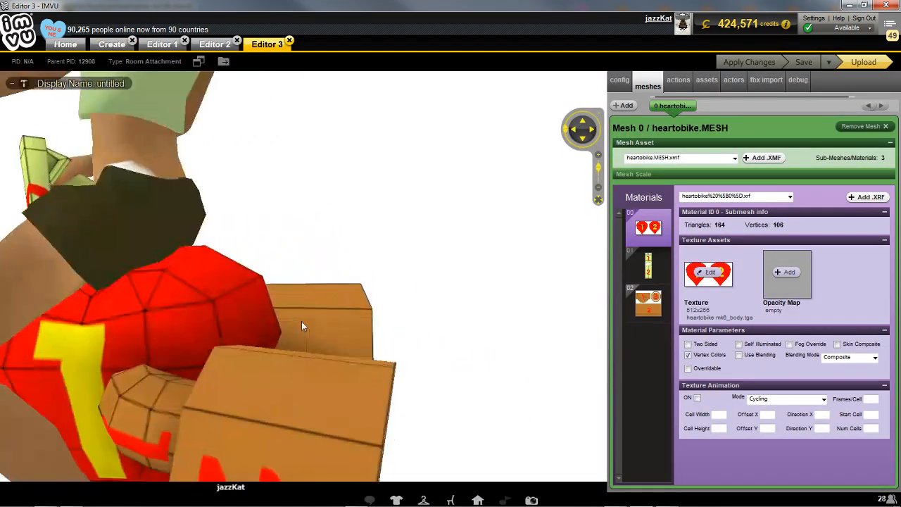
pyautogui.scroll(-4, 300, 328)
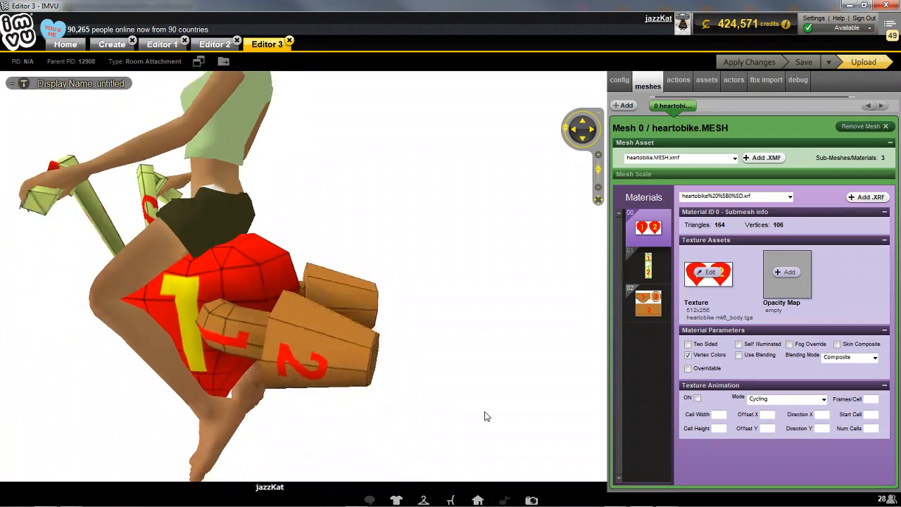
pyautogui.moveTo(484, 412); pyautogui.dragTo(485, 455)
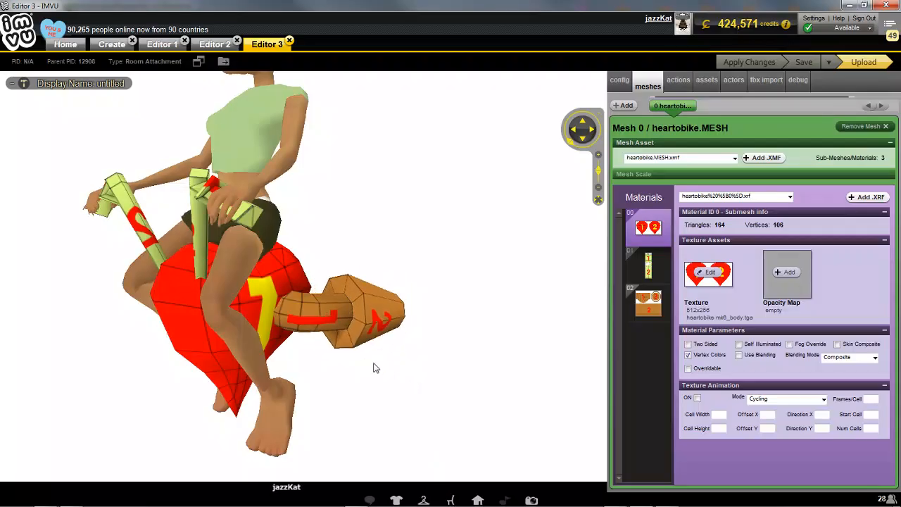
# Add the axis widget furniture item to the scene and examine the bike's position relative to its arrows.
pyautogui.click(452, 501)
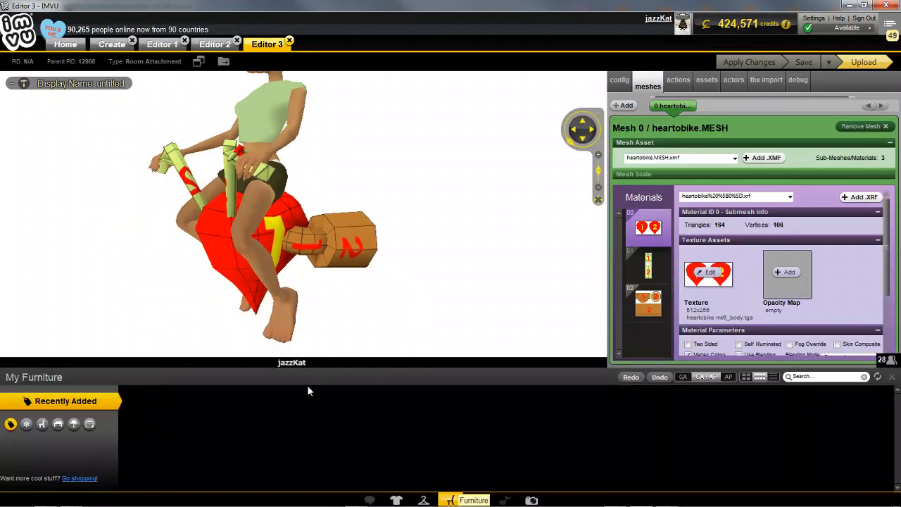
pyautogui.click(335, 480)
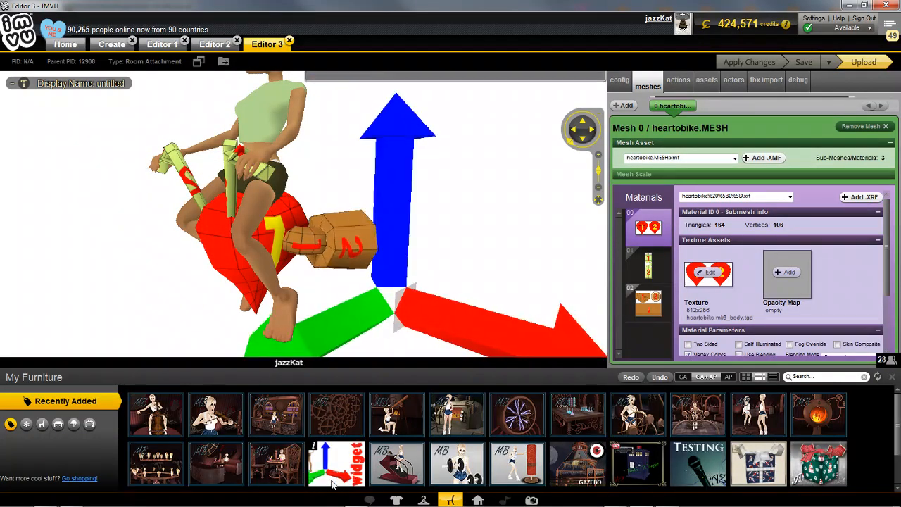
pyautogui.click(893, 380)
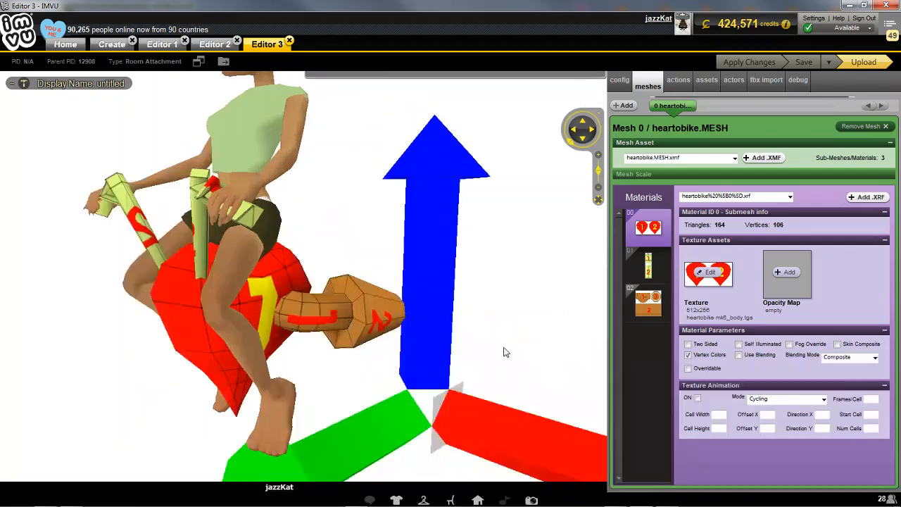
pyautogui.scroll(-3, 213, 377)
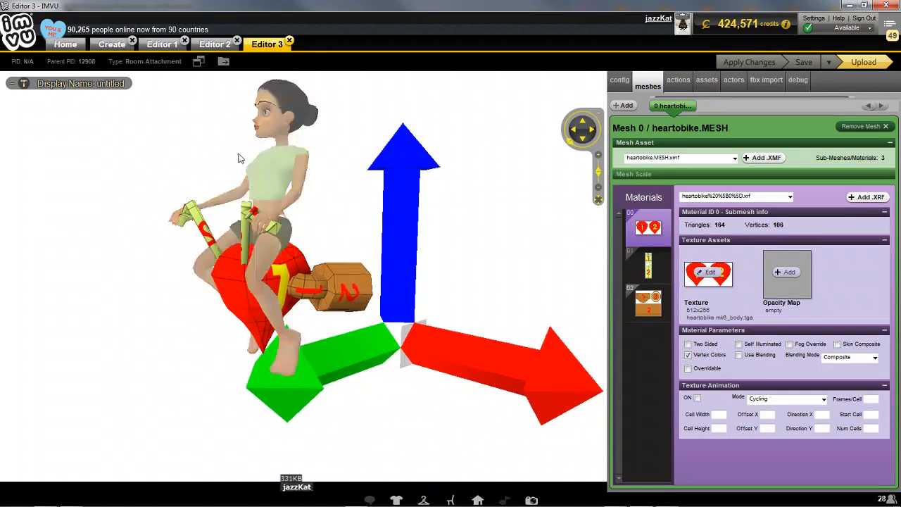
pyautogui.scroll(3, 317, 296)
pyautogui.moveTo(317, 297); pyautogui.dragTo(221, 339)
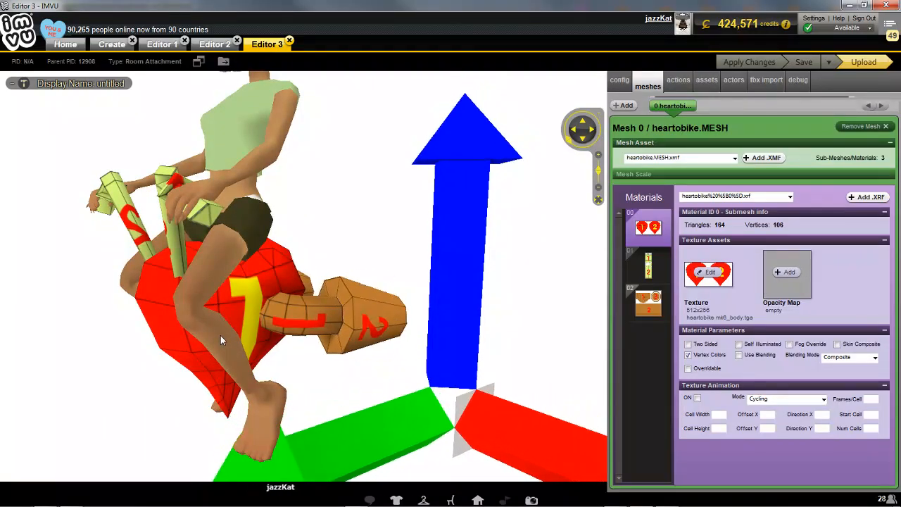
# Compare the bike's position in the Editor 1 and Editor 2 projects, and close both projects.
pyautogui.click(208, 47)
pyautogui.click(162, 45)
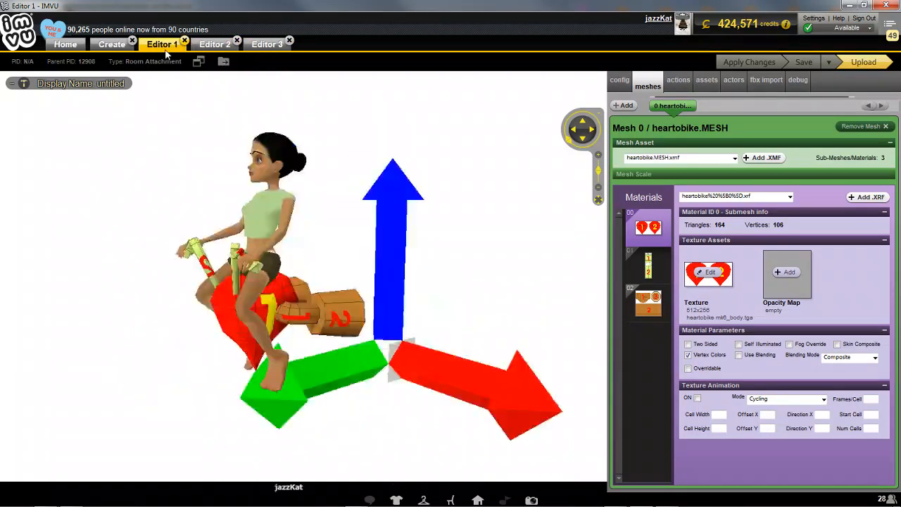
pyautogui.click(214, 45)
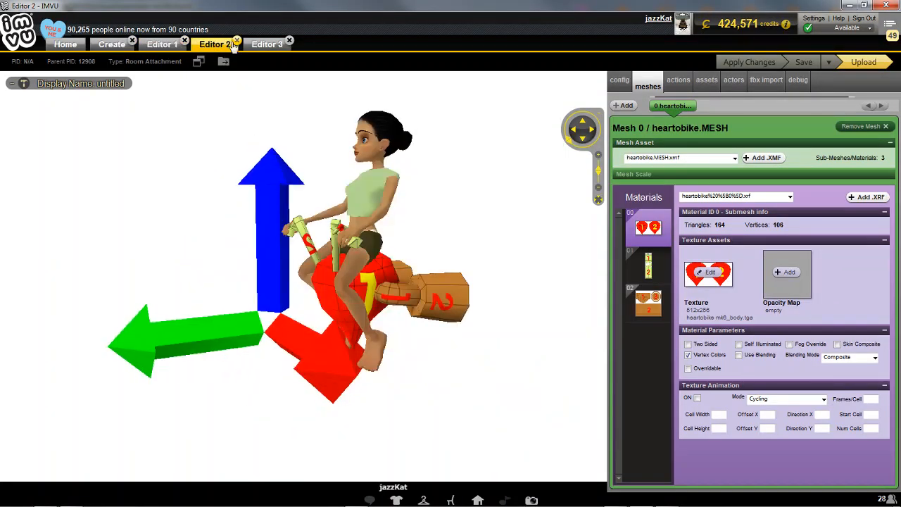
pyautogui.click(237, 41)
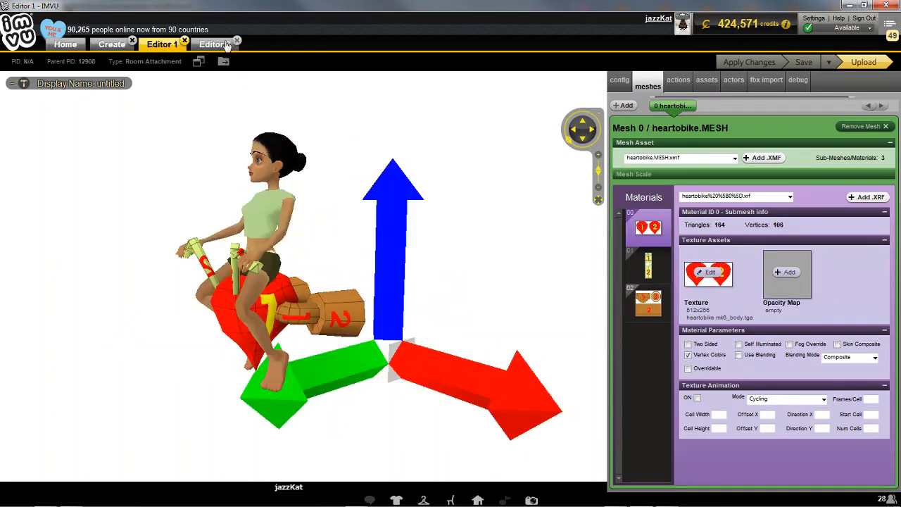
pyautogui.click(184, 41)
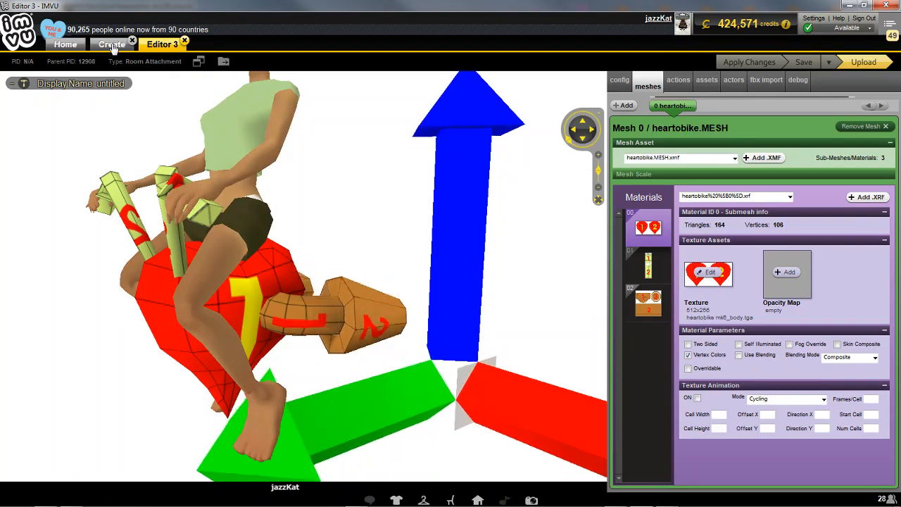
# Show and hide the Furniture Tools, check the recent local projects, and watch the bike's animation in Editor 3.
pyautogui.click(14, 84)
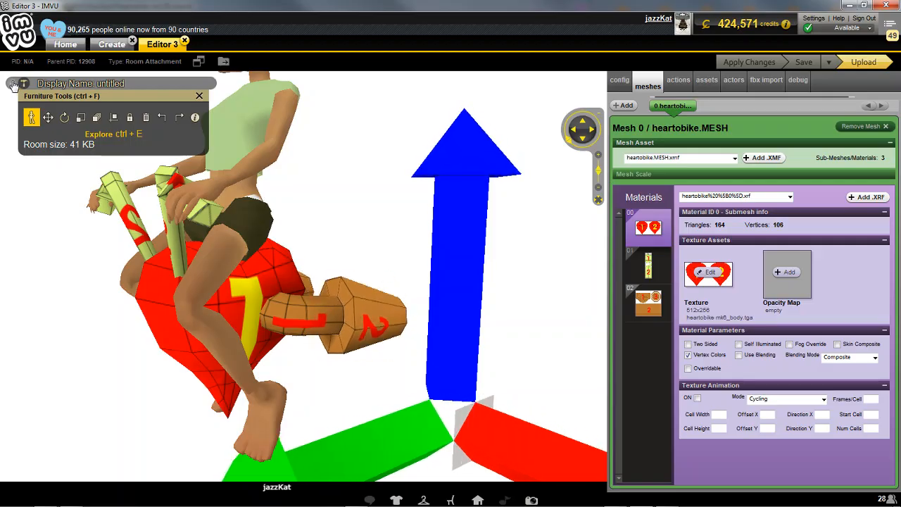
pyautogui.click(13, 85)
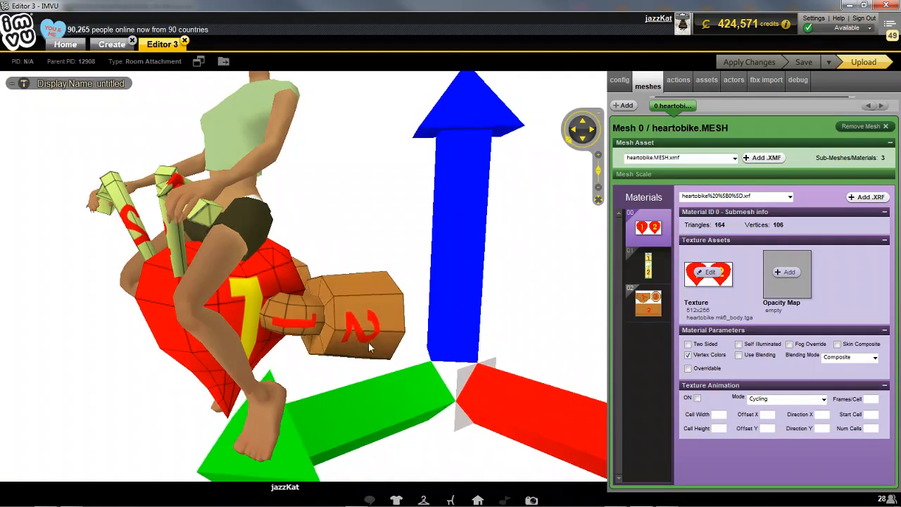
pyautogui.click(110, 44)
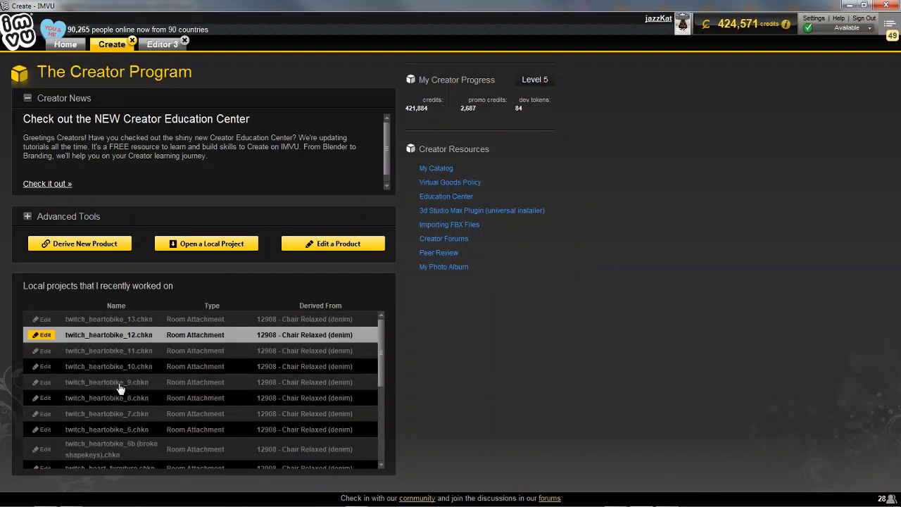
pyautogui.click(163, 46)
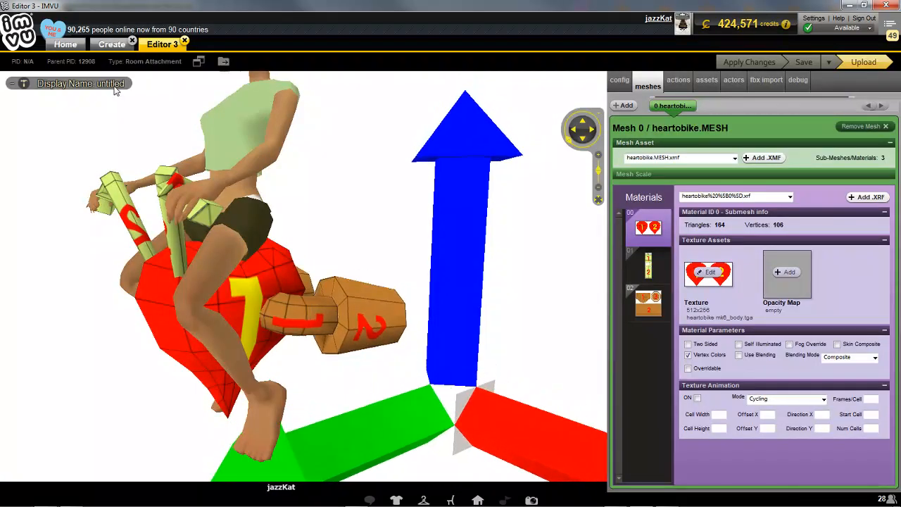
pyautogui.click(25, 86)
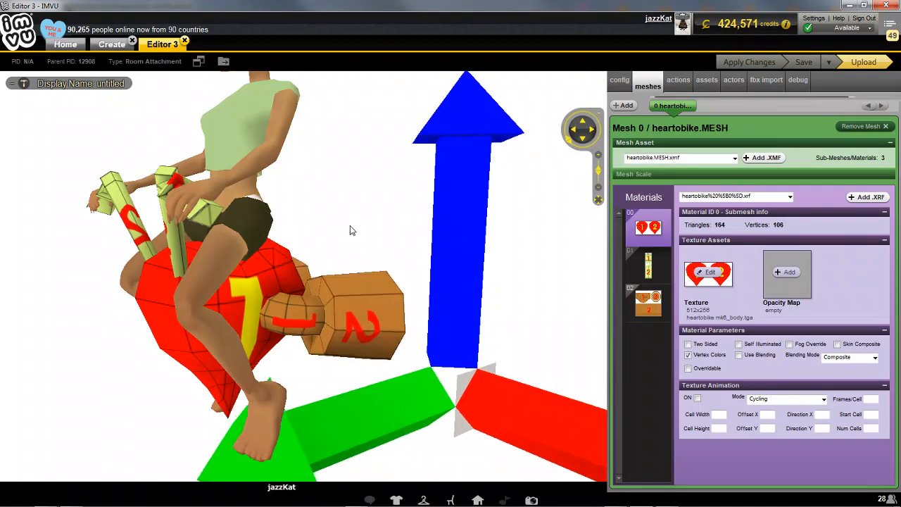
# Open the local project twitch_heartobike_13.chkn for editing.
pyautogui.click(111, 44)
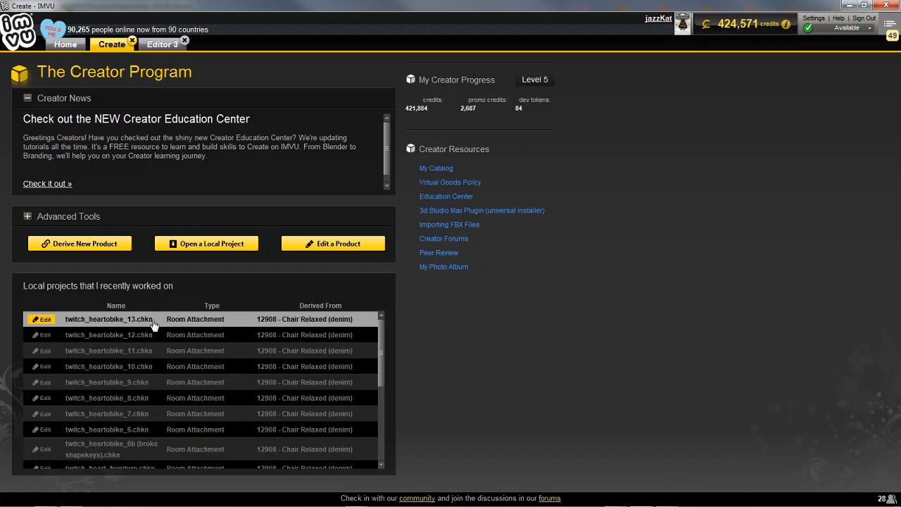
pyautogui.doubleClick(100, 320)
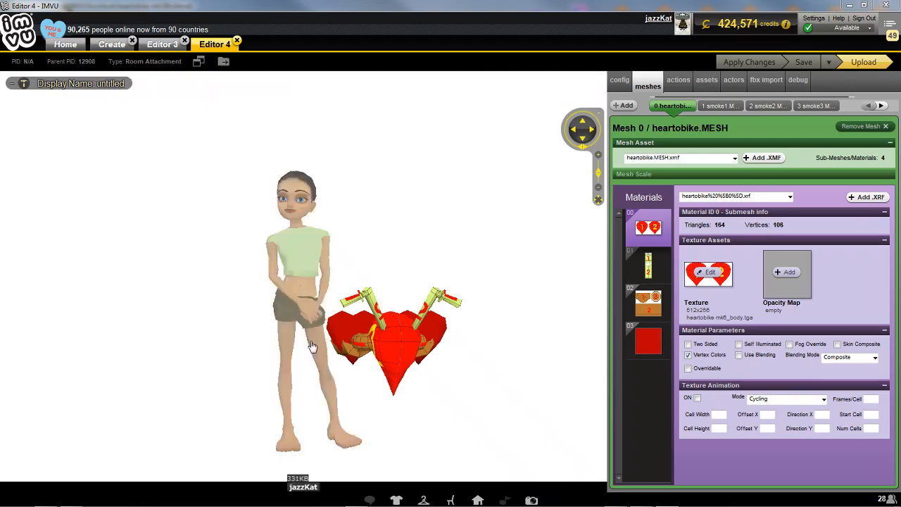
# View the heart bike from the side and seat the avatar on it.
pyautogui.moveTo(312, 328); pyautogui.dragTo(267, 310)
pyautogui.scroll(5, 256, 356)
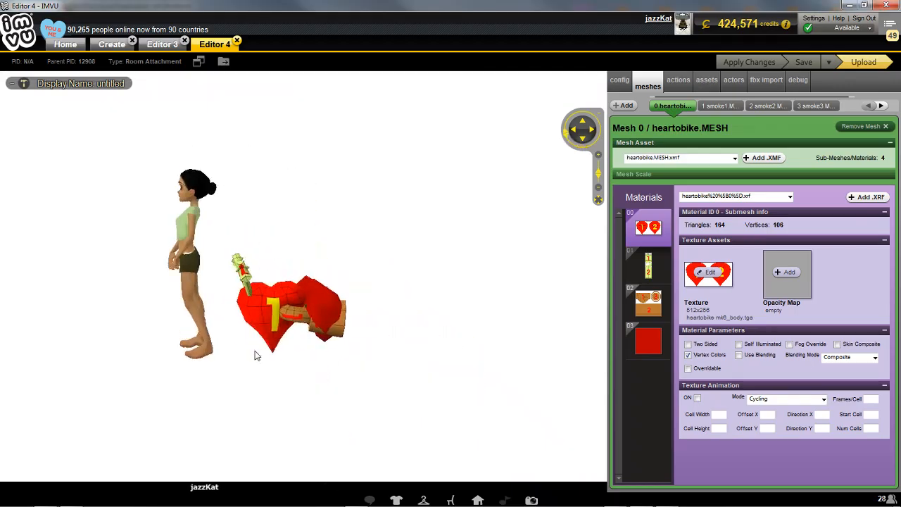
pyautogui.scroll(2, 264, 348)
pyautogui.click(273, 267)
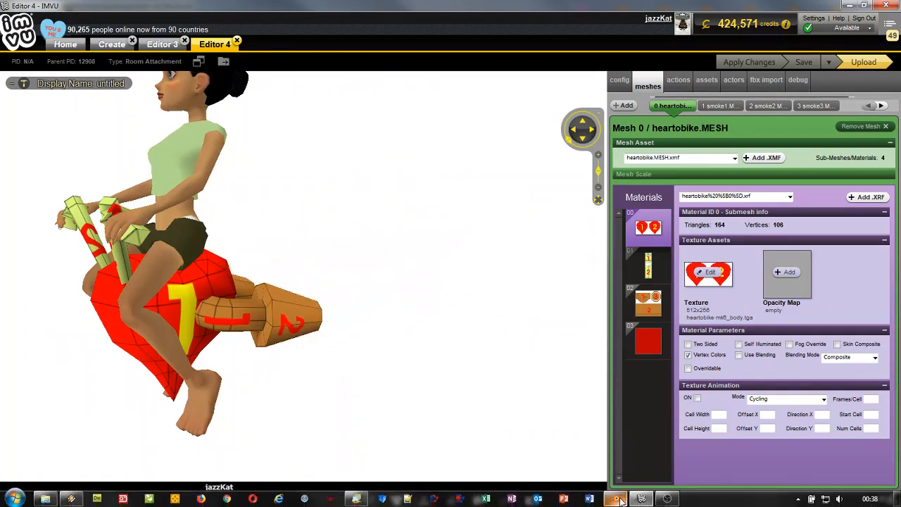
# Switch to Blender and open the recent file heartobike mk19g.blend, framing the bike and its smoke hearts.
pyautogui.click(435, 498)
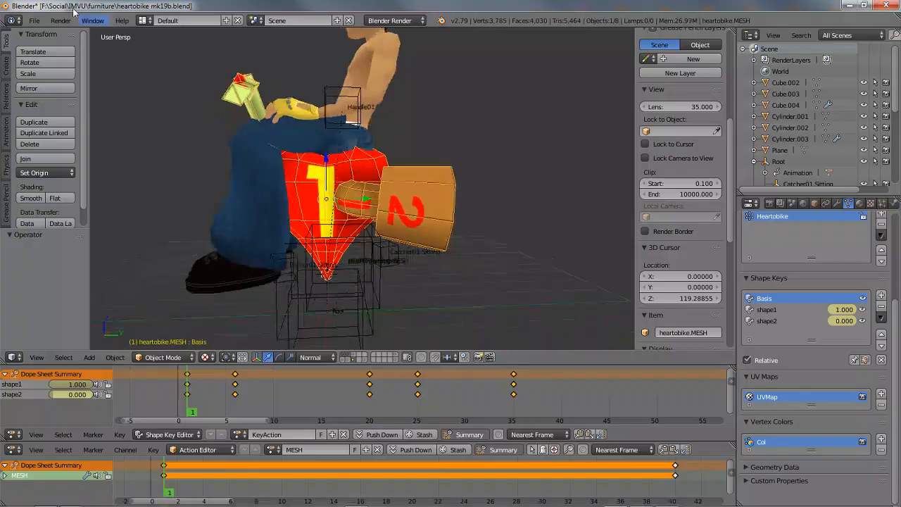
pyautogui.click(36, 22)
pyautogui.moveTo(48, 60)
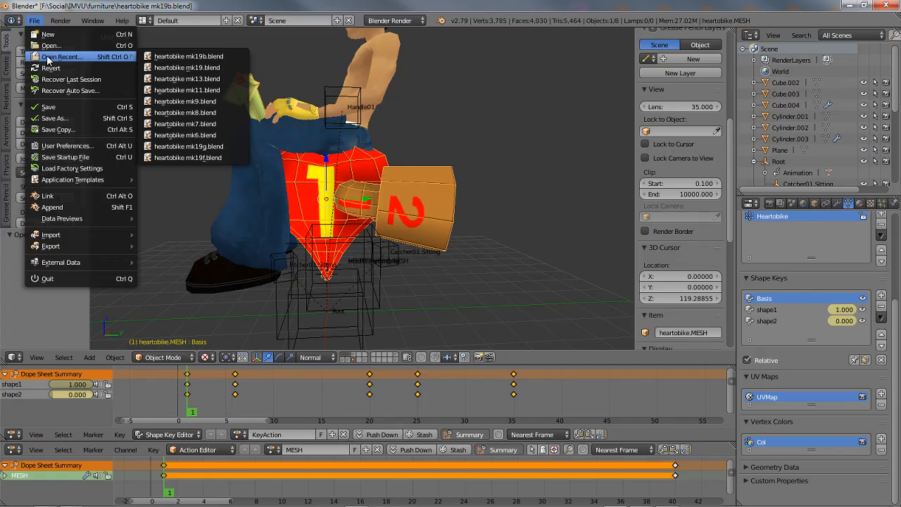
pyautogui.click(192, 147)
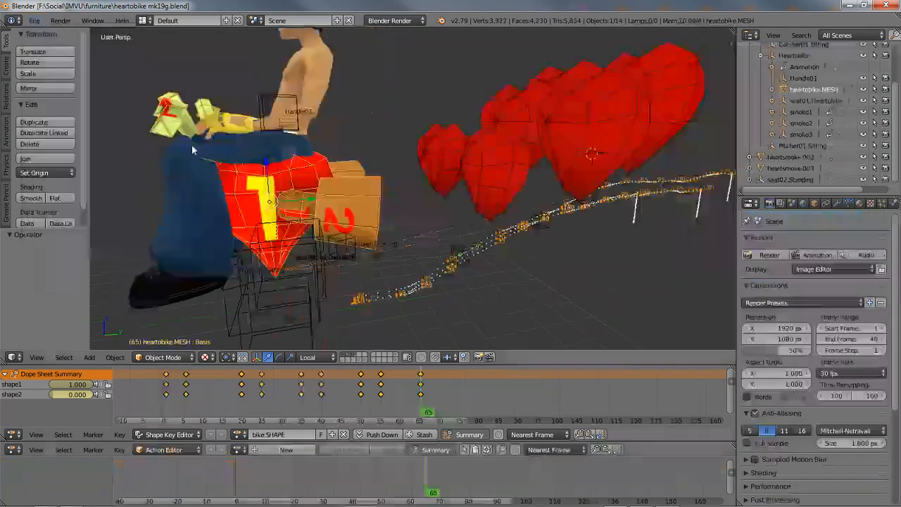
pyautogui.moveTo(459, 266); pyautogui.dragTo(453, 255, button='middle')
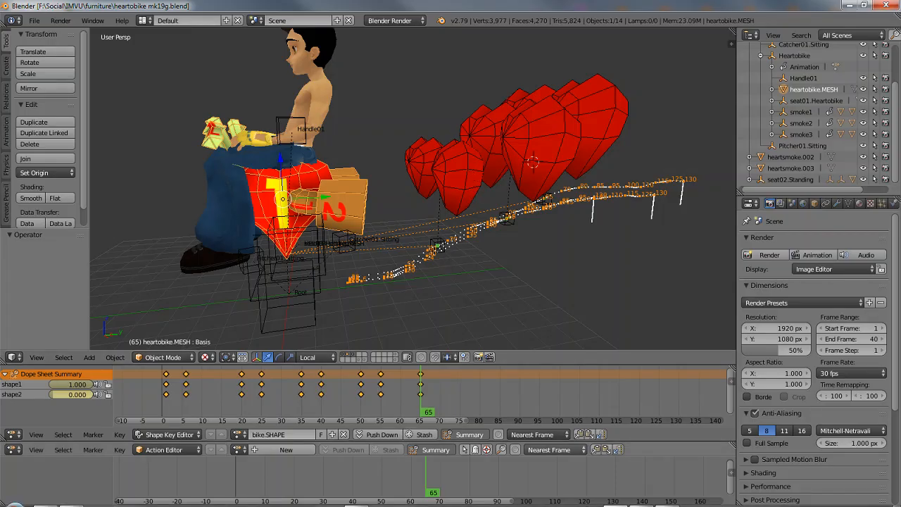
# Switch to IMVU, examine the smoke1, smoke2, smoke3 and heartobike meshes in turn, and show the project's actions.
pyautogui.click(638, 499)
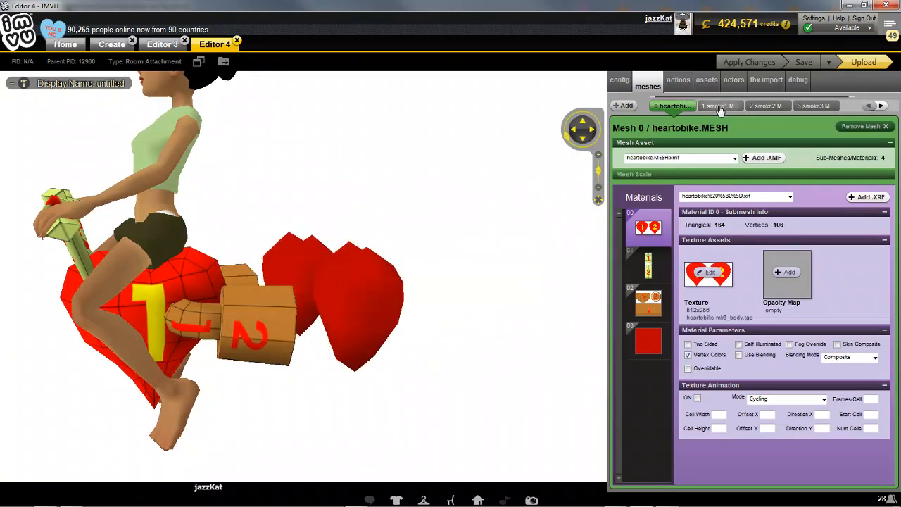
pyautogui.click(720, 106)
pyautogui.click(880, 106)
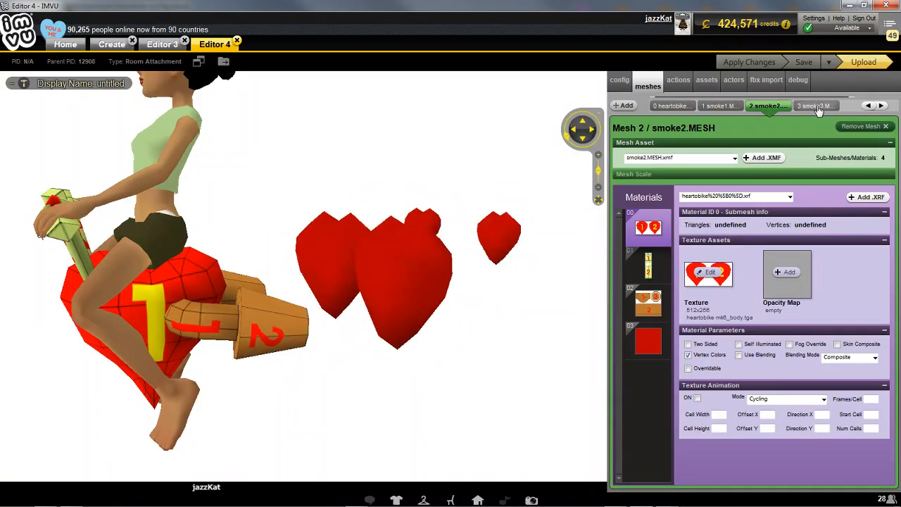
pyautogui.click(881, 105)
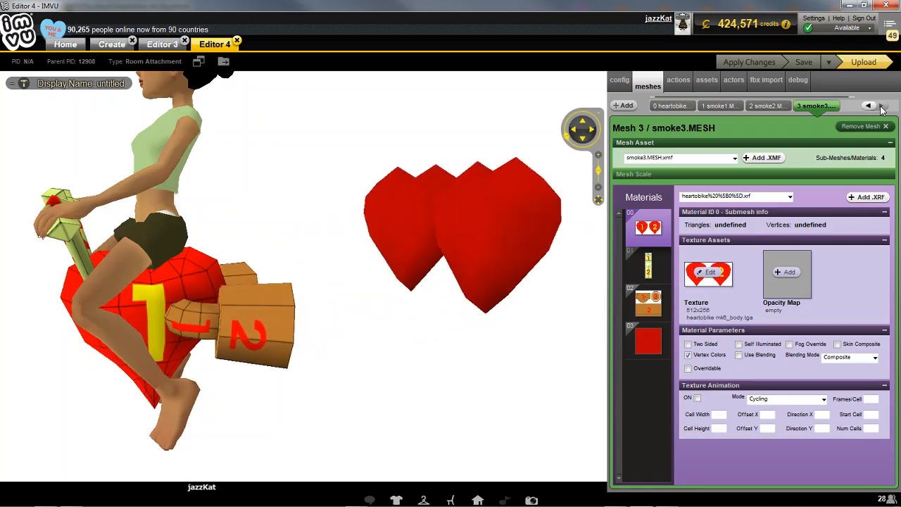
pyautogui.click(869, 106)
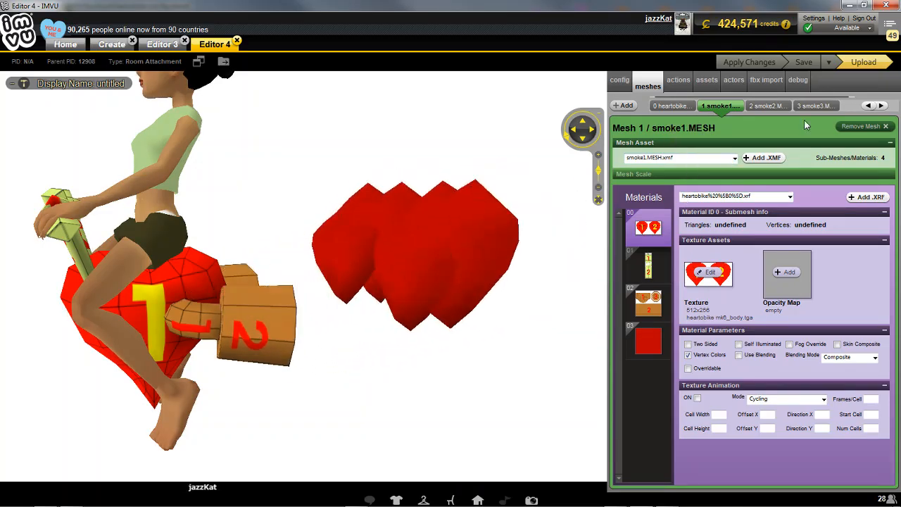
pyautogui.click(868, 105)
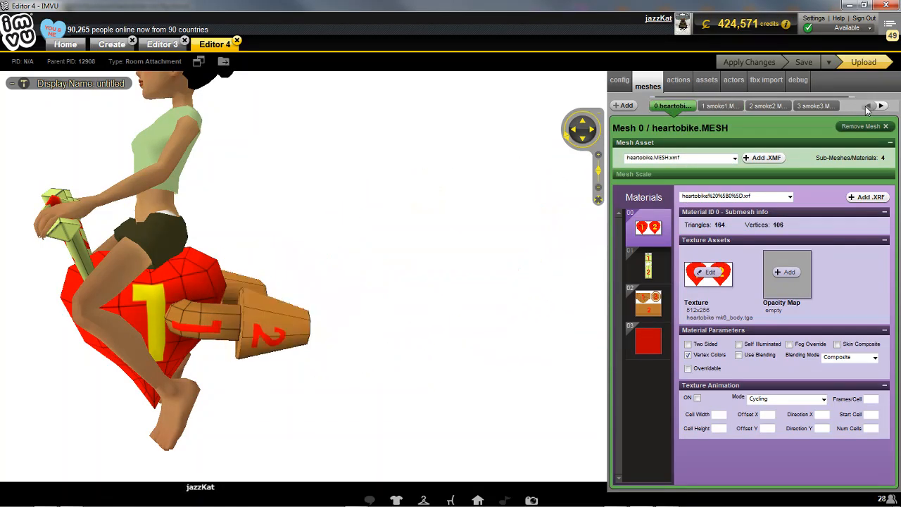
pyautogui.click(678, 82)
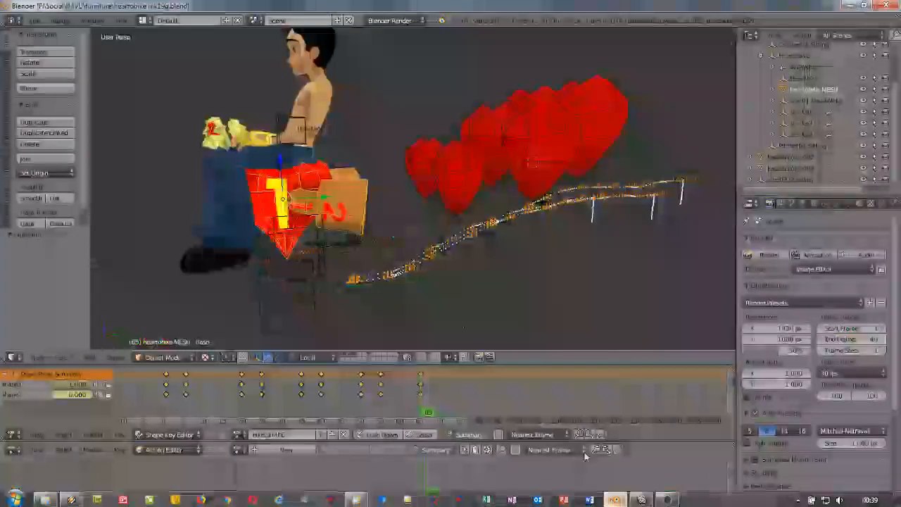
# Scrub the bike's animation in Blender from frame 1 to 65 and compare its smoke hearts with the IMVU preview.
pyautogui.click(169, 405)
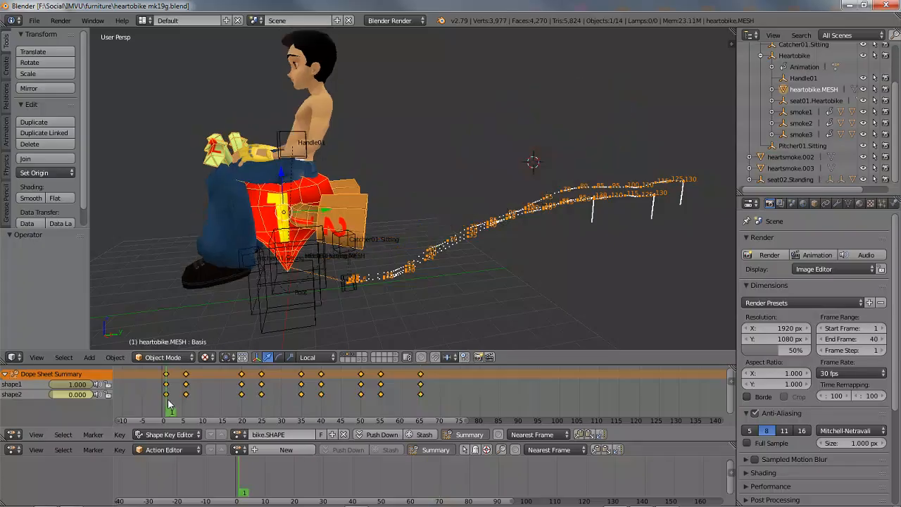
pyautogui.moveTo(263, 410); pyautogui.dragTo(380, 399)
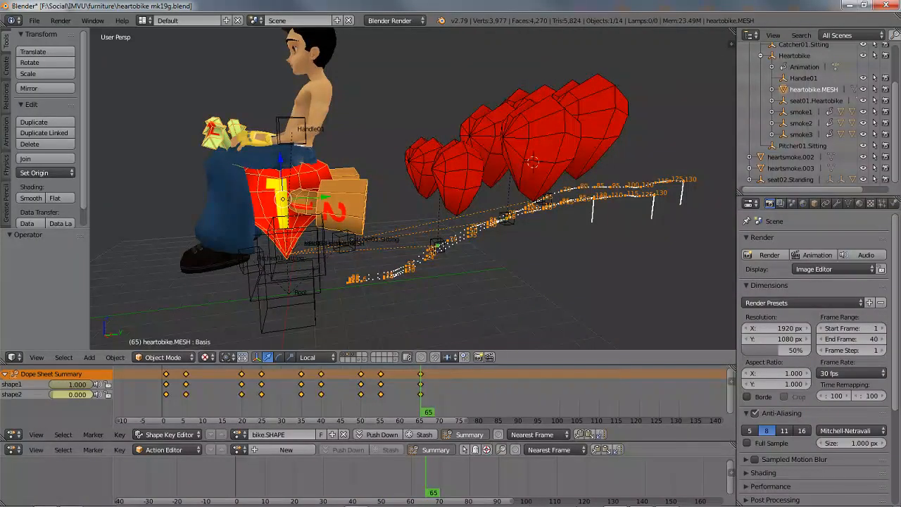
pyautogui.click(641, 499)
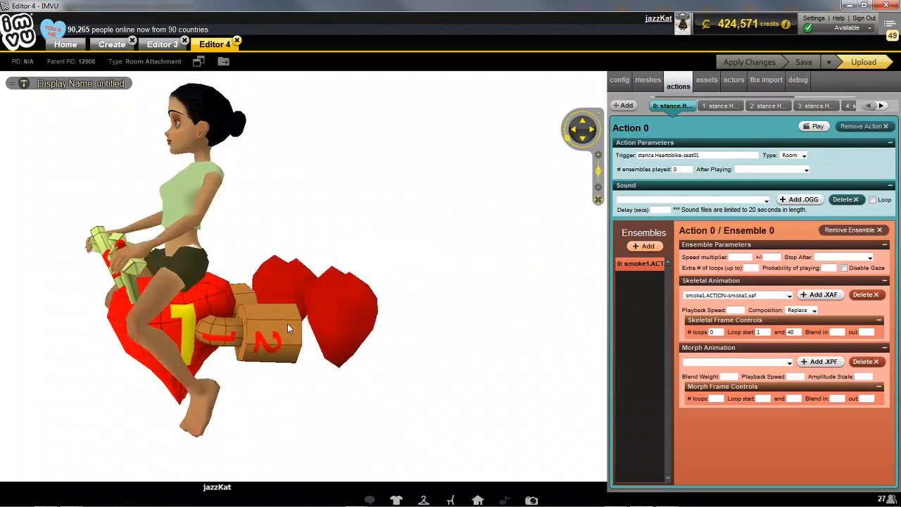
pyautogui.scroll(3, 324, 342)
pyautogui.scroll(-3, 319, 338)
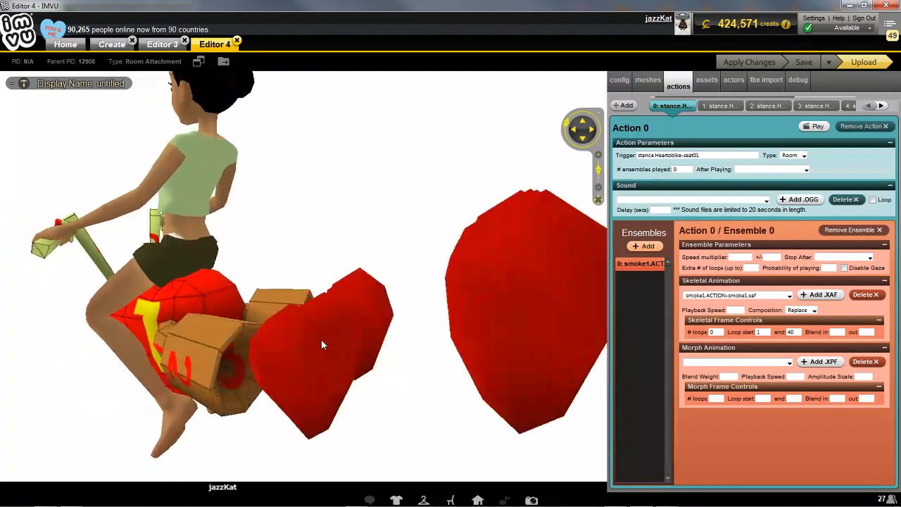
pyautogui.moveTo(502, 500)
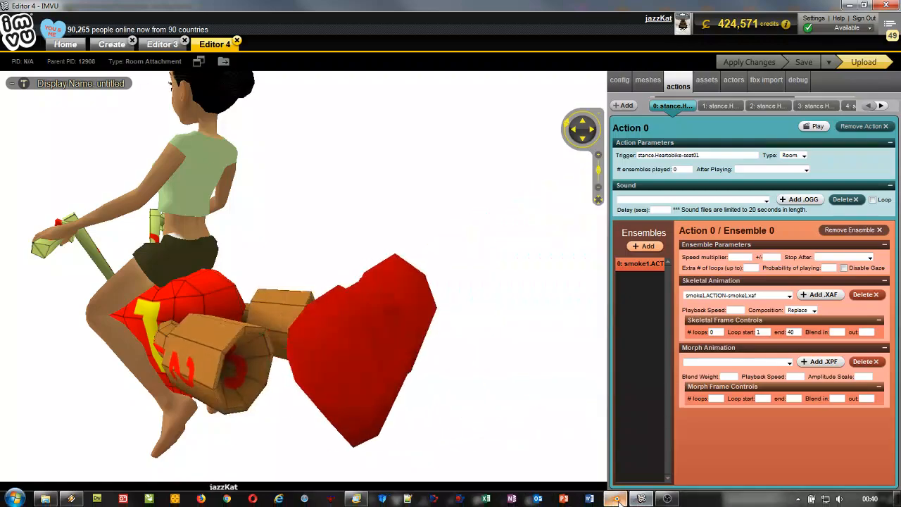
pyautogui.click(616, 499)
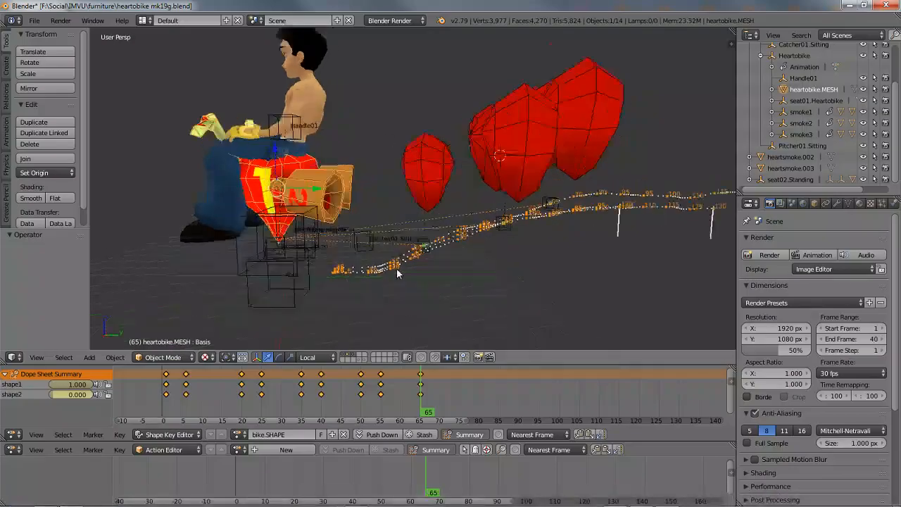
pyautogui.moveTo(397, 268); pyautogui.dragTo(345, 269, button='middle')
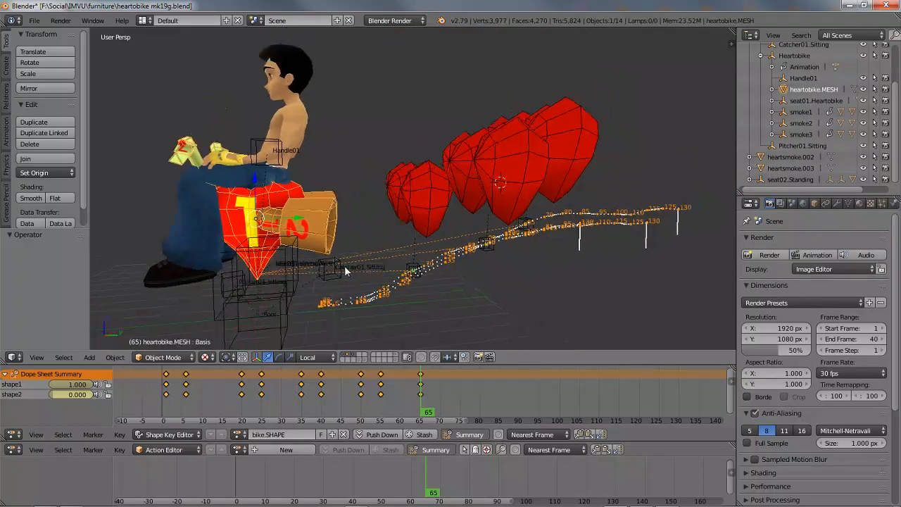
# Switch to IMVU and check which morph animations are available for Action 0 / Ensemble 0.
pyautogui.click(640, 498)
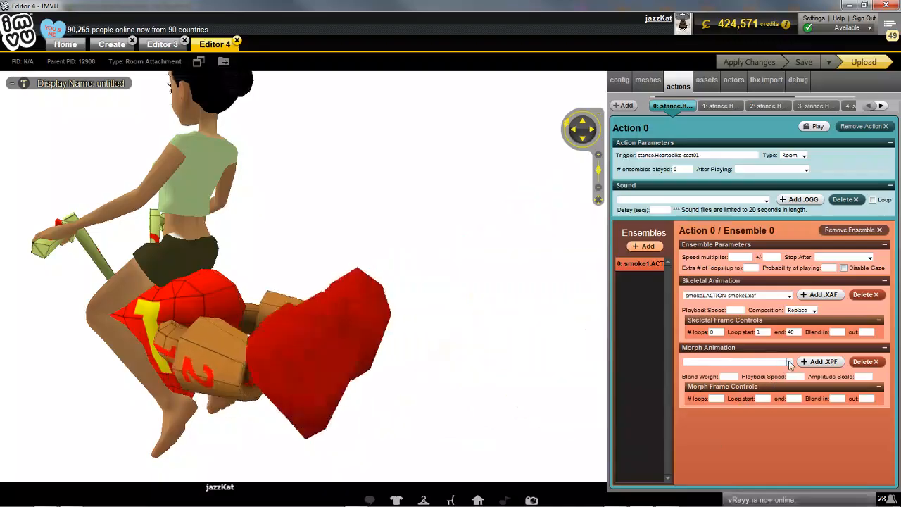
pyautogui.click(774, 362)
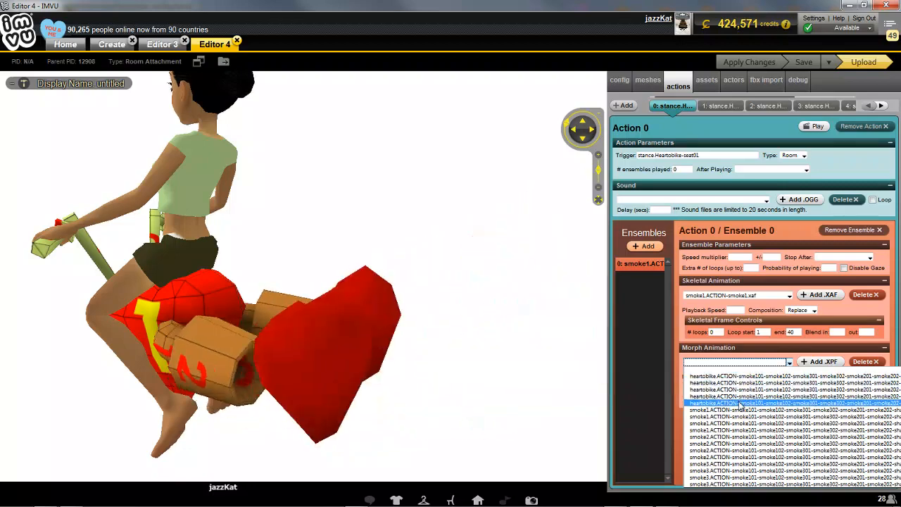
pyautogui.click(315, 356)
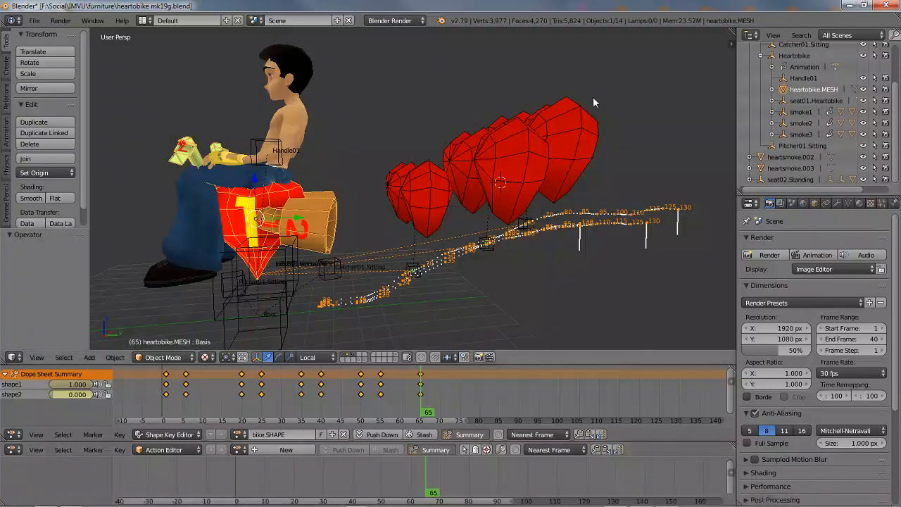
# Switch to Blender, scrub the smoke1.MESH animation from frame 1 to 70, and display its shape keys.
pyautogui.rightClick(581, 128)
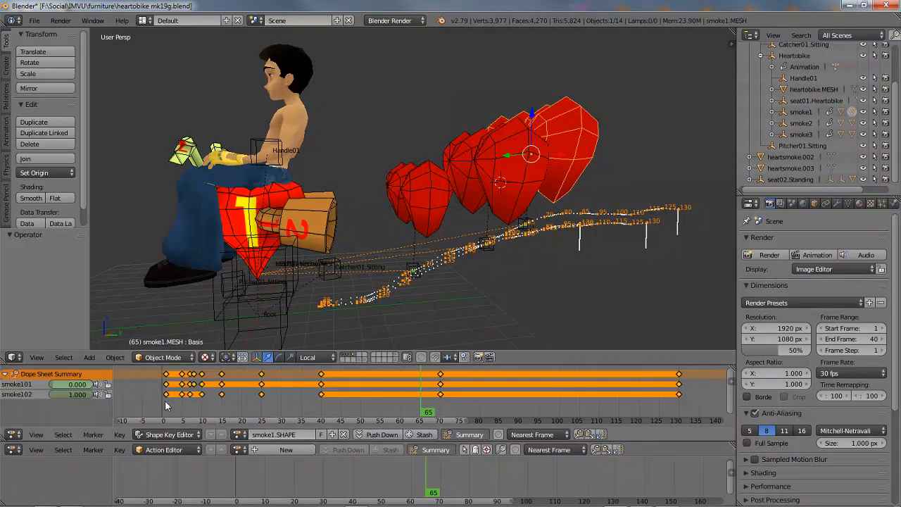
pyautogui.moveTo(165, 406); pyautogui.dragTo(440, 412)
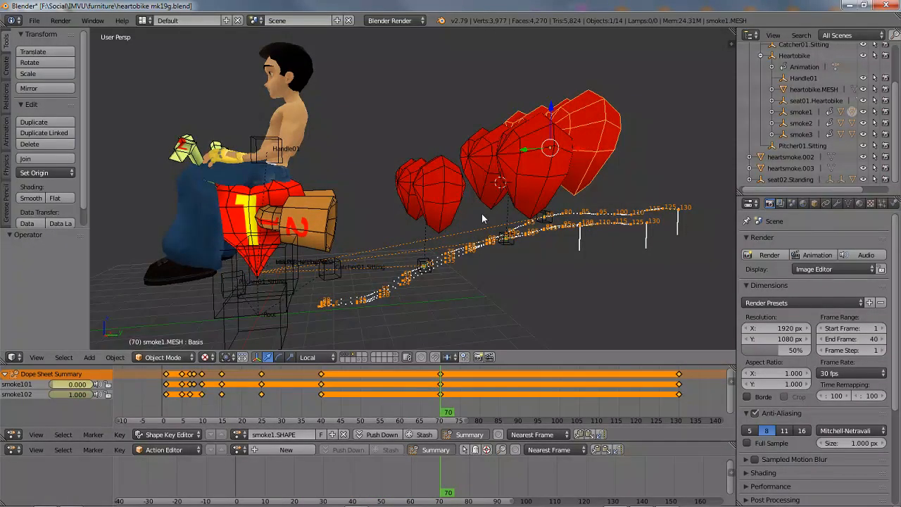
pyautogui.click(848, 204)
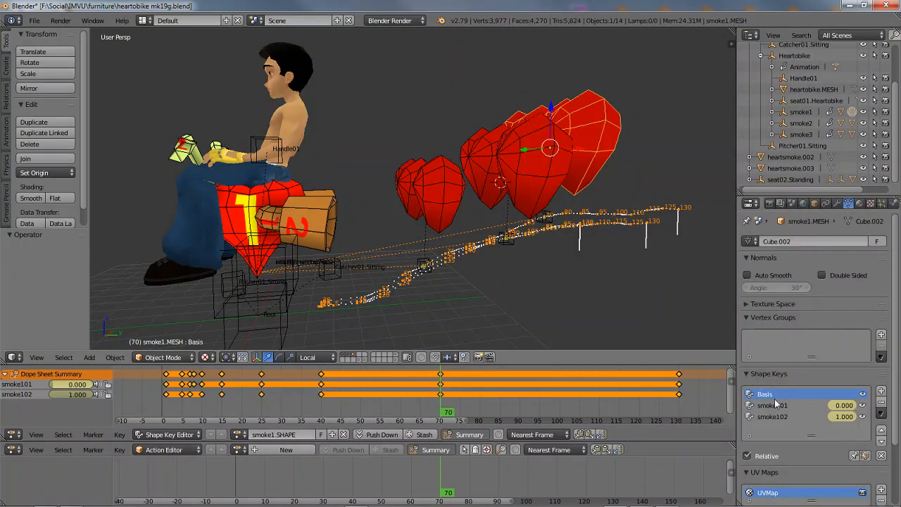
# Select the other smoke hearts and heartobike.MESH in turn to compare their shape keys.
pyautogui.rightClick(547, 169)
pyautogui.rightClick(422, 196)
pyautogui.rightClick(326, 218)
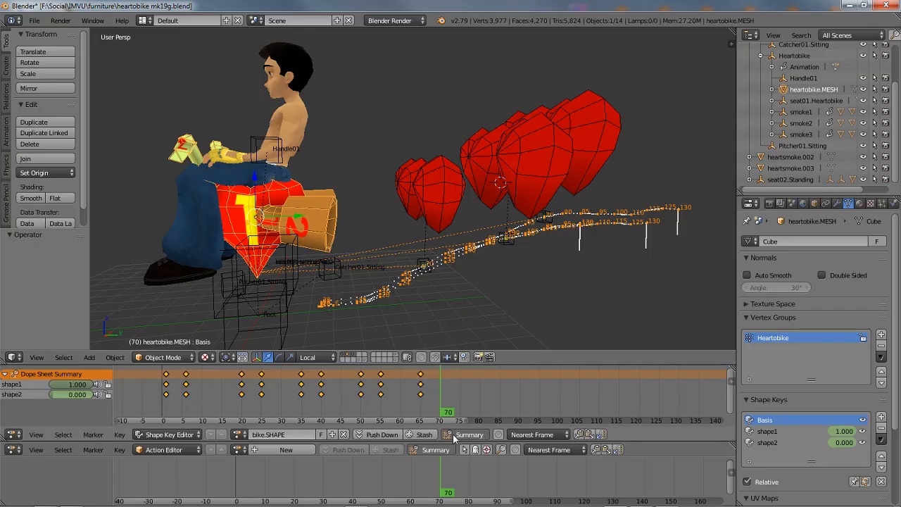
# Return the animation to frame 1 and examine the bike's exhaust pipes closely from behind.
pyautogui.moveTo(448, 415); pyautogui.dragTo(177, 405)
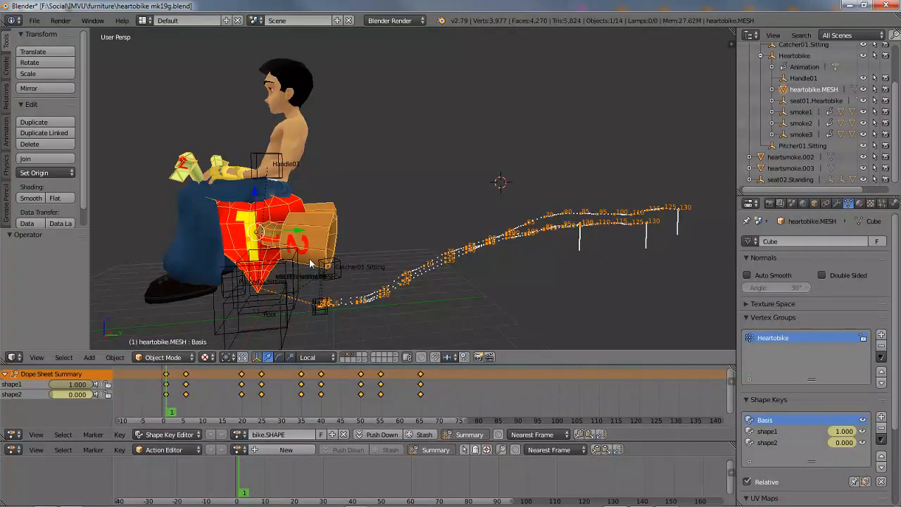
pyautogui.moveTo(365, 256); pyautogui.dragTo(347, 255, button='middle')
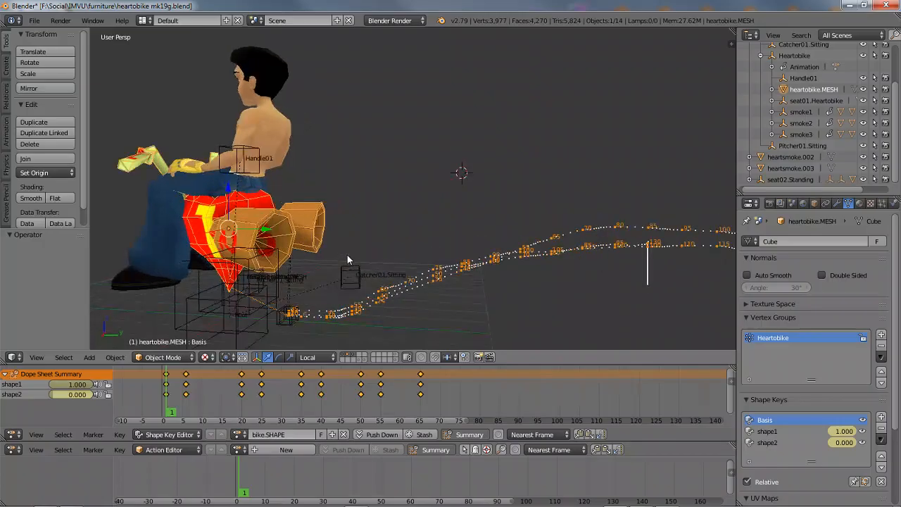
pyautogui.moveTo(258, 272); pyautogui.dragTo(316, 259, button='middle')
pyautogui.scroll(3, 316, 259)
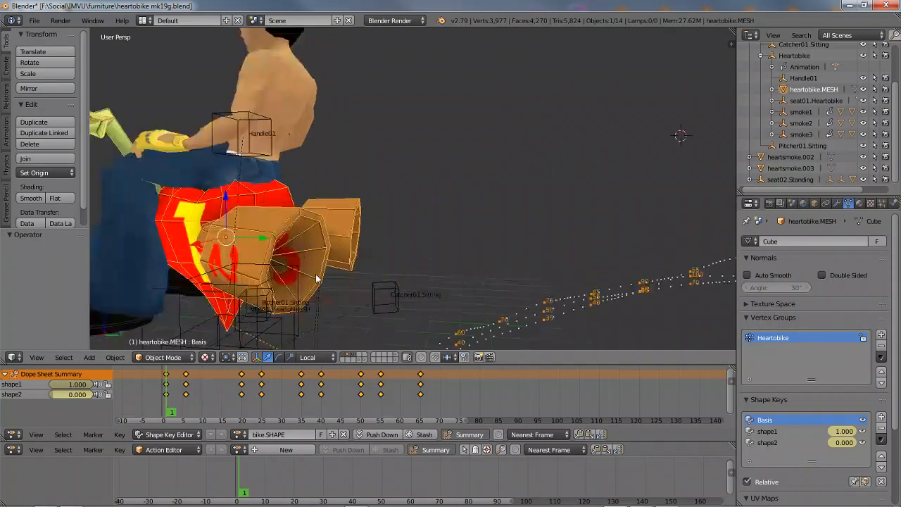
pyautogui.scroll(-1, 290, 273)
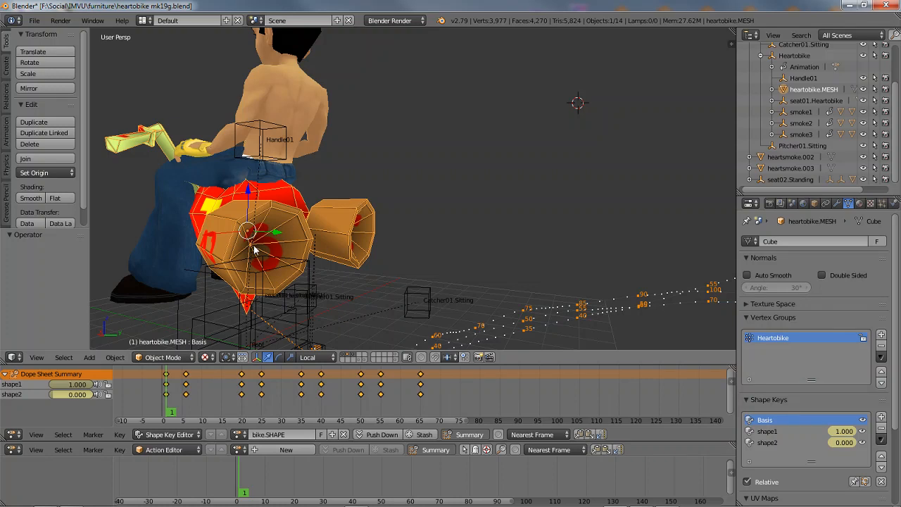
pyautogui.scroll(5, 255, 253)
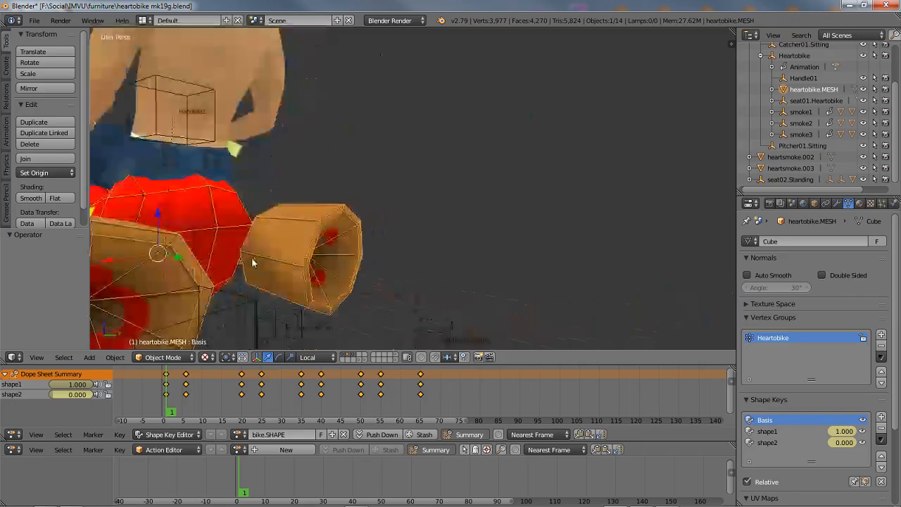
pyautogui.moveTo(191, 271); pyautogui.dragTo(342, 201, button='middle')
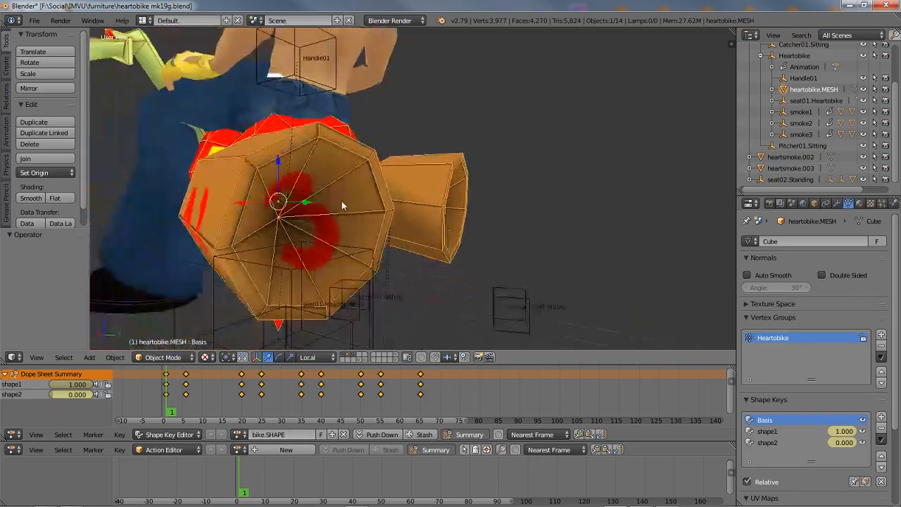
pyautogui.scroll(2, 293, 233)
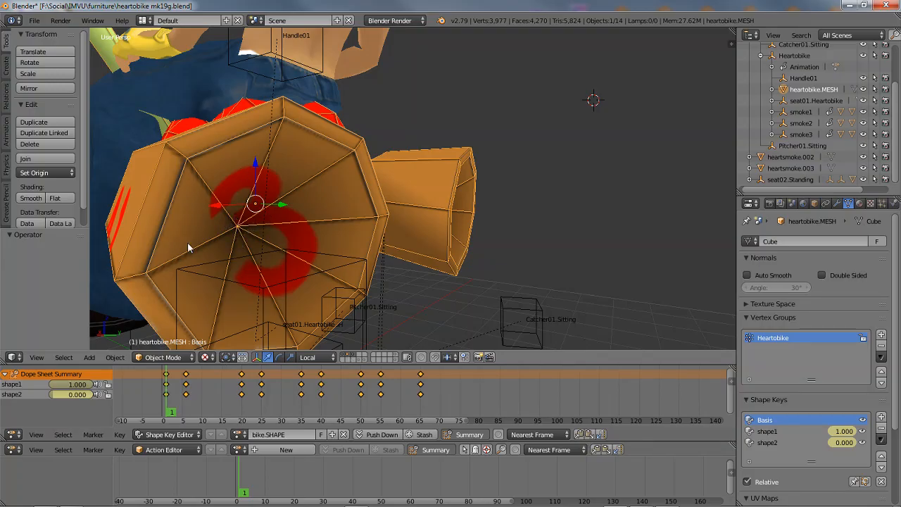
pyautogui.scroll(-3, 236, 231)
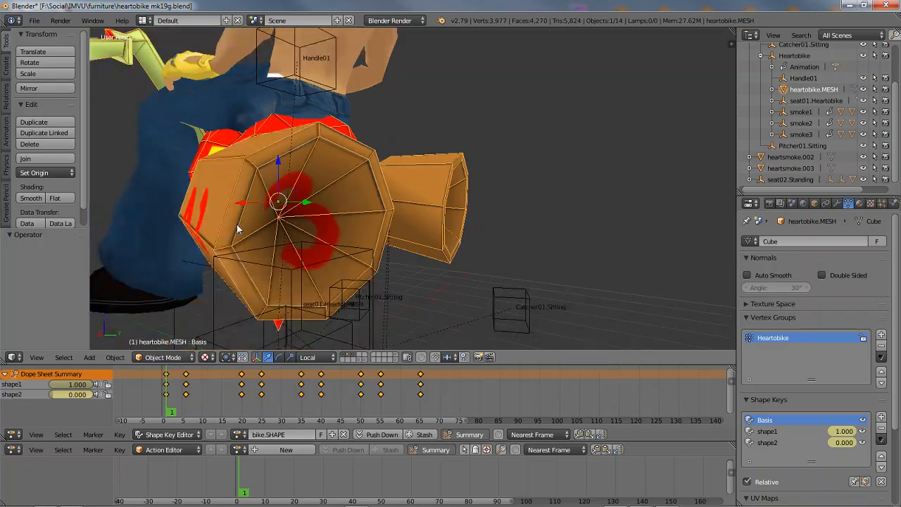
pyautogui.moveTo(227, 235); pyautogui.dragTo(305, 243, button='middle')
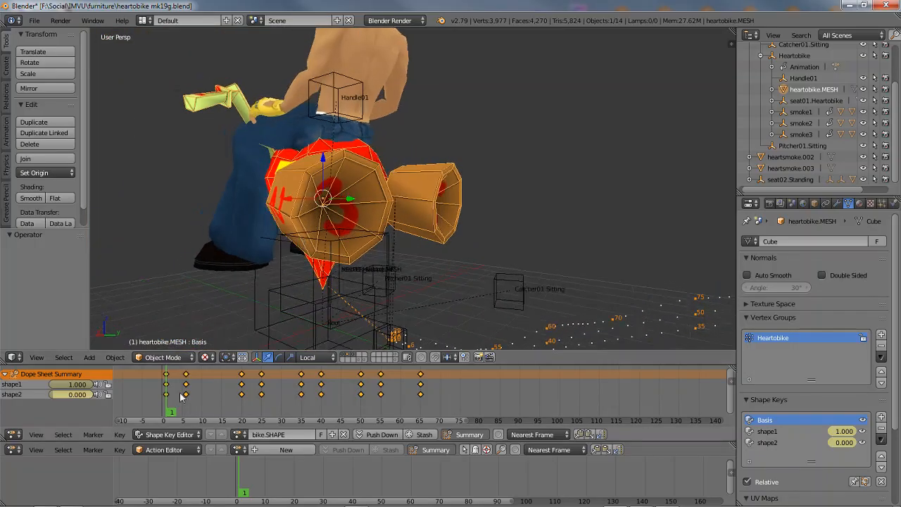
# Scrub the bike's animation to frame 20, select smoke1.MESH to show its shape keys, and move on to frame 40.
pyautogui.moveTo(173, 414); pyautogui.dragTo(242, 415)
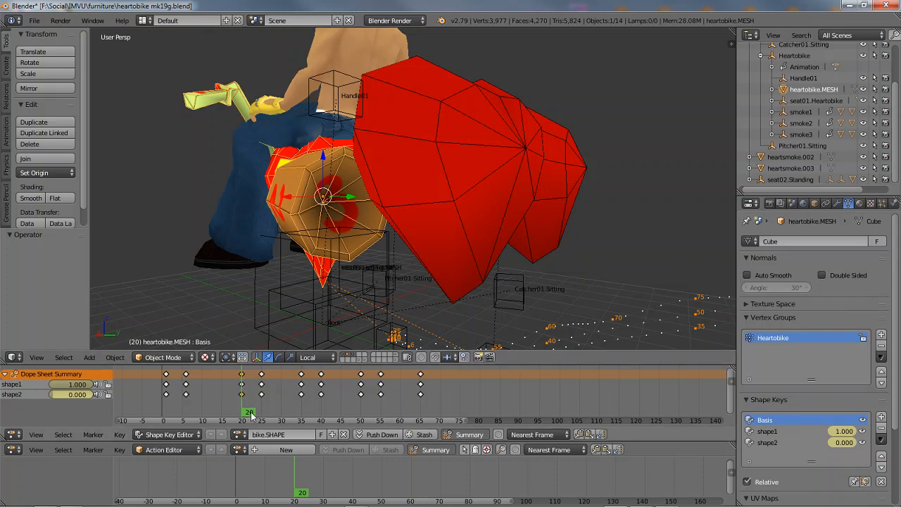
pyautogui.rightClick(443, 141)
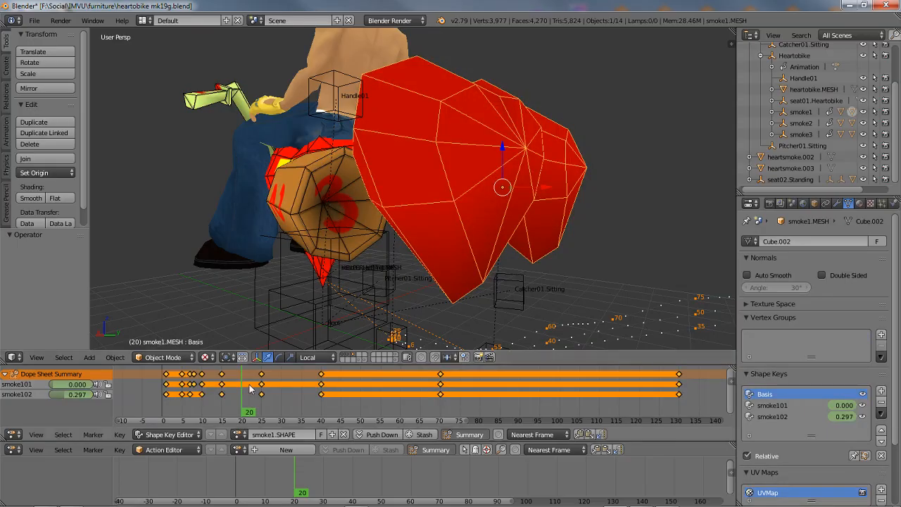
pyautogui.click(317, 404)
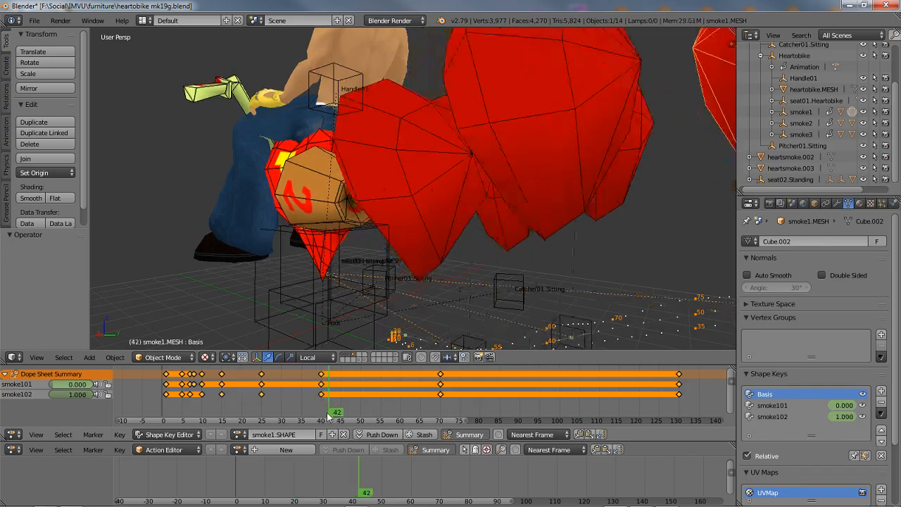
pyautogui.press('Right')
pyautogui.moveTo(319, 229); pyautogui.dragTo(345, 235, button='middle')
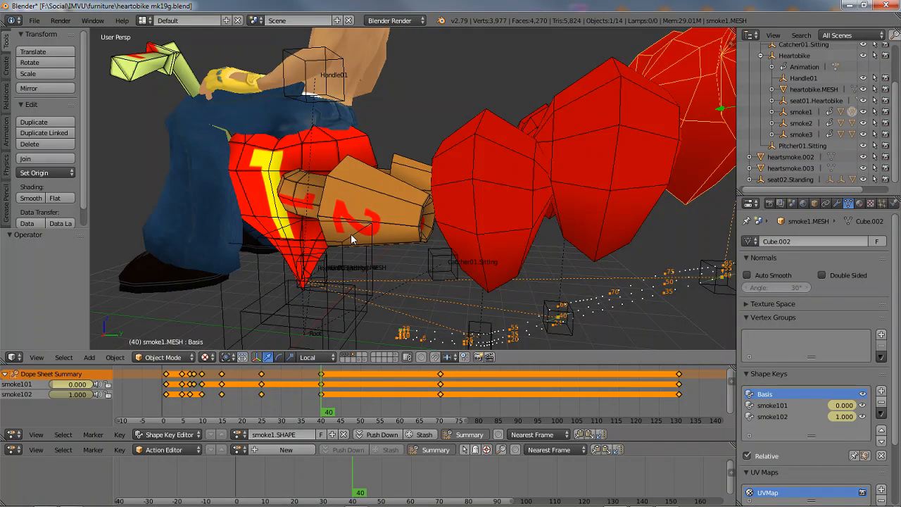
pyautogui.moveTo(351, 234)
pyautogui.mouseDown(button='middle')
pyautogui.moveTo(395, 130)
pyautogui.moveTo(380, 127)
pyautogui.moveTo(373, 198)
pyautogui.moveTo(353, 225)
pyautogui.mouseUp(button='middle')
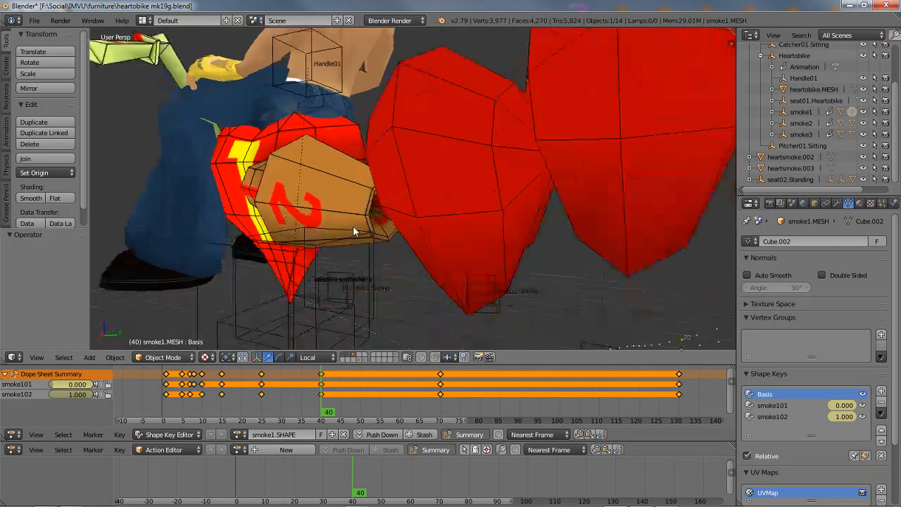
# Select heartobike.MESH and scrub its shape key animation forward from frame 40, then back to frame 46.
pyautogui.rightClick(352, 225)
pyautogui.moveTo(331, 415); pyautogui.dragTo(422, 414)
pyautogui.moveTo(350, 194); pyautogui.dragTo(312, 197, button='middle')
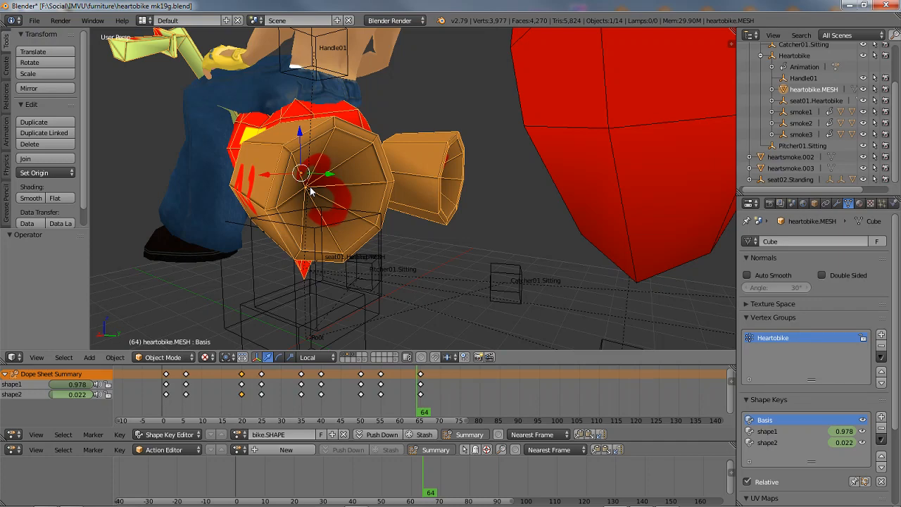
pyautogui.moveTo(332, 252); pyautogui.dragTo(480, 279, button='middle')
pyautogui.hotkey('alt', 'a')
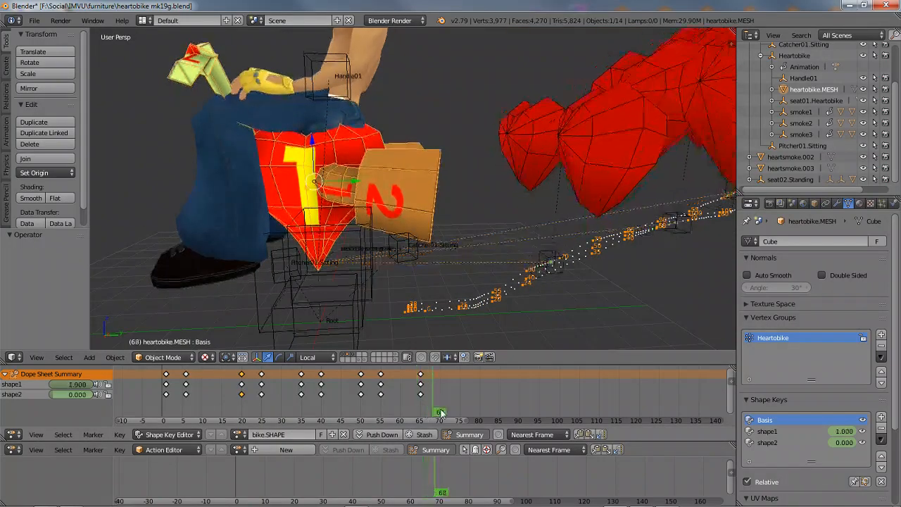
pyautogui.moveTo(377, 393)
pyautogui.mouseDown()
pyautogui.moveTo(167, 384)
pyautogui.moveTo(346, 389)
pyautogui.mouseUp()
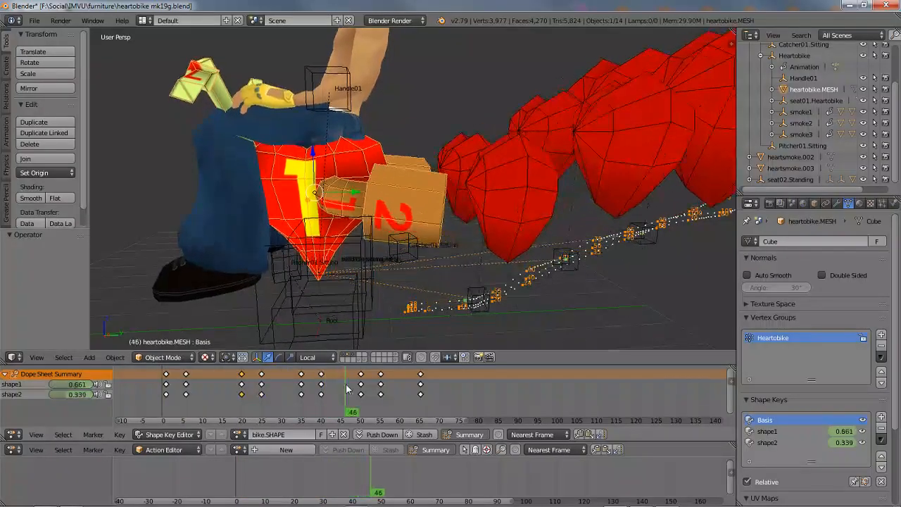
pyautogui.moveTo(669, 197); pyautogui.dragTo(596, 194, button='middle')
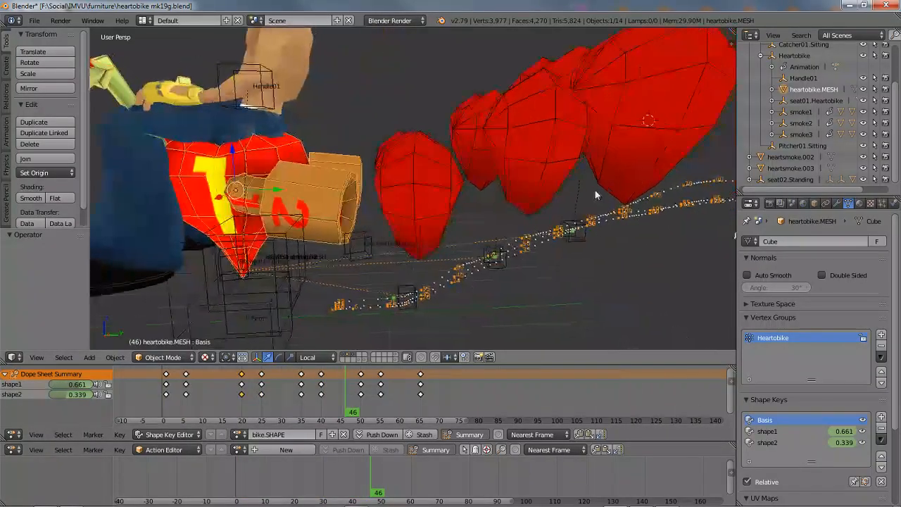
# Select the smoke2 node, the smoke1 node and smoke1.MESH in turn to compare their action and shape key keyframes.
pyautogui.rightClick(619, 224)
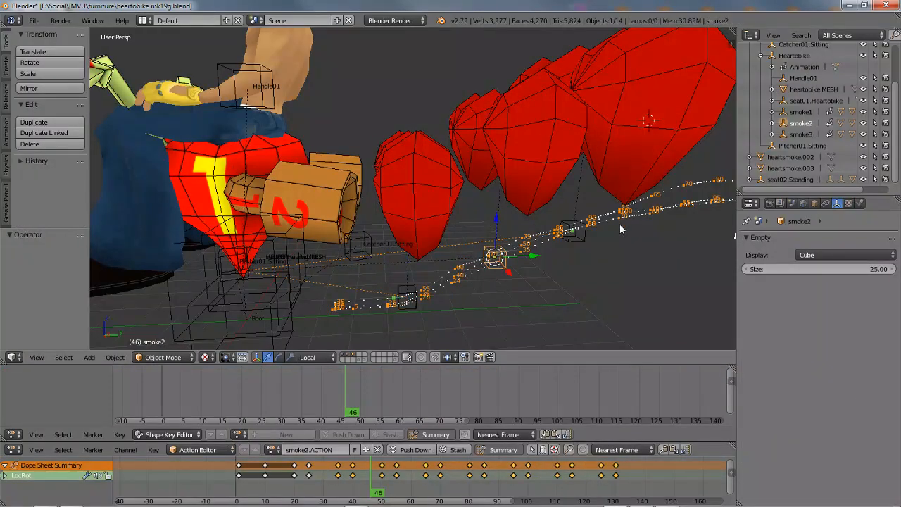
pyautogui.moveTo(607, 231); pyautogui.dragTo(571, 246, button='middle')
pyautogui.rightClick(587, 267)
pyautogui.scroll(3, 586, 272)
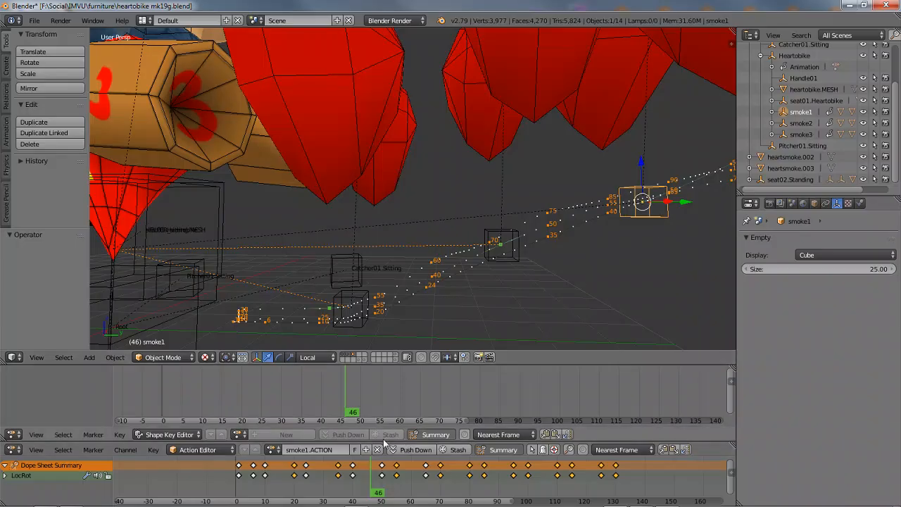
pyautogui.moveTo(578, 189); pyautogui.dragTo(561, 153, button='middle')
pyautogui.rightClick(569, 133)
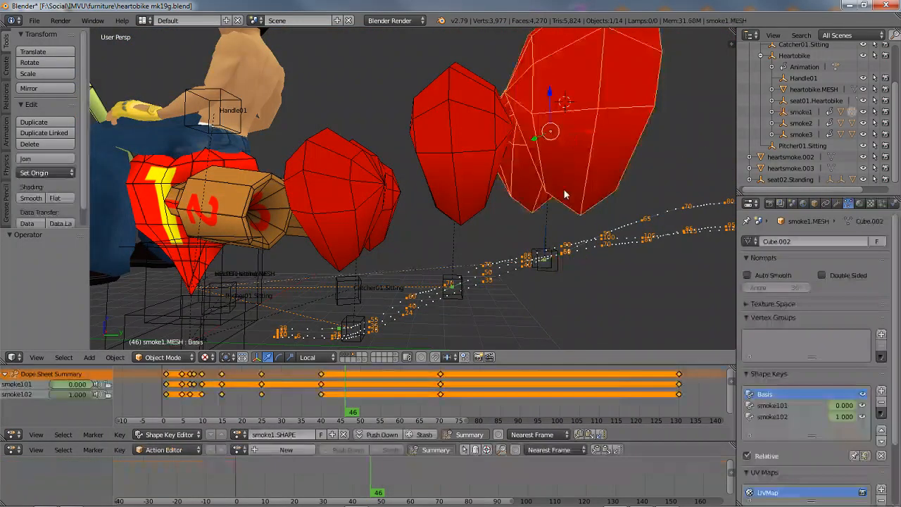
# Select the smoke1 node and scrub smoke1.ACTION from frame 1 to 25 to examine its motion.
pyautogui.rightClick(559, 272)
pyautogui.moveTo(397, 482); pyautogui.dragTo(241, 484)
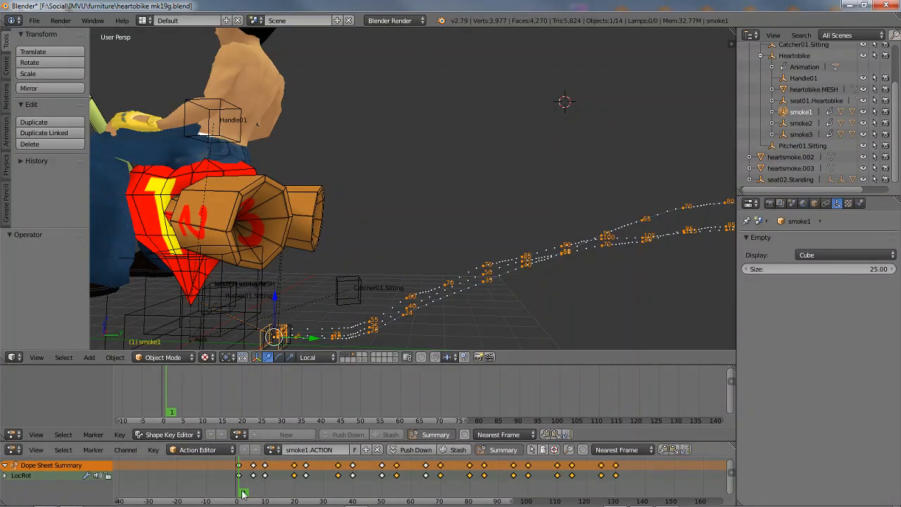
pyautogui.moveTo(243, 493); pyautogui.dragTo(310, 492)
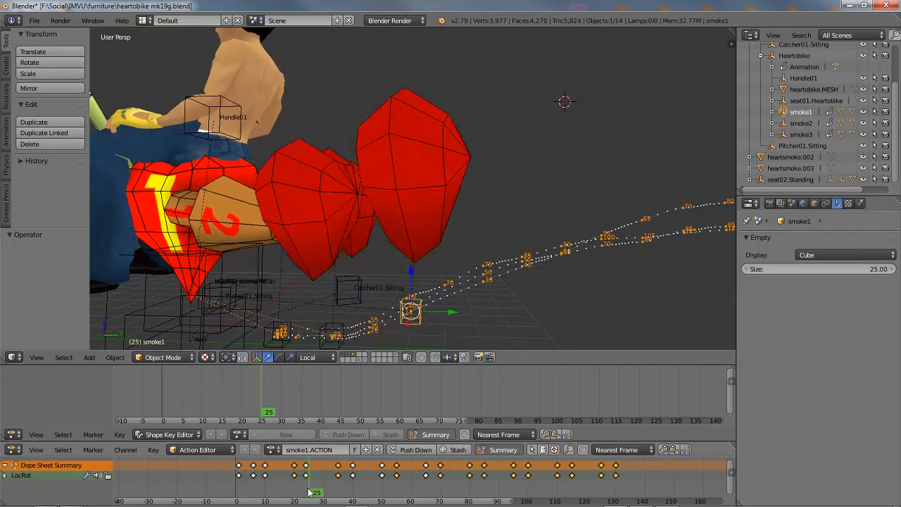
# Select the smoke2 node and scrub smoke2.ACTION from frame 20 to 41 to examine its delayed start.
pyautogui.rightClick(339, 336)
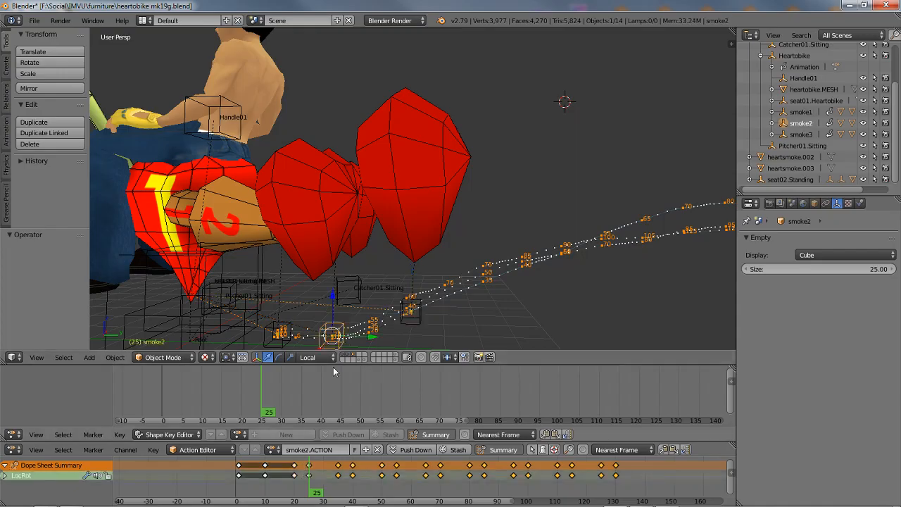
pyautogui.moveTo(302, 492)
pyautogui.mouseDown()
pyautogui.moveTo(240, 481)
pyautogui.moveTo(240, 495)
pyautogui.moveTo(296, 496)
pyautogui.mouseUp()
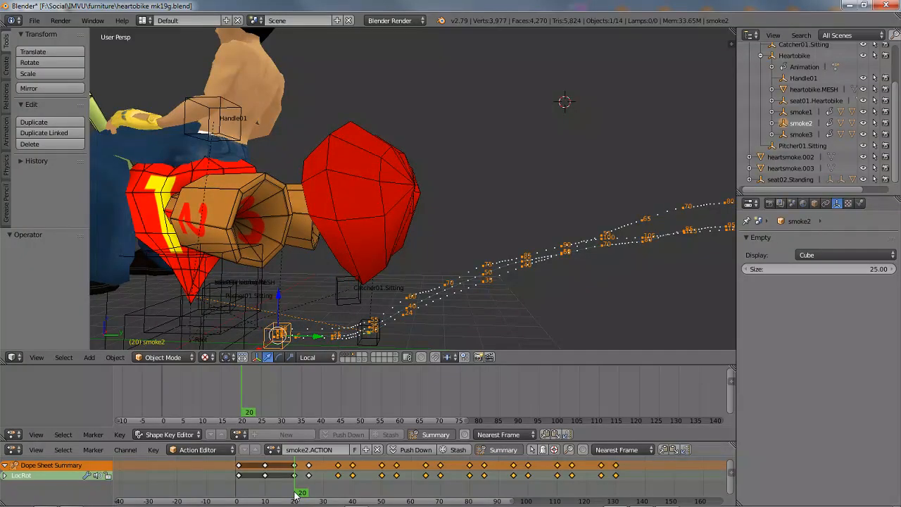
pyautogui.moveTo(298, 498); pyautogui.dragTo(362, 495)
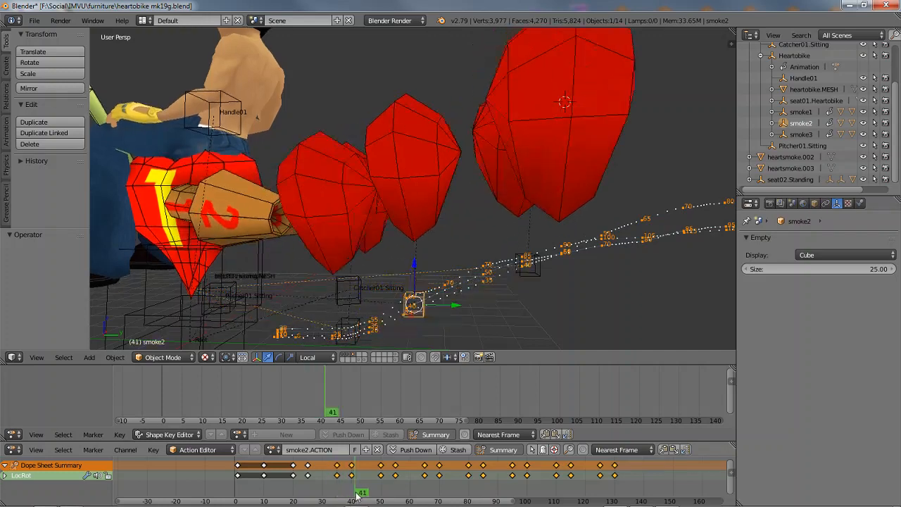
# Select the smoke3 node and scrub smoke3.ACTION from frame 1 to 31 to examine its initial hold.
pyautogui.rightClick(337, 348)
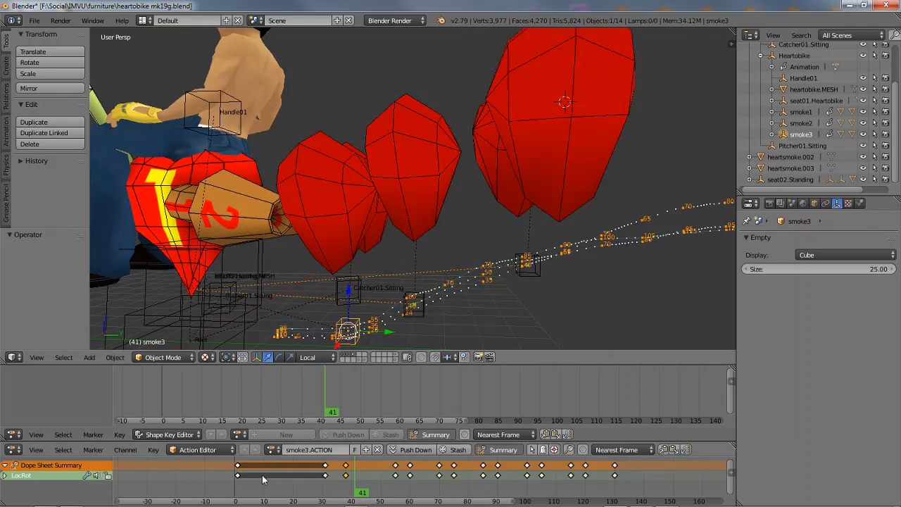
pyautogui.moveTo(360, 493); pyautogui.dragTo(239, 492)
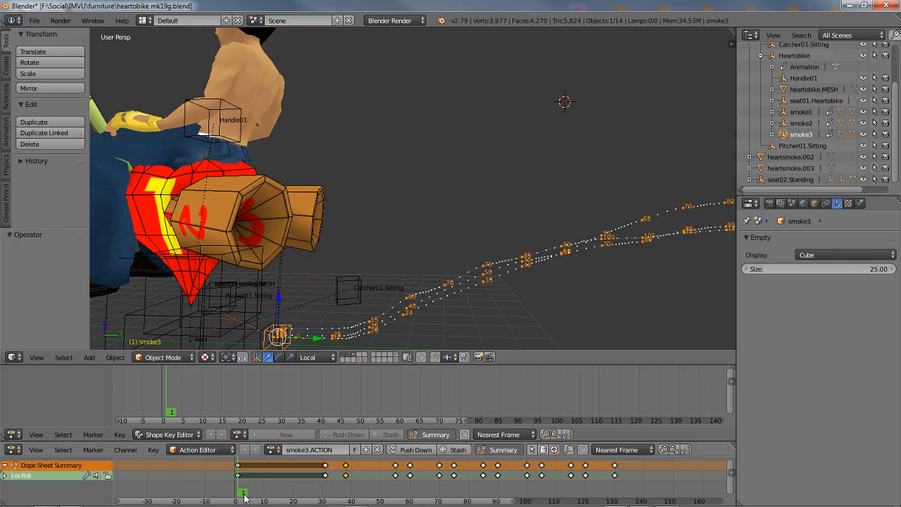
pyautogui.moveTo(244, 496); pyautogui.dragTo(326, 502)
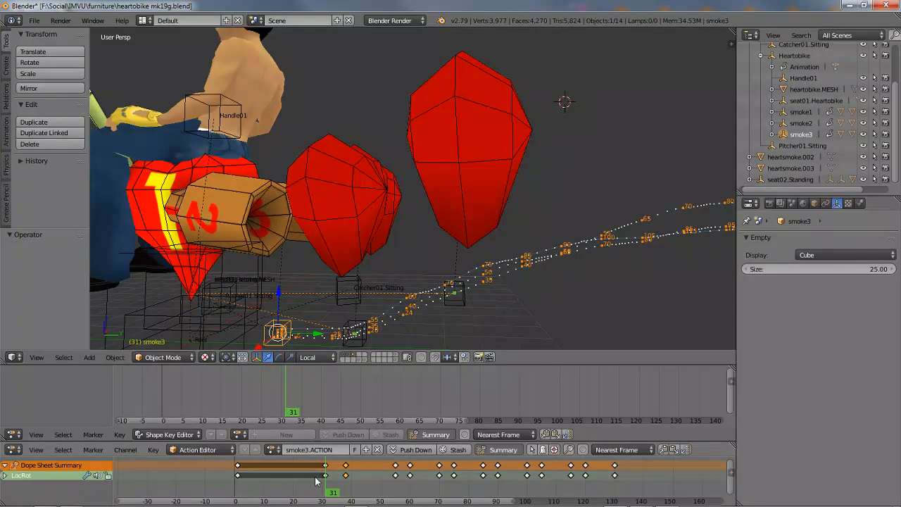
pyautogui.moveTo(239, 495); pyautogui.dragTo(327, 493)
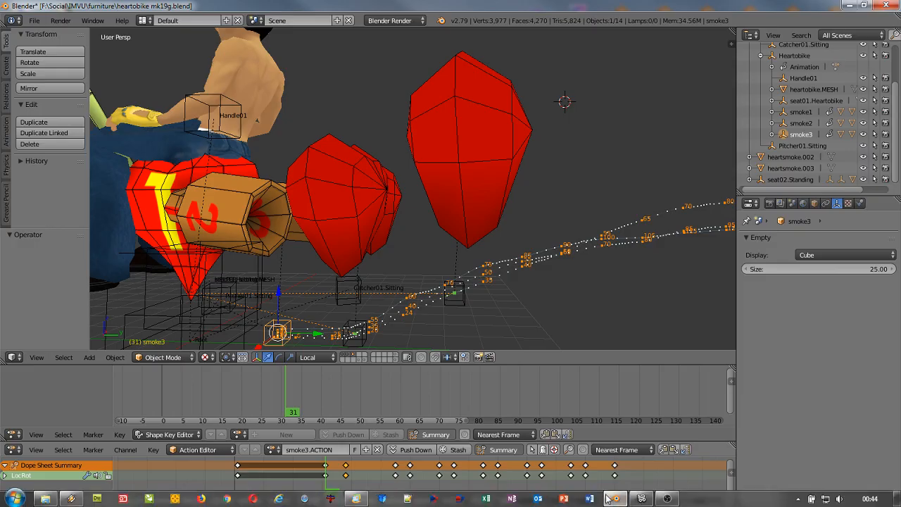
# Switch to IMVU and review the ensemble settings of Actions 1, 2 and 3, including Action 3's morph loop start.
pyautogui.click(641, 499)
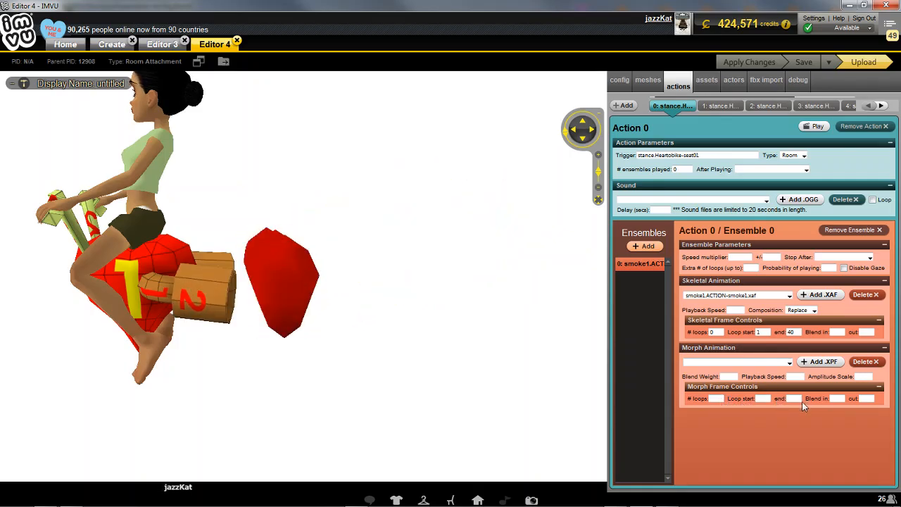
pyautogui.rightClick(299, 260)
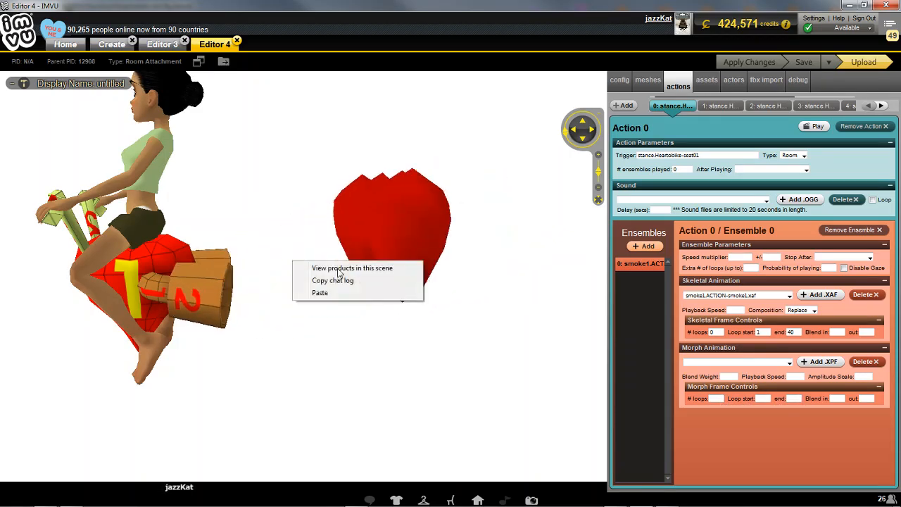
pyautogui.click(420, 399)
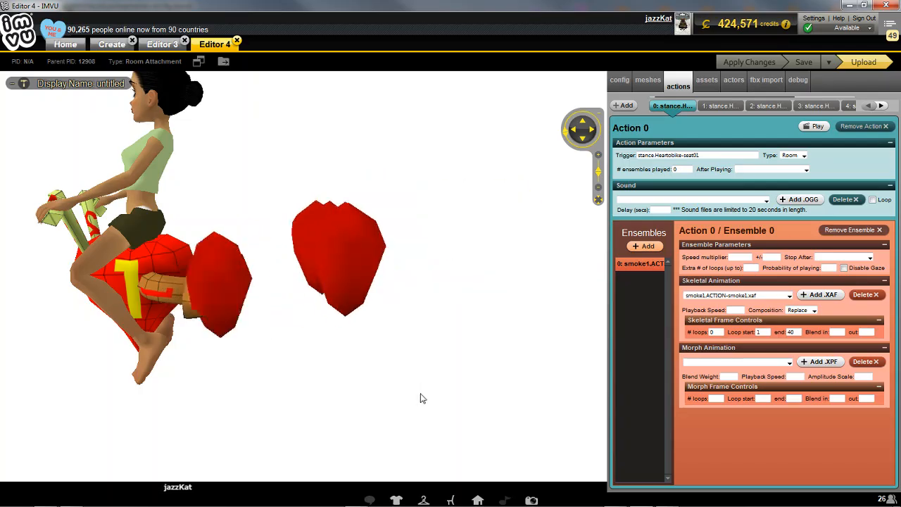
pyautogui.click(719, 105)
pyautogui.click(771, 107)
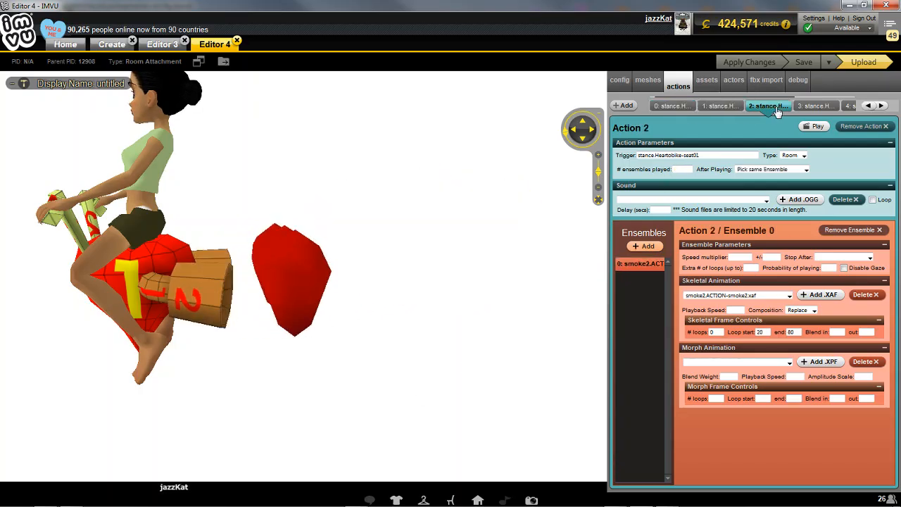
pyautogui.click(816, 106)
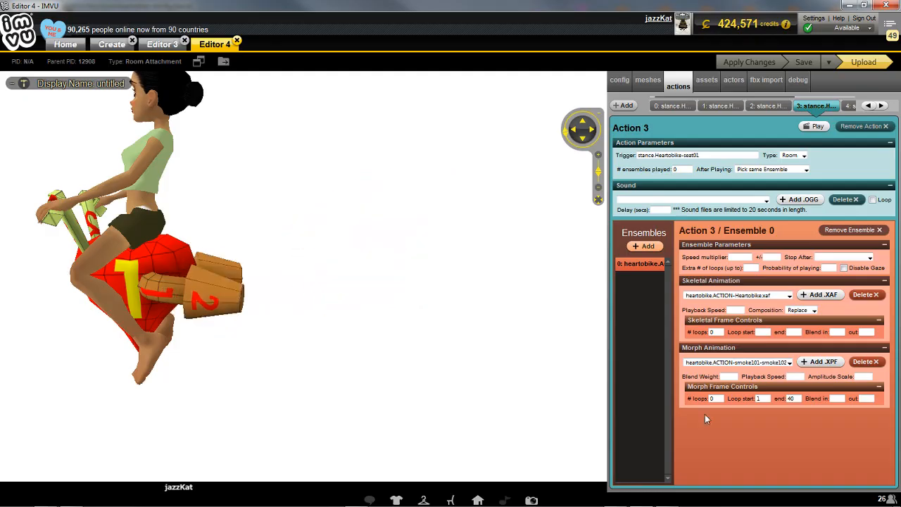
pyautogui.click(755, 399)
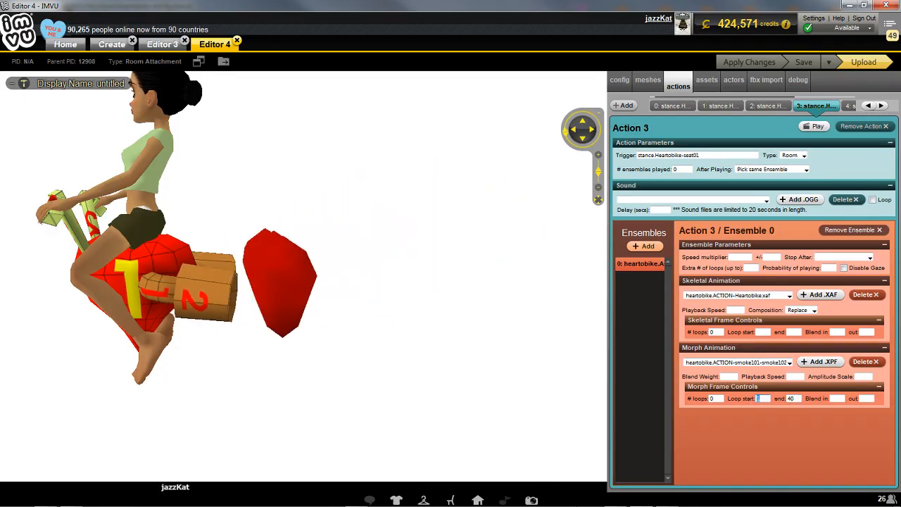
# Switch to Blender and examine the bike, the smoke hearts and their motion paths from the side at frame 31.
pyautogui.click(617, 500)
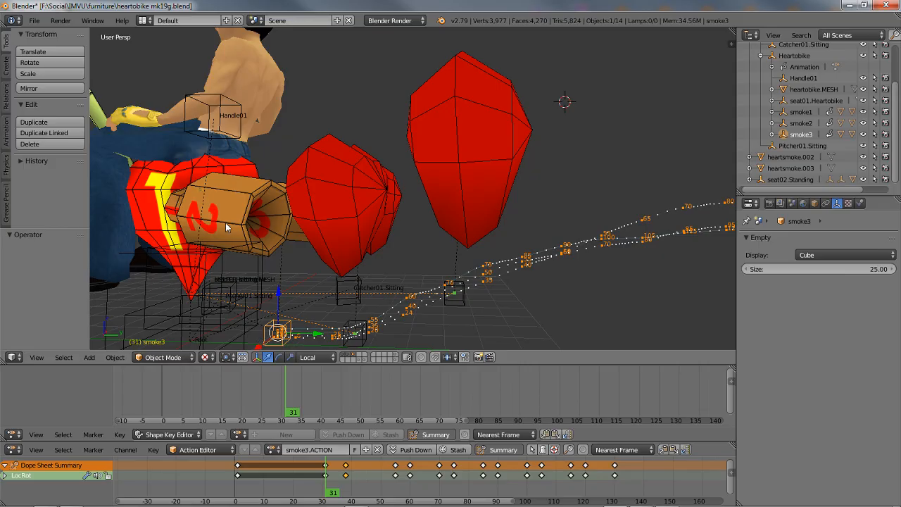
pyautogui.scroll(-2, 226, 222)
pyautogui.moveTo(226, 223); pyautogui.dragTo(243, 227, button='middle')
pyautogui.moveTo(277, 253); pyautogui.dragTo(313, 257, button='middle')
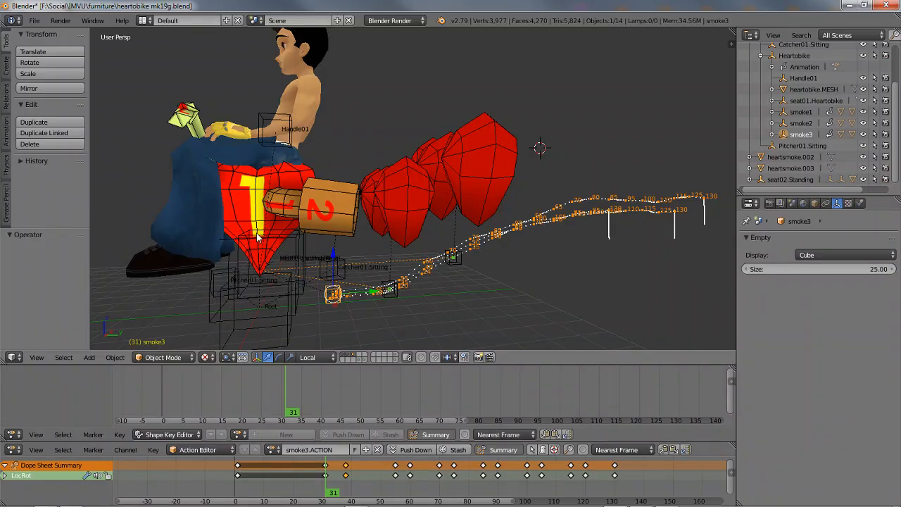
pyautogui.moveTo(310, 254); pyautogui.dragTo(276, 257, button='middle')
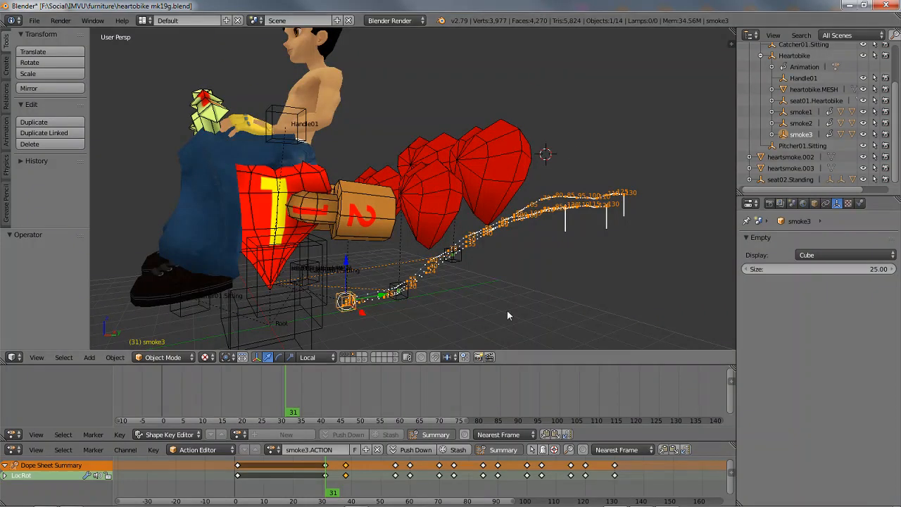
pyautogui.moveTo(483, 305); pyautogui.dragTo(449, 300, button='middle')
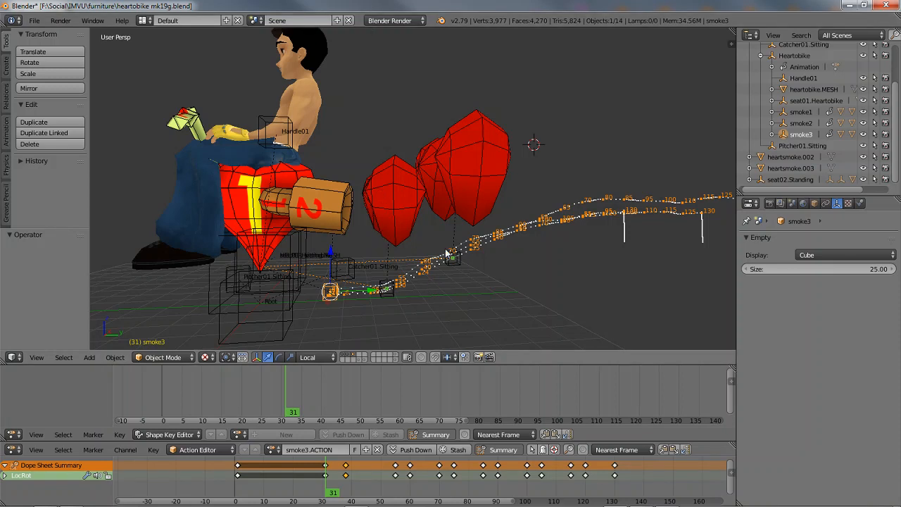
pyautogui.moveTo(447, 254)
pyautogui.mouseDown(button='middle')
pyautogui.moveTo(396, 254)
pyautogui.moveTo(474, 248)
pyautogui.moveTo(457, 252)
pyautogui.mouseUp(button='middle')
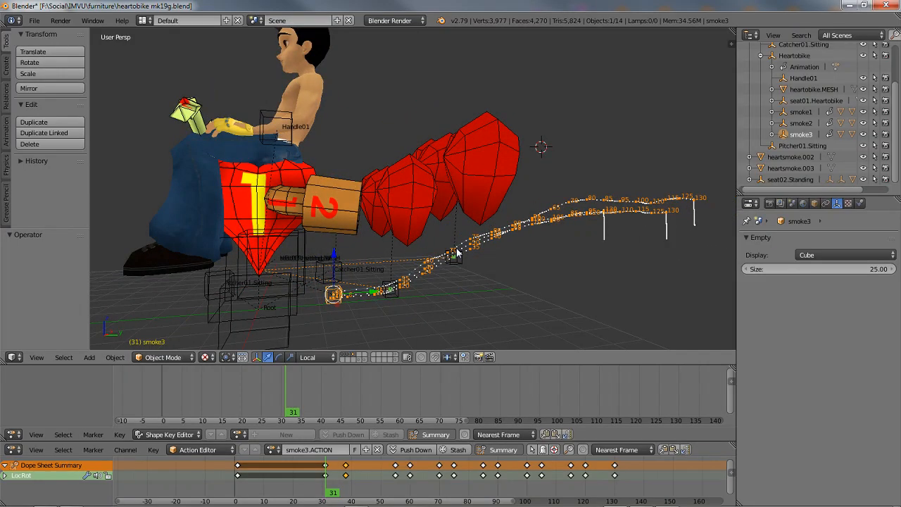
pyautogui.moveTo(365, 127); pyautogui.dragTo(365, 276, button='middle')
# Highlight all objects in the scene, then select only the Root node for a closer look.
pyautogui.press('a')
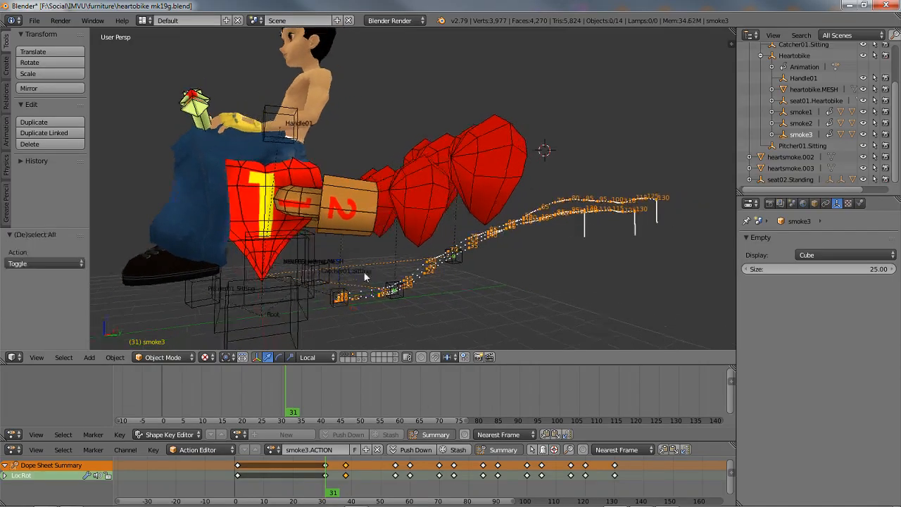
pyautogui.press('a')
pyautogui.moveTo(426, 286); pyautogui.dragTo(396, 279, button='middle')
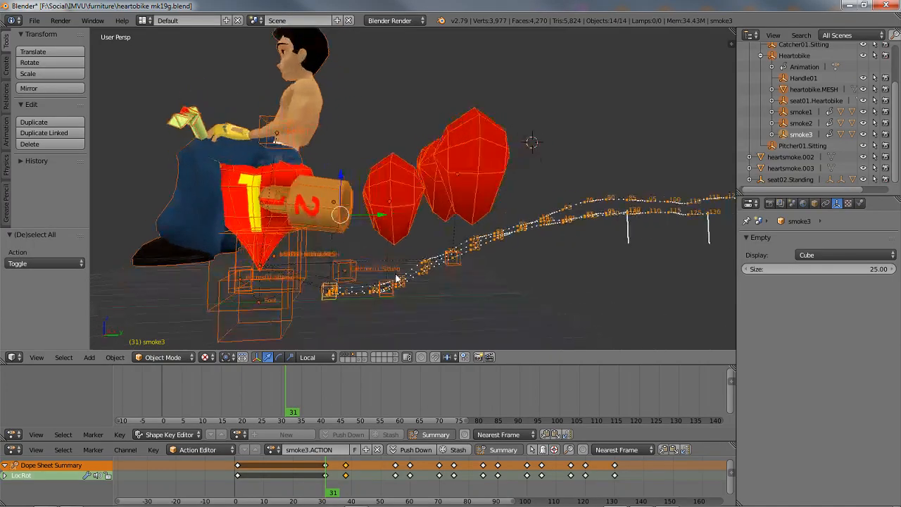
pyautogui.scroll(2, 395, 273)
pyautogui.scroll(-2, 395, 273)
pyautogui.rightClick(275, 324)
pyautogui.scroll(2, 339, 262)
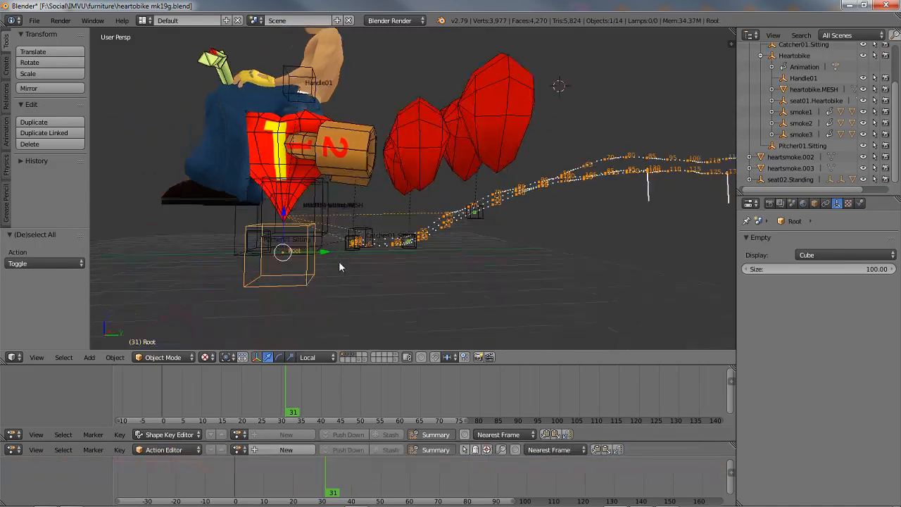
# Snap the 3D cursor to the selected Root node's location.
pyautogui.moveTo(305, 262); pyautogui.dragTo(344, 263, button='middle')
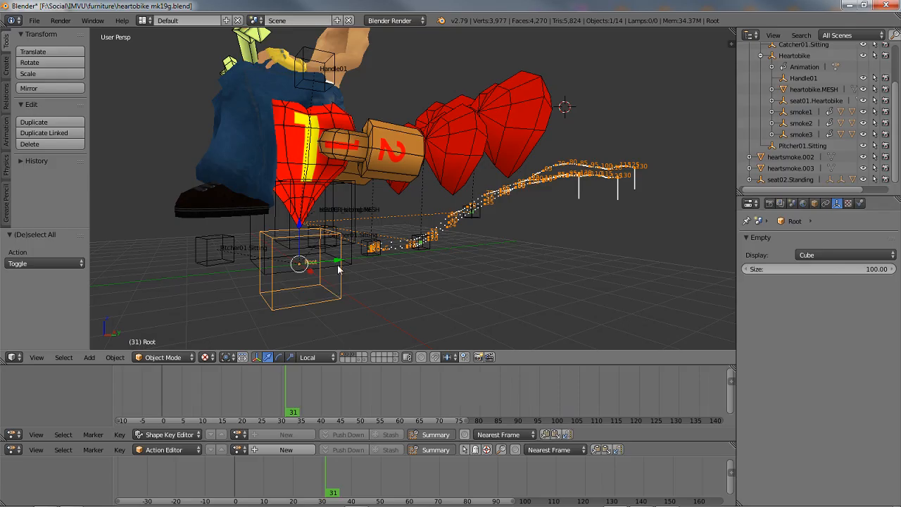
pyautogui.hotkey('shift', 's')
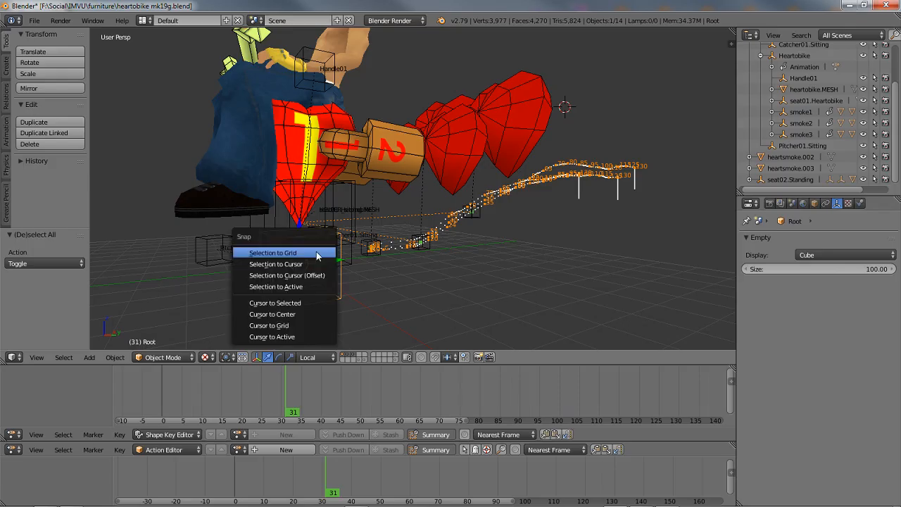
pyautogui.click(296, 315)
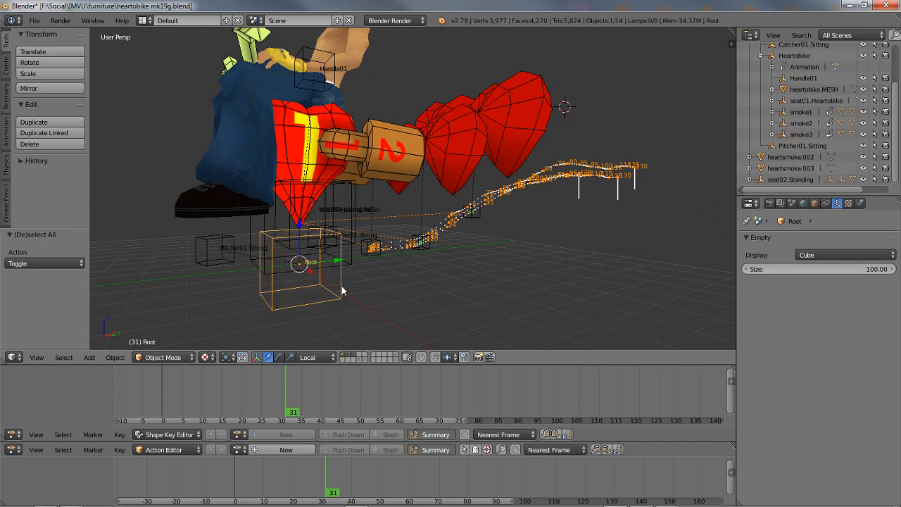
pyautogui.hotkey('shift', 's')
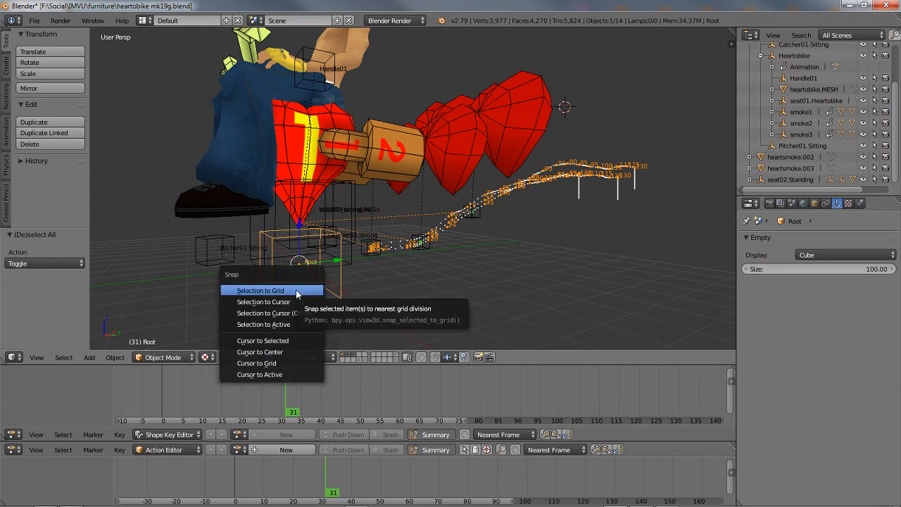
pyautogui.click(284, 343)
pyautogui.scroll(3, 344, 264)
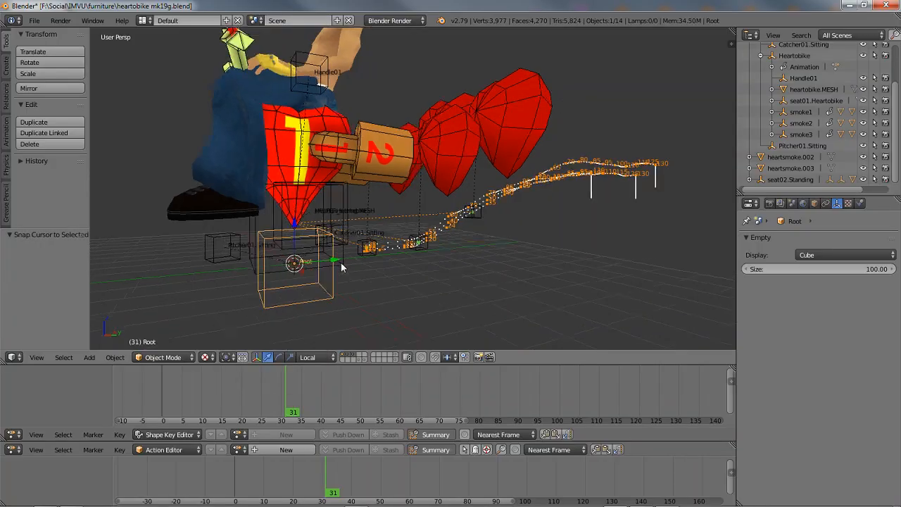
# Add a single-bone armature at the 3D cursor and frame it for a close view.
pyautogui.click(88, 358)
pyautogui.moveTo(104, 284)
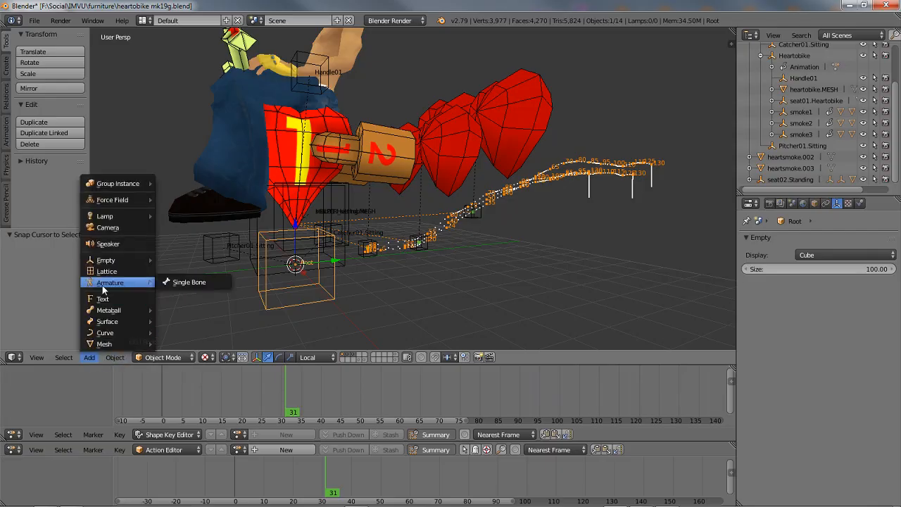
pyautogui.click(191, 282)
pyautogui.scroll(3, 340, 282)
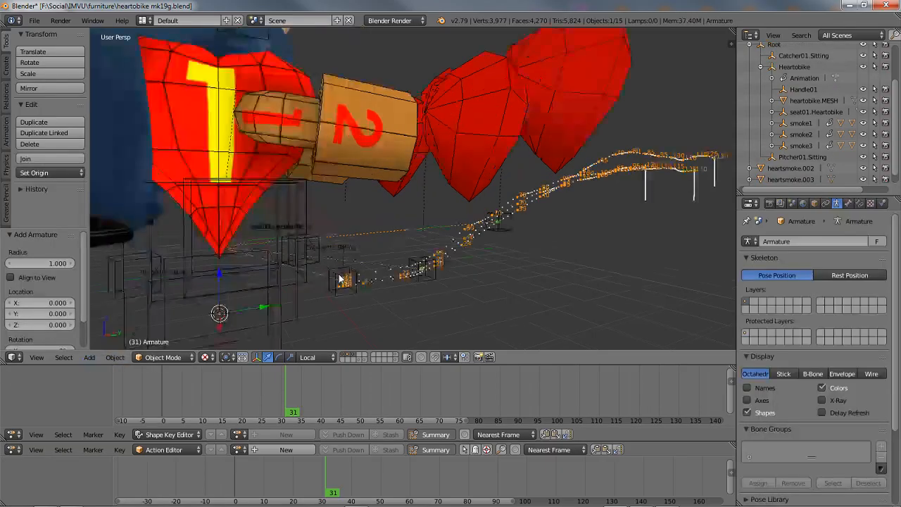
pyautogui.press('KP_Decimal')
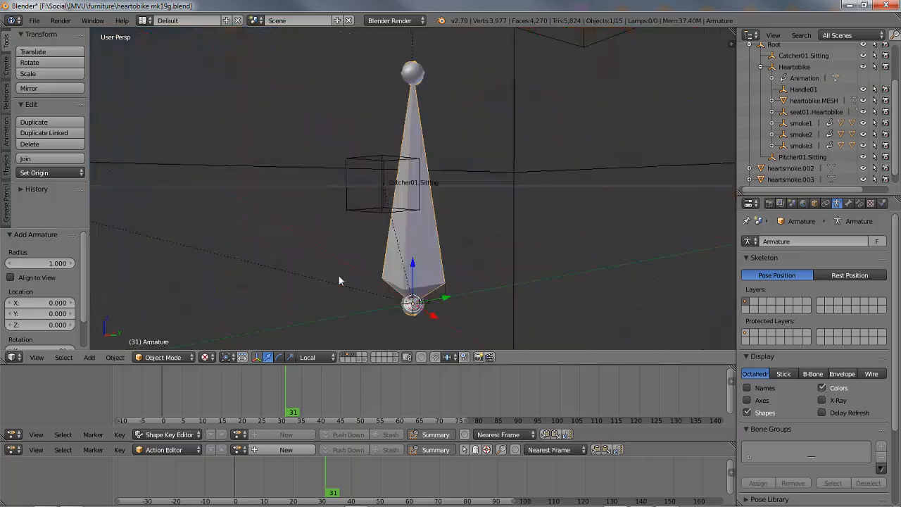
pyautogui.scroll(-1, 343, 209)
pyautogui.moveTo(431, 192); pyautogui.dragTo(445, 176, button='middle')
# In Edit Mode, rotate the whole bone -90° about the global X axis, using the 3D cursor as pivot.
pyautogui.press('Tab')
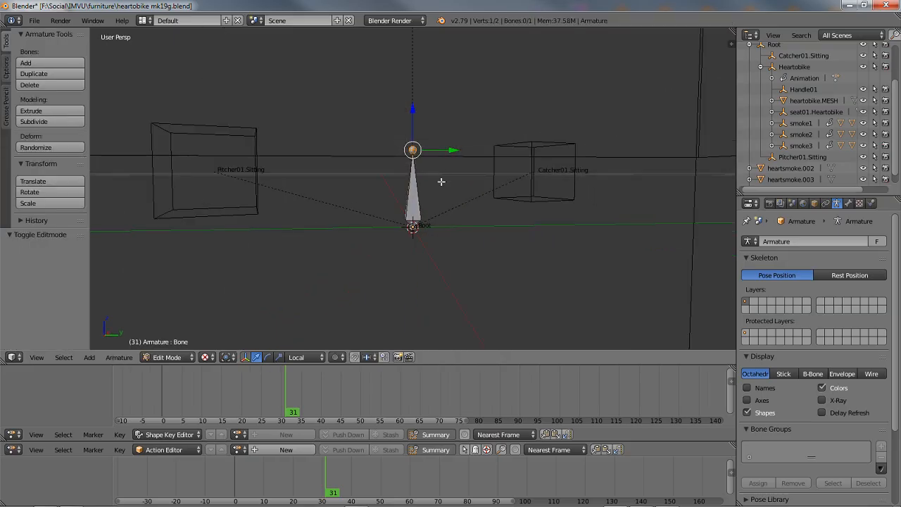
pyautogui.rightClick(416, 189)
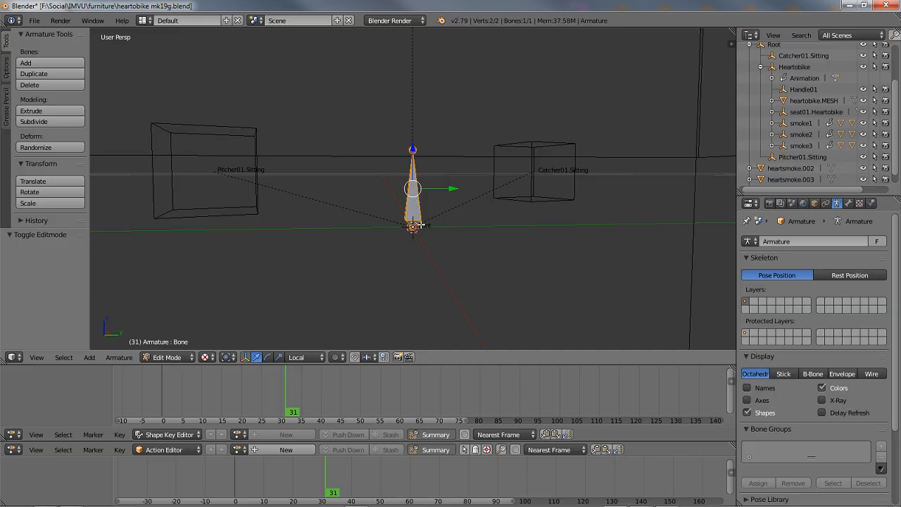
pyautogui.press('.')
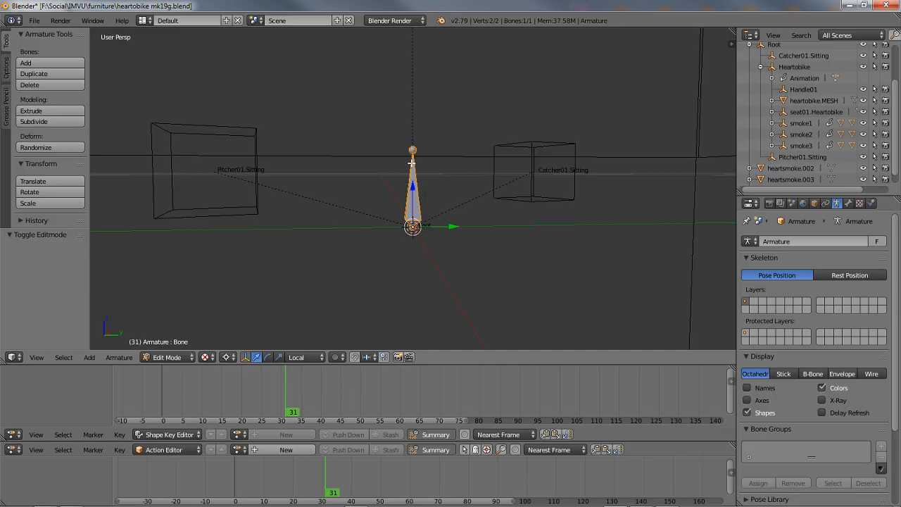
pyautogui.press('r')
pyautogui.press('x')
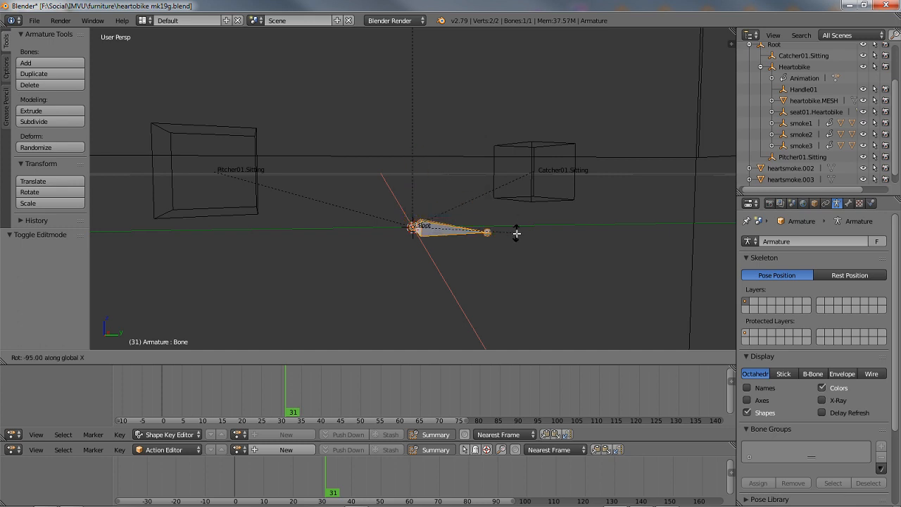
pyautogui.click(517, 225)
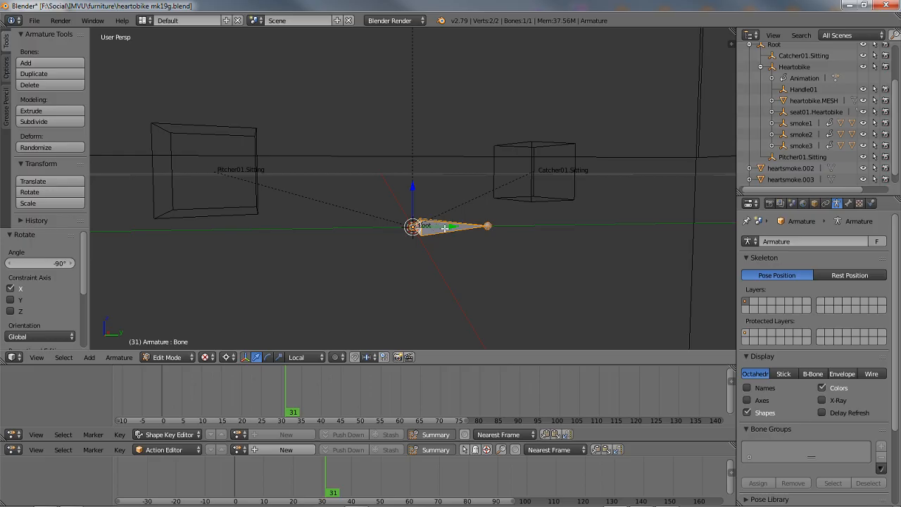
# Lengthen the bone by moving its tip 100 units along the Y axis.
pyautogui.moveTo(445, 228); pyautogui.dragTo(341, 299, button='middle')
pyautogui.press('Tab')
pyautogui.press('Tab')
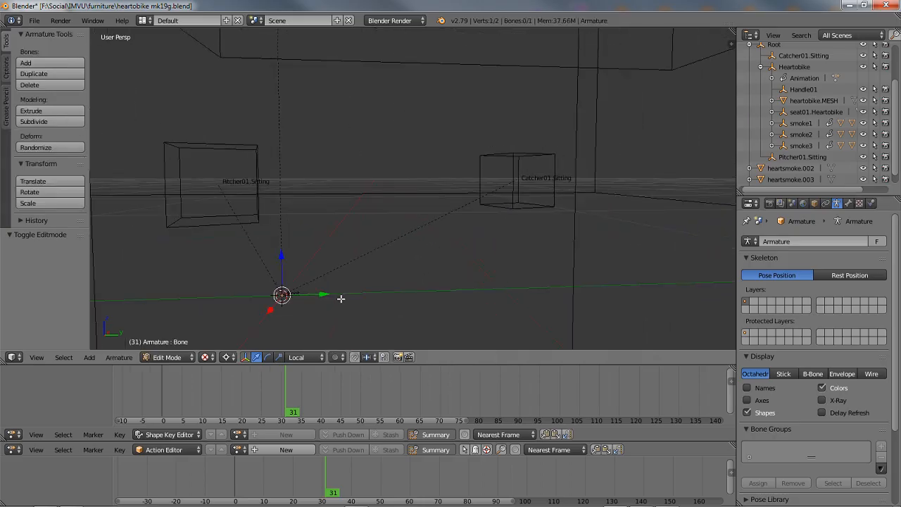
pyautogui.moveTo(324, 294); pyautogui.dragTo(735, 282)
pyautogui.scroll(-5, 513, 271)
pyautogui.scroll(-3, 513, 271)
pyautogui.moveTo(461, 235); pyautogui.dragTo(435, 222, button='middle')
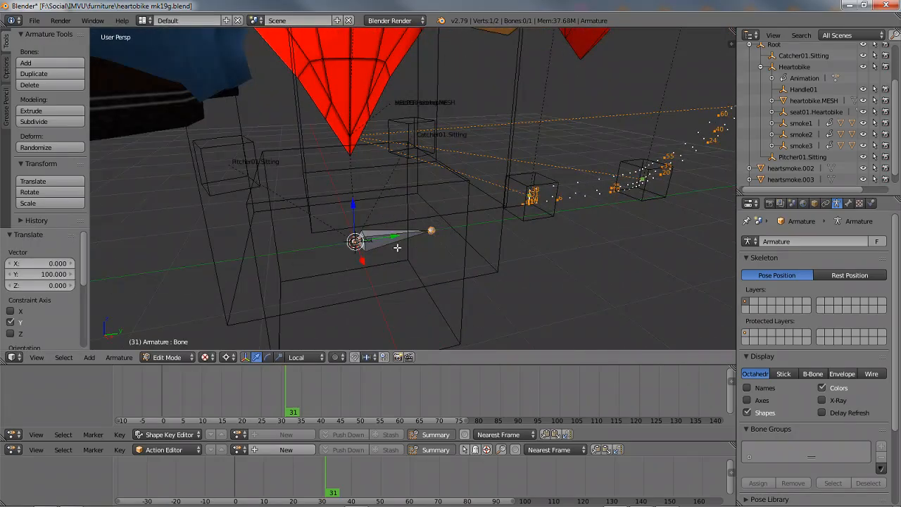
# Move the bone's tip a further 100 units along Y.
pyautogui.press('g')
pyautogui.press('y')
pyautogui.press('y')
pyautogui.write('100')
pyautogui.press('Return')
pyautogui.moveTo(477, 257); pyautogui.dragTo(433, 216, button='middle')
pyautogui.scroll(2, 374, 273)
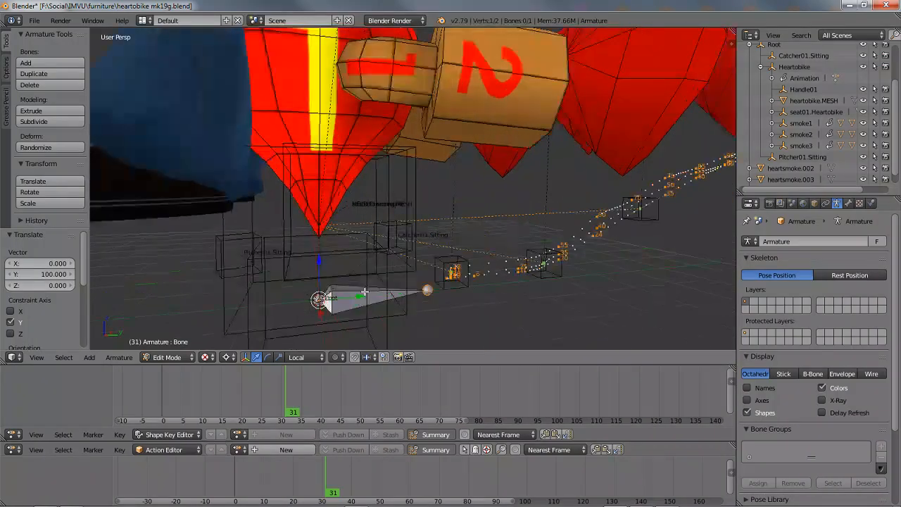
pyautogui.scroll(-2, 364, 290)
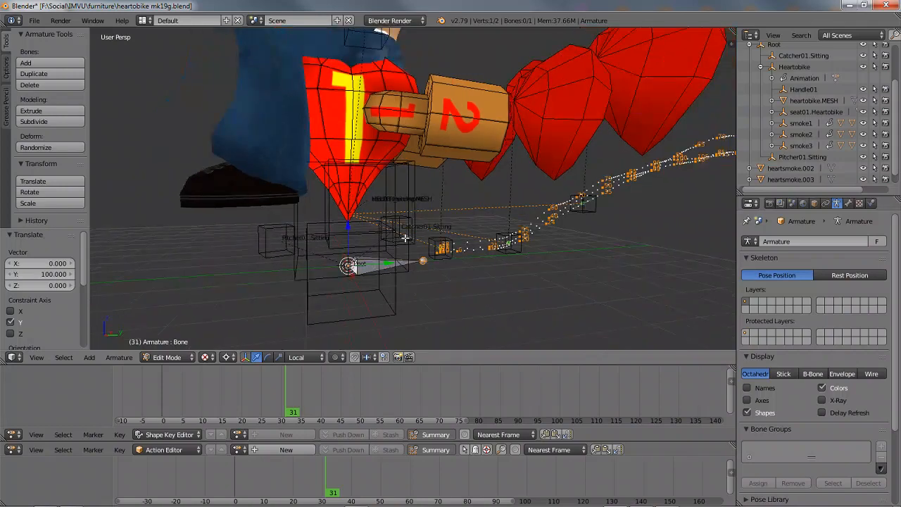
# Select the whole bone and rename it Root.
pyautogui.rightClick(373, 260)
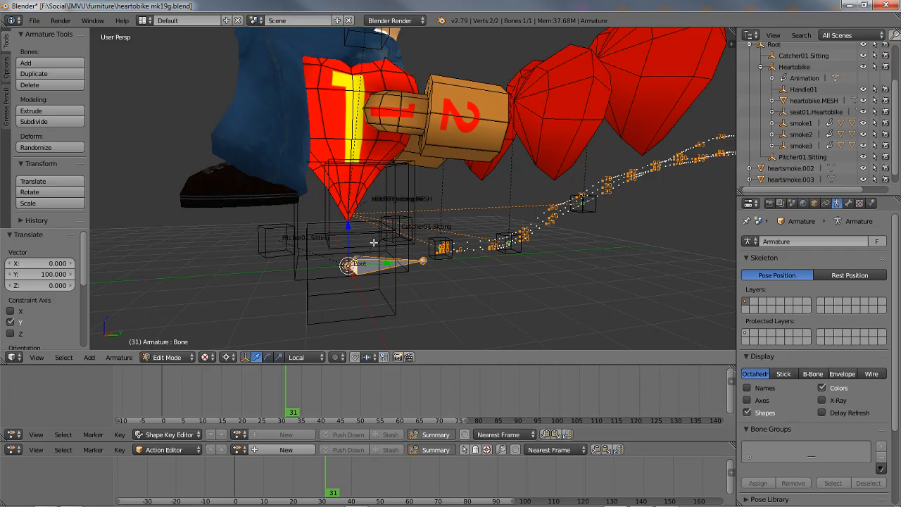
pyautogui.scroll(1, 373, 244)
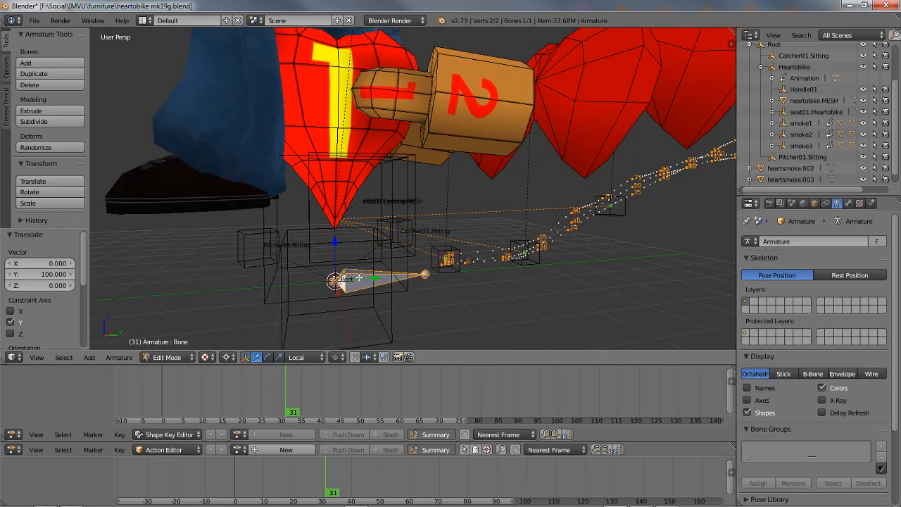
pyautogui.click(799, 241)
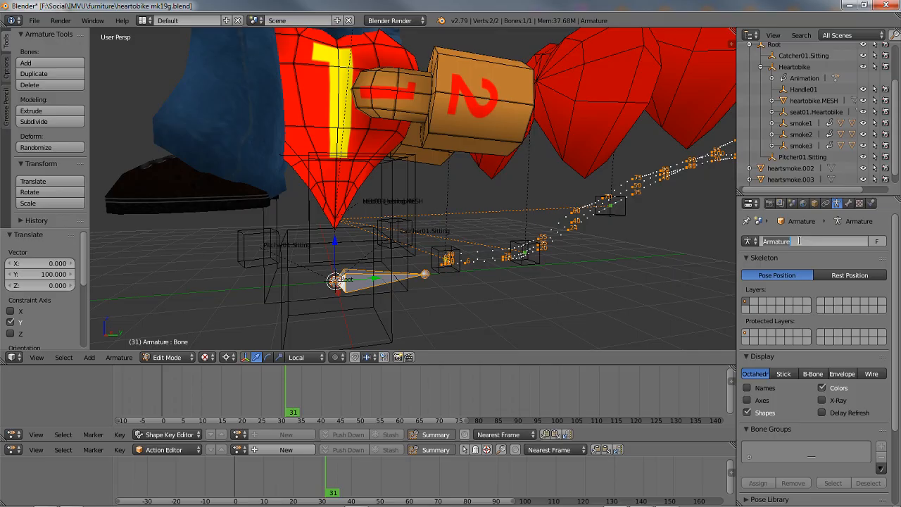
pyautogui.click(849, 203)
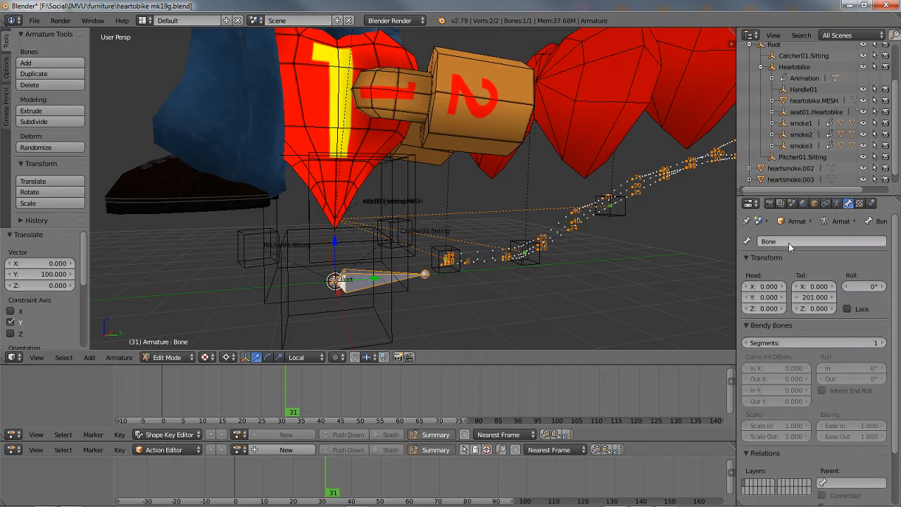
pyautogui.click(780, 242)
pyautogui.write('B')
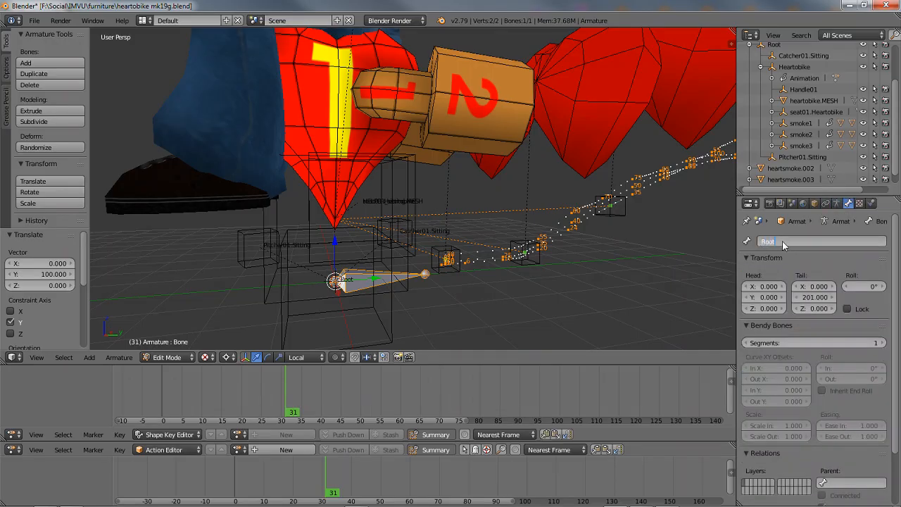
pyautogui.write('oot')
pyautogui.press('Return')
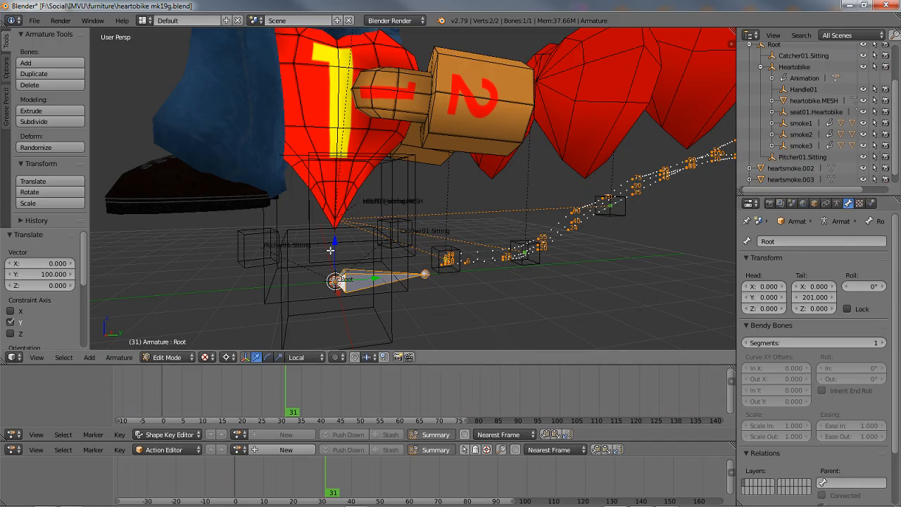
# Try to extrude a second bone along Z from the head of the Root bone, and undo the extrusion.
pyautogui.rightClick(335, 281)
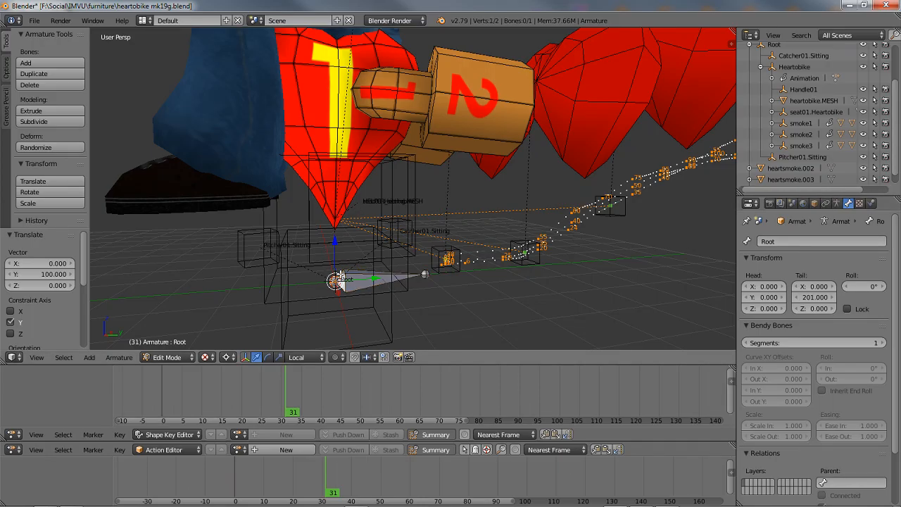
pyautogui.scroll(5, 335, 281)
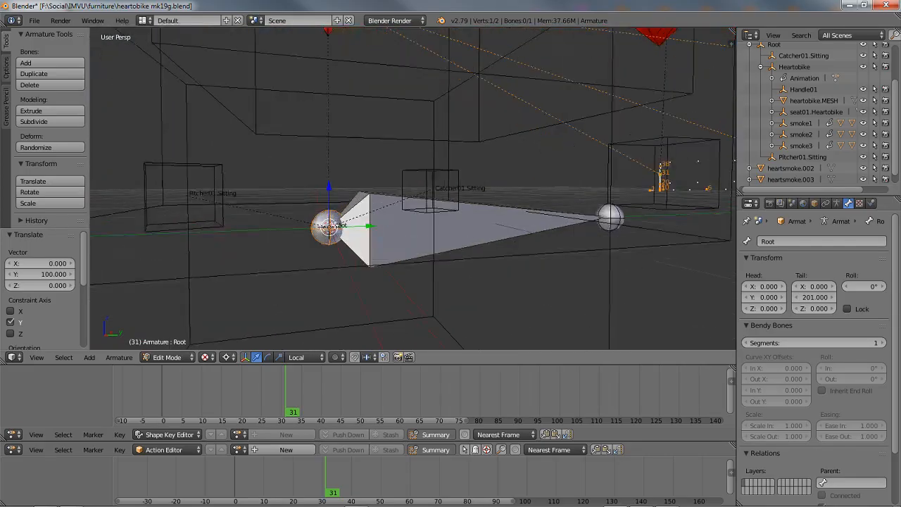
pyautogui.scroll(-6, 336, 224)
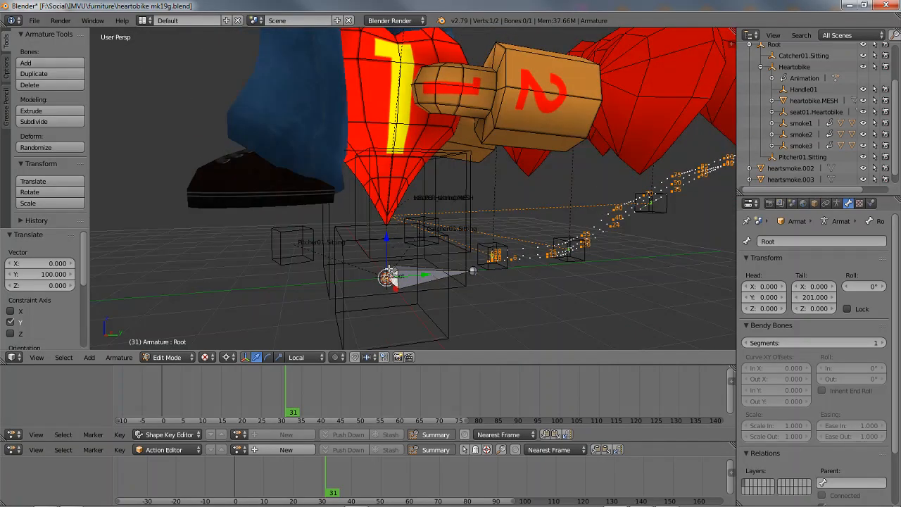
pyautogui.press('e')
pyautogui.press('z')
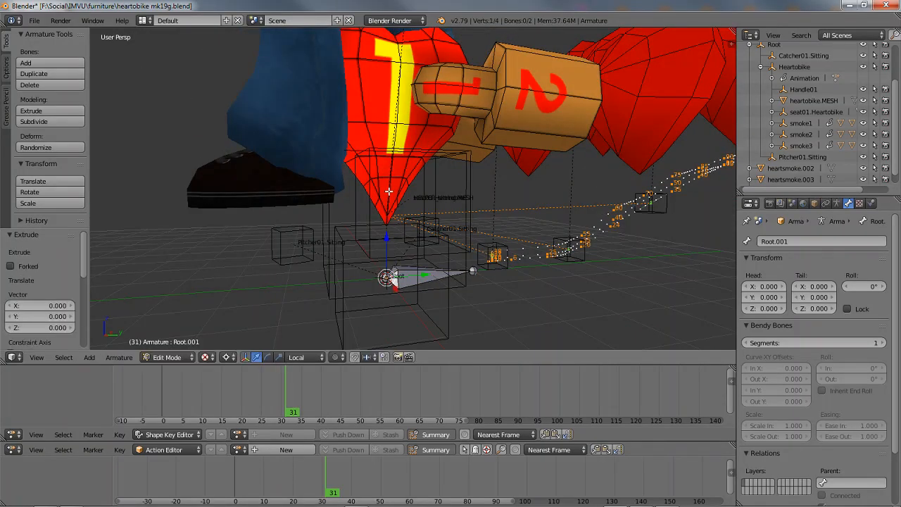
pyautogui.press('z')
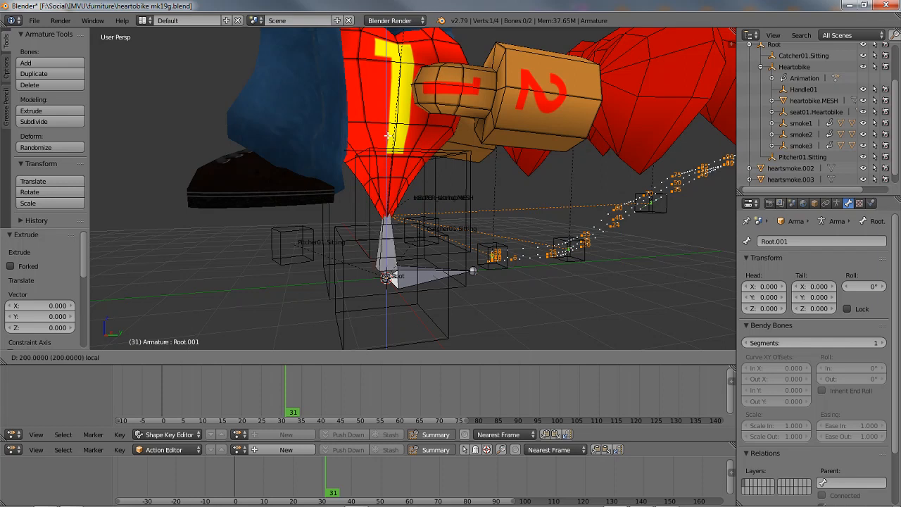
pyautogui.click(381, 79)
pyautogui.hotkey('ctrl', 'z')
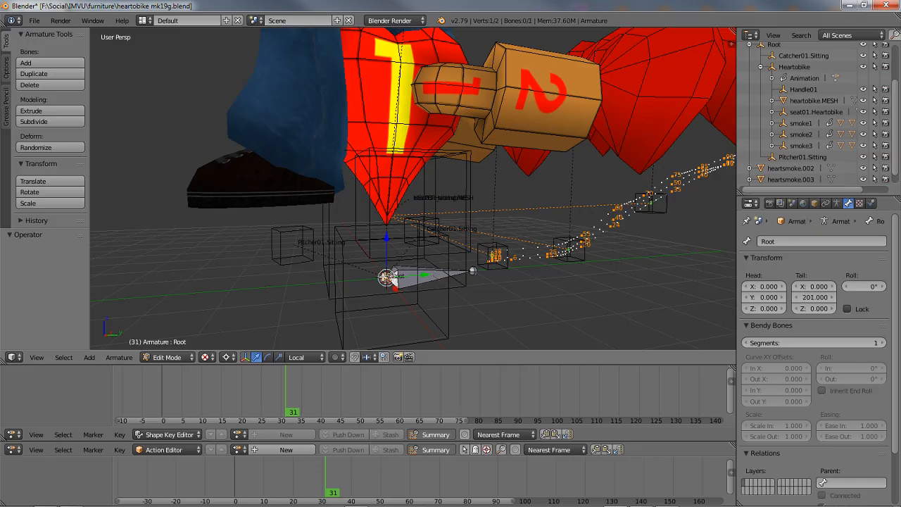
pyautogui.press('g')
pyautogui.press('Escape')
# Duplicate the Root bone in place and rotate the copy 90° about the global X axis so it stands upright.
pyautogui.rightClick(417, 275)
pyautogui.moveTo(444, 277); pyautogui.dragTo(431, 278, button='middle')
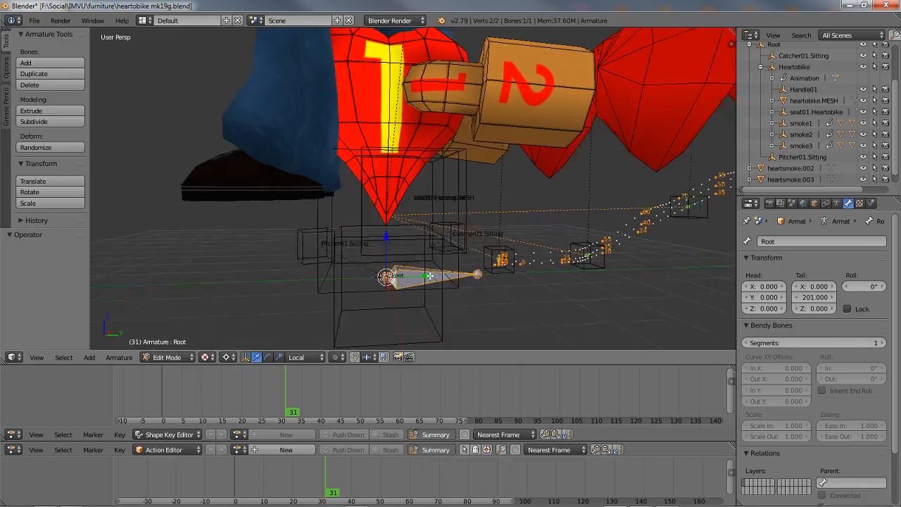
pyautogui.hotkey('shift', 'd')
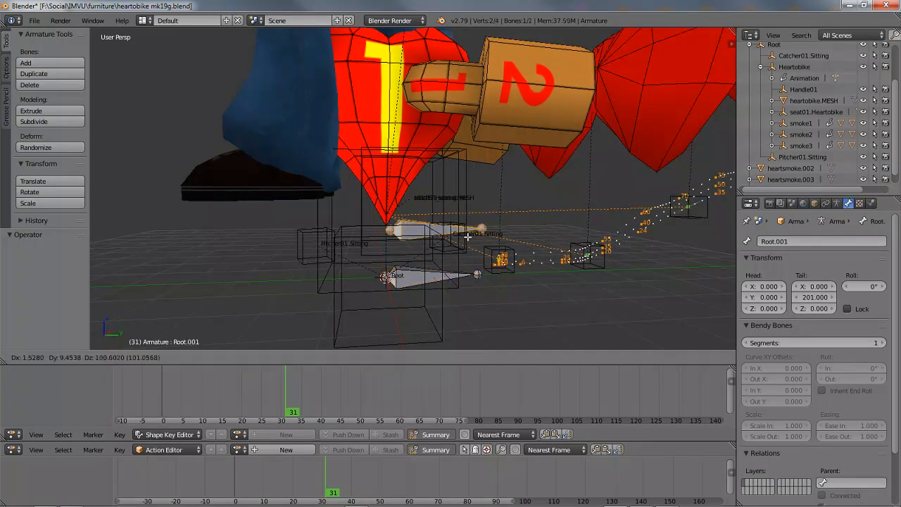
pyautogui.press('Escape')
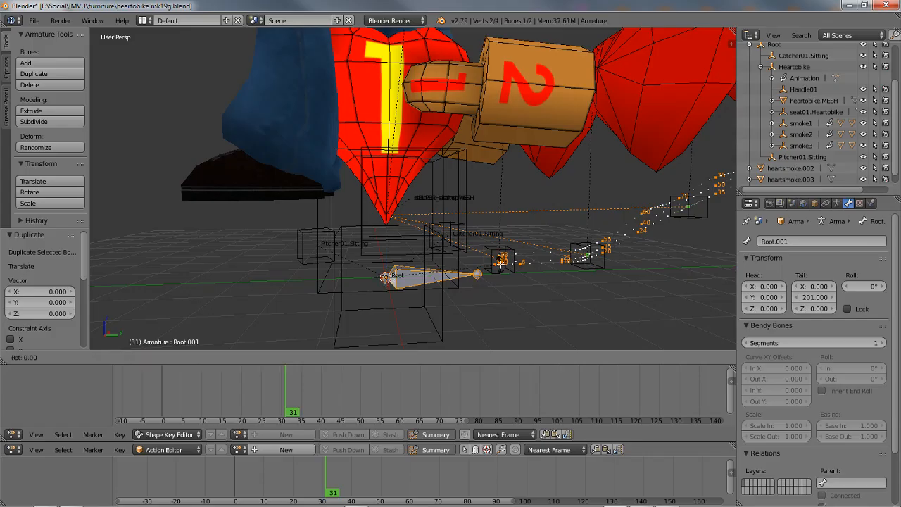
pyautogui.press('r')
pyautogui.press('x')
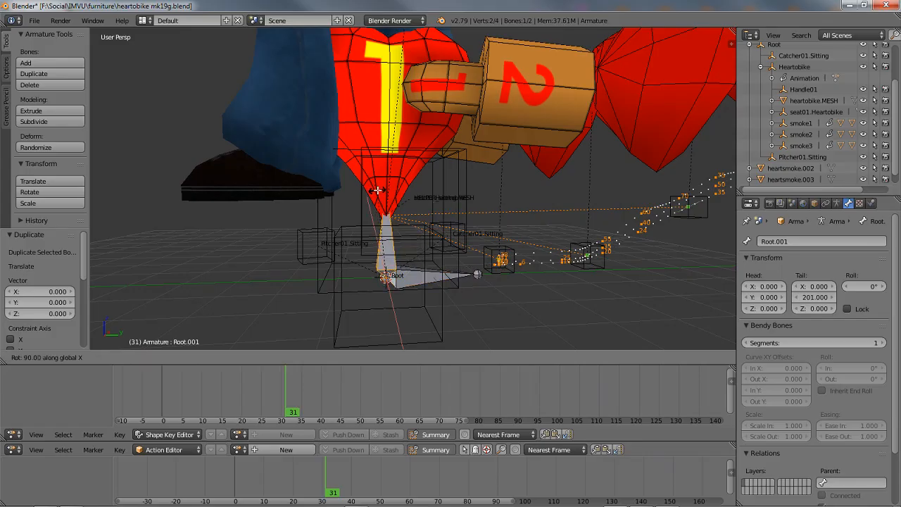
pyautogui.click(374, 190)
# Display the scene in wireframe and move the upright bone up 200 units along Z.
pyautogui.moveTo(331, 232)
pyautogui.mouseDown(button='middle')
pyautogui.moveTo(410, 238)
pyautogui.moveTo(384, 232)
pyautogui.mouseUp(button='middle')
pyautogui.press('z')
pyautogui.moveTo(393, 185); pyautogui.dragTo(370, 262, button='middle')
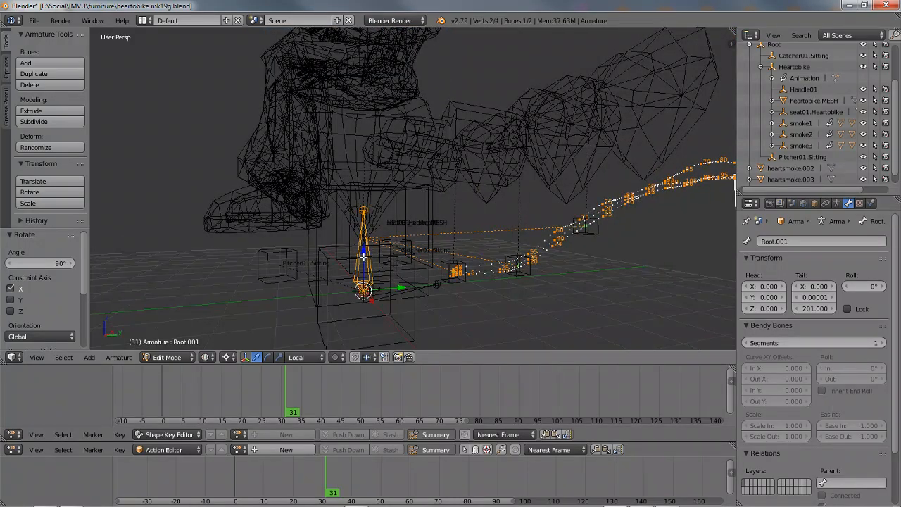
pyautogui.press('g')
pyautogui.press('z')
pyautogui.press('z')
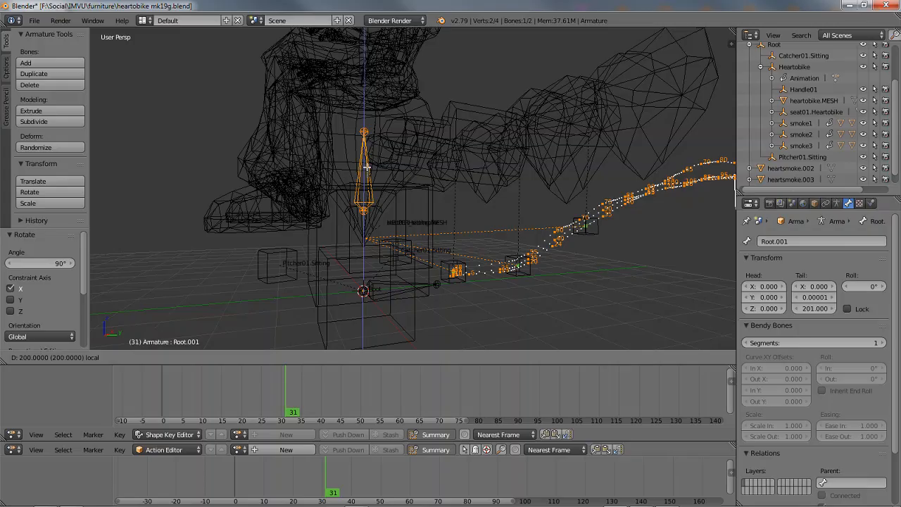
pyautogui.click(367, 166)
pyautogui.moveTo(368, 173); pyautogui.dragTo(310, 254, button='middle')
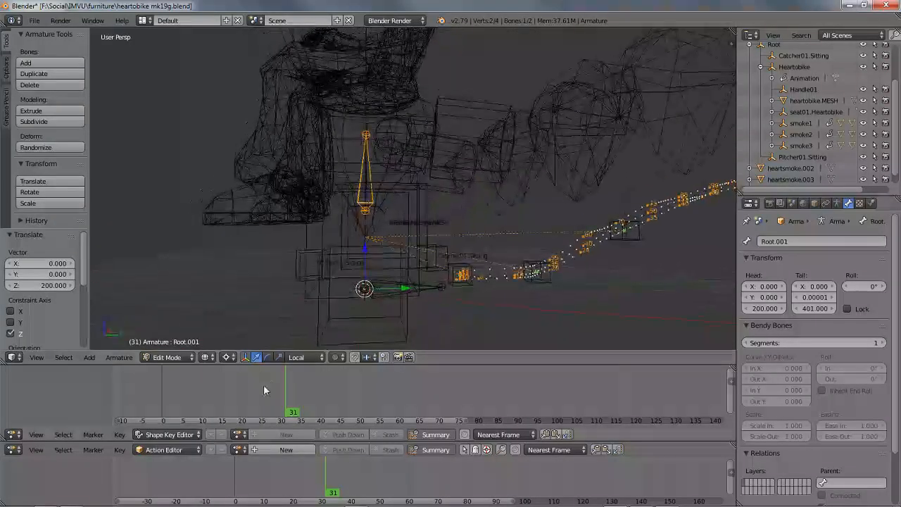
# Go back to frame 1 and rename the upright bone as bike.
pyautogui.moveTo(285, 414); pyautogui.dragTo(166, 415)
pyautogui.moveTo(246, 282); pyautogui.dragTo(353, 272, button='middle')
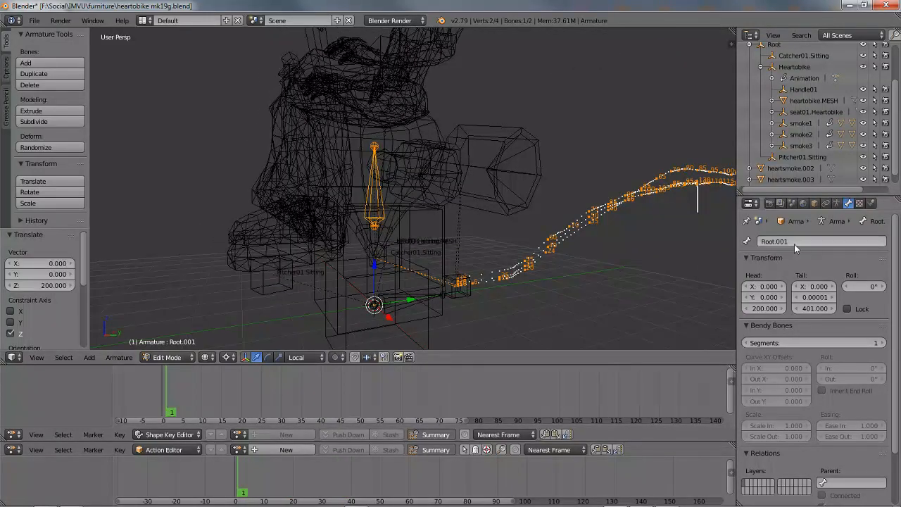
pyautogui.click(797, 241)
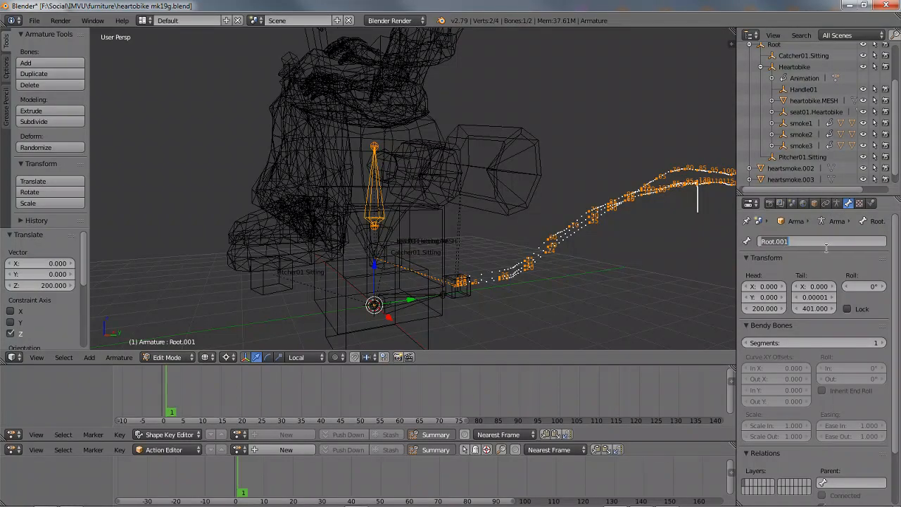
pyautogui.press('BackSpace')
pyautogui.press('Return')
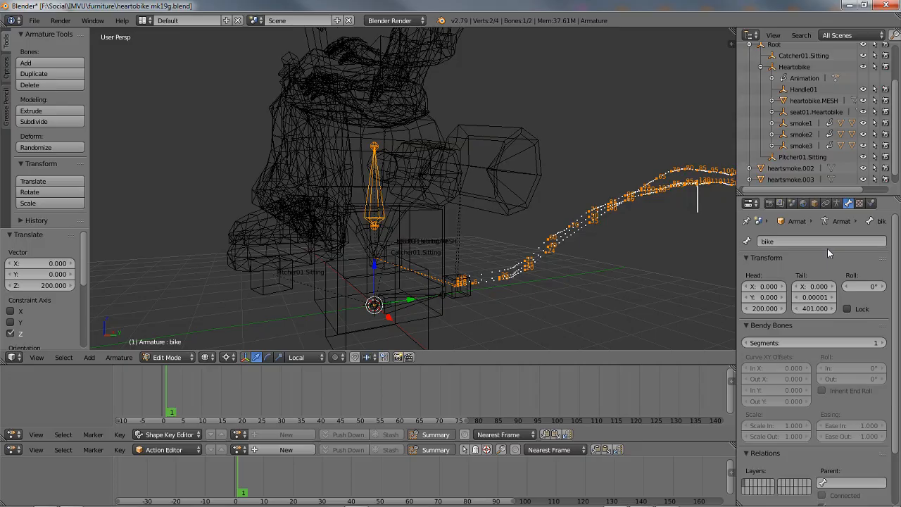
# Move the armature object to layer 11 and show only that layer together with the heart bike mesh's layer.
pyautogui.moveTo(351, 262); pyautogui.dragTo(334, 252, button='middle')
pyautogui.press('z')
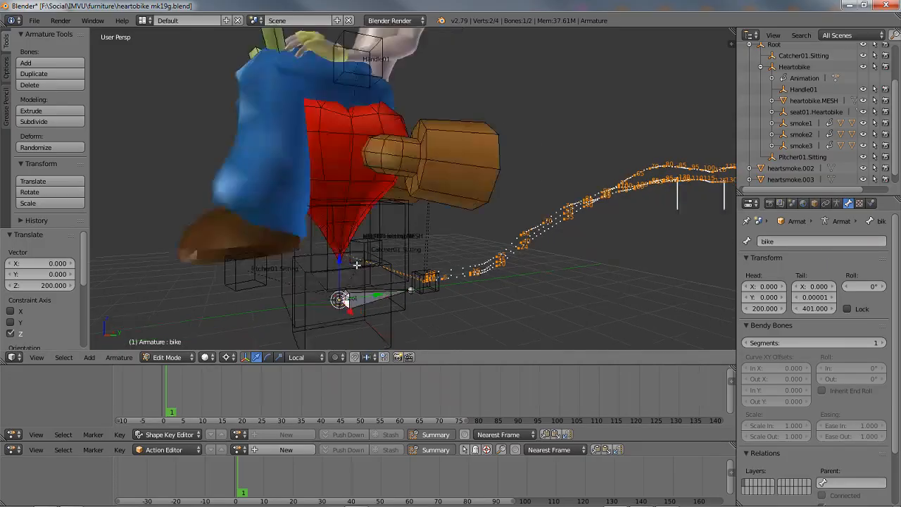
pyautogui.press('z')
pyautogui.press('z')
pyautogui.moveTo(395, 269); pyautogui.dragTo(373, 302, button='middle')
pyautogui.press('Tab')
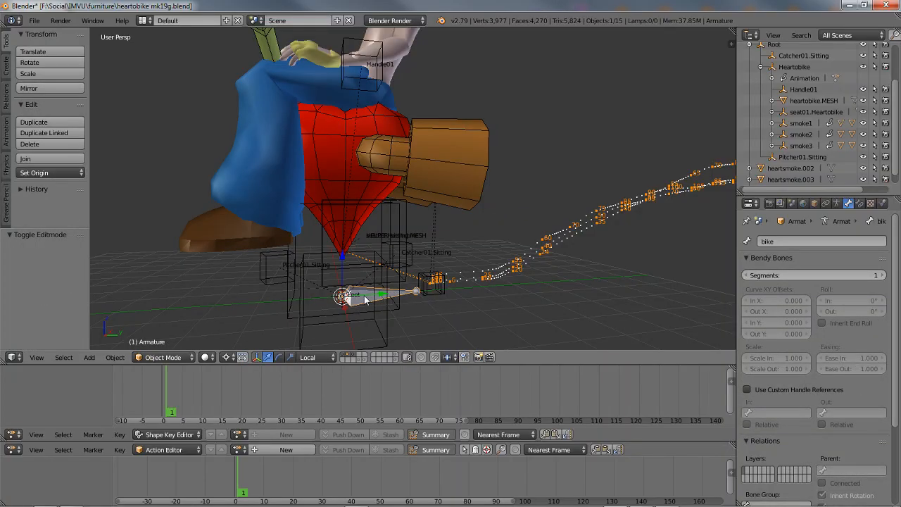
pyautogui.press('m')
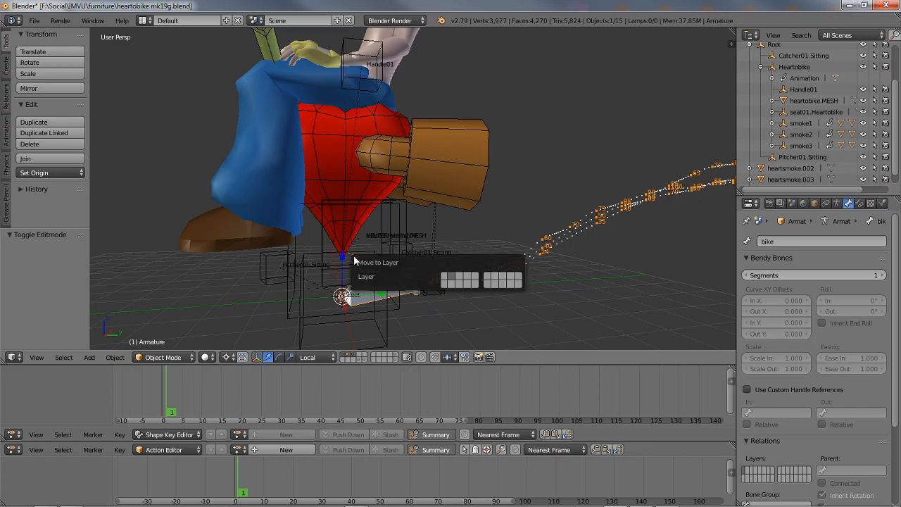
pyautogui.click(444, 285)
pyautogui.click(342, 360)
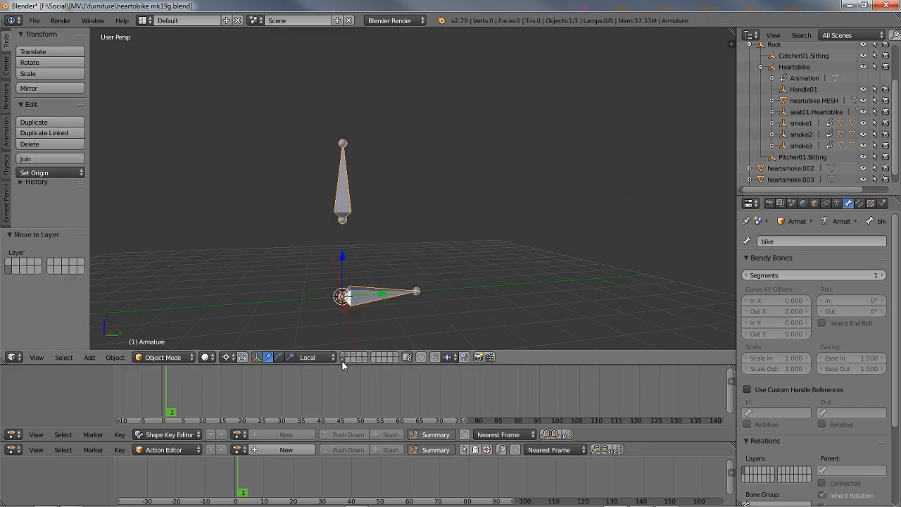
pyautogui.moveTo(344, 303); pyautogui.dragTo(344, 280, button='middle')
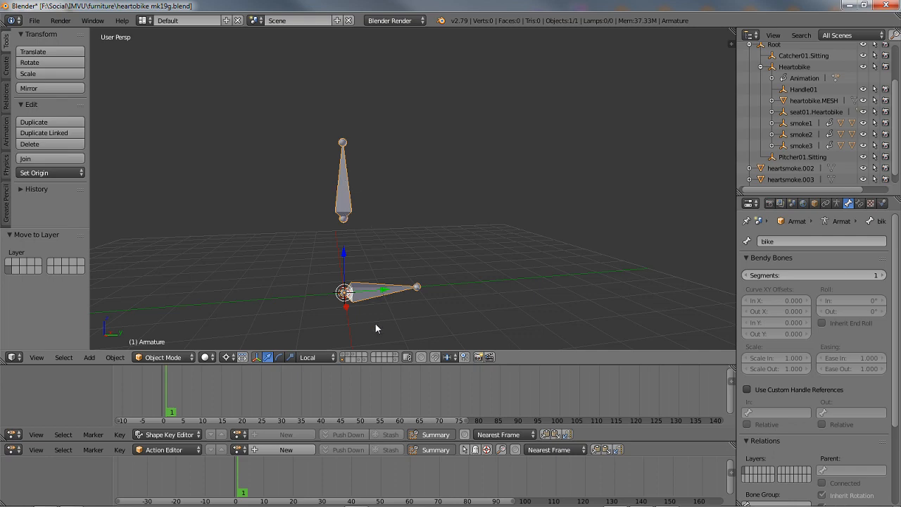
pyautogui.keyDown('shift'); pyautogui.click(345, 355); pyautogui.keyUp('shift')
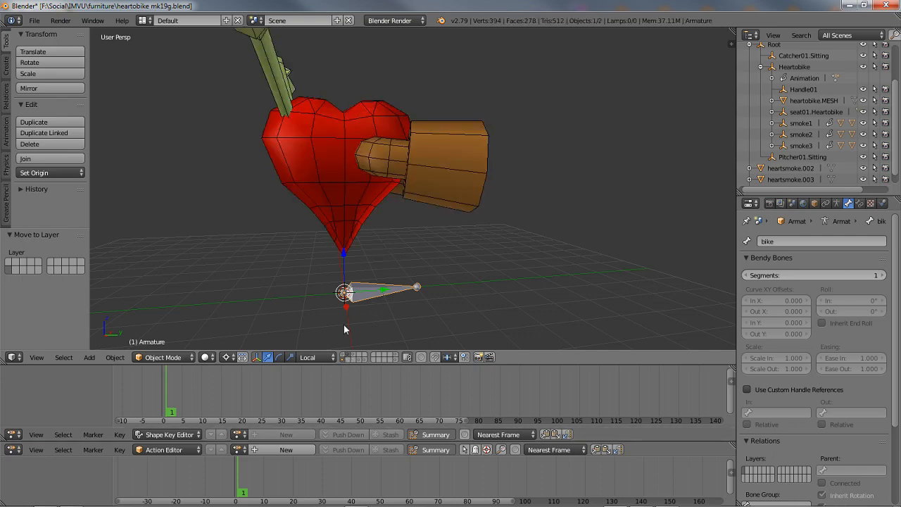
# Inspect the heart bike mesh next to the armature, with all its vertices selected in Edit Mode and in wireframe.
pyautogui.moveTo(344, 329); pyautogui.dragTo(377, 208, button='middle')
pyautogui.rightClick(392, 183)
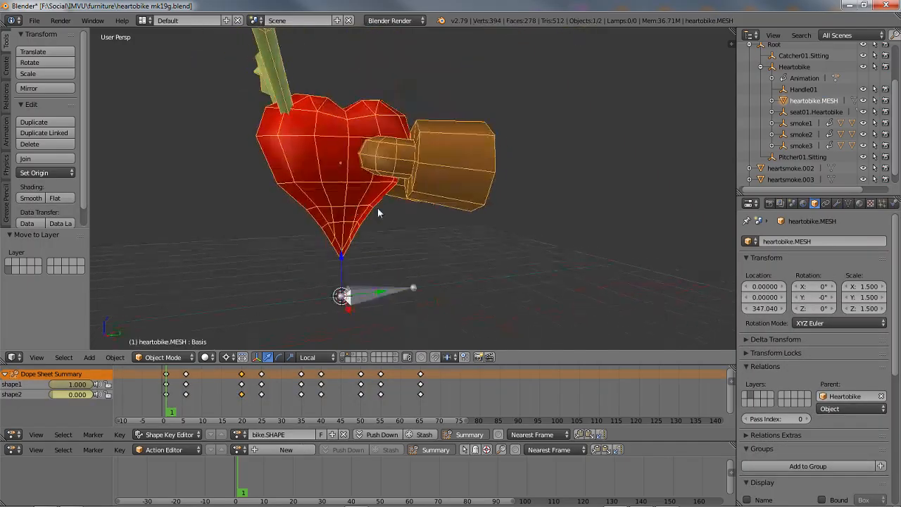
pyautogui.rightClick(363, 287)
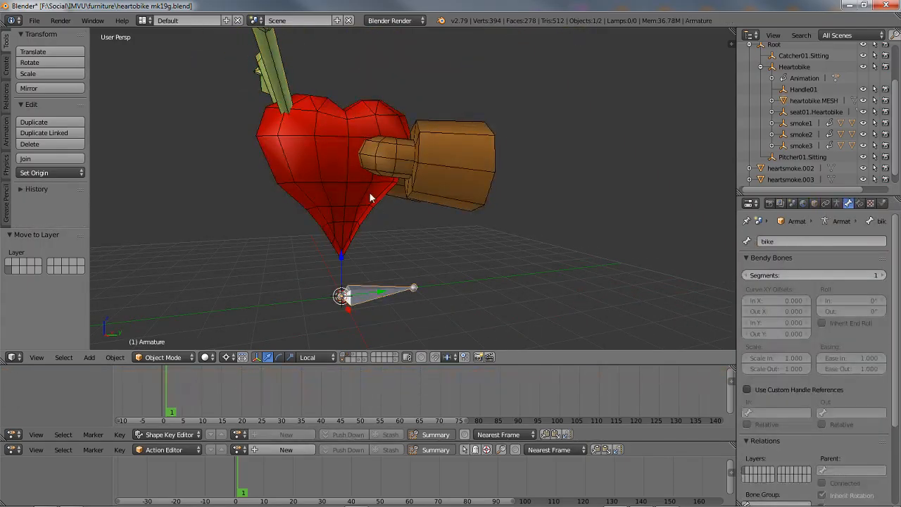
pyautogui.rightClick(356, 178)
pyautogui.press('Tab')
pyautogui.press('a')
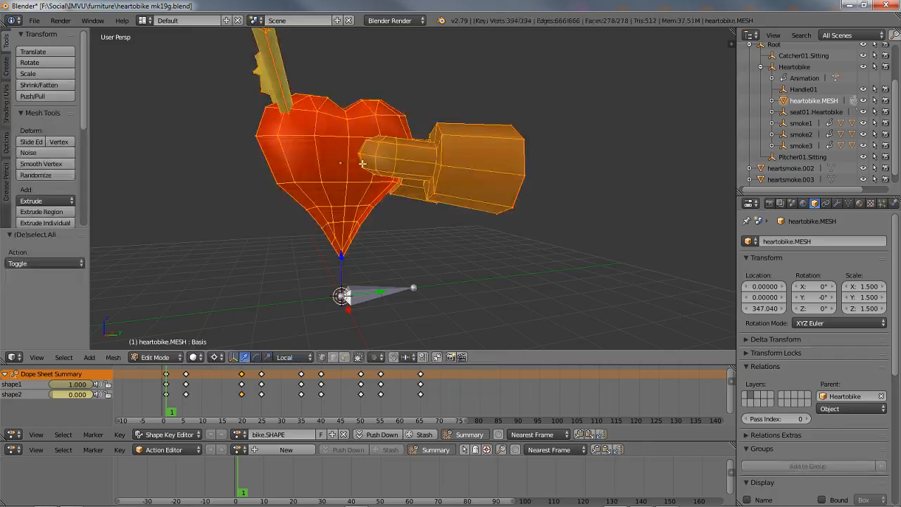
pyautogui.press('z')
pyautogui.scroll(4, 383, 211)
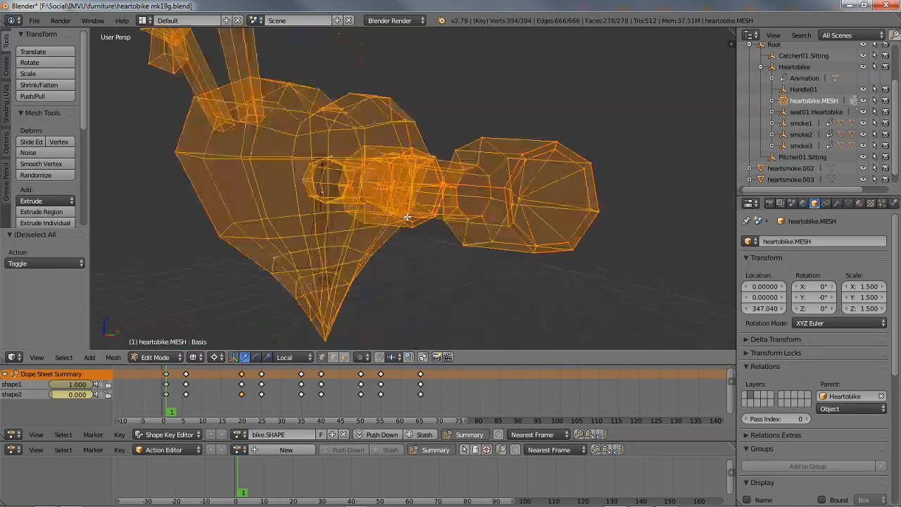
pyautogui.scroll(-5, 382, 243)
pyautogui.press('Tab')
# Return to solid display and turn on bone names for the armature.
pyautogui.rightClick(373, 317)
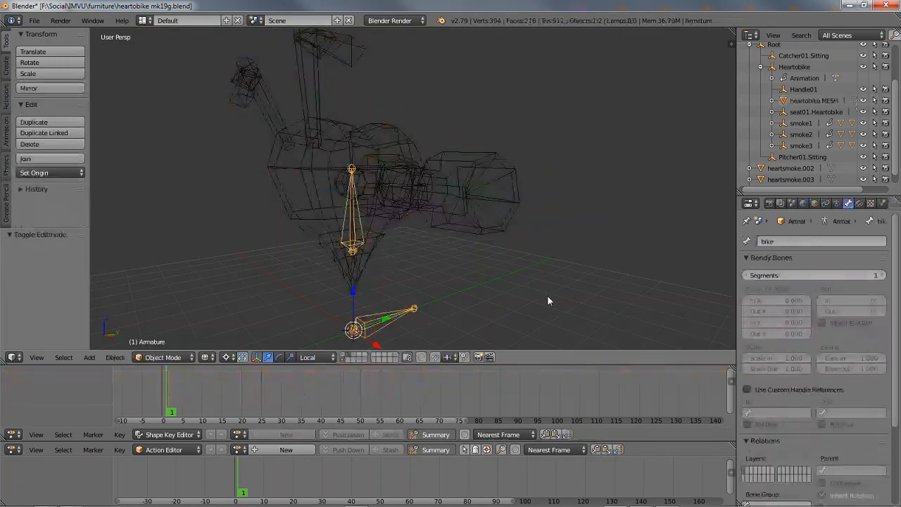
pyautogui.click(837, 204)
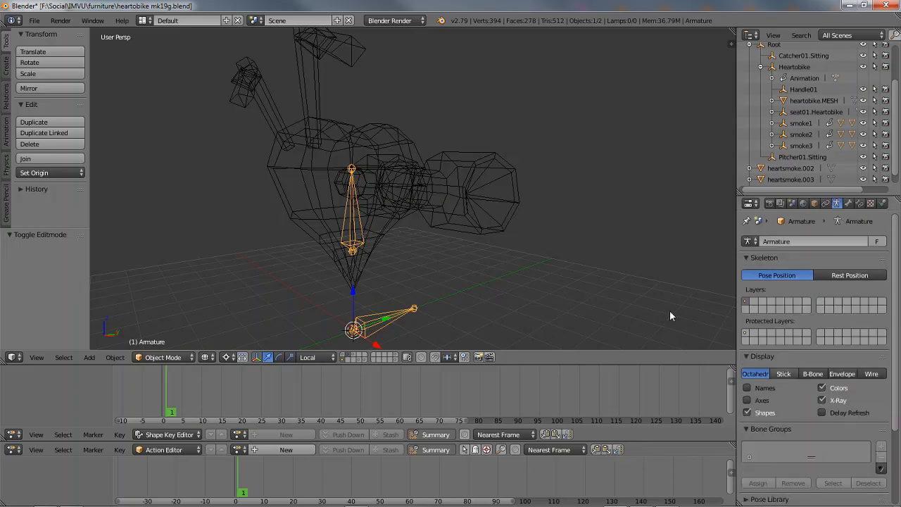
pyautogui.press('z')
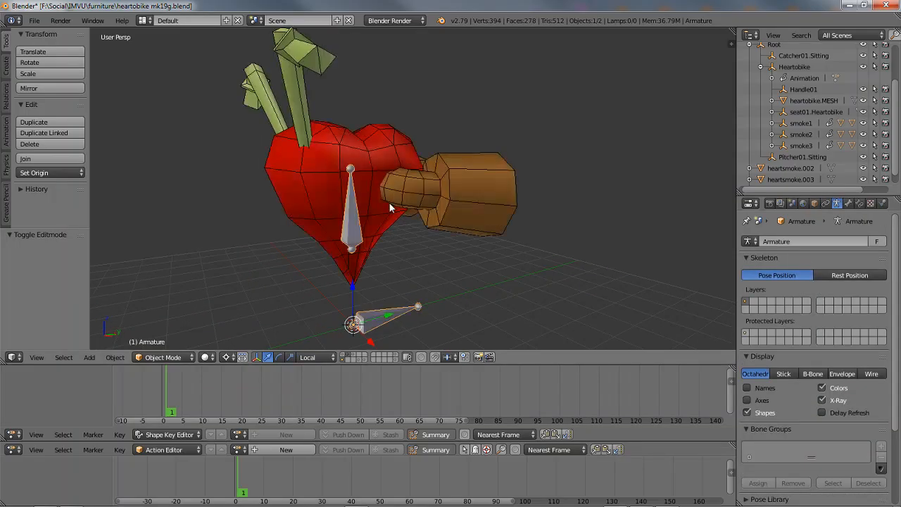
pyautogui.rightClick(389, 203)
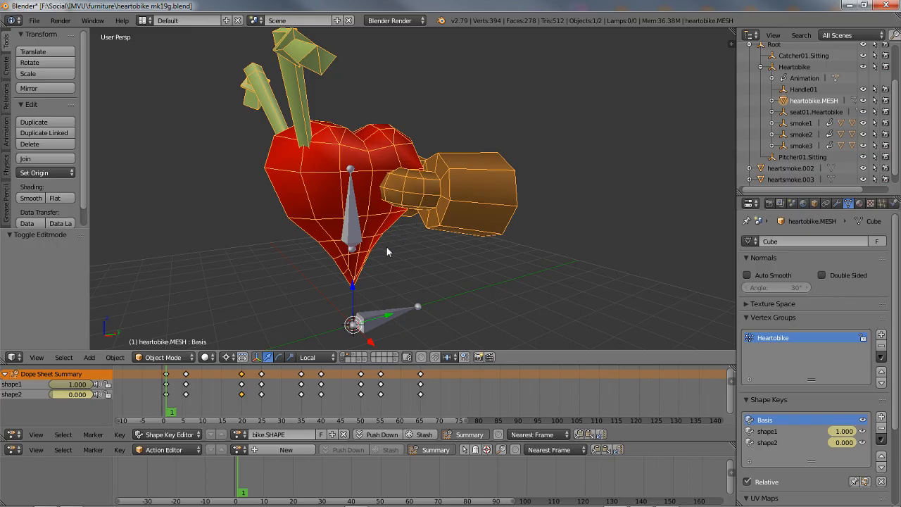
pyautogui.rightClick(354, 217)
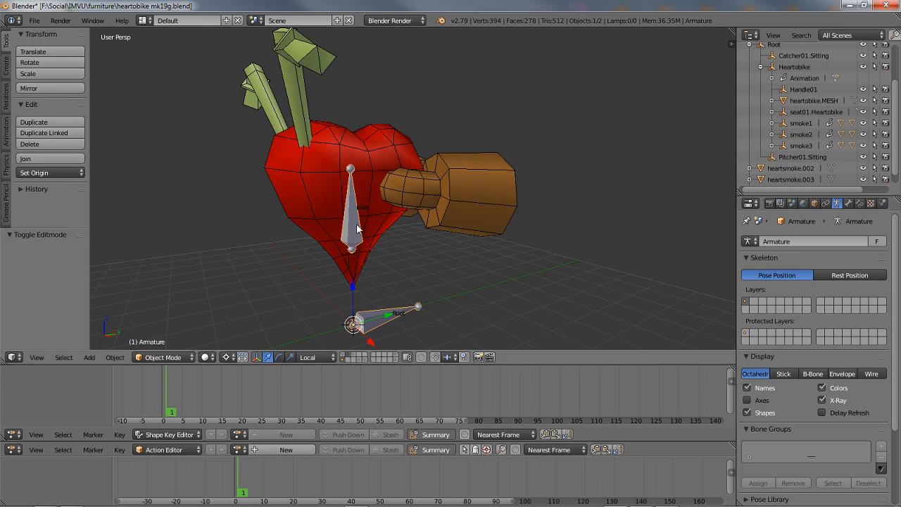
# Rename the heart bike mesh's Heartobike vertex group as bike.
pyautogui.rightClick(444, 165)
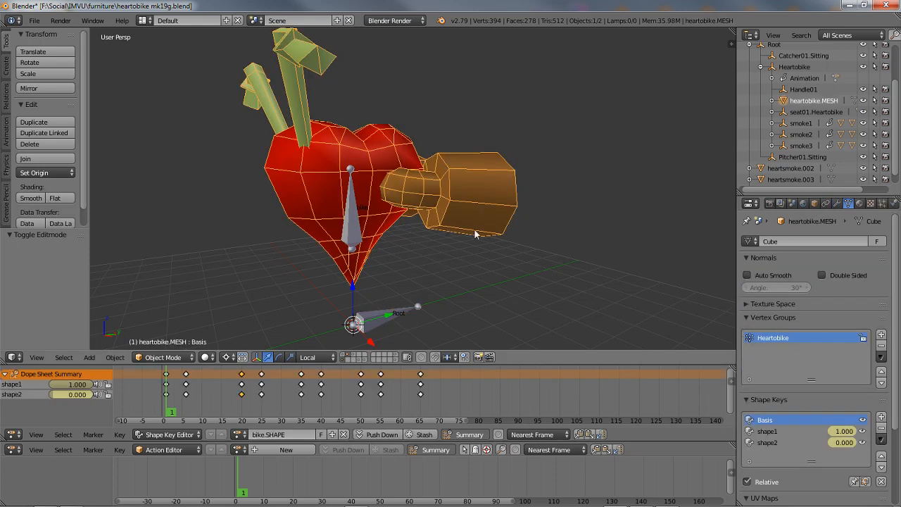
pyautogui.doubleClick(771, 336)
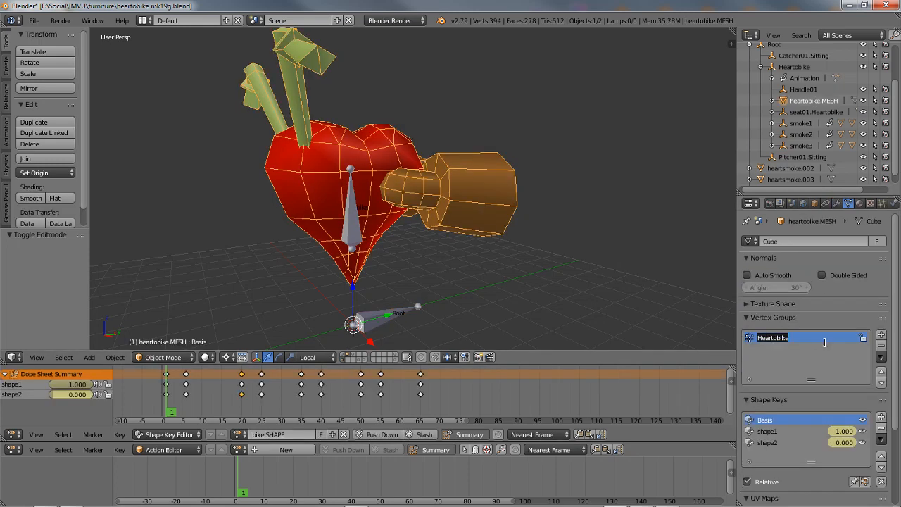
pyautogui.write('bi')
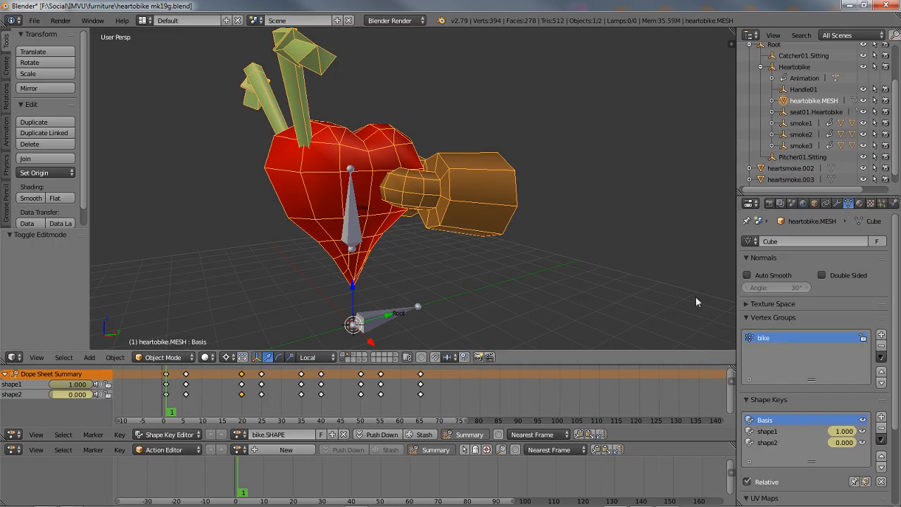
# Assign all vertices of the heart bike mesh to the bike vertex group with weight 1.000 and check the group's selection.
pyautogui.press('Tab')
pyautogui.press('a')
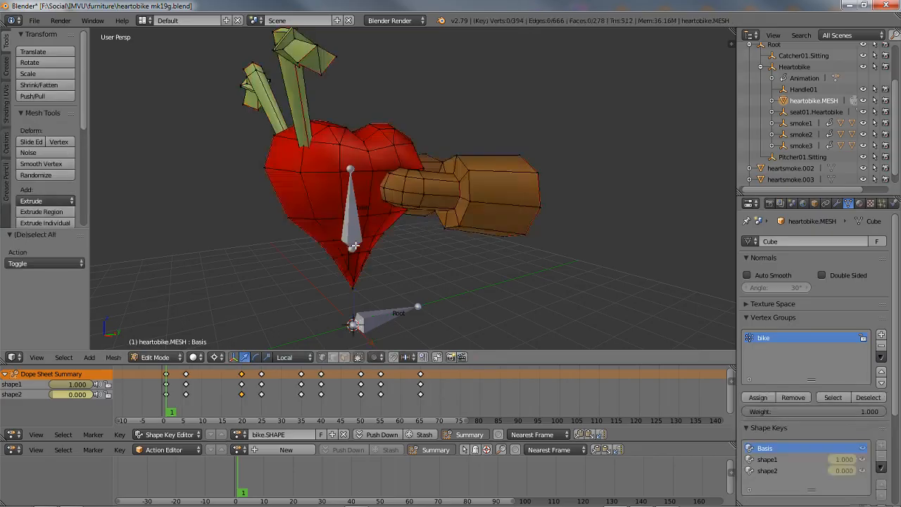
pyautogui.press('a')
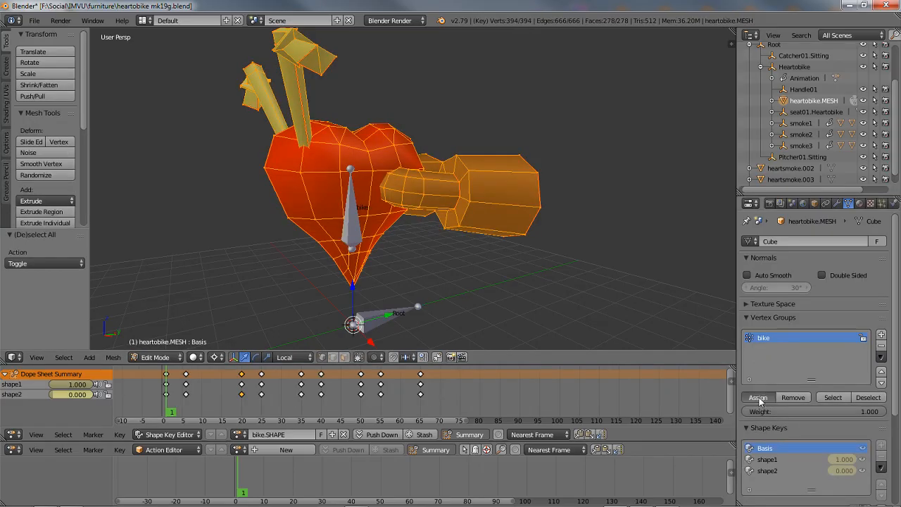
pyautogui.click(853, 398)
pyautogui.press('a')
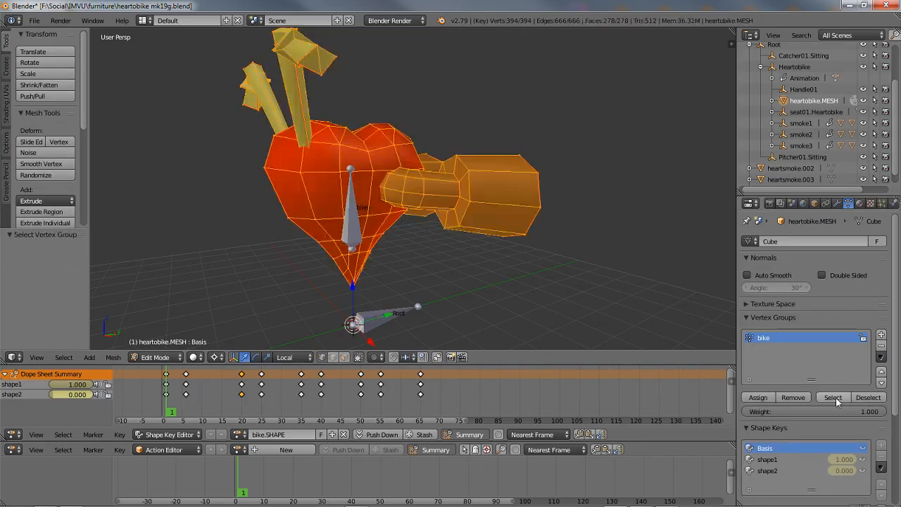
pyautogui.press('Tab')
# Add an Armature modifier to the heart bike mesh with Armature as its object.
pyautogui.moveTo(324, 219); pyautogui.dragTo(352, 222, button='middle')
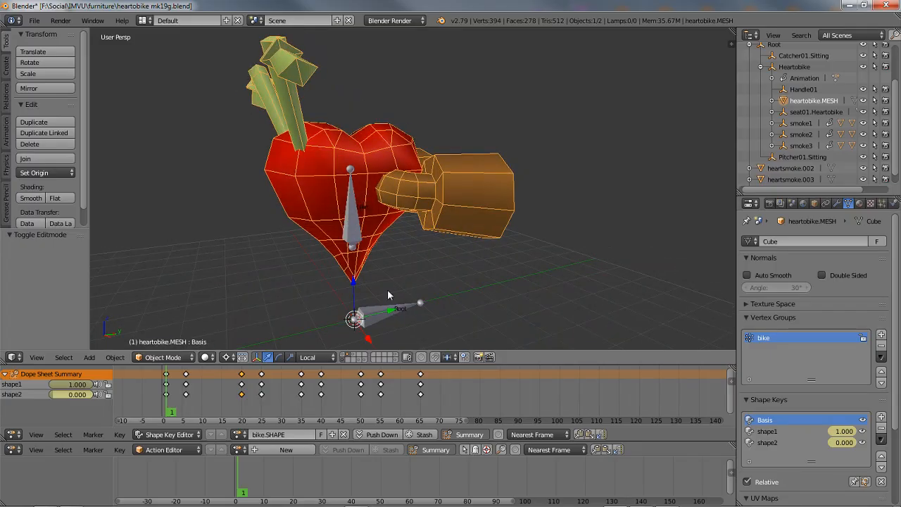
pyautogui.moveTo(357, 275); pyautogui.dragTo(376, 268, button='middle')
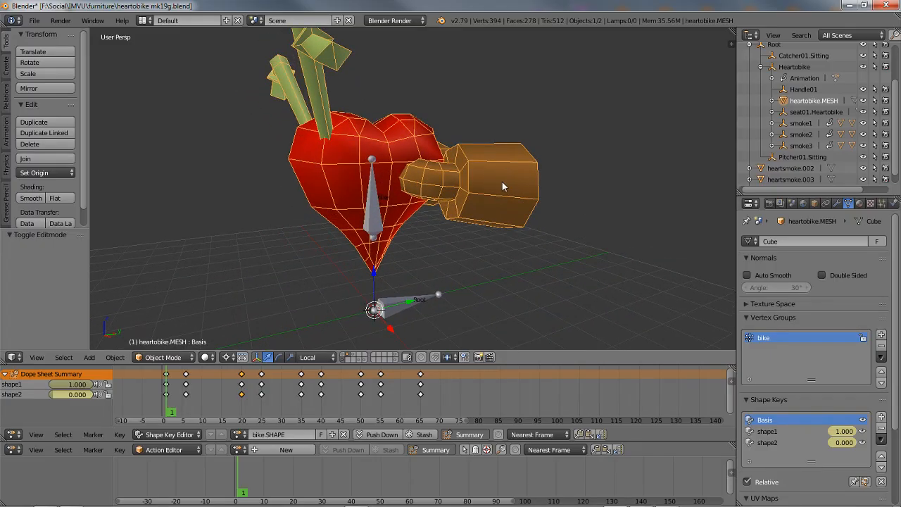
pyautogui.click(859, 204)
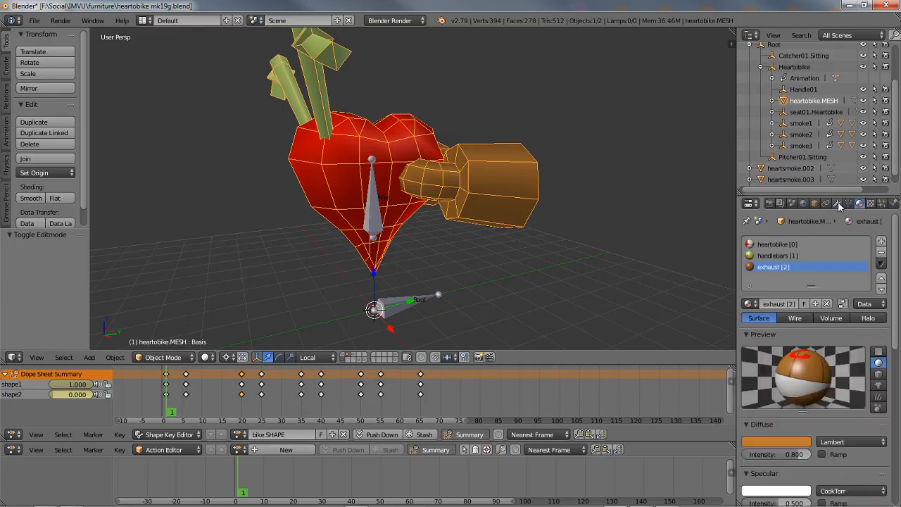
pyautogui.click(837, 204)
pyautogui.click(788, 239)
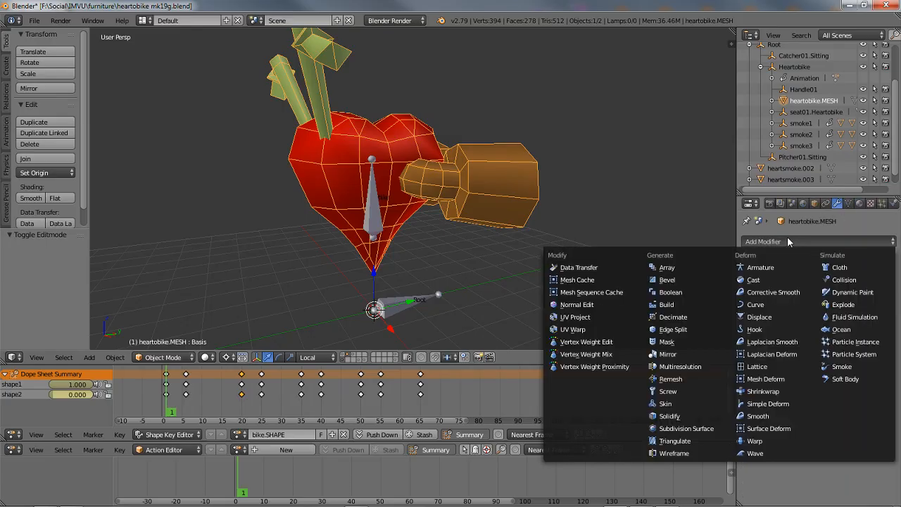
pyautogui.click(757, 267)
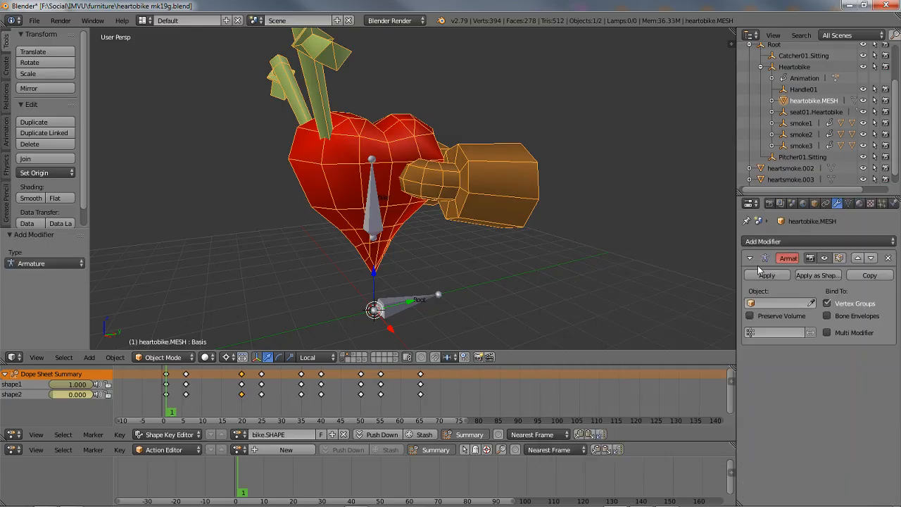
pyautogui.click(812, 304)
pyautogui.click(392, 306)
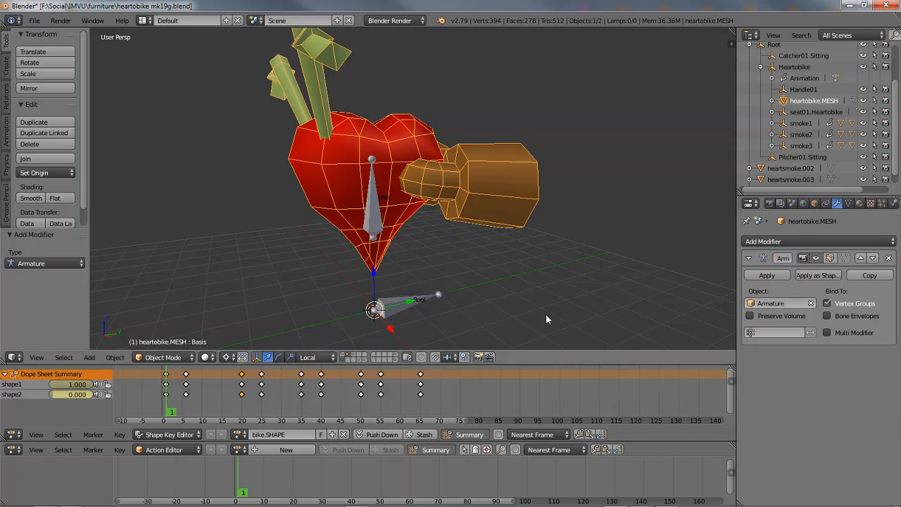
pyautogui.click(776, 307)
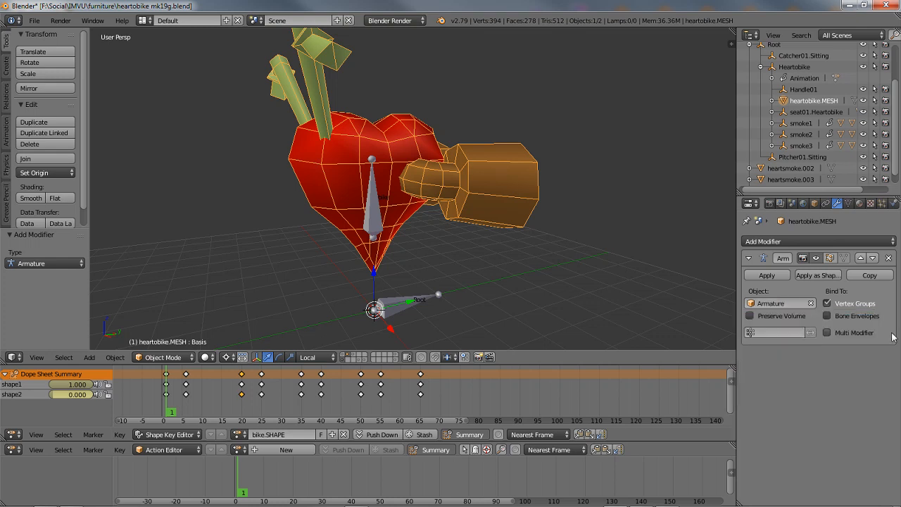
# Rename the armature object as bike.ARMATURE.
pyautogui.click(814, 203)
pyautogui.click(808, 241)
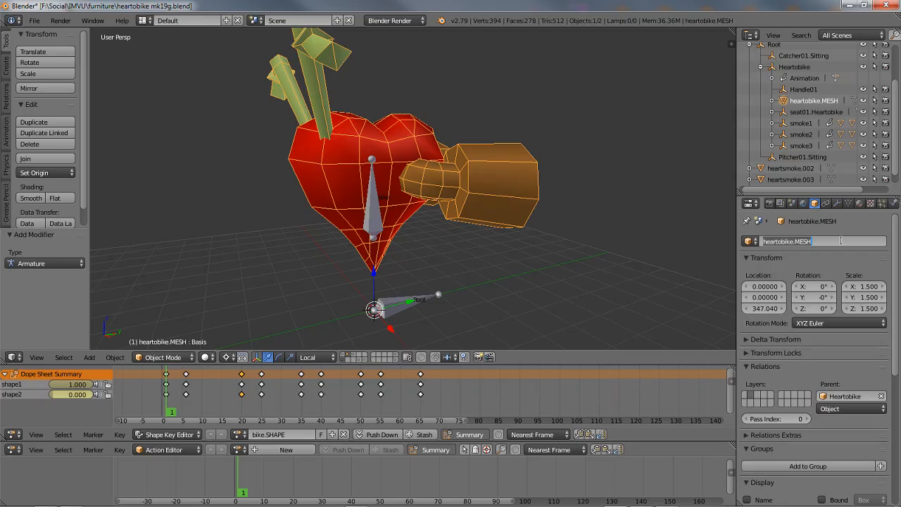
pyautogui.rightClick(393, 307)
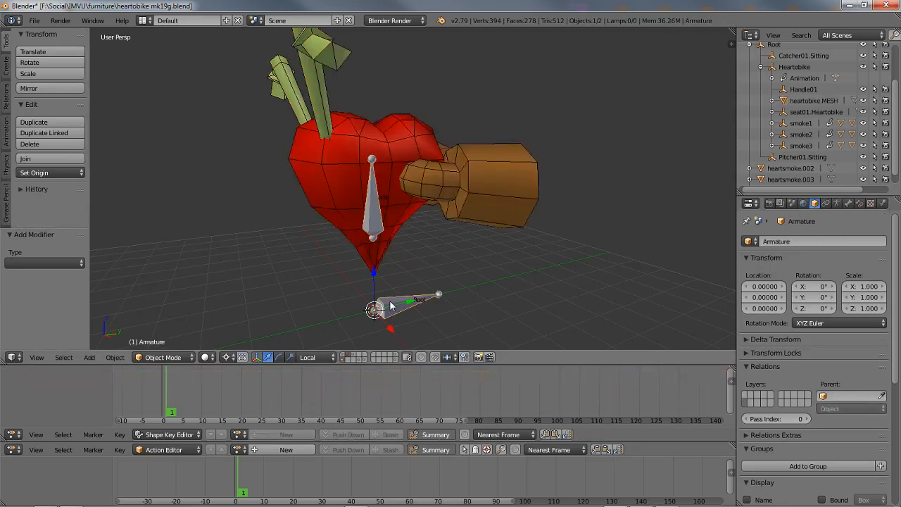
pyautogui.click(798, 241)
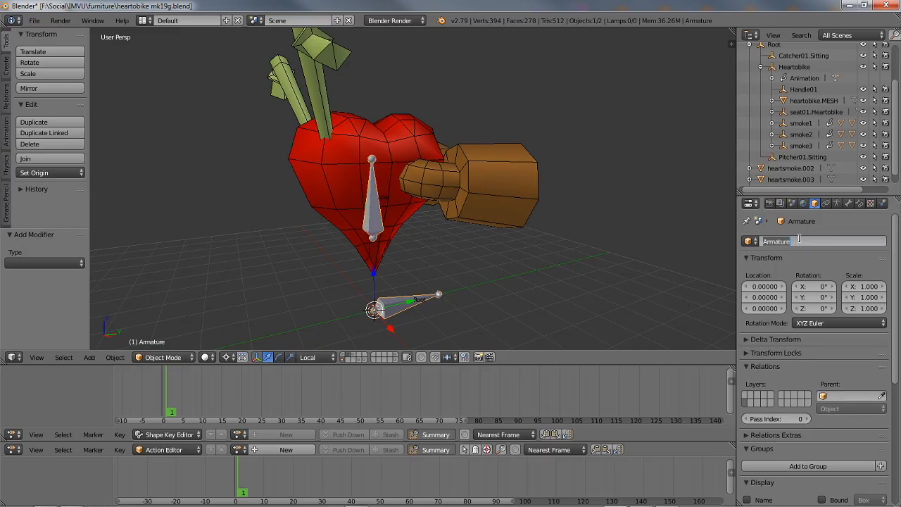
pyautogui.write('bike.ARMATURE')
pyautogui.press('Return')
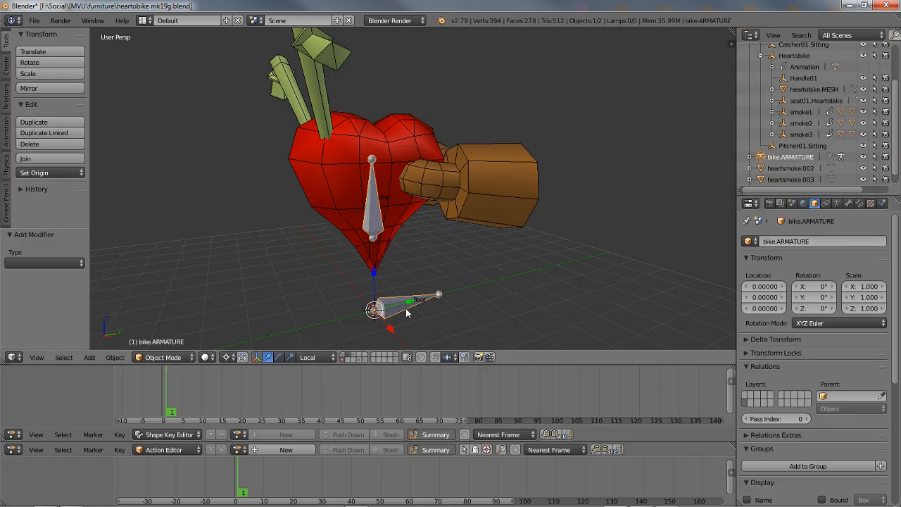
# Try moving the whole armature object, cancel the move, and check the Armature modifier's target object on the heart bike mesh.
pyautogui.press('g')
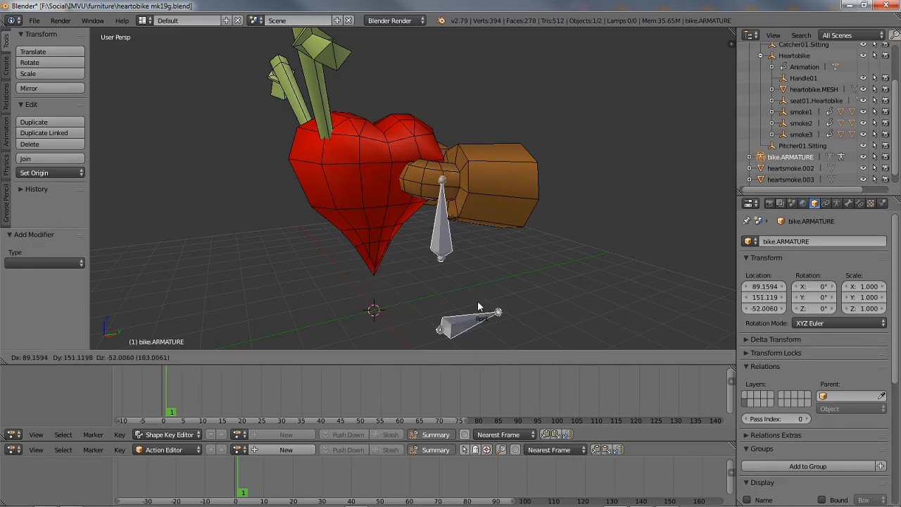
pyautogui.press('Escape')
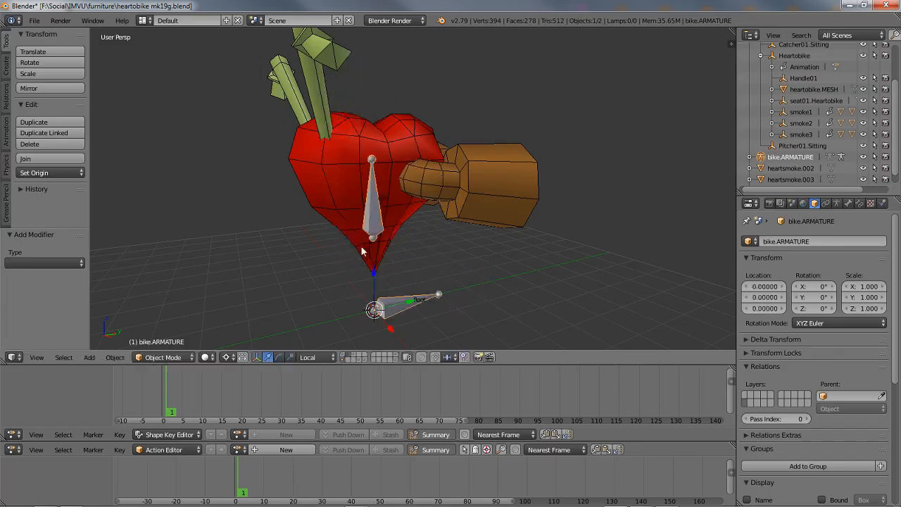
pyautogui.rightClick(462, 186)
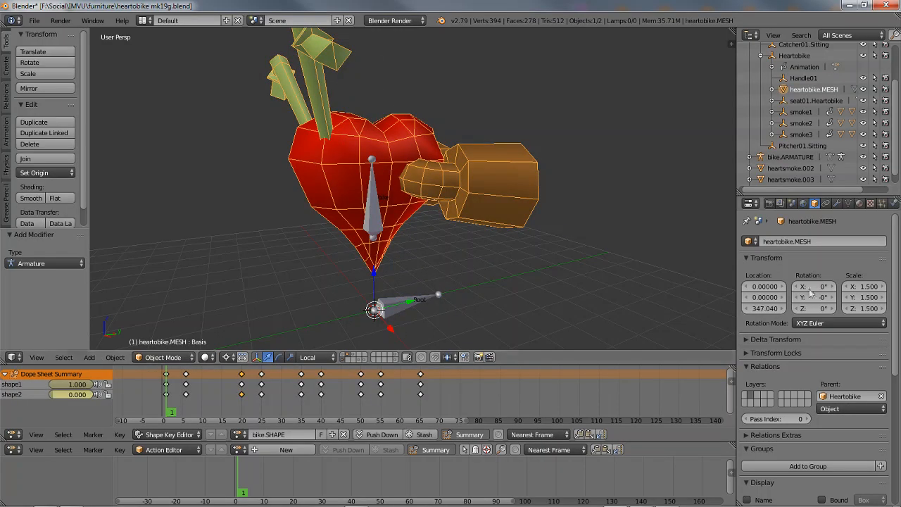
pyautogui.click(837, 204)
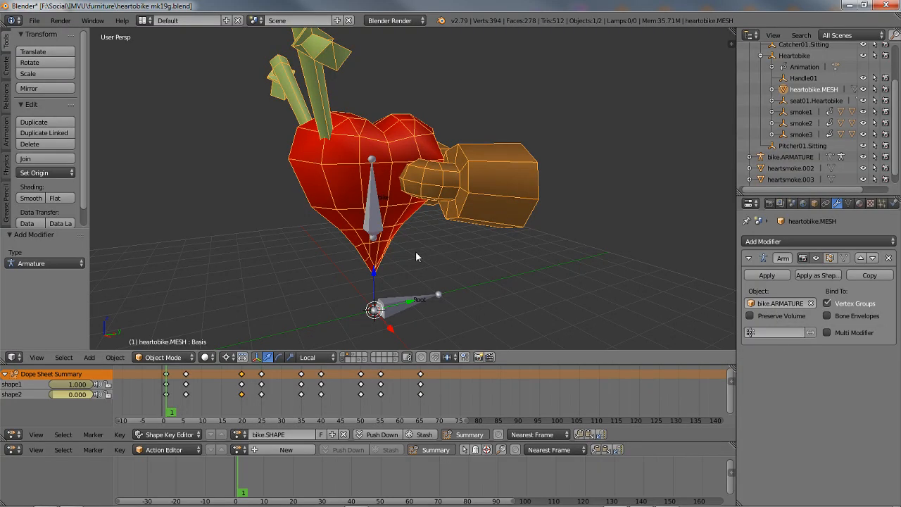
# Try moving the bike bone in Pose Mode, cancel the move, and return the armature to Object Mode.
pyautogui.rightClick(393, 308)
pyautogui.hotkey('ctrl', 'Tab')
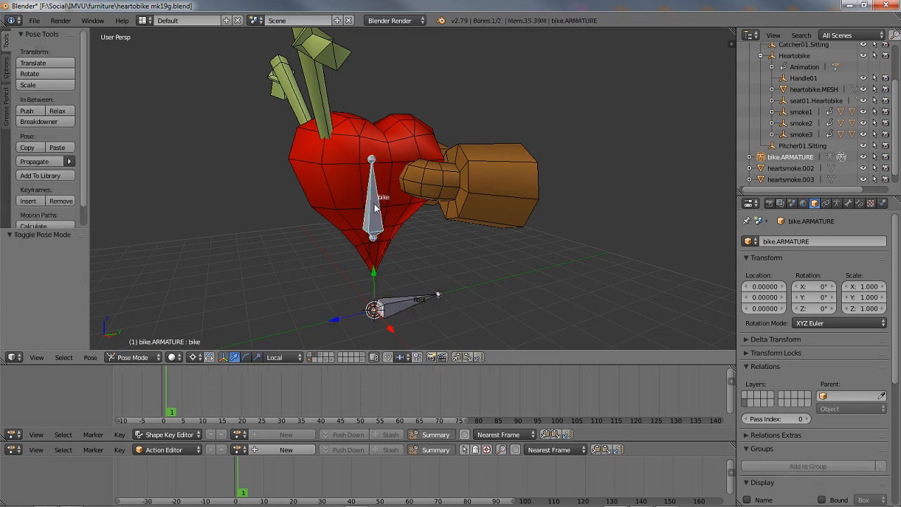
pyautogui.press('g')
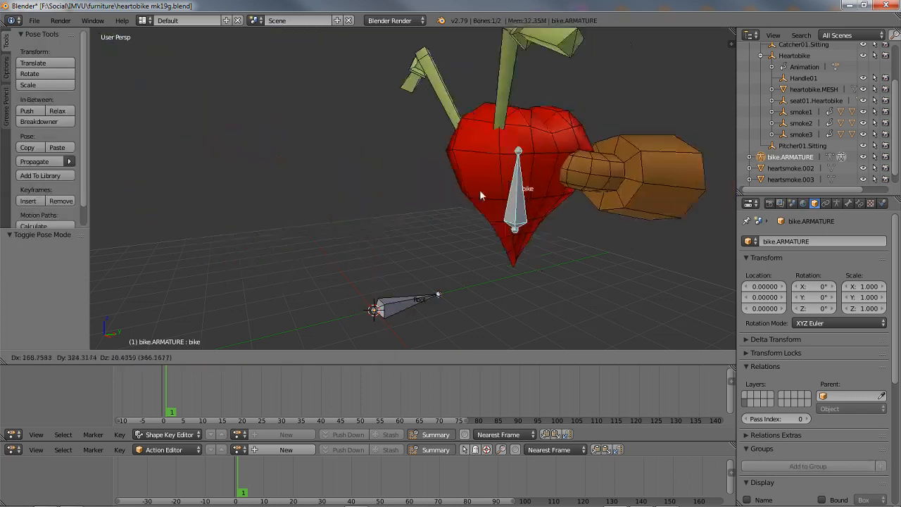
pyautogui.click(420, 192)
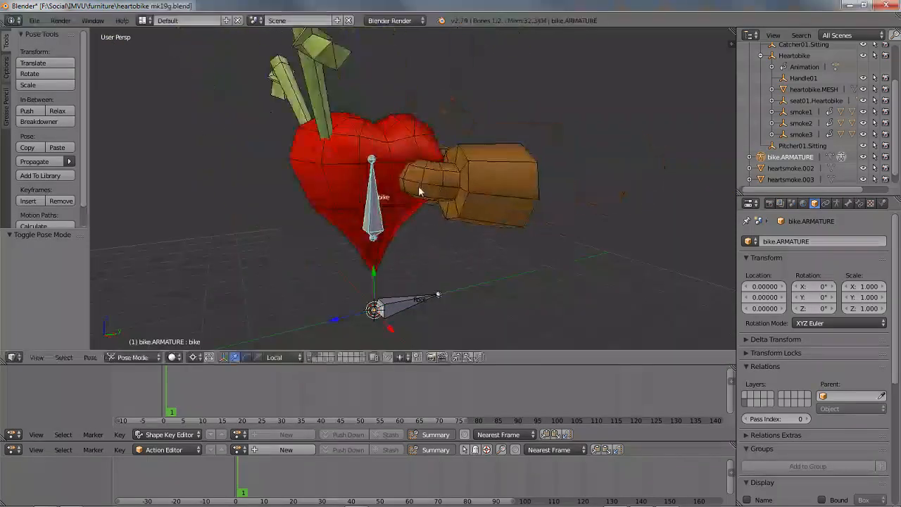
pyautogui.hotkey('ctrl', 'Tab')
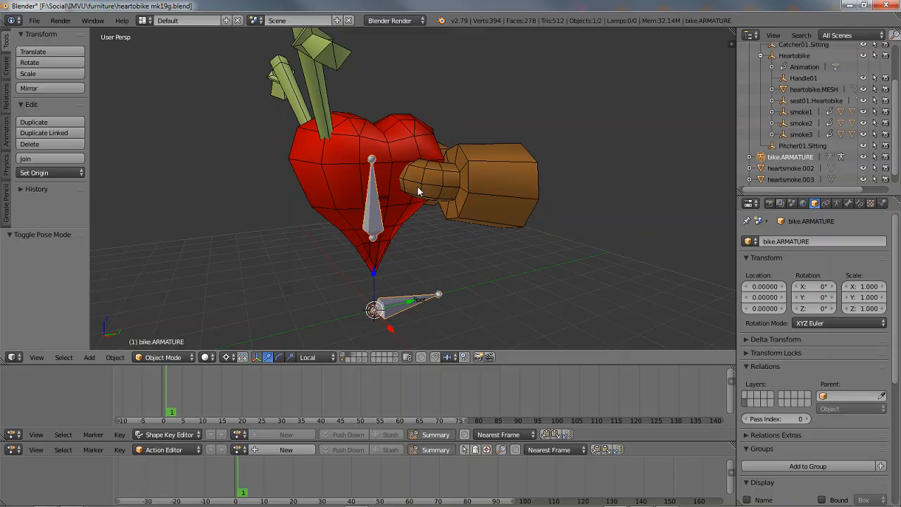
# Look at the parenting options for the heart bike mesh and bike.ARMATURE without applying one, leaving only the armature selected.
pyautogui.moveTo(403, 244); pyautogui.dragTo(424, 244, button='middle')
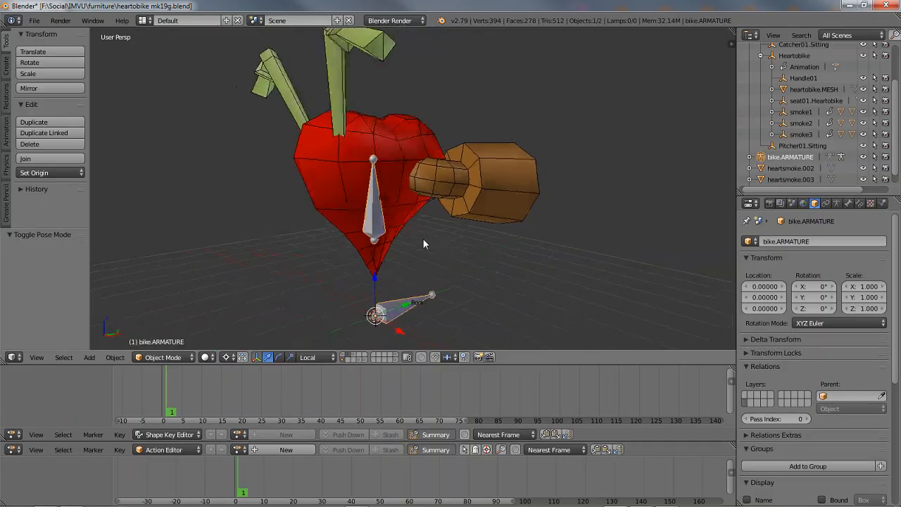
pyautogui.rightClick(413, 200)
pyautogui.keyDown('shift'); pyautogui.rightClick(412, 305); pyautogui.keyUp('shift')
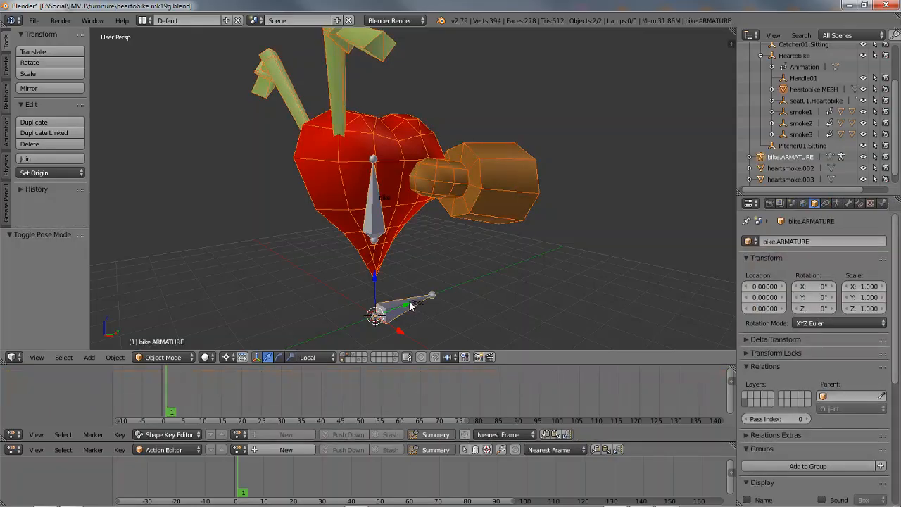
pyautogui.hotkey('ctrl', 'p')
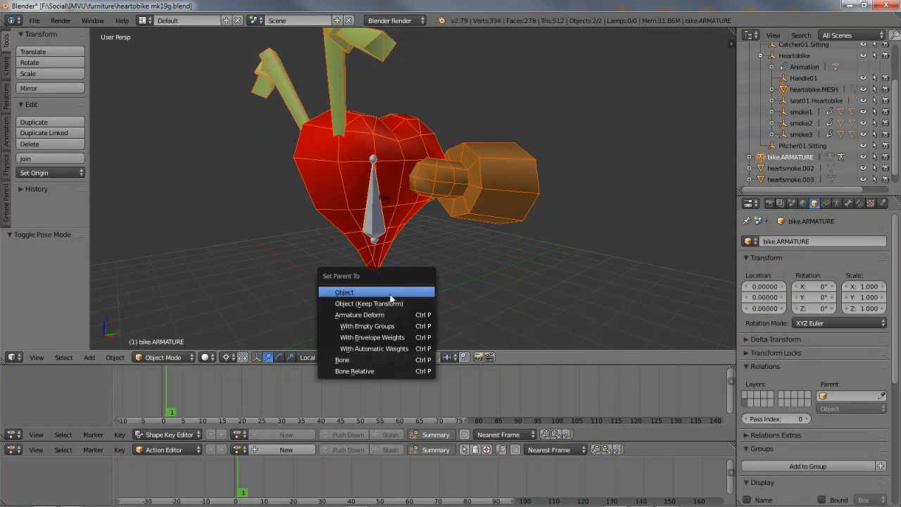
pyautogui.hotkey('ctrl', 'p')
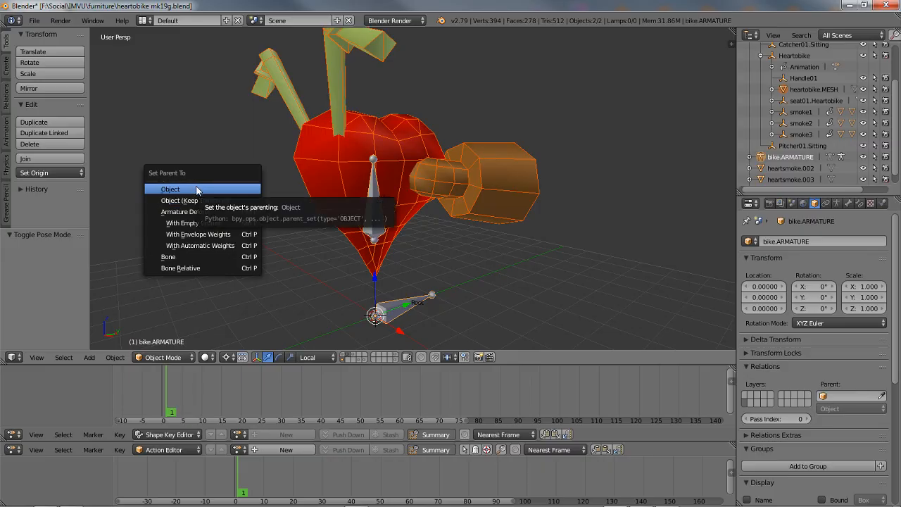
pyautogui.rightClick(405, 316)
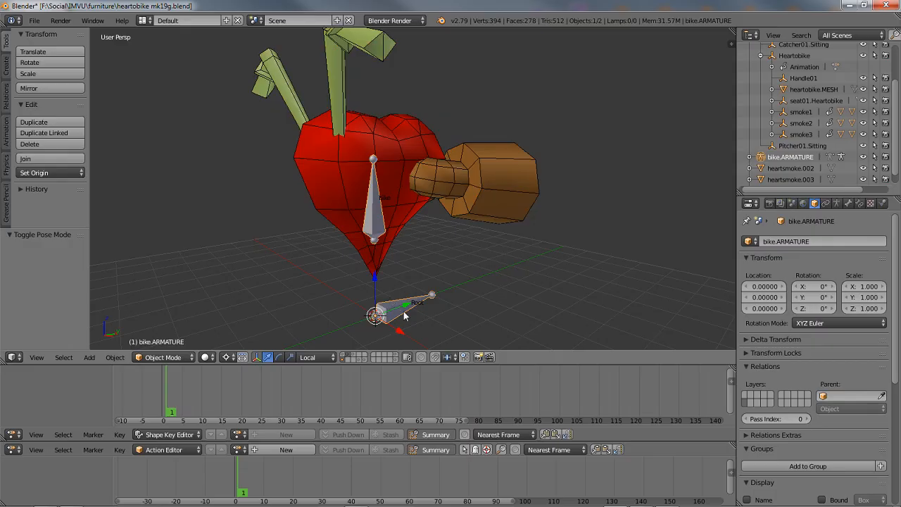
# Try moving the armature object and rotating the bike bone in Pose Mode, cancel both, and return to Object Mode.
pyautogui.press('g')
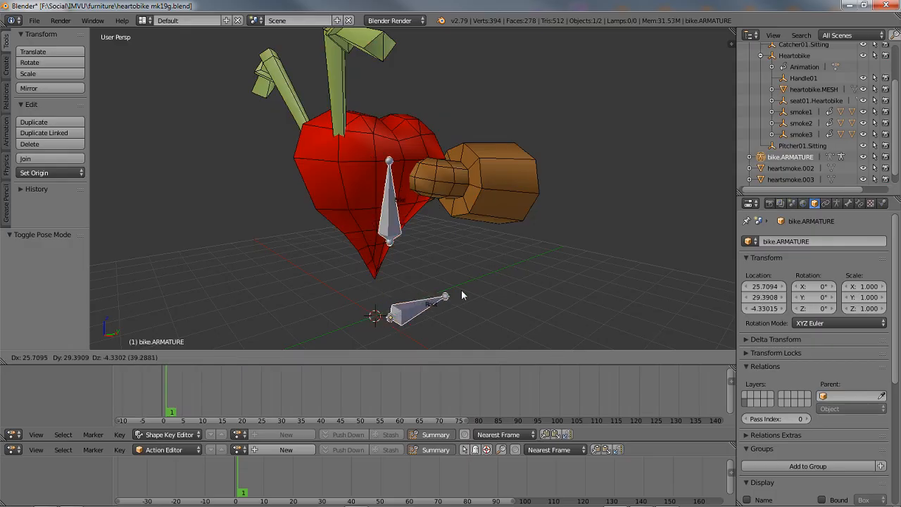
pyautogui.rightClick(366, 274)
pyautogui.hotkey('ctrl', 'Tab')
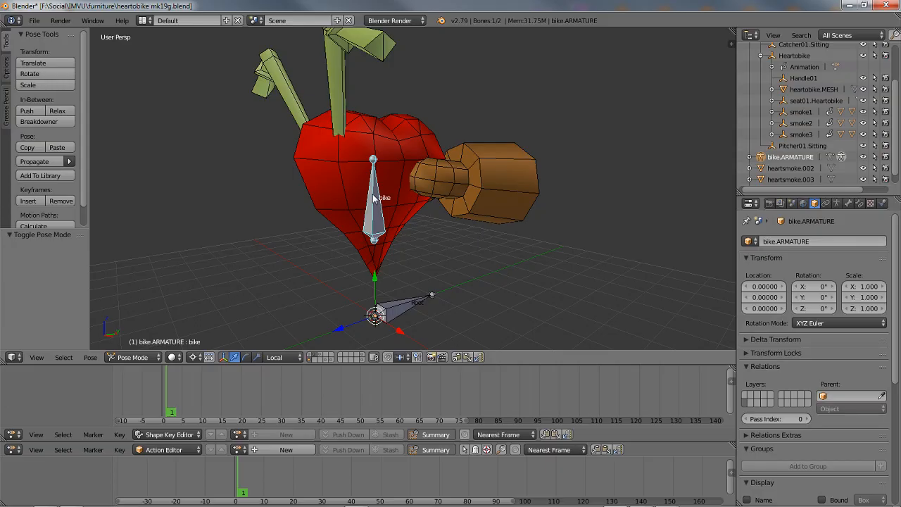
pyautogui.press('r')
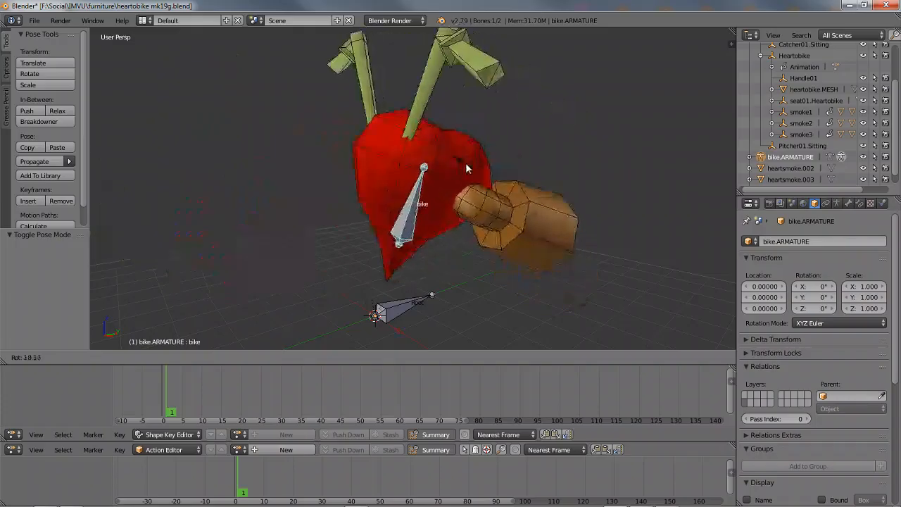
pyautogui.rightClick(464, 167)
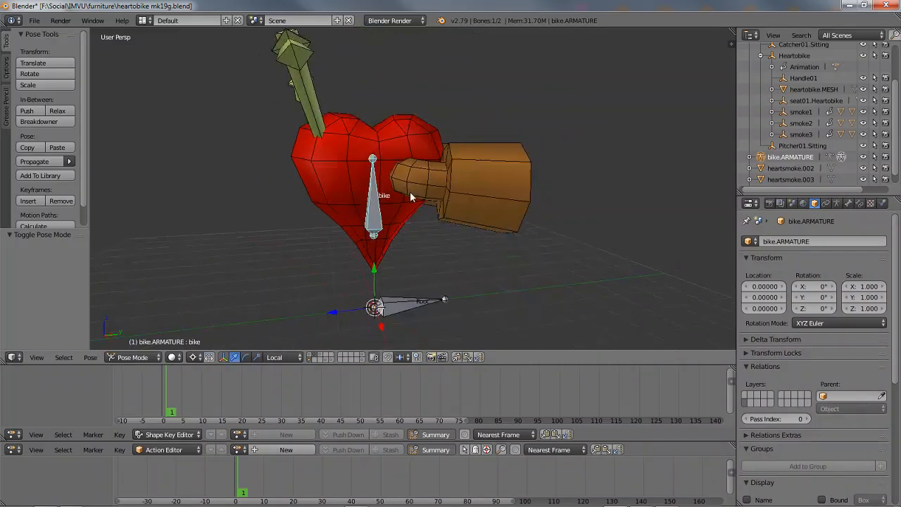
pyautogui.hotkey('ctrl', 'Tab')
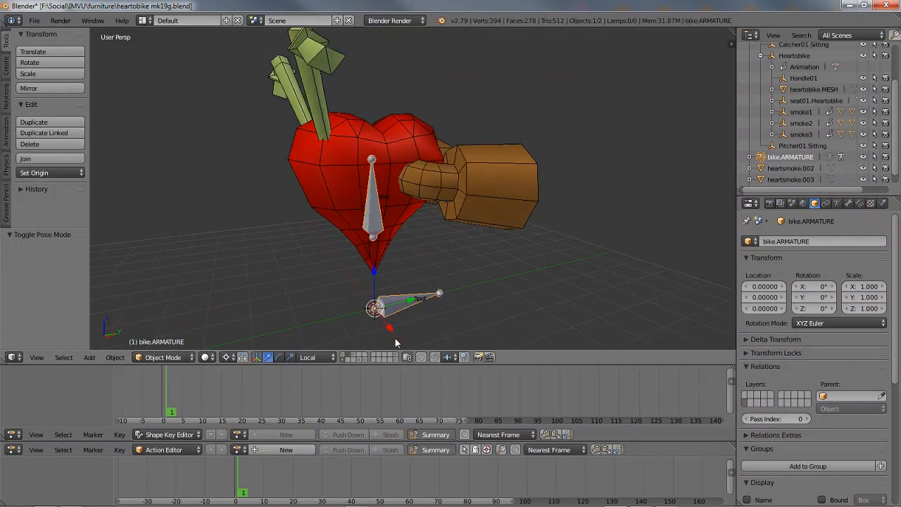
# Show the layers with the smoke nodes, avatar and seat nodes alongside the heart bike and its armature.
pyautogui.keyDown('shift'); pyautogui.click(355, 357); pyautogui.keyUp('shift')
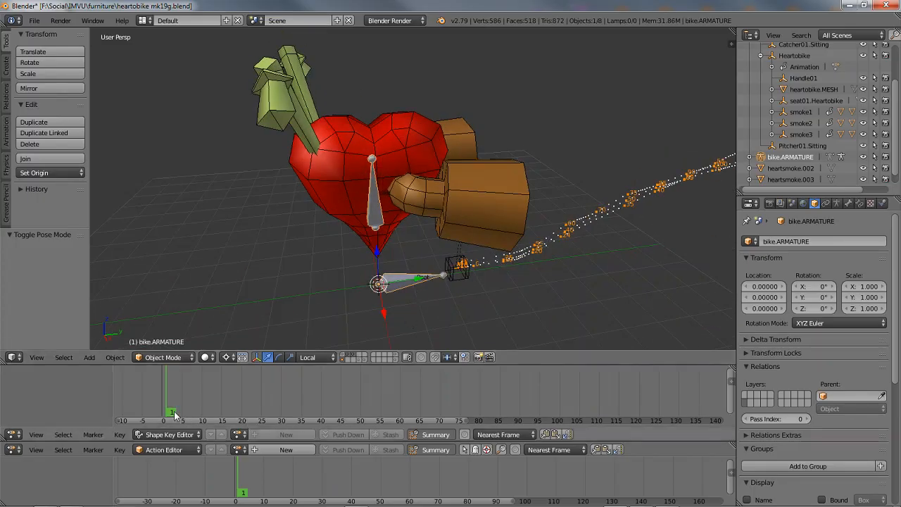
pyautogui.moveTo(180, 417)
pyautogui.mouseDown()
pyautogui.moveTo(390, 402)
pyautogui.moveTo(168, 406)
pyautogui.mouseUp()
pyautogui.moveTo(268, 303); pyautogui.dragTo(281, 324, button='middle')
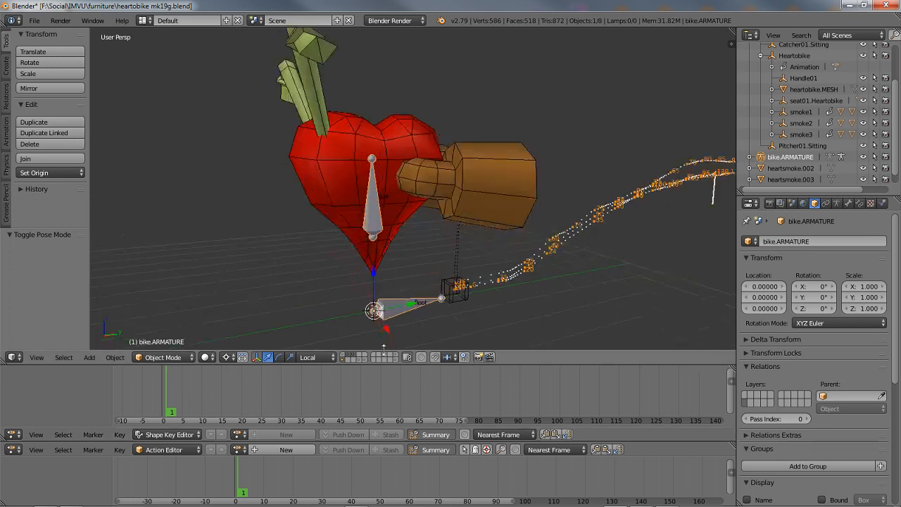
pyautogui.moveTo(328, 296); pyautogui.dragTo(288, 234, button='middle')
pyautogui.scroll(6, 288, 234)
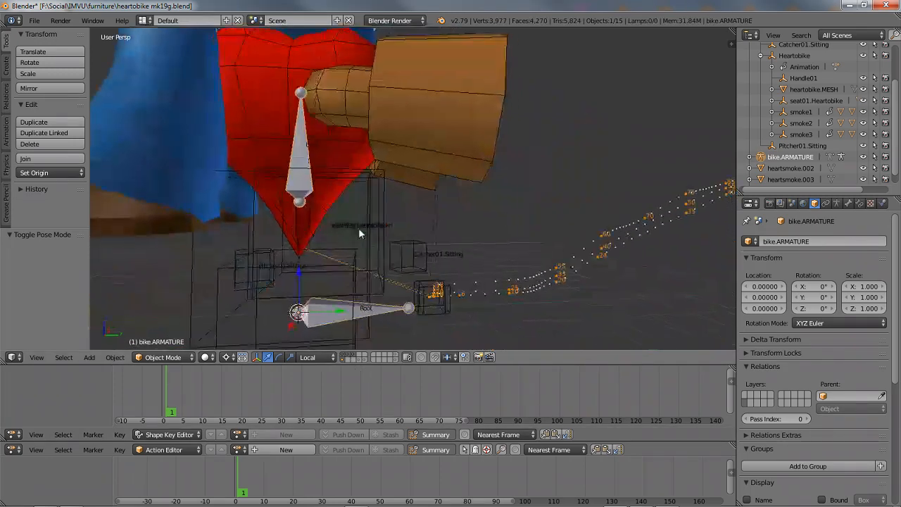
# Examine the Heartobike, seat01.Heartobike, Handle01, Pitcher01.Sitting and Catcher01.Sitting nodes around the bike and avatar.
pyautogui.rightClick(361, 225)
pyautogui.moveTo(352, 222); pyautogui.dragTo(395, 234, button='middle')
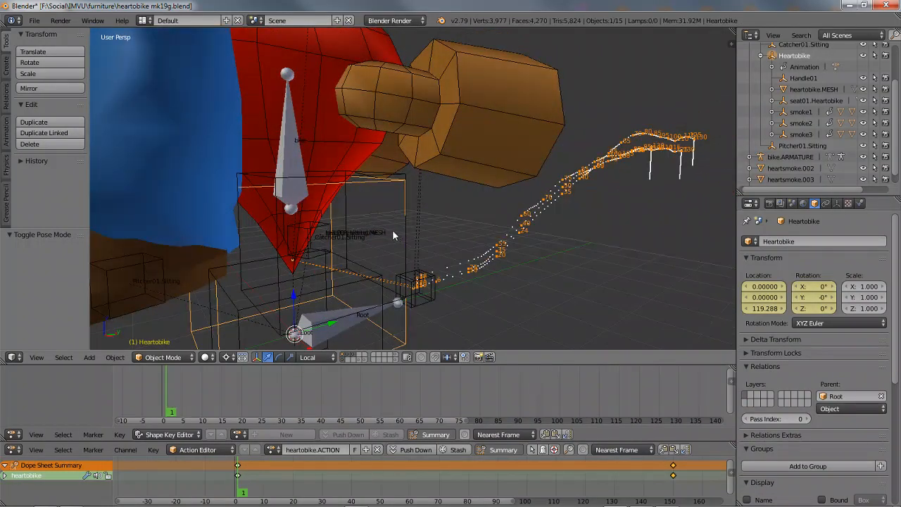
pyautogui.moveTo(285, 304); pyautogui.dragTo(312, 252, button='middle')
pyautogui.moveTo(369, 246)
pyautogui.mouseDown(button='middle')
pyautogui.moveTo(252, 241)
pyautogui.moveTo(272, 240)
pyautogui.moveTo(285, 241)
pyautogui.moveTo(236, 248)
pyautogui.moveTo(357, 241)
pyautogui.mouseUp(button='middle')
pyautogui.rightClick(258, 237)
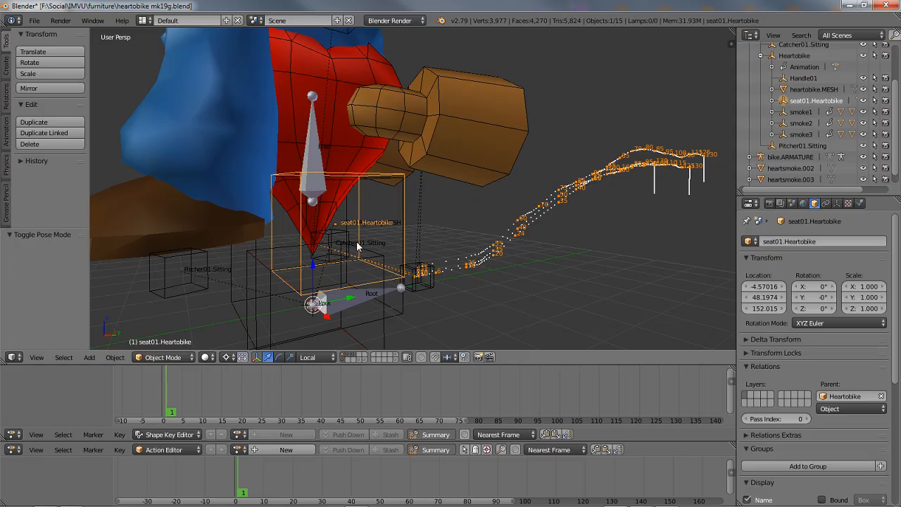
pyautogui.scroll(-2, 357, 241)
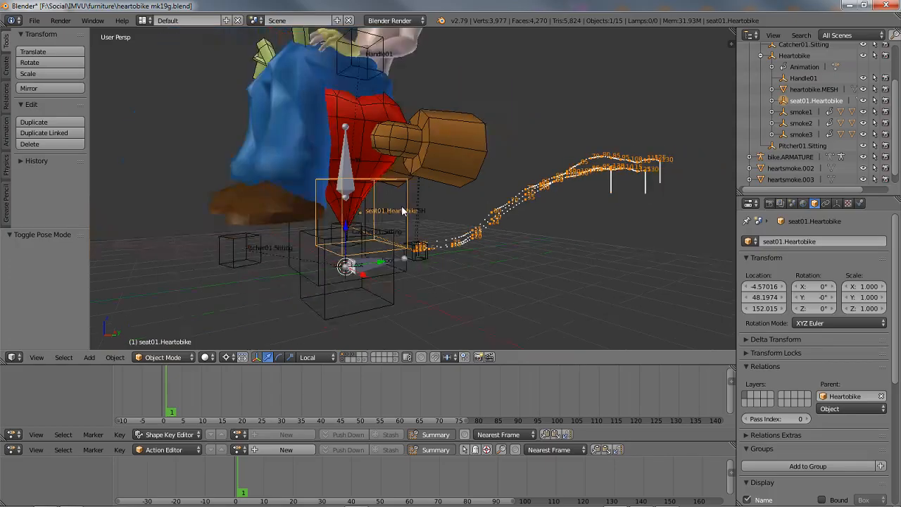
pyautogui.moveTo(402, 206); pyautogui.dragTo(352, 144, button='middle')
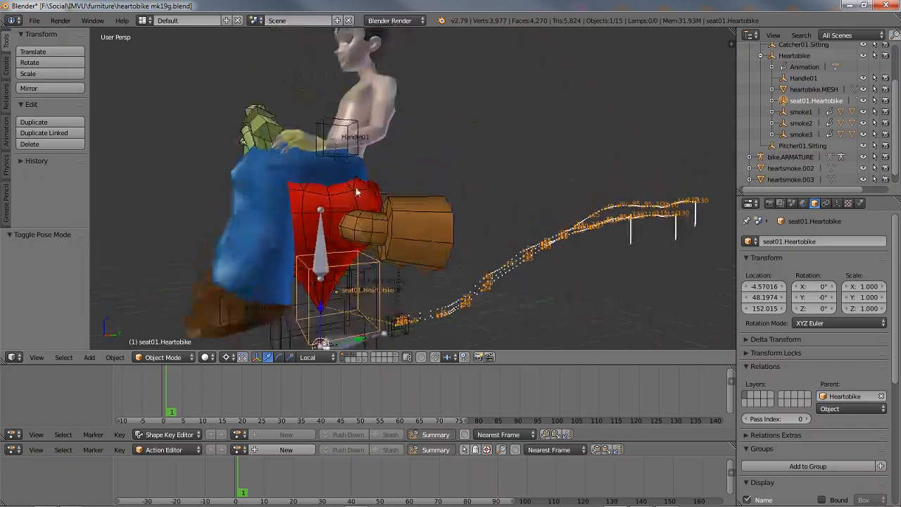
pyautogui.rightClick(324, 131)
pyautogui.moveTo(374, 272); pyautogui.dragTo(242, 281, button='middle')
pyautogui.scroll(3, 360, 255)
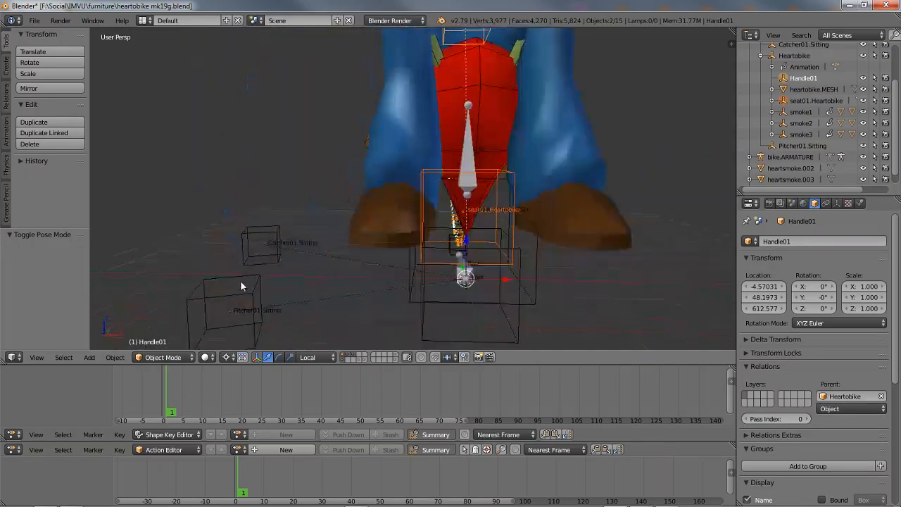
pyautogui.rightClick(241, 281)
pyautogui.keyDown('shift'); pyautogui.rightClick(262, 241); pyautogui.keyUp('shift')
# Snap the 3D cursor to the seat01.Heartobike node.
pyautogui.moveTo(400, 292); pyautogui.dragTo(380, 246, button='middle')
pyautogui.rightClick(387, 174)
pyautogui.rightClick(395, 196)
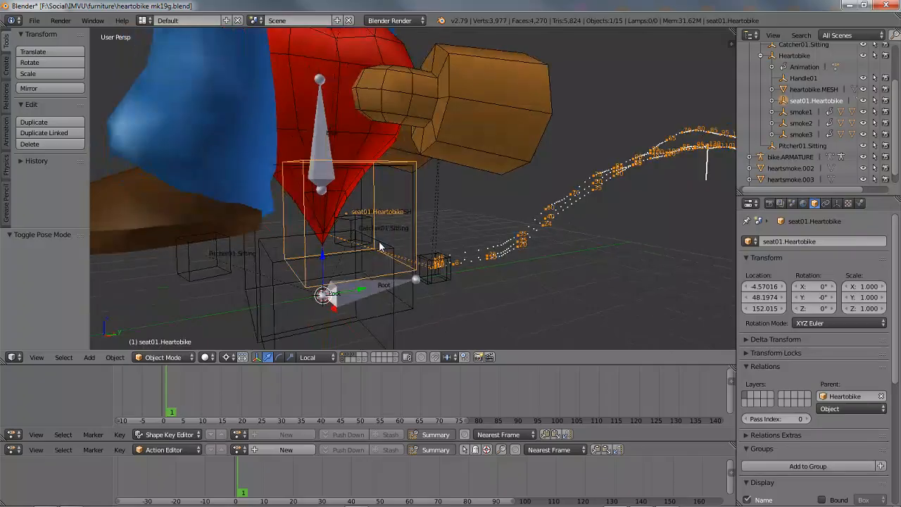
pyautogui.hotkey('shift', 's')
pyautogui.click(355, 241)
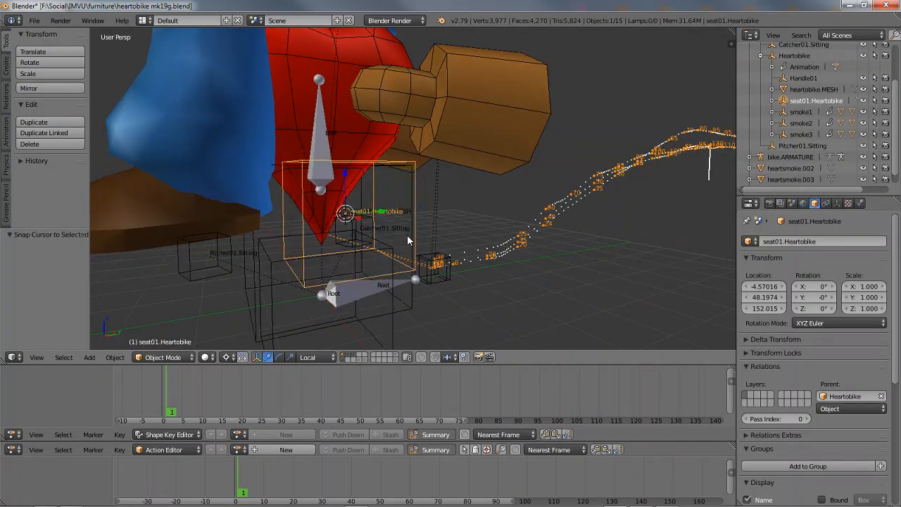
# Duplicate the bike bone of bike.ARMATURE in Edit Mode and snap the copy to the 3D cursor at the seat01.Heartobike node.
pyautogui.moveTo(407, 241); pyautogui.dragTo(367, 241, button='middle')
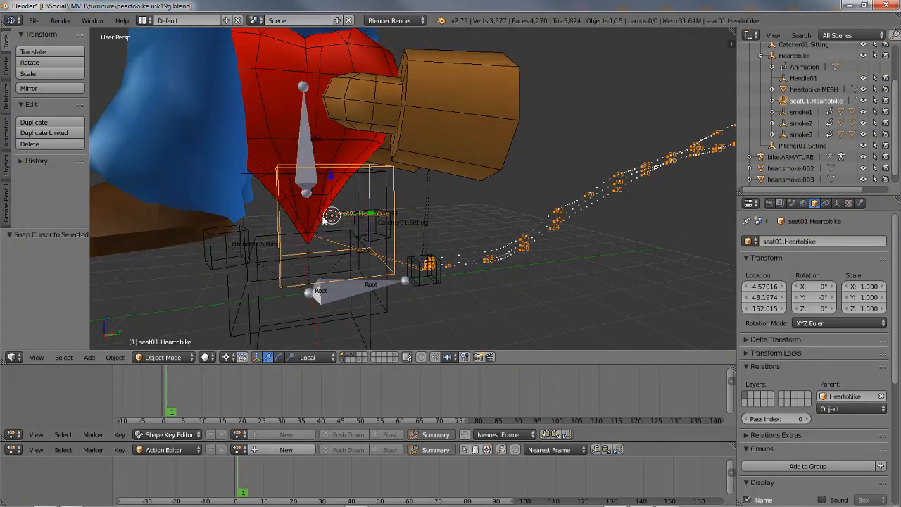
pyautogui.rightClick(307, 136)
pyautogui.rightClick(307, 175)
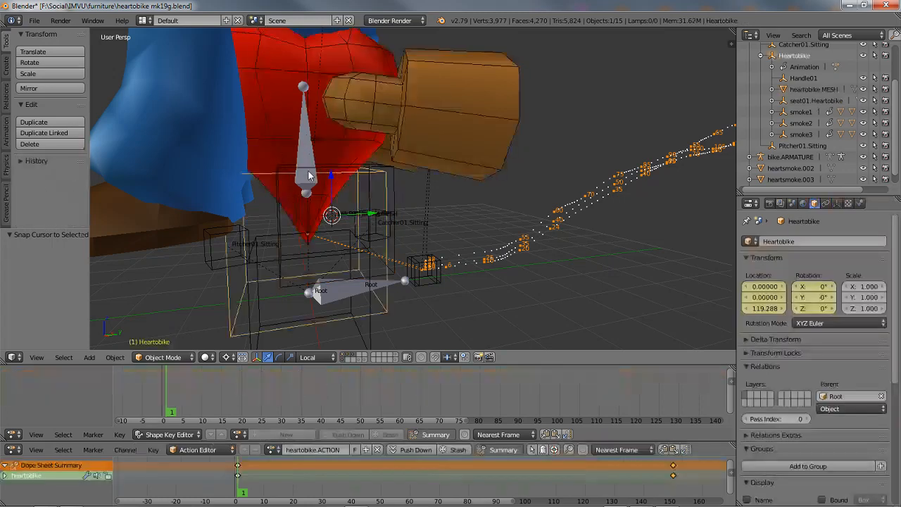
pyautogui.rightClick(308, 175)
pyautogui.rightClick(306, 175)
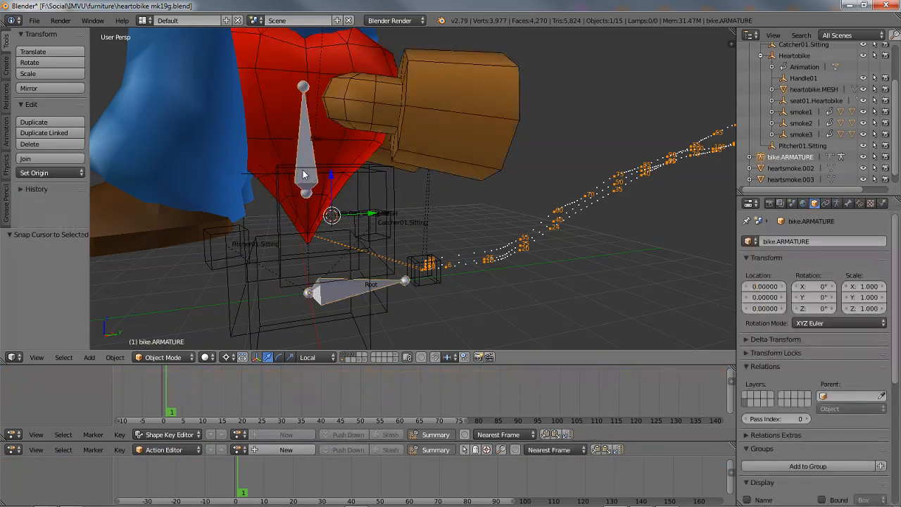
pyautogui.press('Tab')
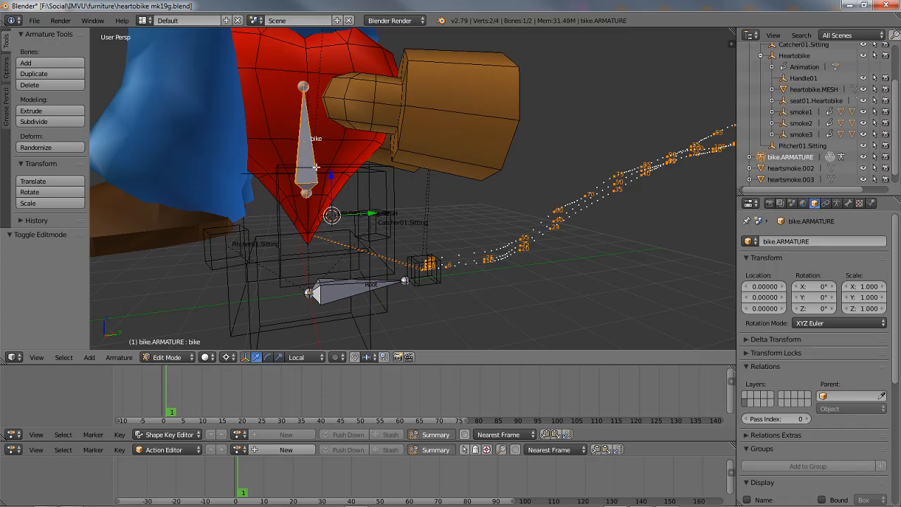
pyautogui.hotkey('shift', 'd')
pyautogui.press('Escape')
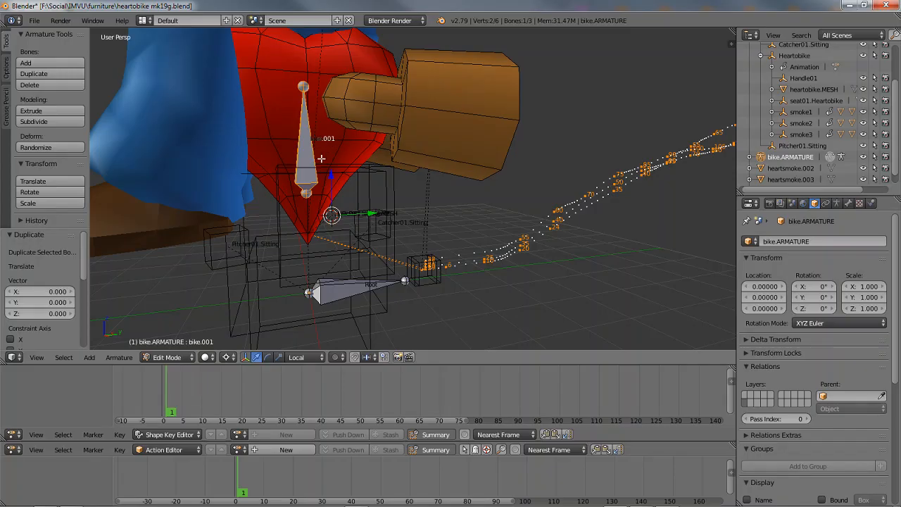
pyautogui.hotkey('shift', 's')
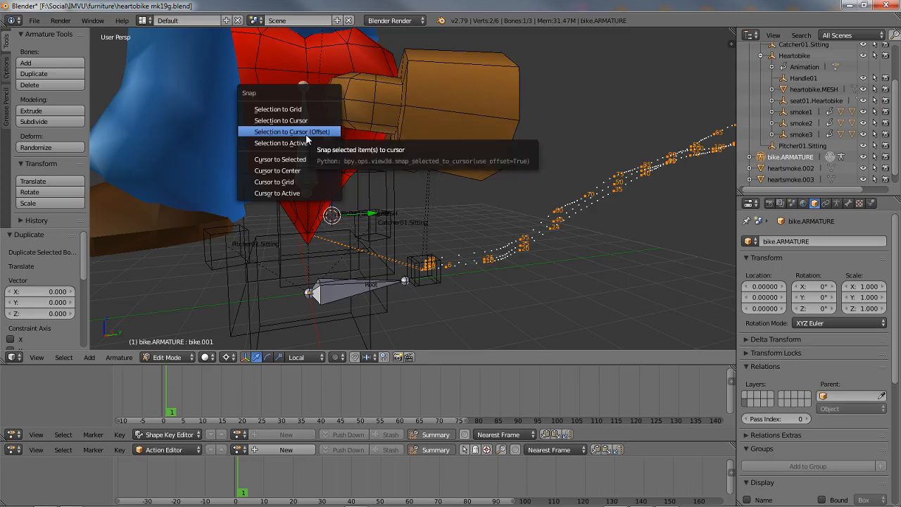
pyautogui.click(285, 120)
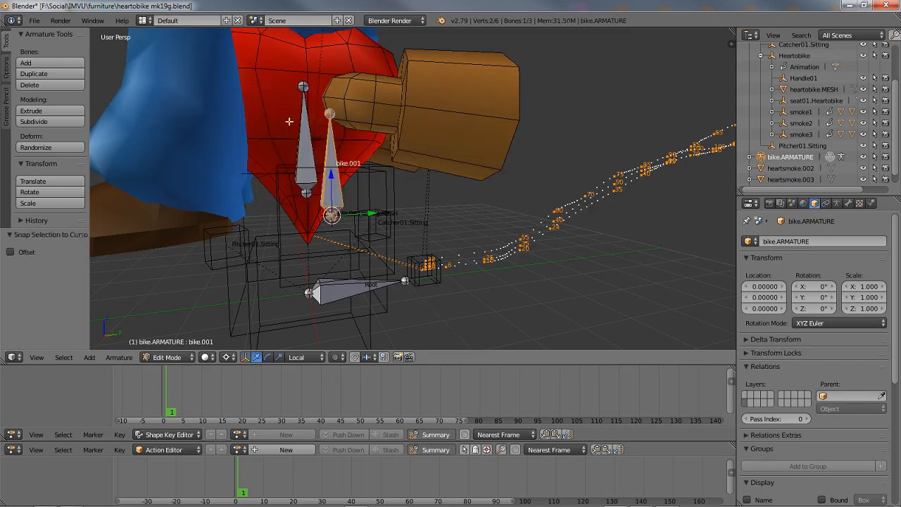
# Rename the duplicated bone at the seat node seat01.Heartobike to match that node's name.
pyautogui.moveTo(408, 225)
pyautogui.mouseDown(button='middle')
pyautogui.moveTo(423, 258)
pyautogui.moveTo(392, 238)
pyautogui.moveTo(423, 234)
pyautogui.mouseUp(button='middle')
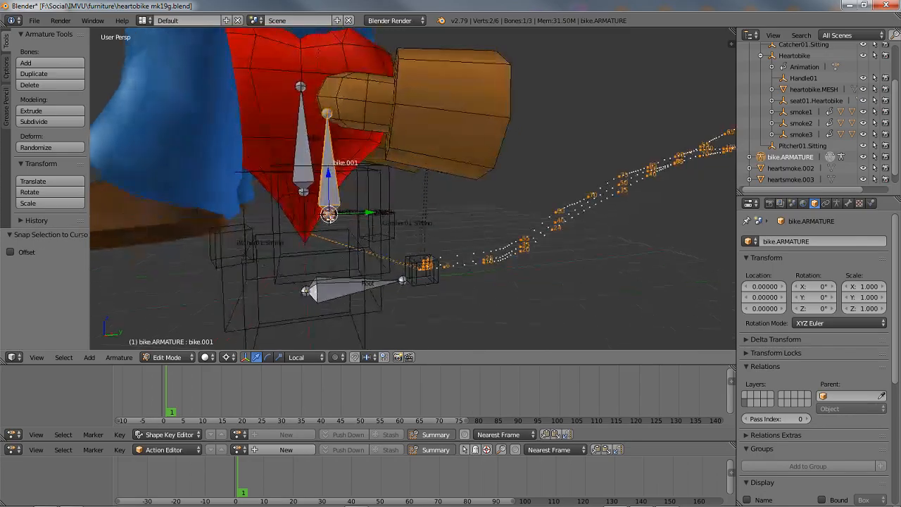
pyautogui.moveTo(331, 219); pyautogui.dragTo(338, 218, button='middle')
pyautogui.scroll(1, 337, 219)
pyautogui.press('Tab')
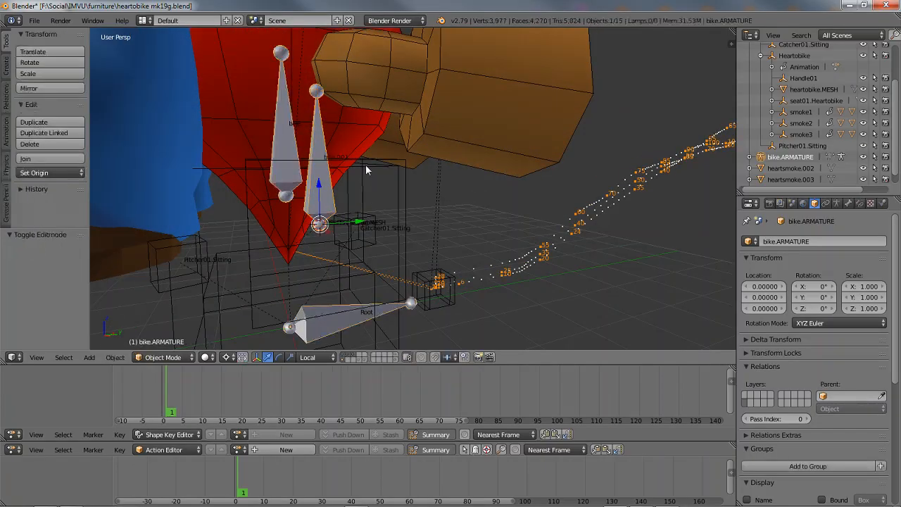
pyautogui.rightClick(365, 164)
pyautogui.moveTo(364, 166); pyautogui.dragTo(346, 195, button='middle')
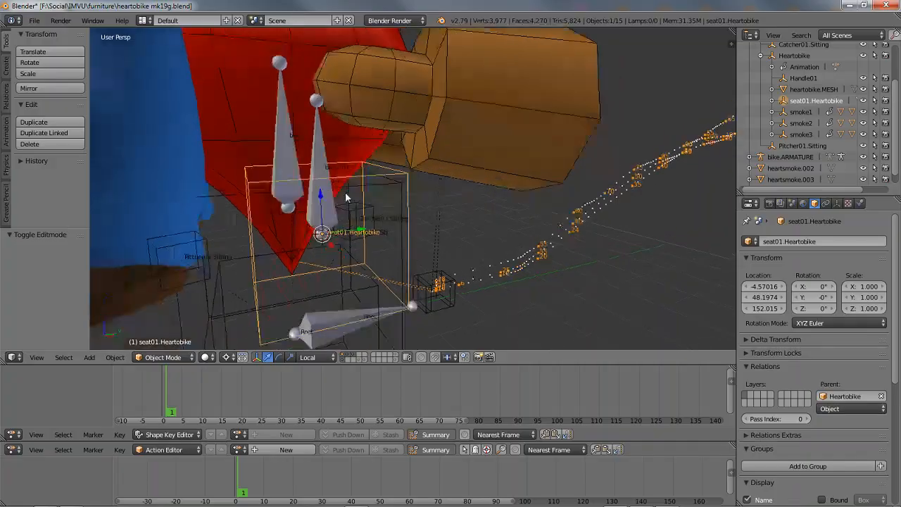
pyautogui.rightClick(320, 168)
pyautogui.rightClick(331, 224)
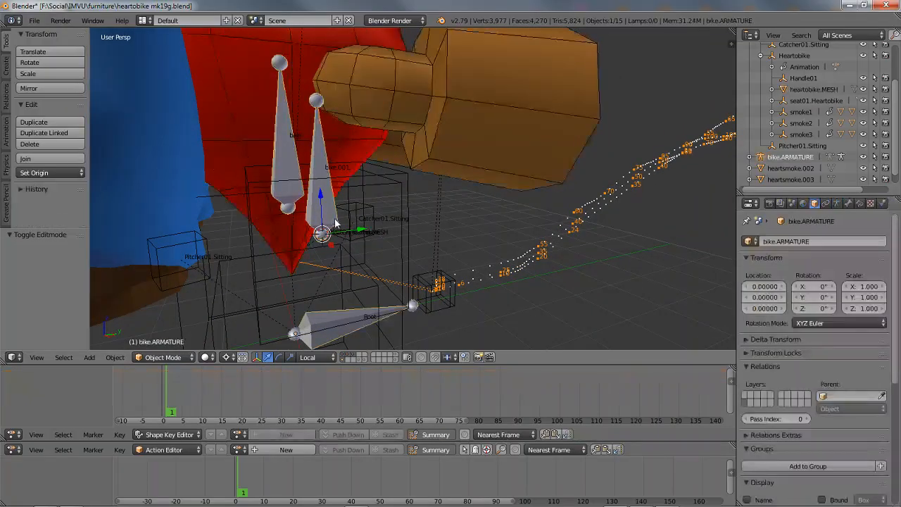
pyautogui.press('Tab')
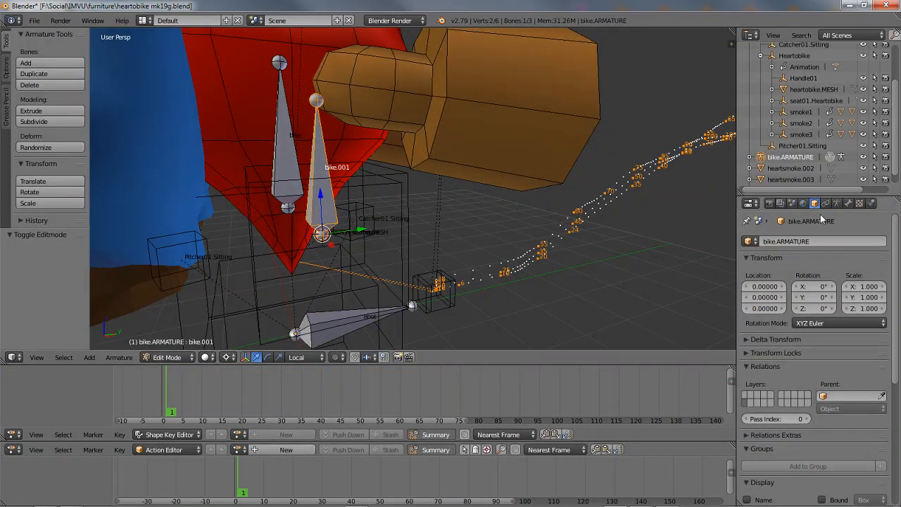
pyautogui.click(849, 205)
pyautogui.click(792, 241)
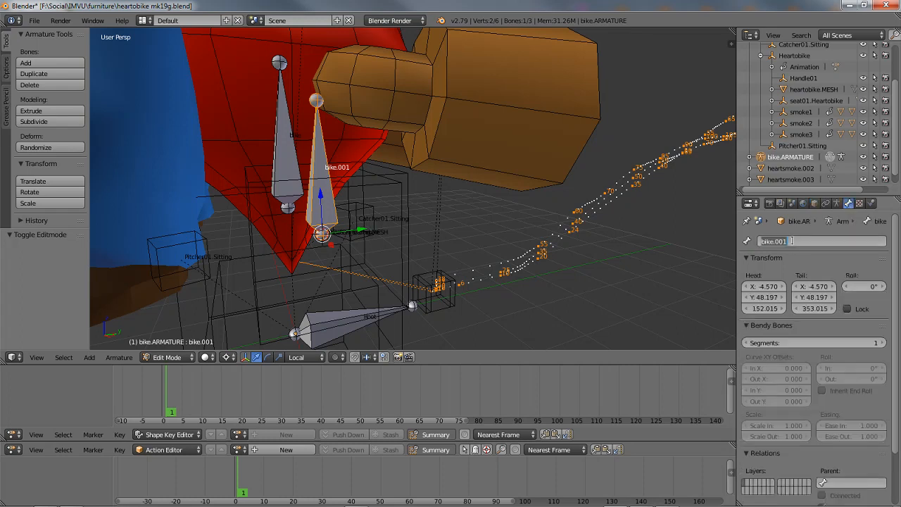
pyautogui.press('BackSpace')
pyautogui.press('Return')
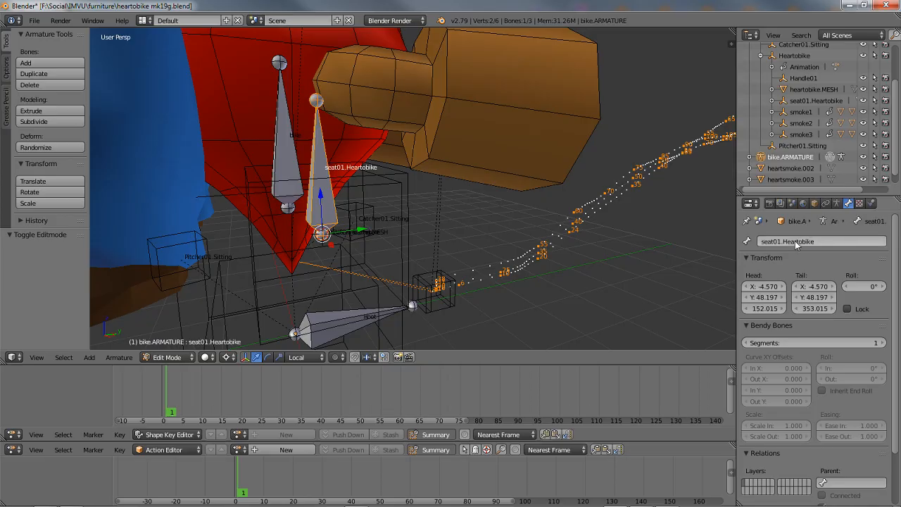
# Return to Object Mode and snap the 3D cursor to the Handle01 node.
pyautogui.moveTo(368, 145); pyautogui.dragTo(357, 187, button='middle')
pyautogui.scroll(-3, 356, 187)
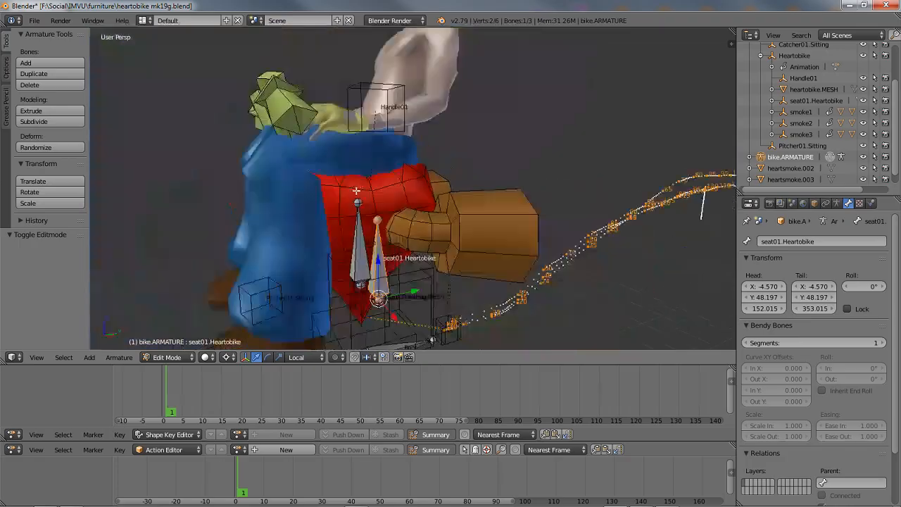
pyautogui.moveTo(353, 129); pyautogui.dragTo(382, 175, button='middle')
pyautogui.press('Tab')
pyautogui.rightClick(360, 119)
pyautogui.rightClick(360, 119)
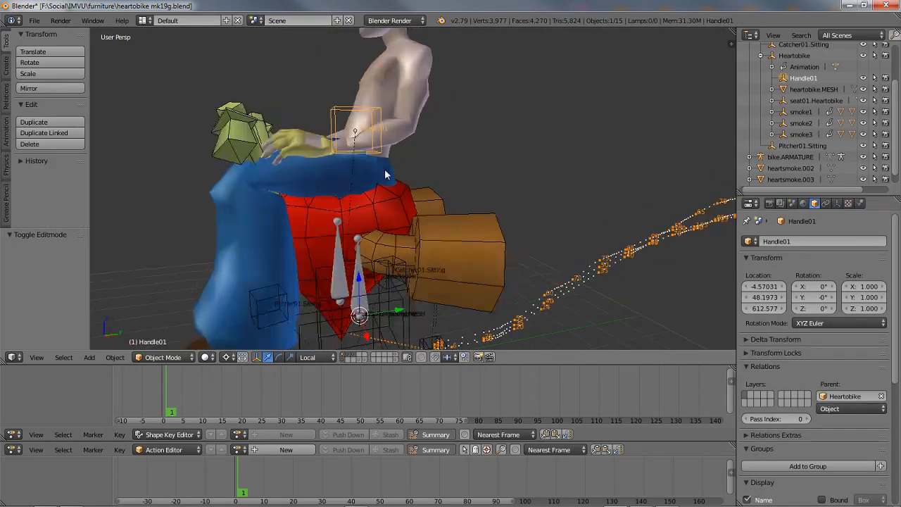
pyautogui.hotkey('shift', 's')
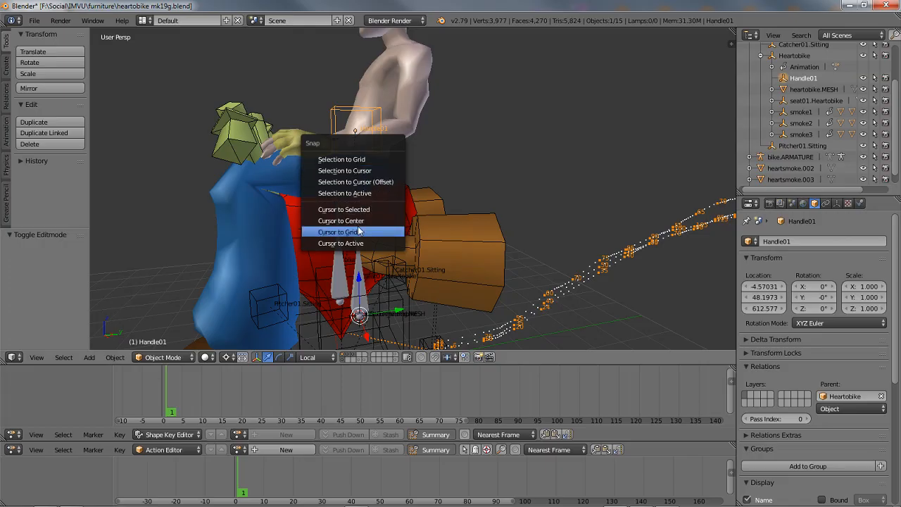
pyautogui.click(367, 210)
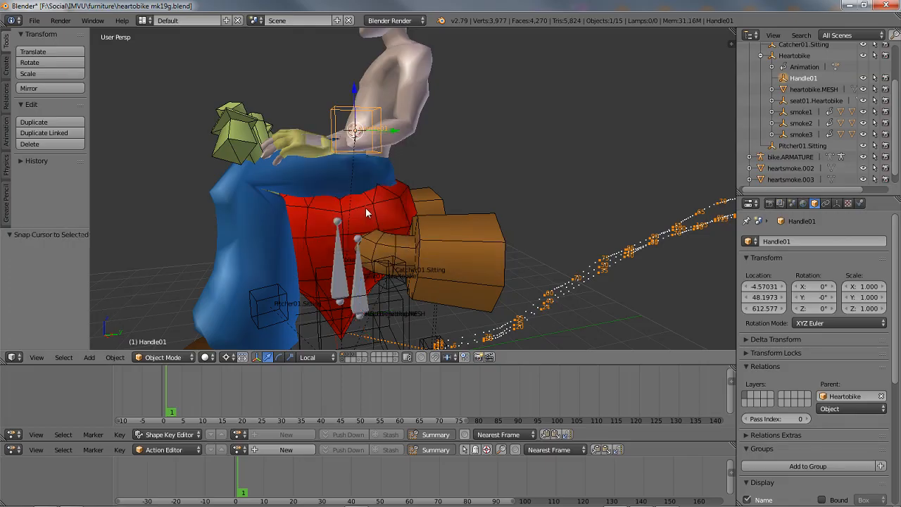
# Duplicate the seat01.Heartobike bone of bike.ARMATURE and snap the copy to the 3D cursor at the Handle01 node.
pyautogui.rightClick(358, 284)
pyautogui.press('Tab')
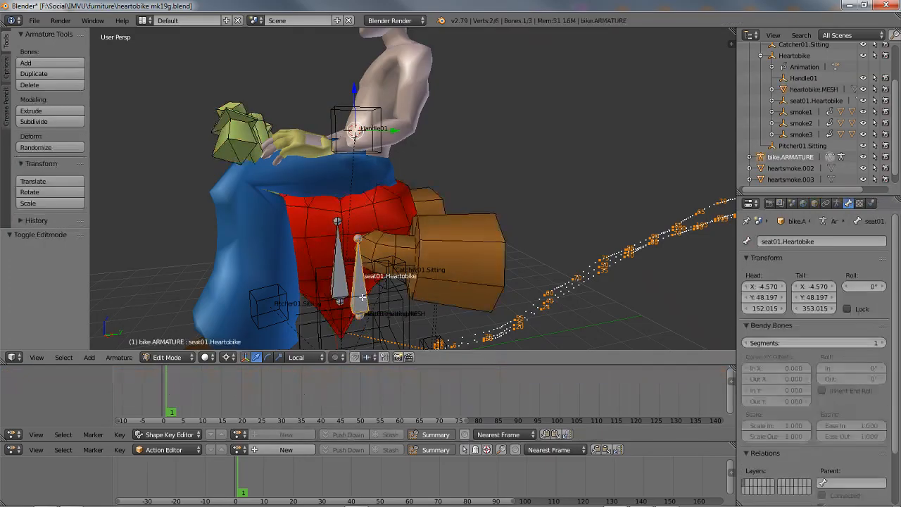
pyautogui.hotkey('shift', 'd')
pyautogui.rightClick(353, 249)
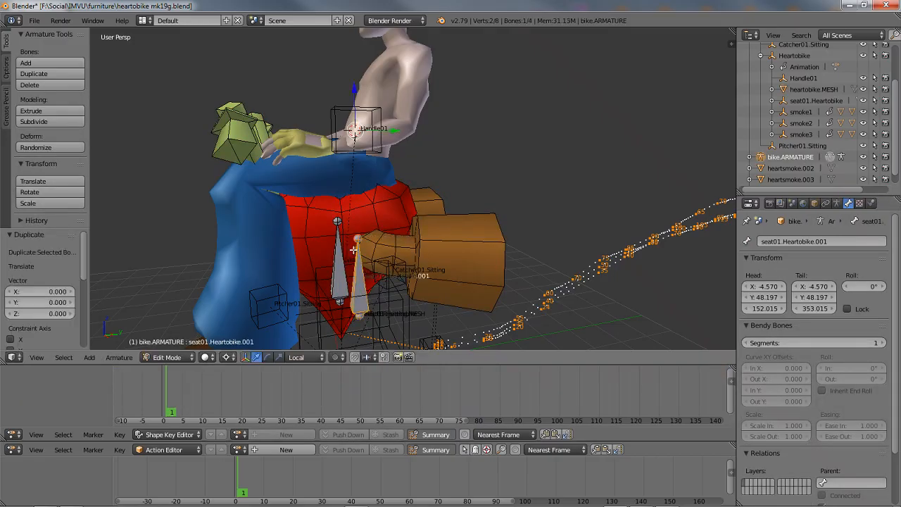
pyautogui.hotkey('shift', 's')
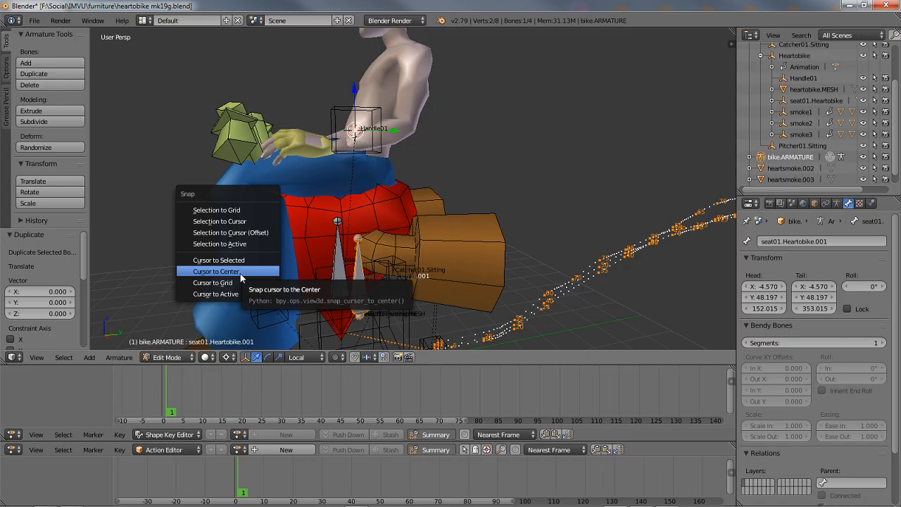
pyautogui.click(241, 221)
# Rename the duplicated bone at the handle node Handle01.
pyautogui.press('KP_Decimal')
pyautogui.moveTo(370, 192); pyautogui.dragTo(440, 214, button='middle')
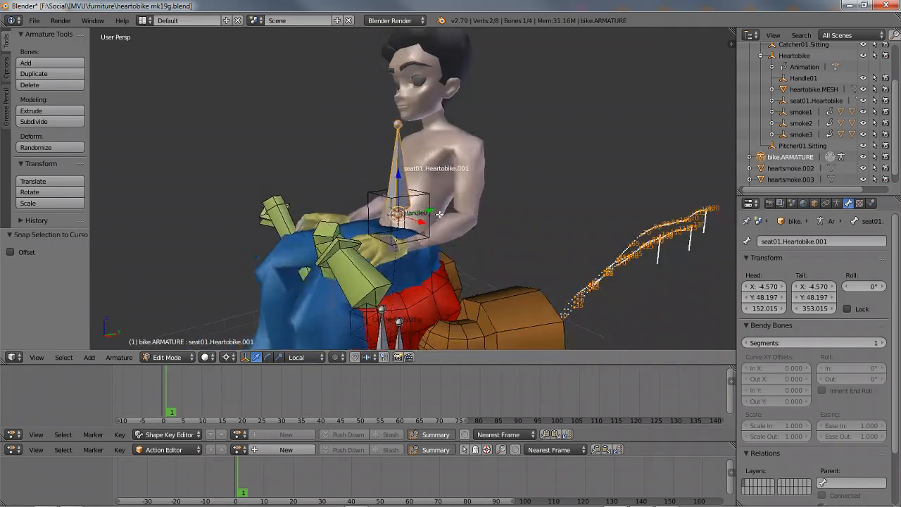
pyautogui.scroll(1, 439, 216)
pyautogui.scroll(1, 394, 259)
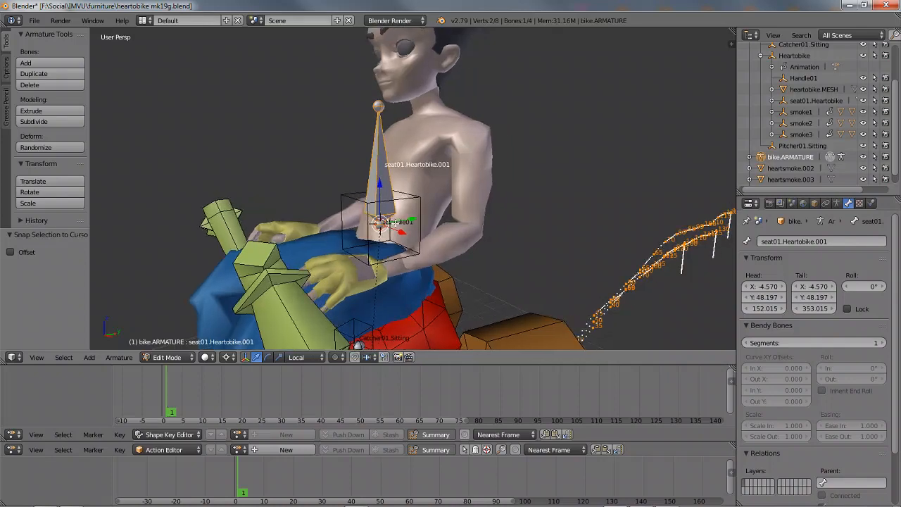
pyautogui.moveTo(398, 209); pyautogui.dragTo(374, 213, button='middle')
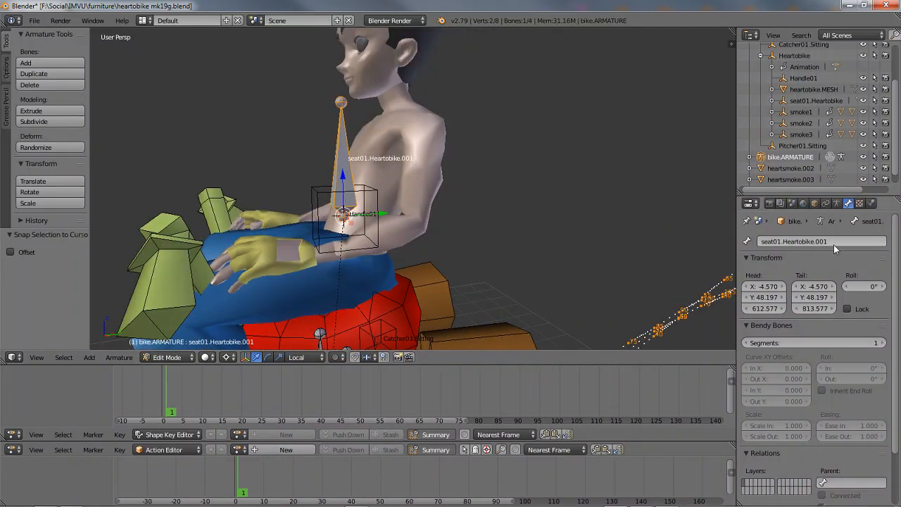
pyautogui.click(836, 242)
pyautogui.write('Hand')
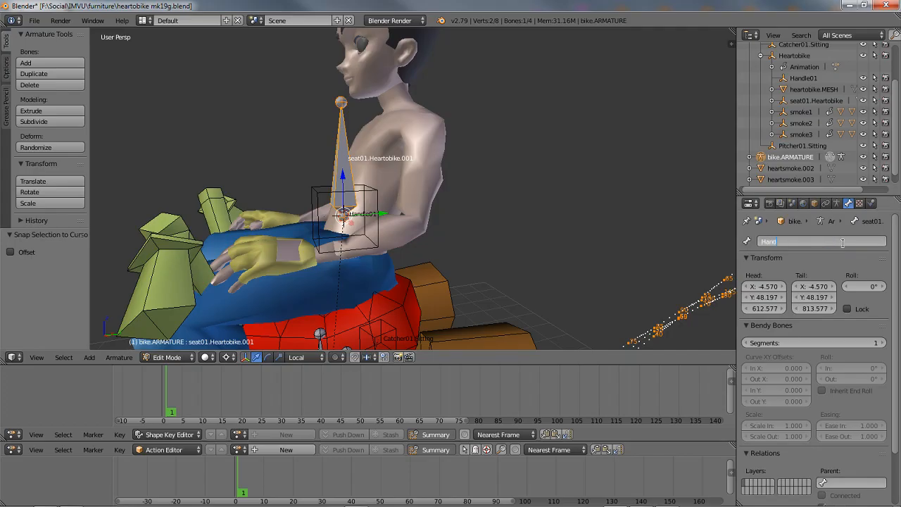
pyautogui.write('le01')
pyautogui.press('Return')
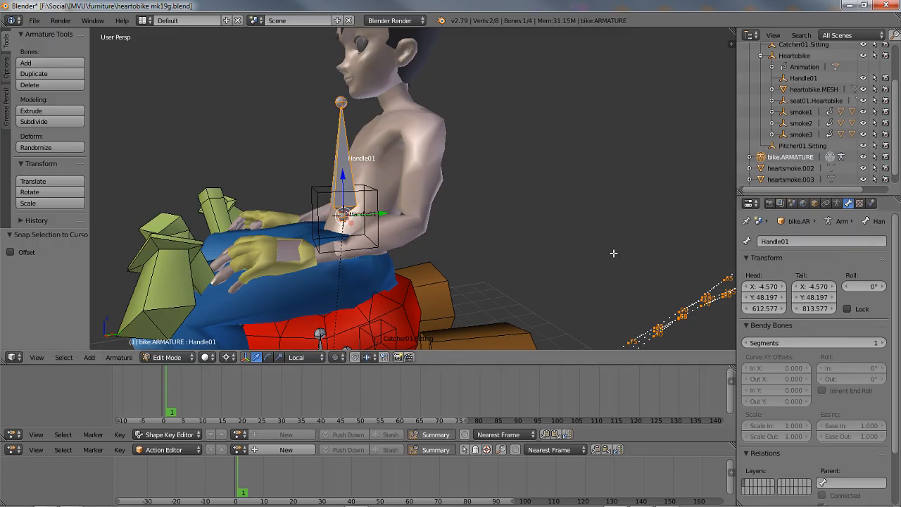
# Leave Edit Mode and snap the 3D cursor to the Pitcher01.Sitting node.
pyautogui.scroll(-5, 412, 252)
pyautogui.moveTo(412, 252); pyautogui.dragTo(487, 240, button='middle')
pyautogui.press('Tab')
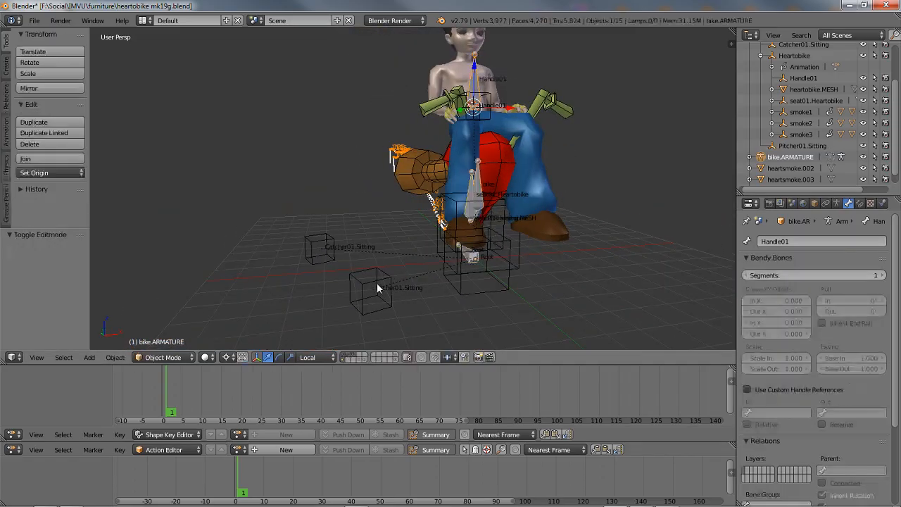
pyautogui.rightClick(372, 288)
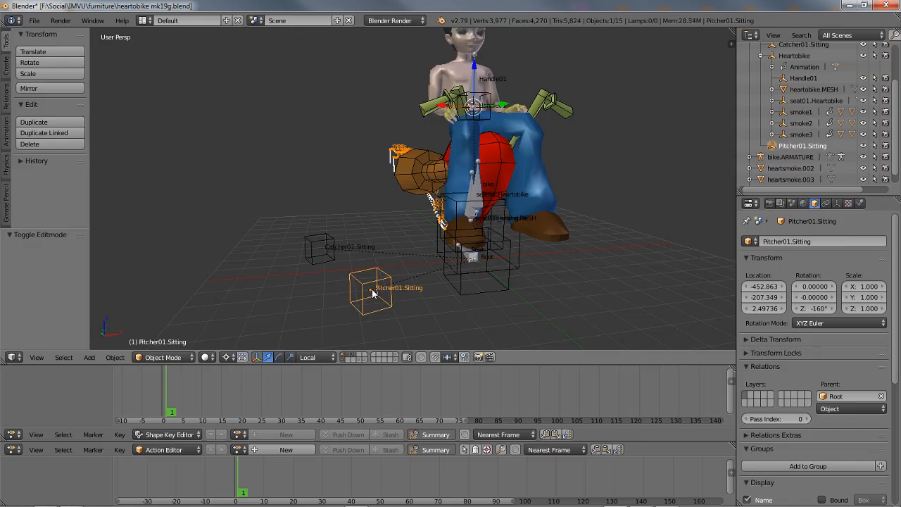
pyautogui.hotkey('shift', 's')
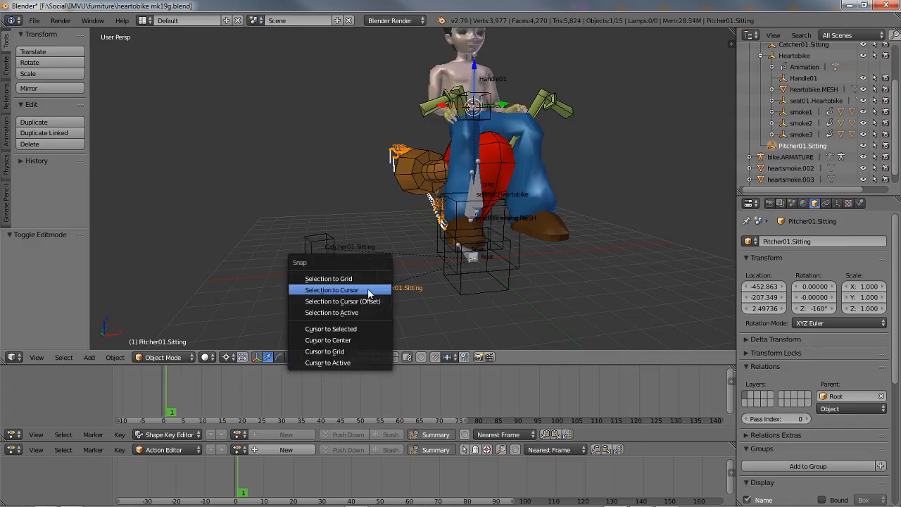
pyautogui.click(351, 329)
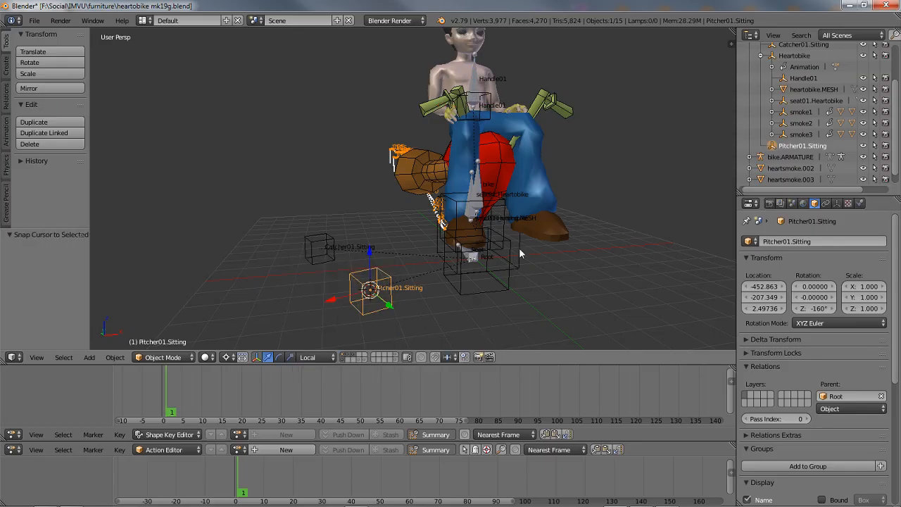
# Duplicate the Handle01 bone of bike.ARMATURE and snap the copy to the 3D cursor at the Pitcher01.Sitting node.
pyautogui.rightClick(473, 86)
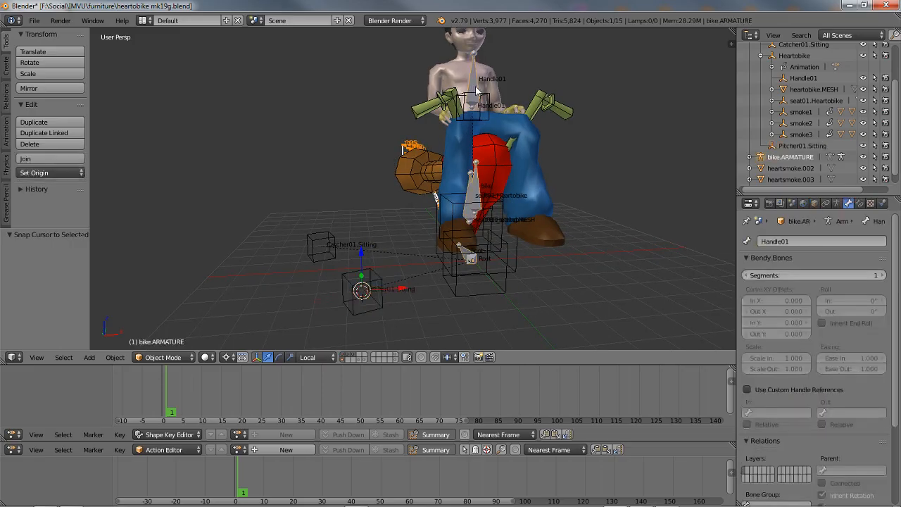
pyautogui.press('Tab')
pyautogui.hotkey('shift', 'd')
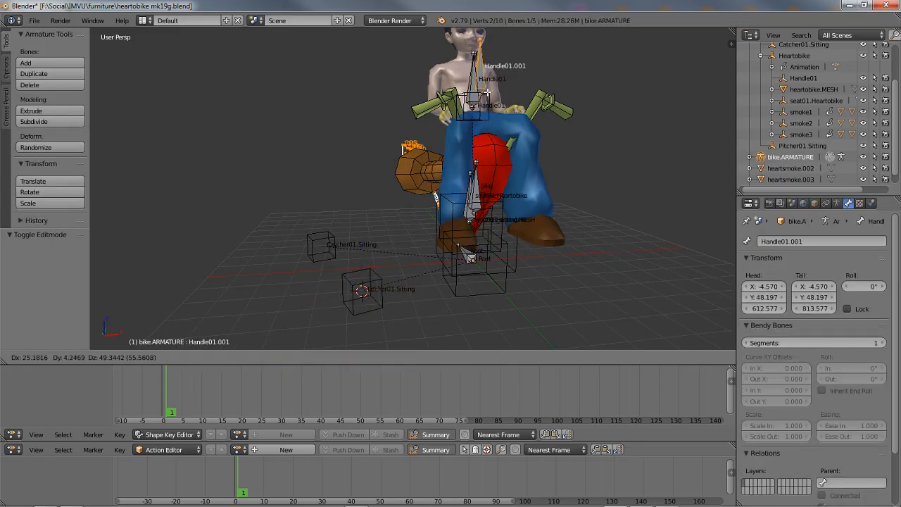
pyautogui.rightClick(504, 92)
pyautogui.hotkey('shift', 's')
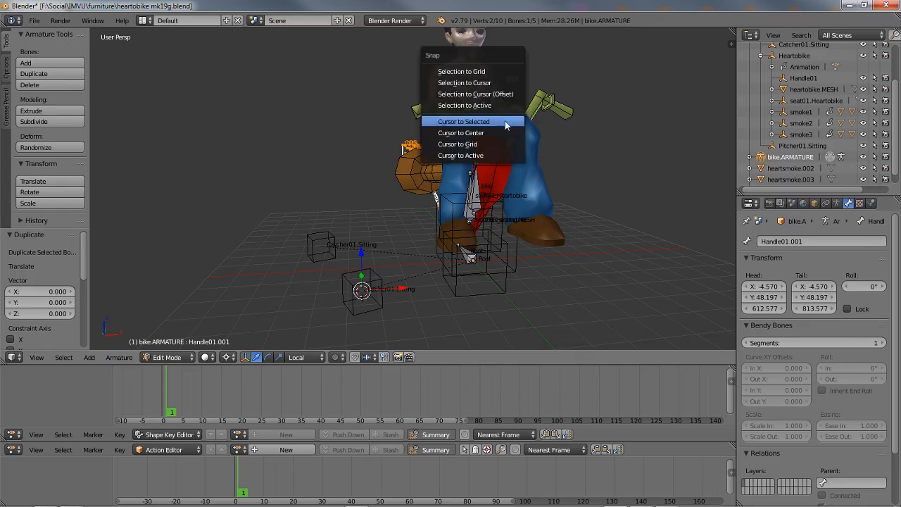
pyautogui.click(479, 84)
# Leave Edit Mode and snap the 3D cursor to the Catcher01.Sitting node.
pyautogui.press('Tab')
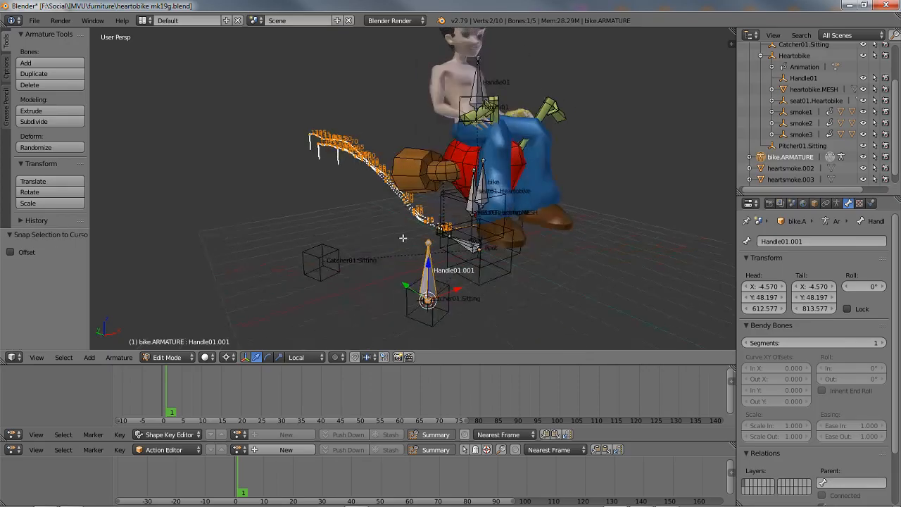
pyautogui.rightClick(326, 267)
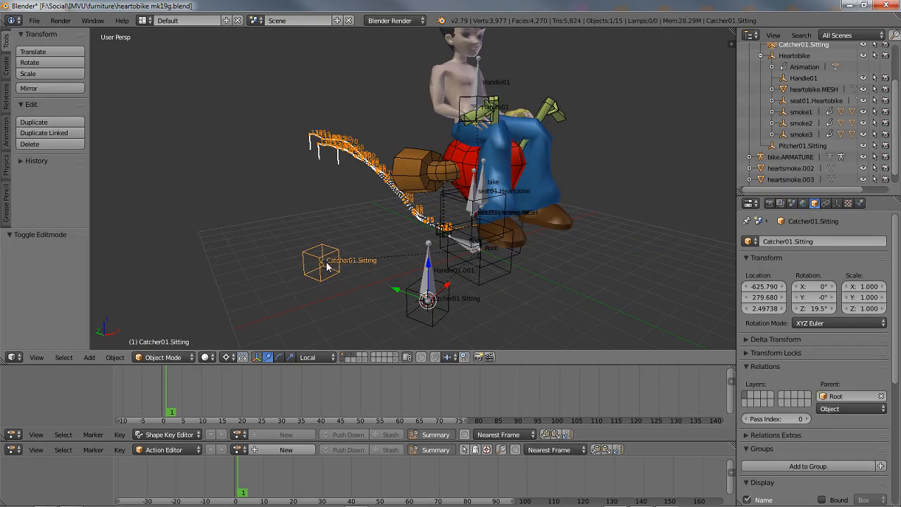
pyautogui.hotkey('shift', 's')
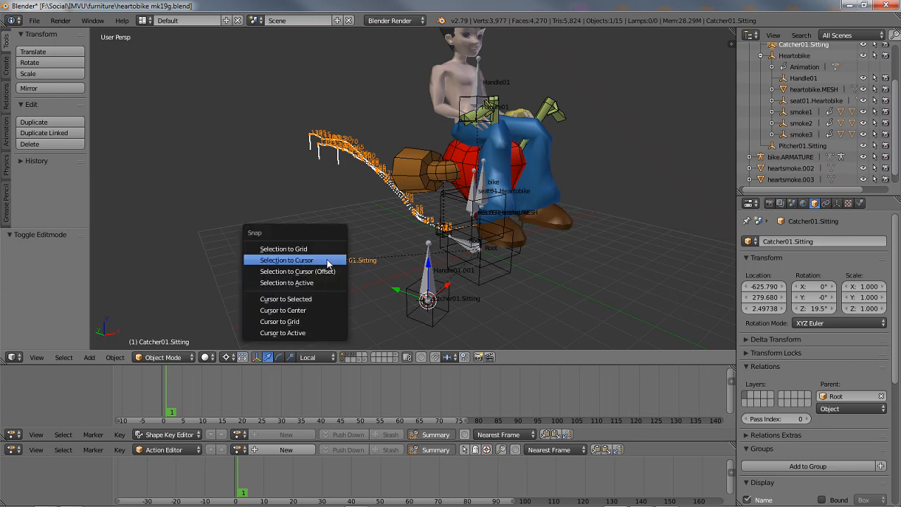
pyautogui.click(310, 302)
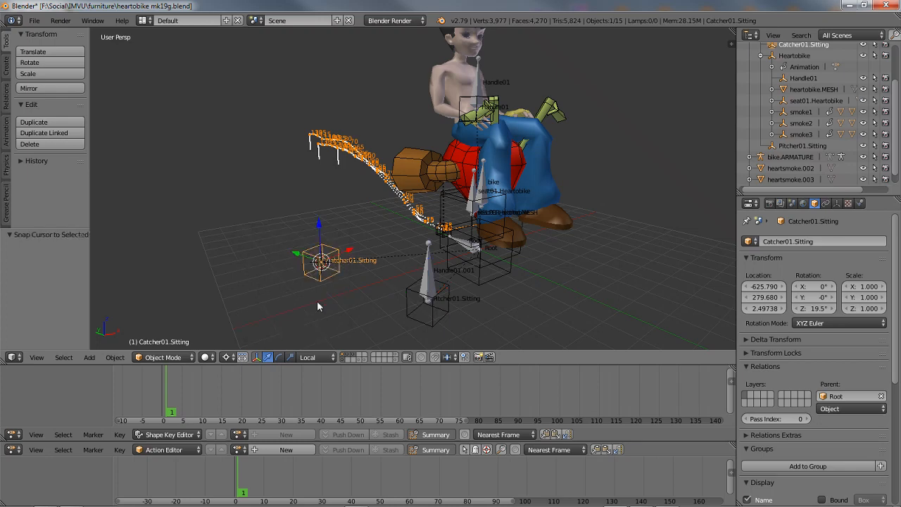
# Duplicate the bike.ARMATURE bone at the Pitcher01.Sitting node and snap the copy to the 3D cursor at Catcher01.Sitting.
pyautogui.rightClick(431, 275)
pyautogui.press('Tab')
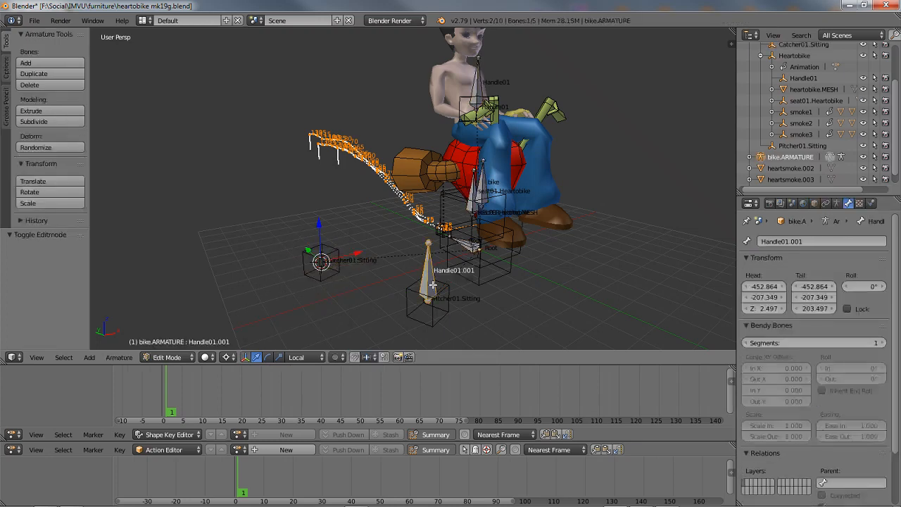
pyautogui.hotkey('shift', 'd')
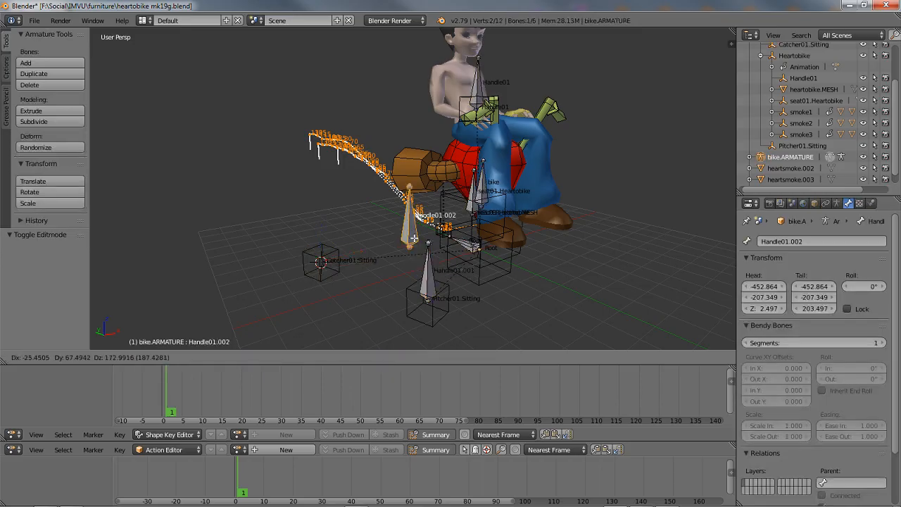
pyautogui.press('Escape')
pyautogui.hotkey('shift', 's')
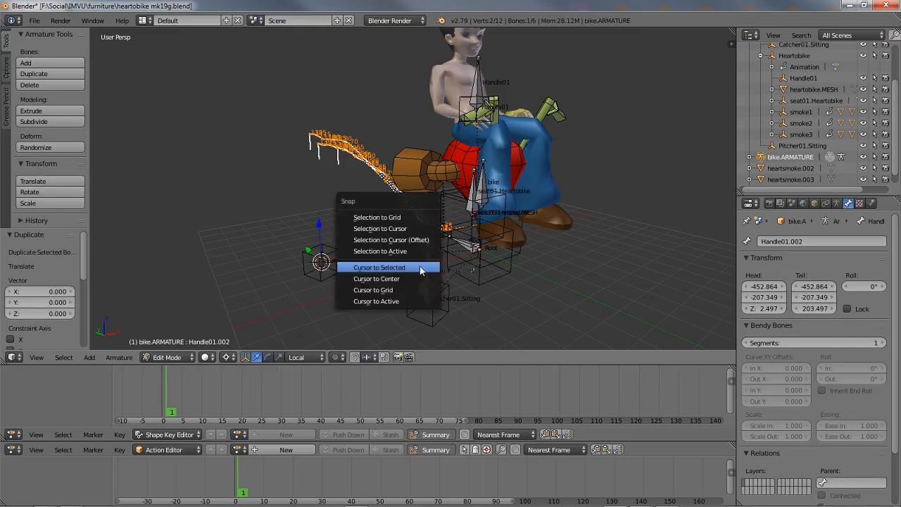
pyautogui.click(386, 228)
pyautogui.moveTo(534, 283); pyautogui.dragTo(501, 286, button='middle')
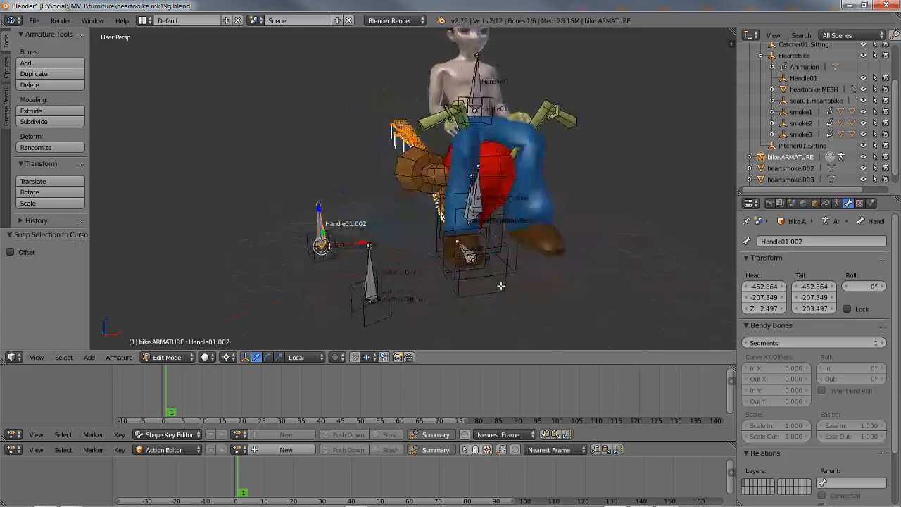
pyautogui.moveTo(483, 230); pyautogui.dragTo(418, 208, button='middle')
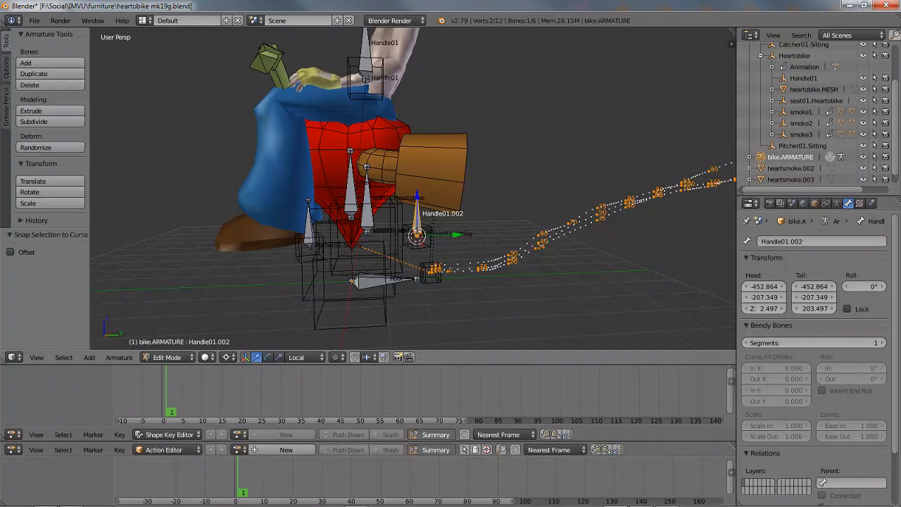
# Save the bike scene as a new file named heartobike mk21.blend.
pyautogui.click(33, 21)
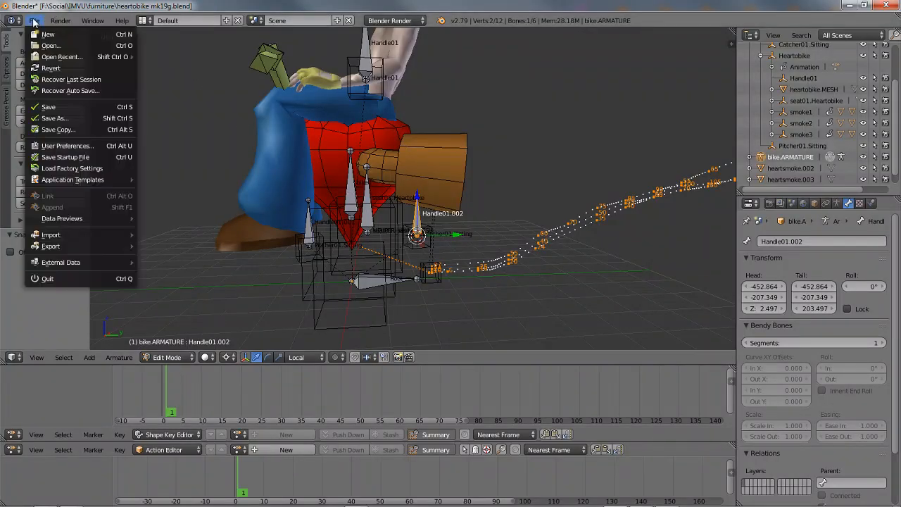
pyautogui.click(68, 117)
pyautogui.click(193, 63)
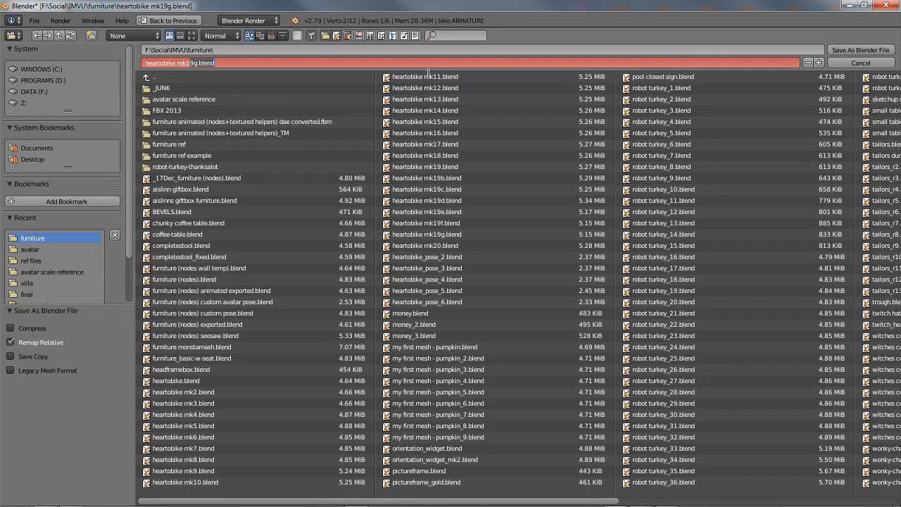
pyautogui.press('BackSpace')
pyautogui.press('Return')
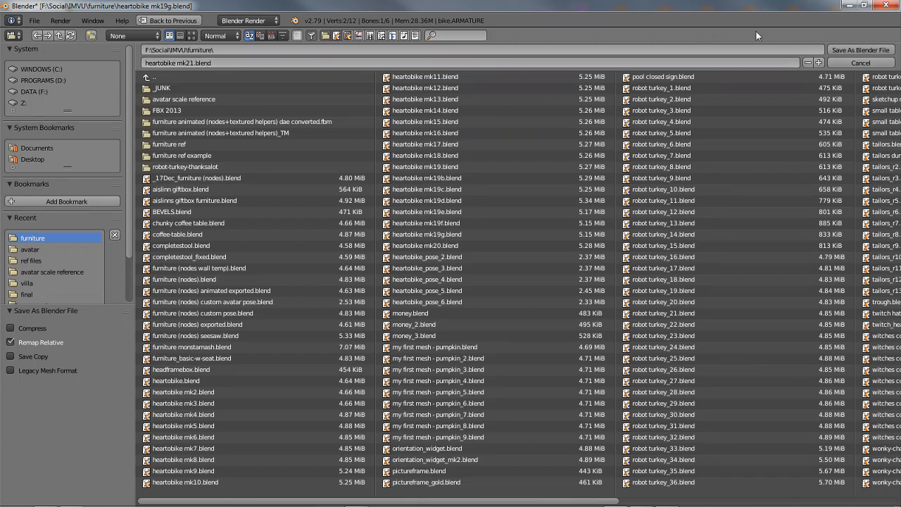
pyautogui.click(860, 50)
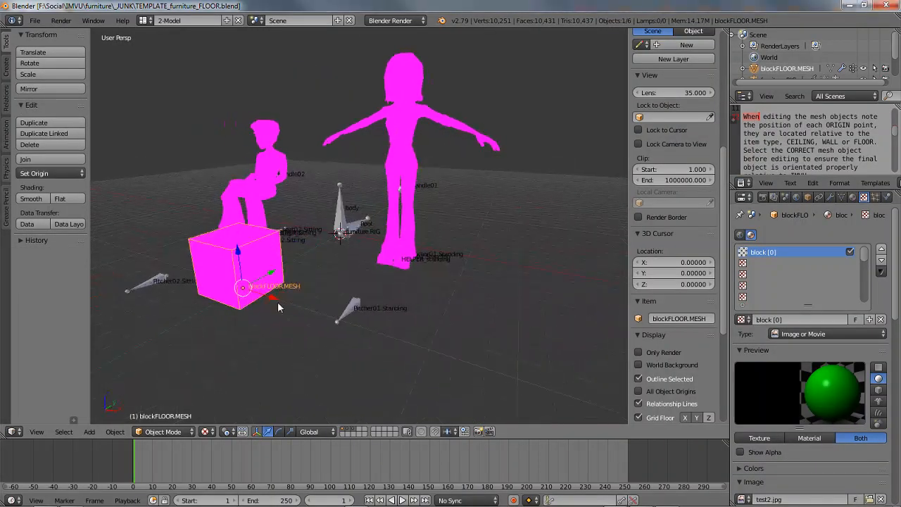
# Examine how the sitting.RIG bones in TEMPLATE_furniture_FLOOR.blend are oriented, using Edit Mode and wireframe shading.
pyautogui.scroll(4, 262, 288)
pyautogui.moveTo(262, 288); pyautogui.dragTo(330, 299, button='middle')
pyautogui.moveTo(146, 313); pyautogui.dragTo(386, 327, button='middle')
pyautogui.rightClick(343, 318)
pyautogui.press('Tab')
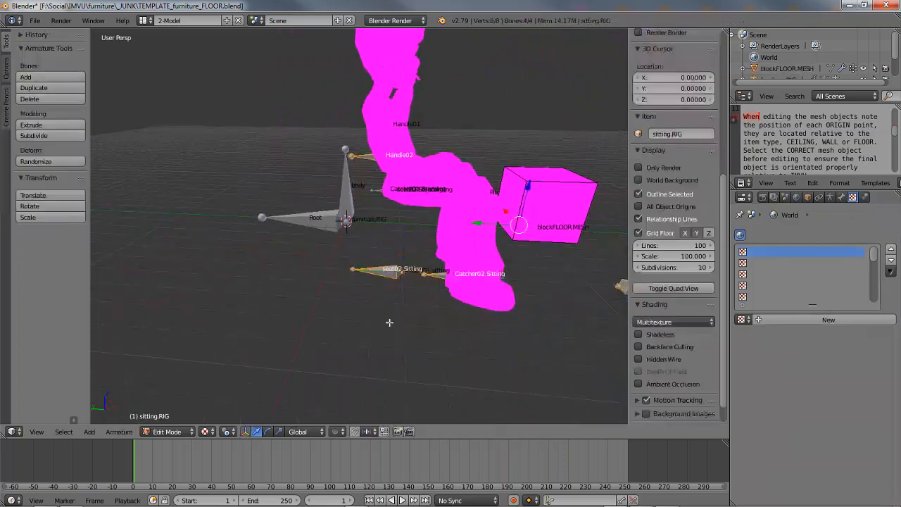
pyautogui.moveTo(441, 303)
pyautogui.mouseDown(button='middle')
pyautogui.moveTo(317, 296)
pyautogui.moveTo(540, 290)
pyautogui.mouseUp(button='middle')
pyautogui.hotkey('alt', 'z')
pyautogui.press('z')
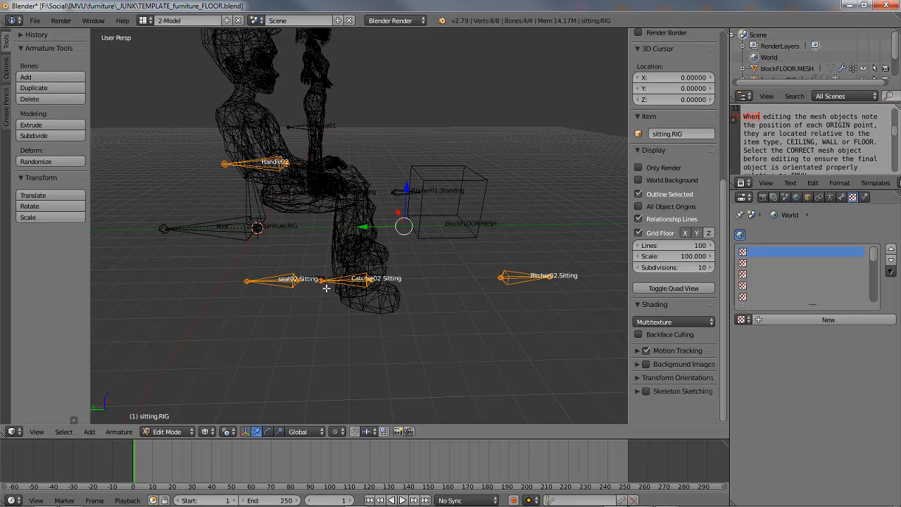
pyautogui.moveTo(317, 288)
pyautogui.mouseDown(button='middle')
pyautogui.moveTo(313, 268)
pyautogui.moveTo(300, 299)
pyautogui.moveTo(303, 289)
pyautogui.moveTo(267, 289)
pyautogui.moveTo(310, 288)
pyautogui.mouseUp(button='middle')
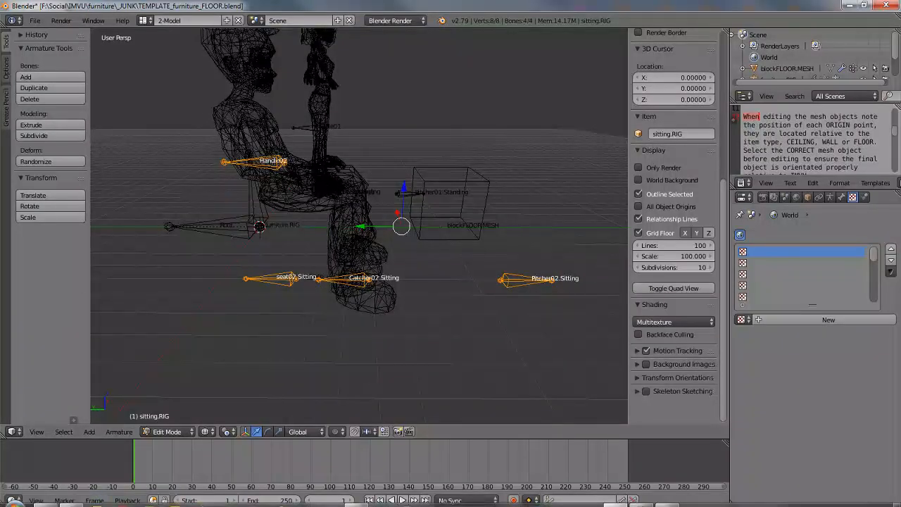
# Start a second Blender instance, open the recent file heartobike mk21.blend and inspect the bike.ARMATURE bones.
pyautogui.click(14, 499)
pyautogui.click(58, 240)
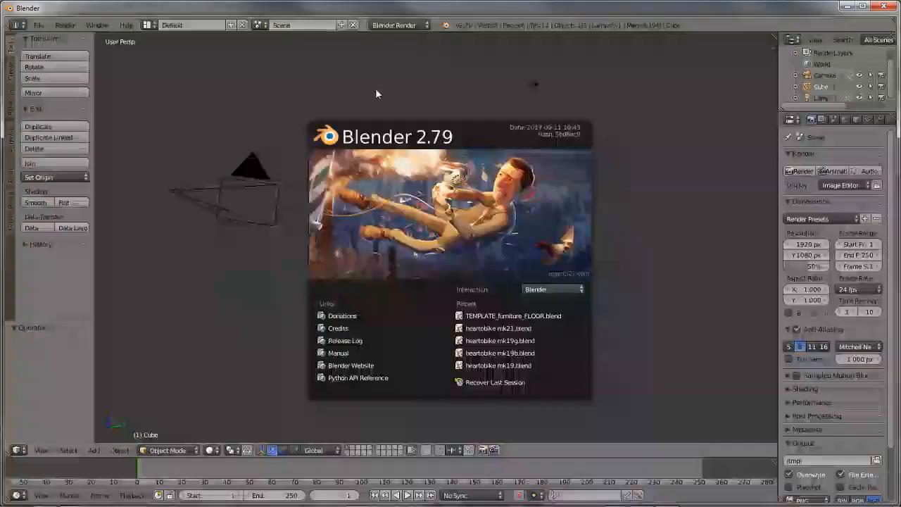
pyautogui.click(496, 328)
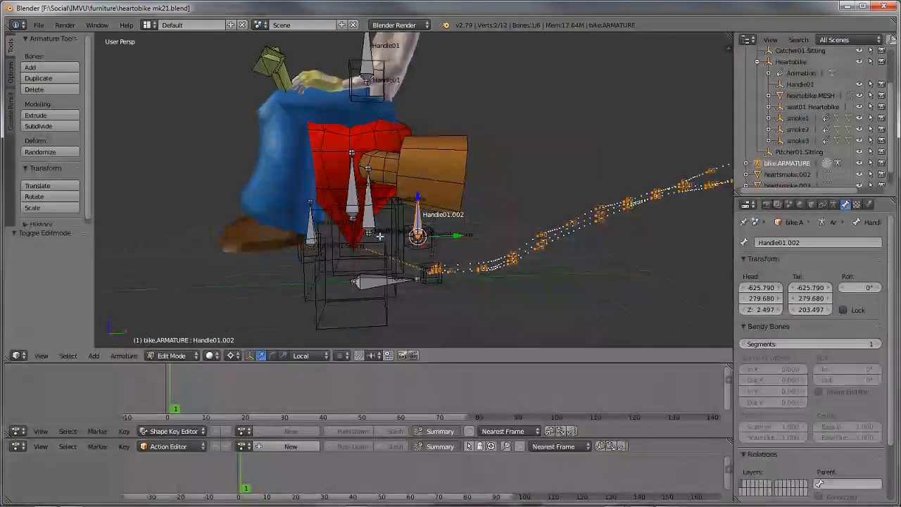
pyautogui.moveTo(442, 285); pyautogui.dragTo(578, 226, button='middle')
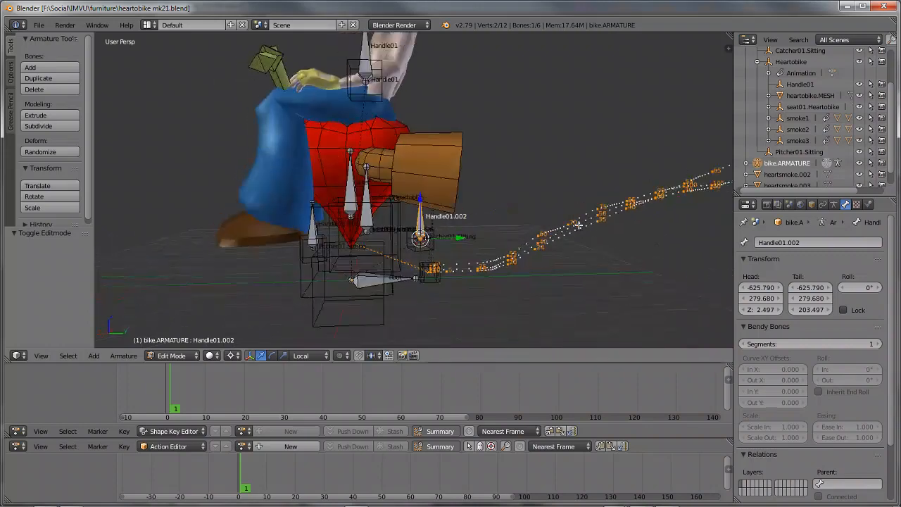
pyautogui.moveTo(444, 231); pyautogui.dragTo(233, 240, button='middle')
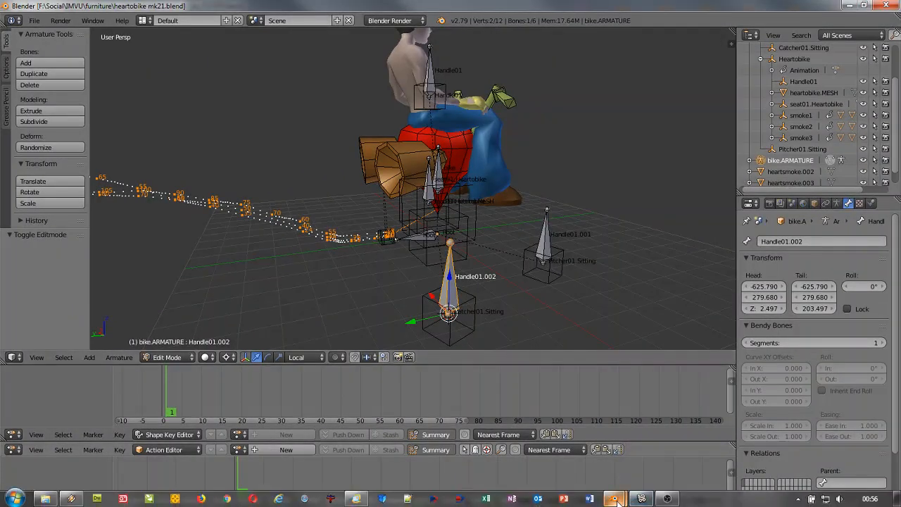
# Switch back to the furniture template window and compare the direction of the Handle02, seat, Catcher and Pitcher bones.
pyautogui.moveTo(614, 499)
pyautogui.click(559, 460)
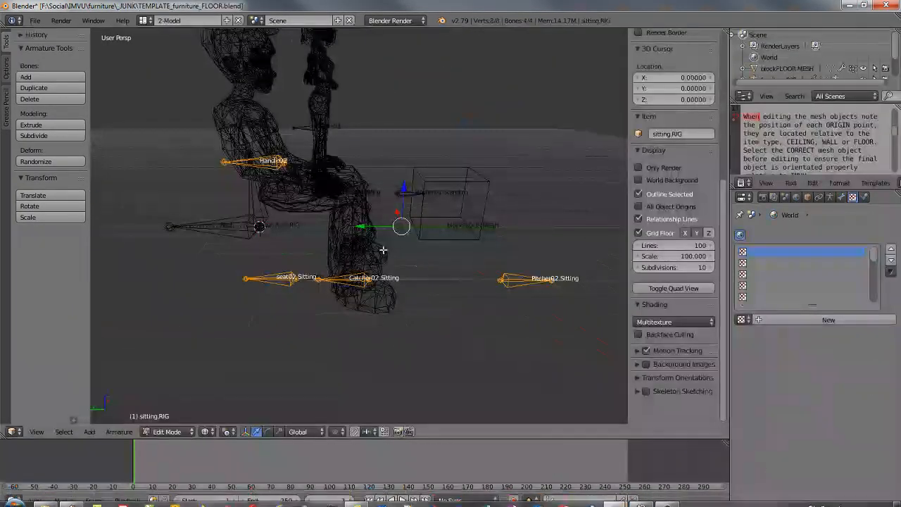
pyautogui.keyDown('shift'); pyautogui.moveTo(340, 247); pyautogui.dragTo(340, 314, button='middle'); pyautogui.keyUp('shift')
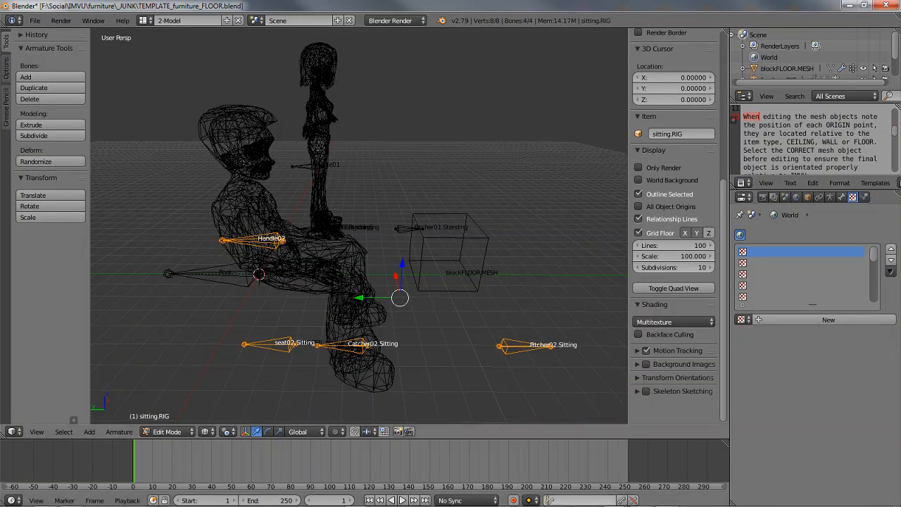
# Return to the heartobike mk21.blend window and snap the 3D cursor to the base joint of the Handle01 bone.
pyautogui.moveTo(614, 503)
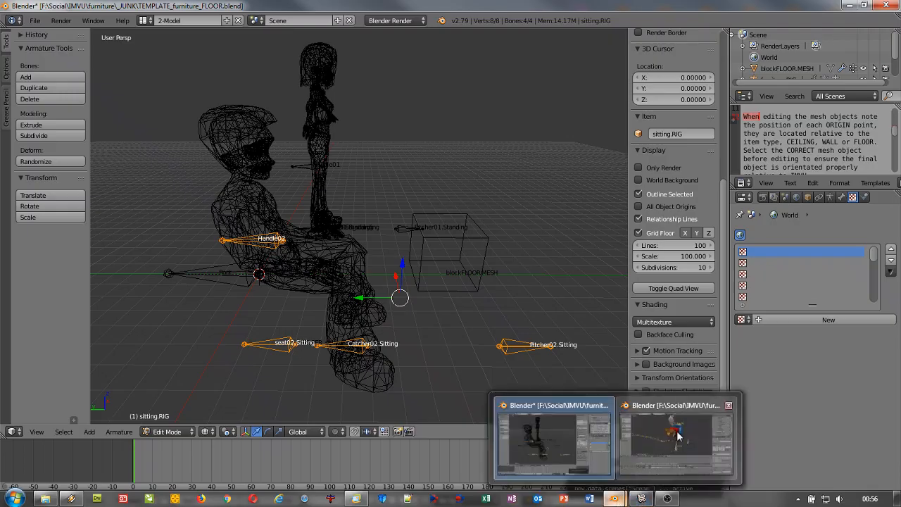
pyautogui.click(681, 434)
pyautogui.moveTo(429, 200); pyautogui.dragTo(331, 253, button='middle')
pyautogui.scroll(3, 331, 254)
pyautogui.scroll(1, 331, 253)
pyautogui.rightClick(316, 98)
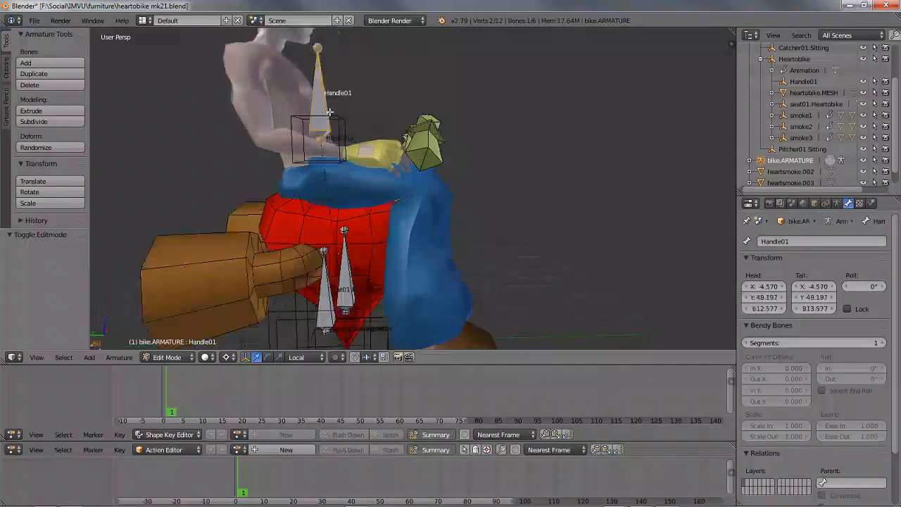
pyautogui.moveTo(316, 98); pyautogui.dragTo(403, 189, button='middle')
pyautogui.rightClick(385, 171)
pyautogui.hotkey('shift', 's')
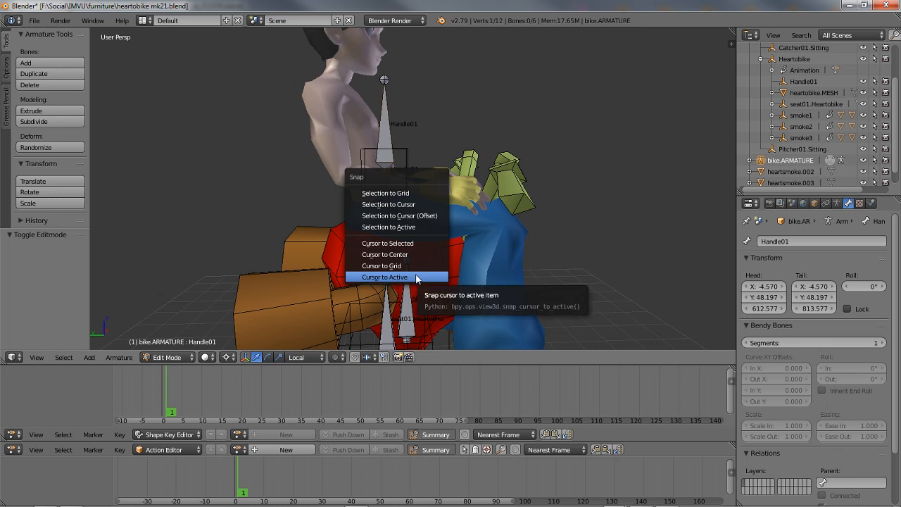
pyautogui.click(419, 244)
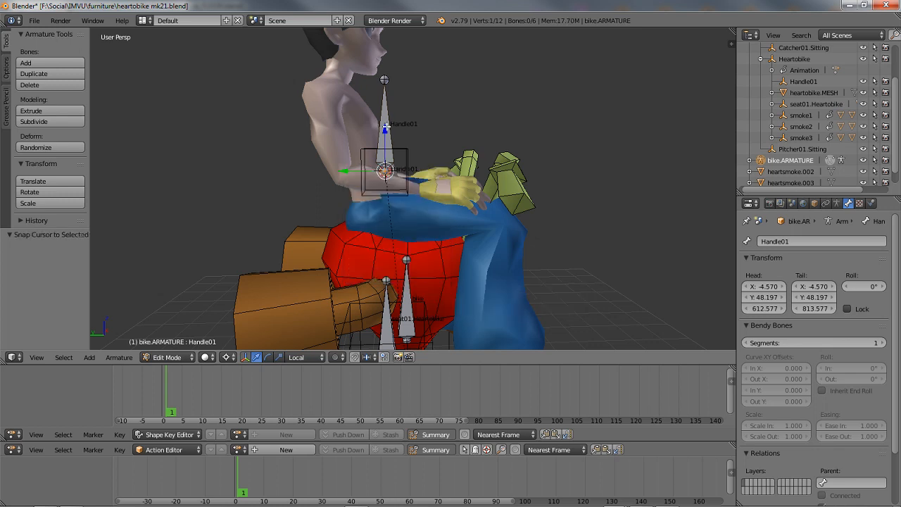
# Rotate the whole Handle01 bone by -90° about the global X axis.
pyautogui.moveTo(419, 130); pyautogui.dragTo(478, 186, button='middle')
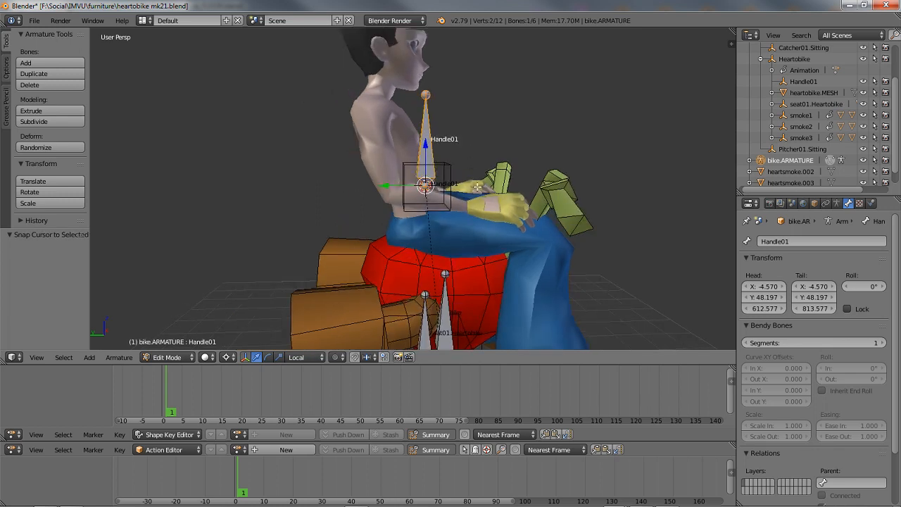
pyautogui.press('r')
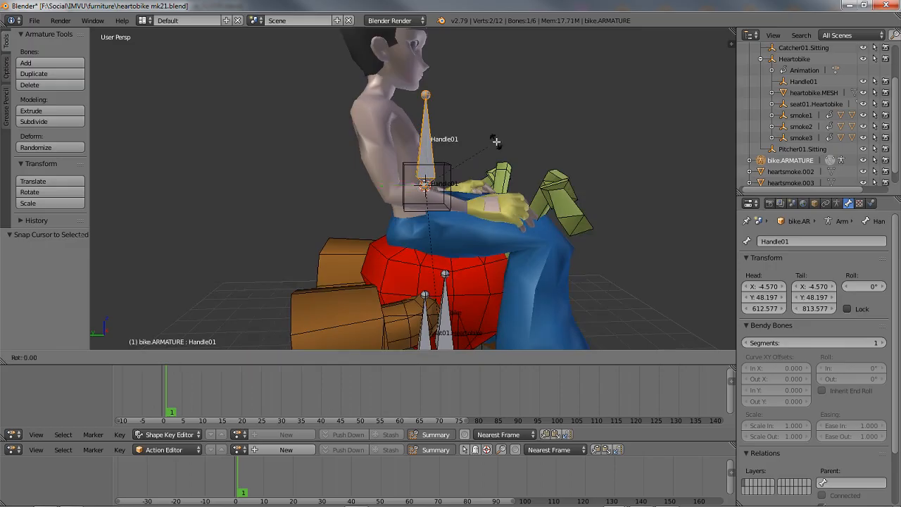
pyautogui.press('x')
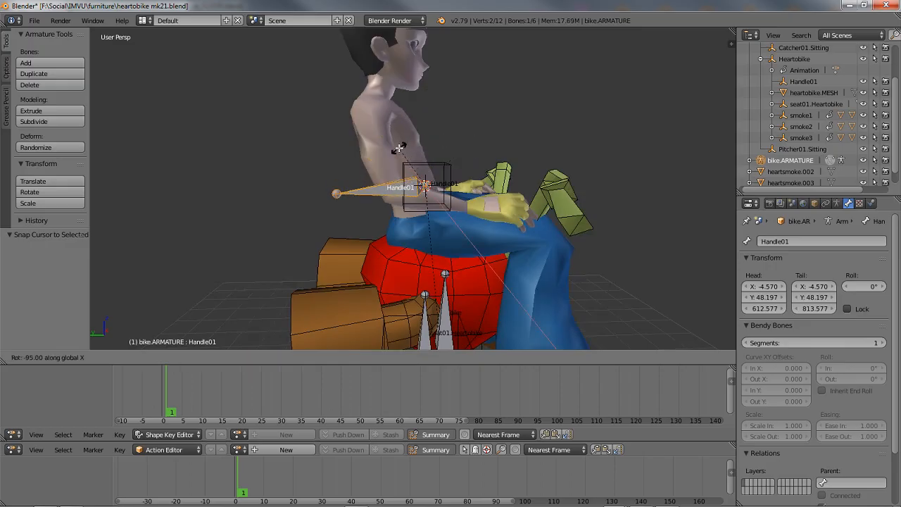
pyautogui.click(403, 146)
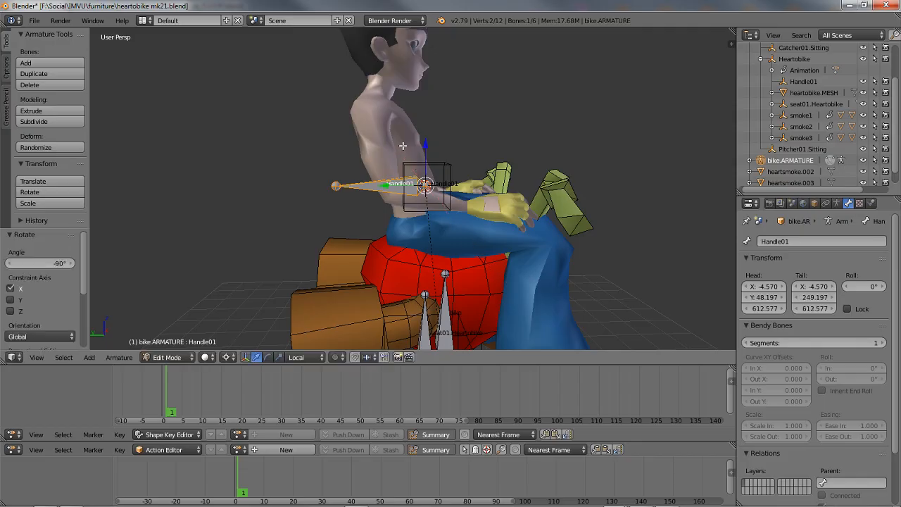
# Snap the 3D cursor to the base joint of the seat01.Heartobike bone and reselect the whole bone.
pyautogui.moveTo(462, 262); pyautogui.dragTo(428, 127, button='middle')
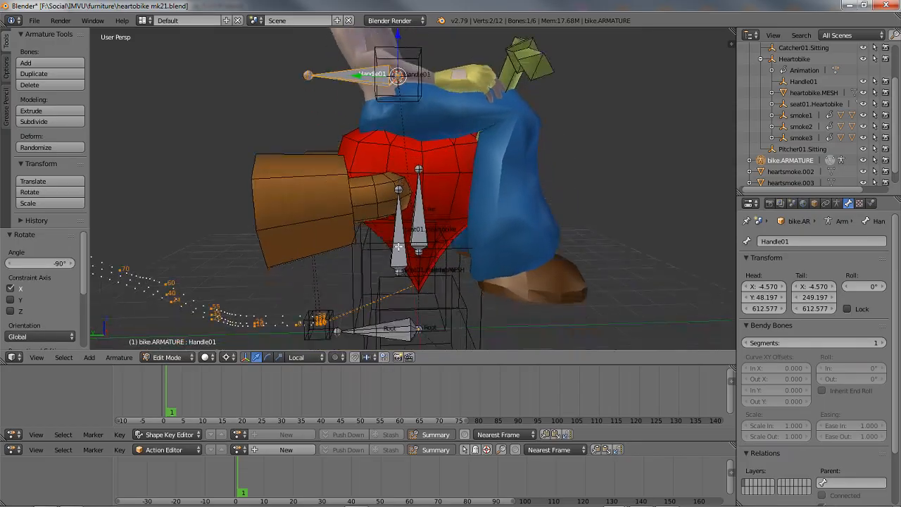
pyautogui.rightClick(399, 247)
pyautogui.moveTo(400, 248); pyautogui.dragTo(408, 210, button='middle')
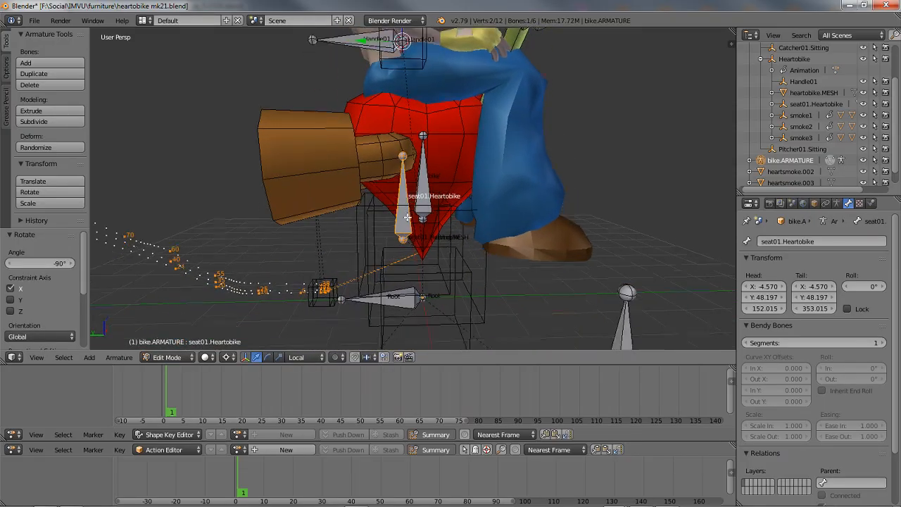
pyautogui.rightClick(402, 240)
pyautogui.hotkey('shift', 's')
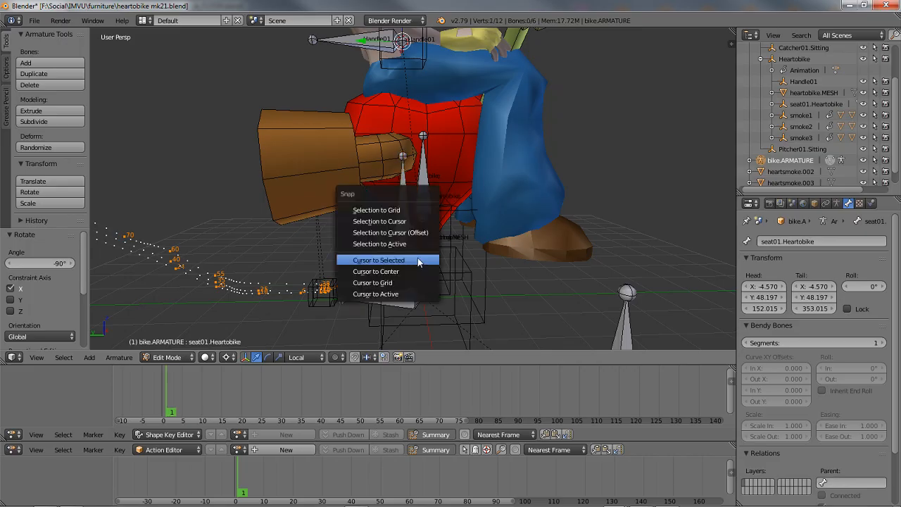
pyautogui.click(418, 262)
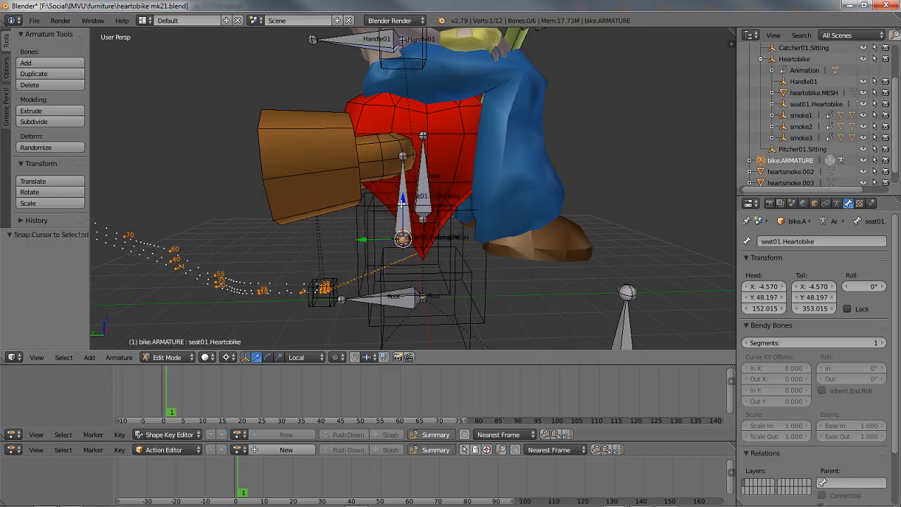
pyautogui.rightClick(402, 204)
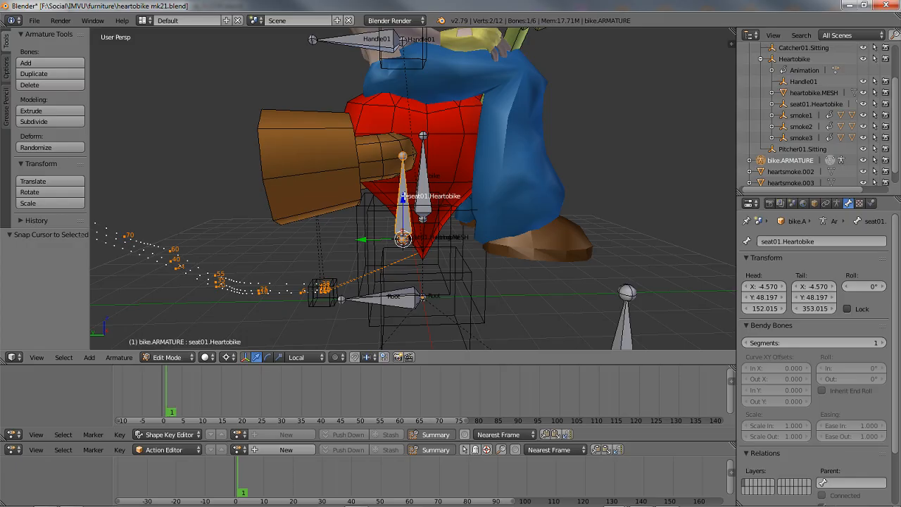
# Rotate the seat01.Heartobike bone by -90° about the global X axis.
pyautogui.press('r')
pyautogui.press('x')
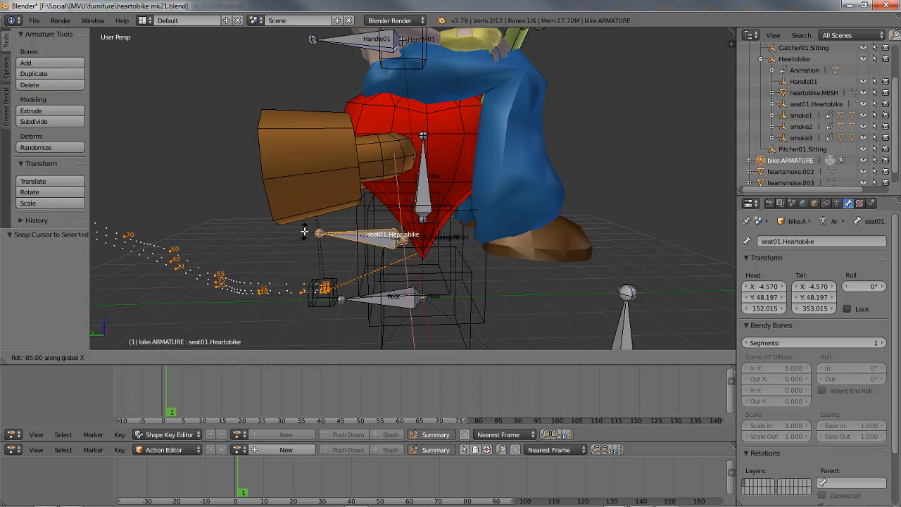
pyautogui.click(303, 234)
# Rename the Handle01.001 bone as Catcher01.Sitting.
pyautogui.moveTo(303, 234); pyautogui.dragTo(455, 212, button='middle')
pyautogui.rightClick(452, 230)
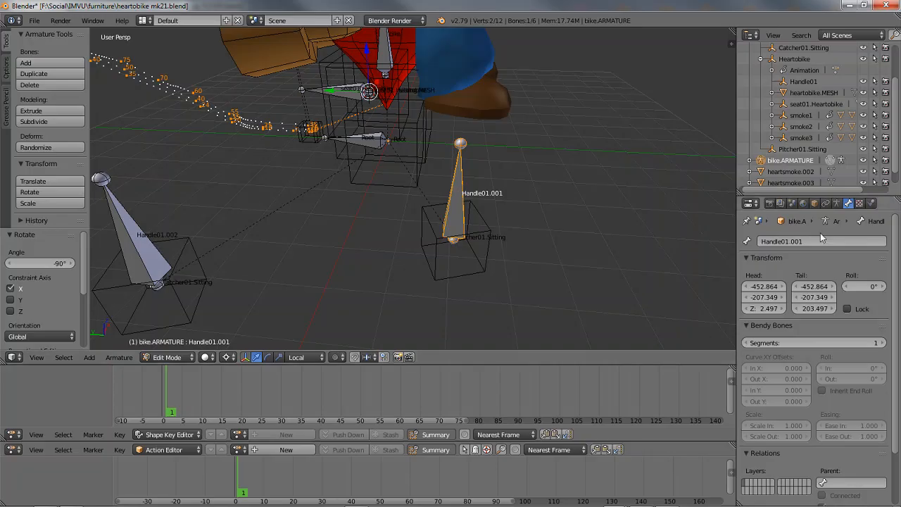
pyautogui.click(814, 240)
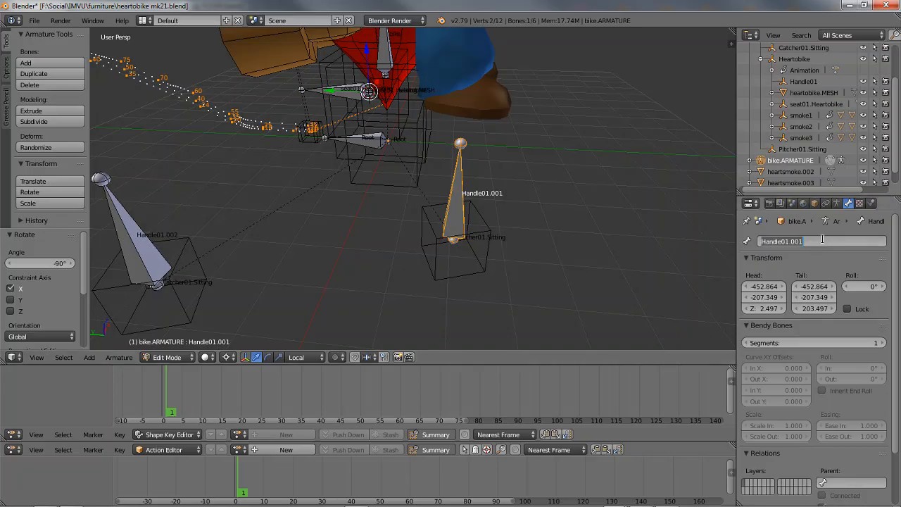
pyautogui.write('Catcher01.Sitting')
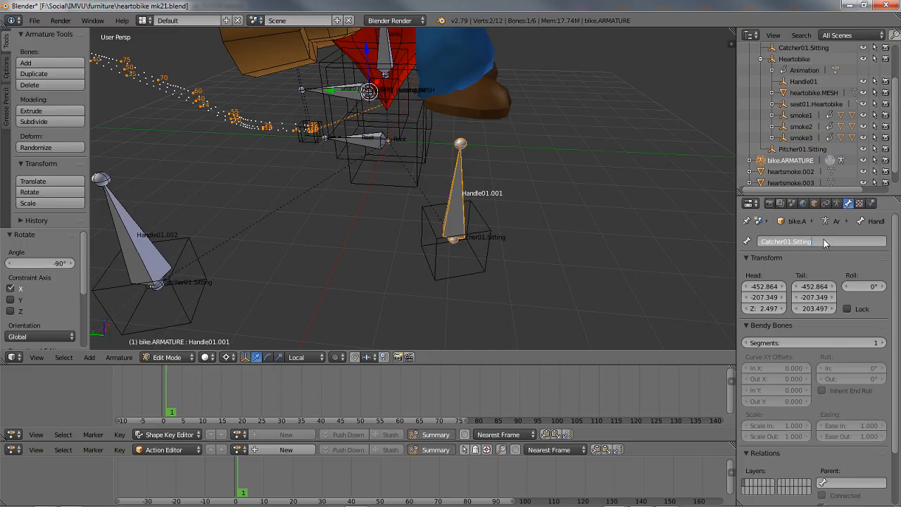
pyautogui.press('Return')
pyautogui.moveTo(440, 215); pyautogui.dragTo(439, 212, button='middle')
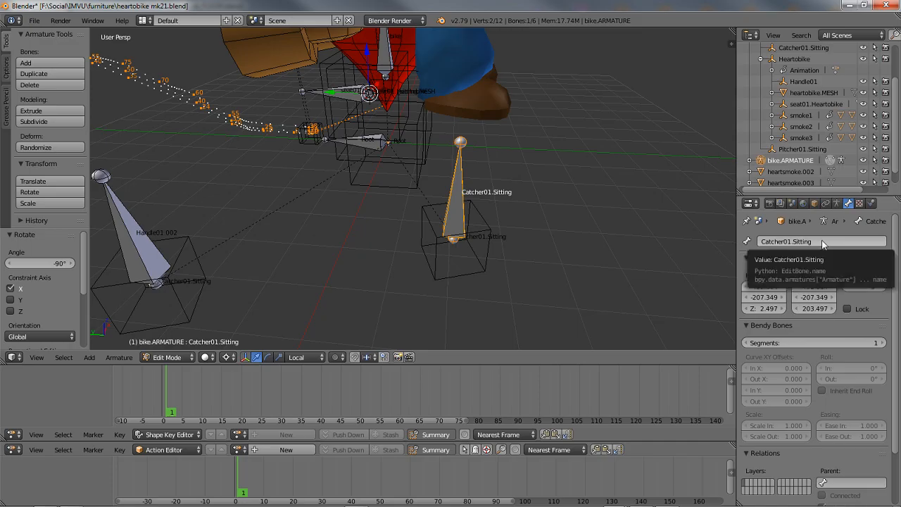
# Correct the selected bone's name to Pitcher01.Sitting.
pyautogui.moveTo(417, 209)
pyautogui.mouseDown(button='middle')
pyautogui.moveTo(424, 253)
pyautogui.moveTo(424, 204)
pyautogui.mouseUp(button='middle')
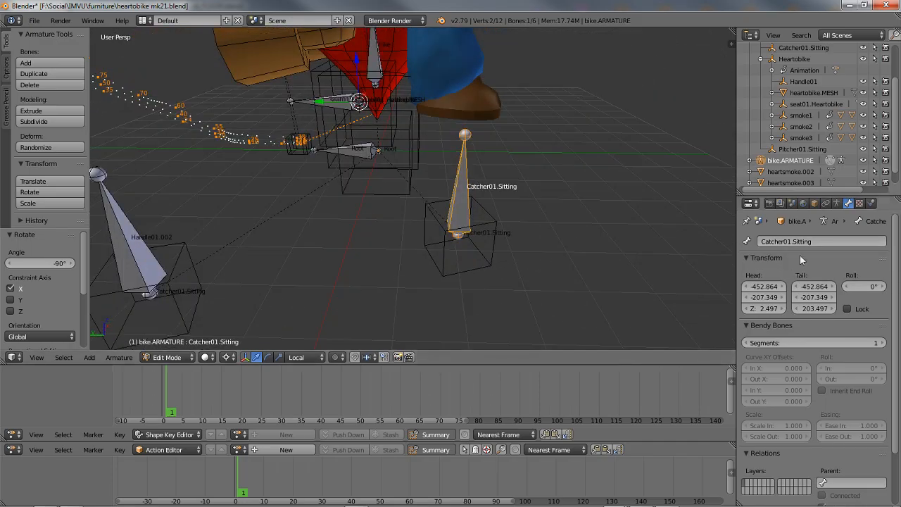
pyautogui.moveTo(783, 242); pyautogui.dragTo(721, 242)
pyautogui.write('Pitcher')
pyautogui.press('Return')
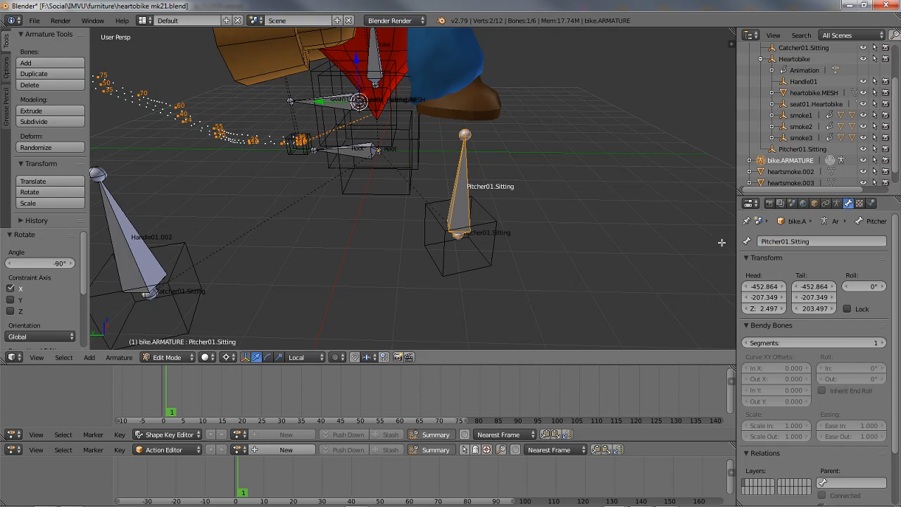
# Rename the Handle01.002 bone as Catcher01.Sitting.
pyautogui.rightClick(144, 232)
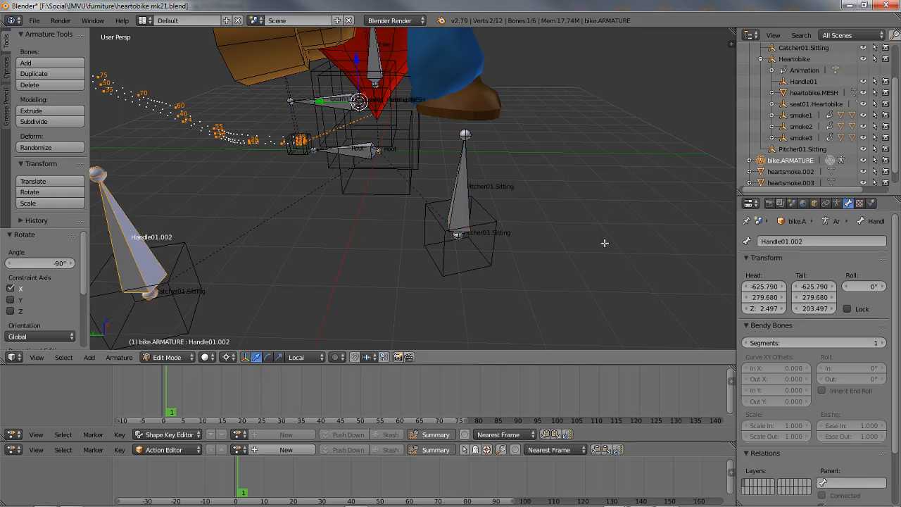
pyautogui.click(803, 243)
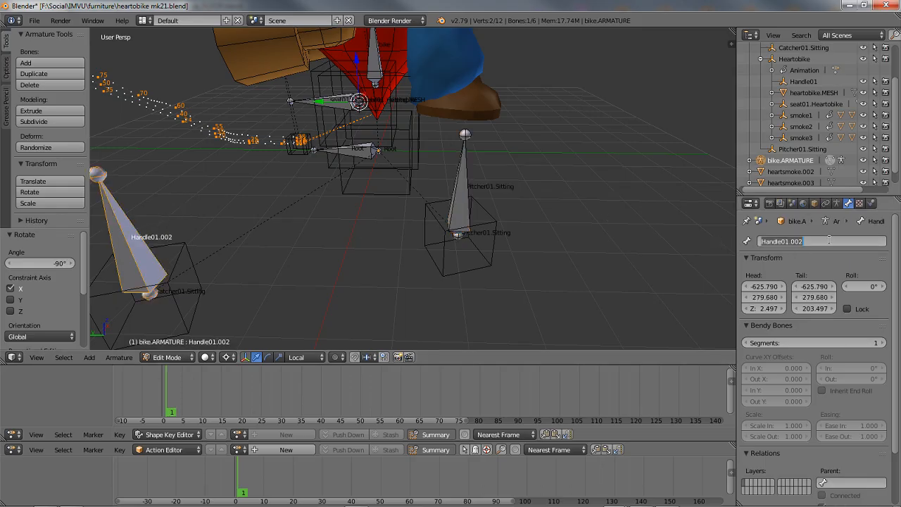
pyautogui.write('Catcher01.Si')
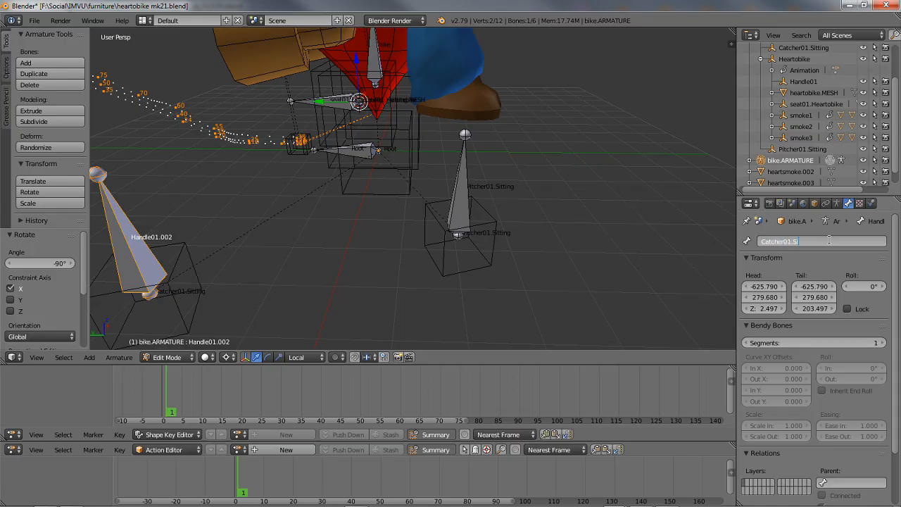
pyautogui.write('tting')
pyautogui.press('Return')
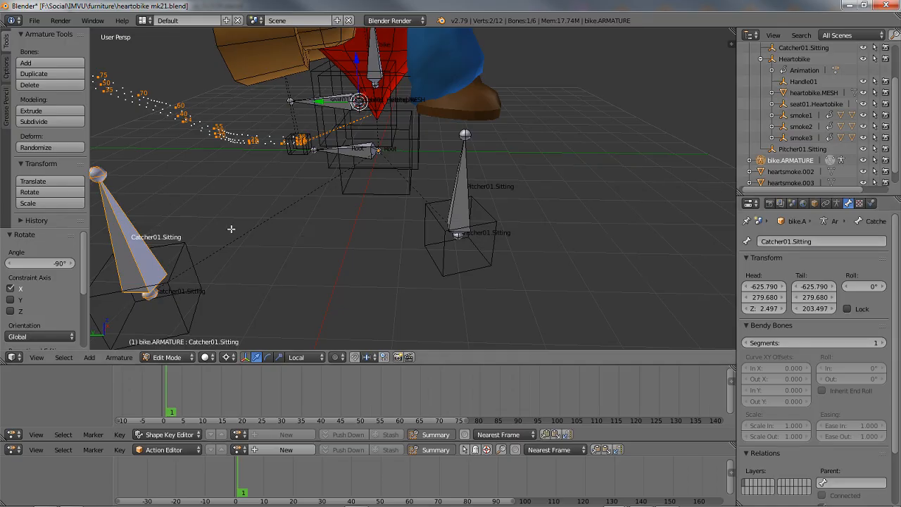
# Snap the 3D cursor to the base joint of the Catcher01.Sitting bone.
pyautogui.press('KP_Decimal')
pyautogui.moveTo(336, 204); pyautogui.dragTo(310, 262, button='middle')
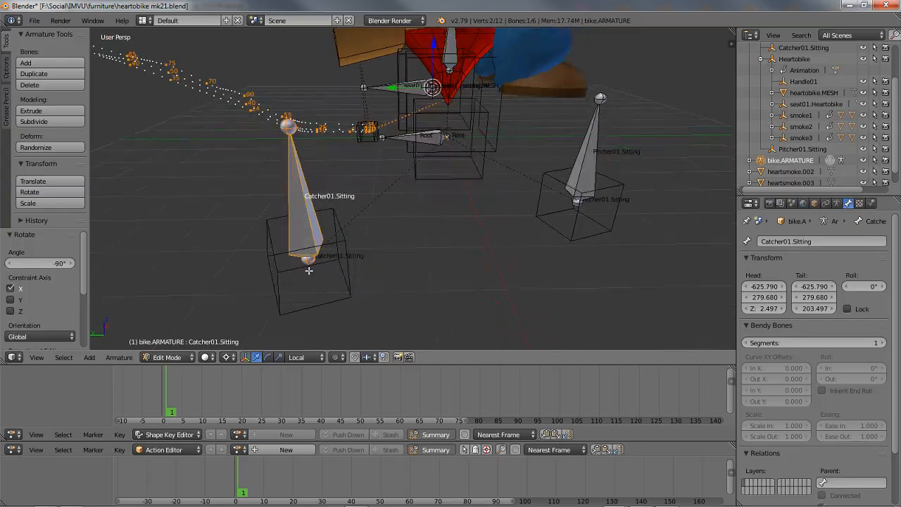
pyautogui.rightClick(309, 262)
pyautogui.hotkey('shift', 's')
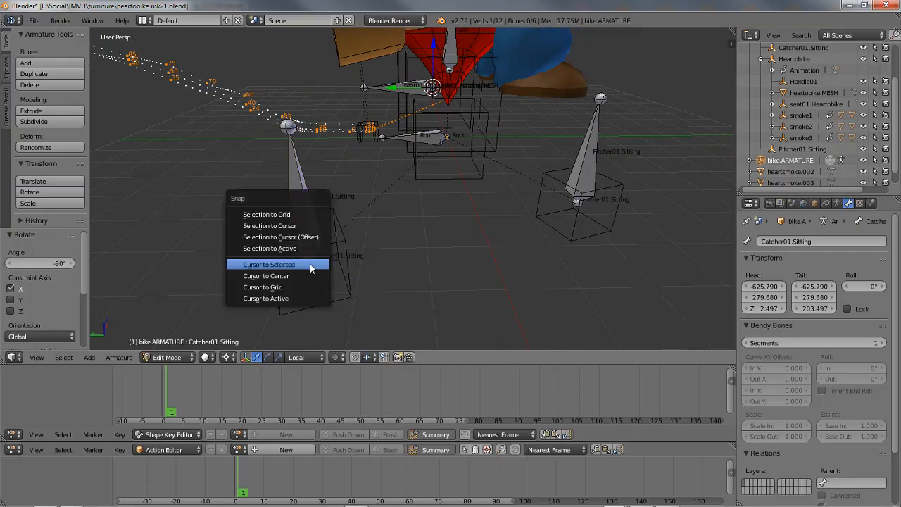
pyautogui.click(311, 263)
# Rotate the whole Catcher01.Sitting bone by -90° about the global X axis.
pyautogui.rightClick(316, 210)
pyautogui.press('r')
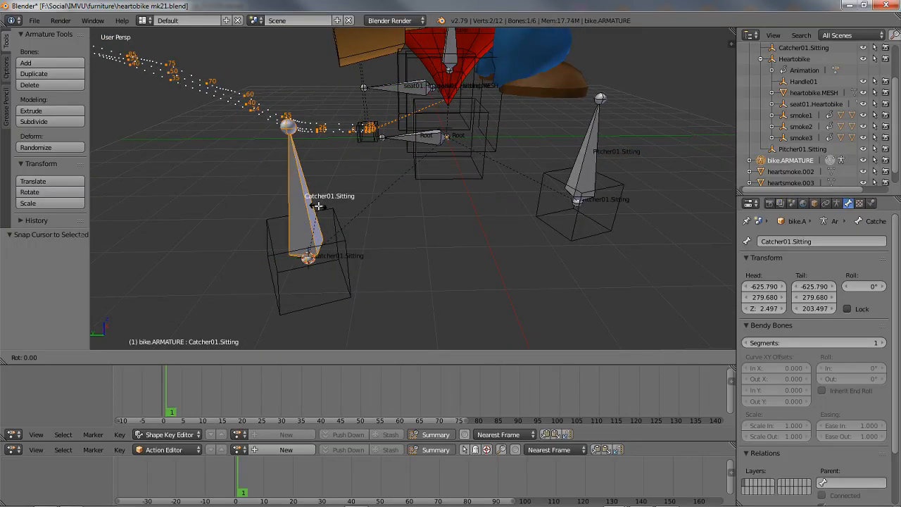
pyautogui.press('x')
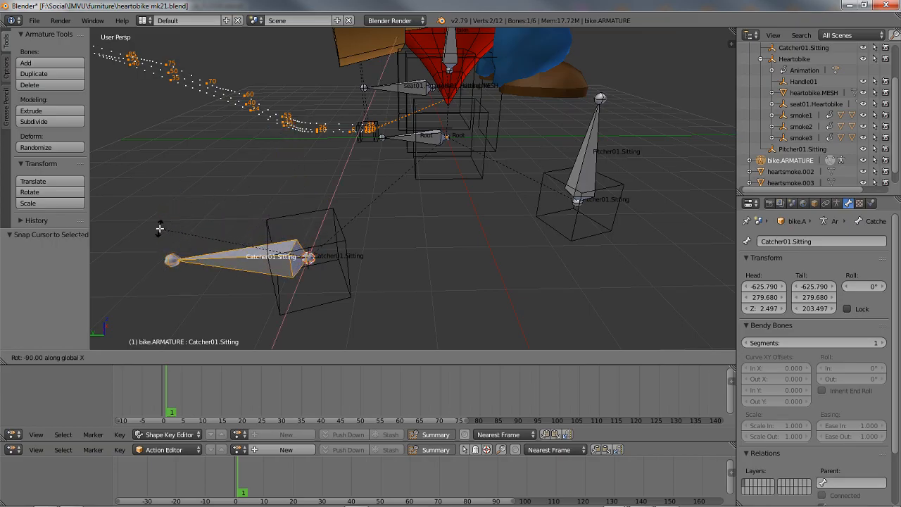
pyautogui.click(160, 228)
# Snap the 3D cursor to the base joint of the Pitcher01.Sitting bone and reselect the whole bone.
pyautogui.click(576, 176)
pyautogui.click(579, 202)
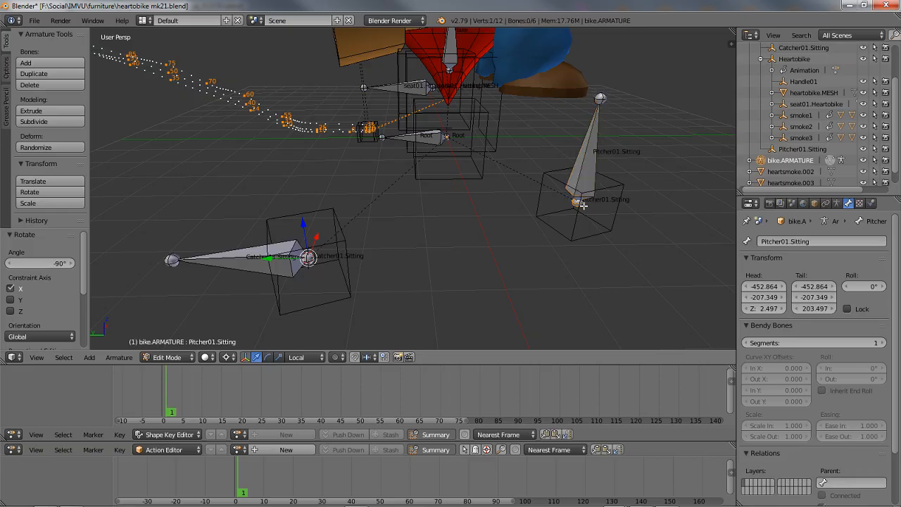
pyautogui.hotkey('shift', 's')
pyautogui.click(576, 207)
pyautogui.rightClick(592, 166)
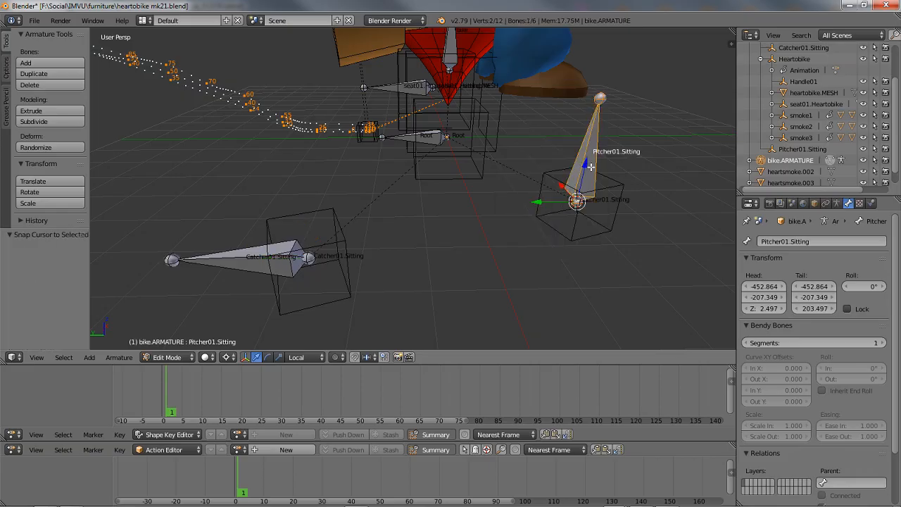
# Rotate the Pitcher01.Sitting bone by 90° about the global X axis.
pyautogui.press('r')
pyautogui.press('x')
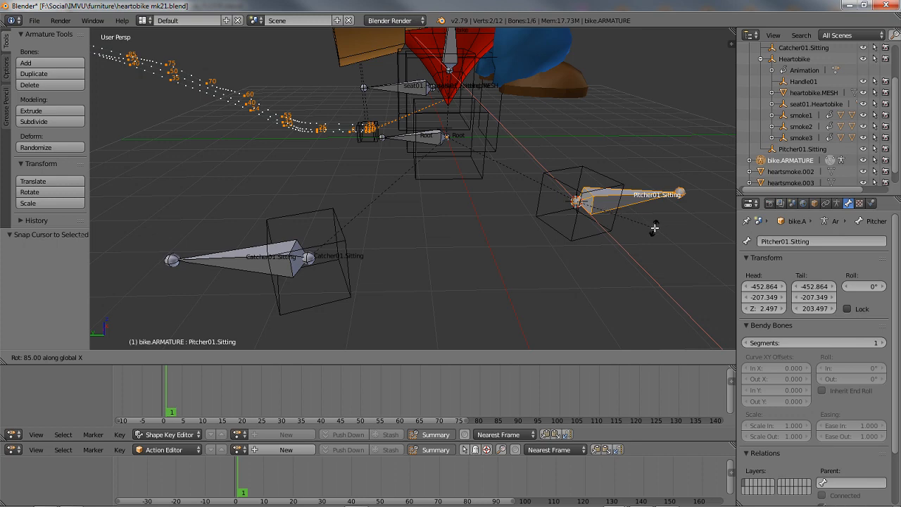
pyautogui.click(655, 231)
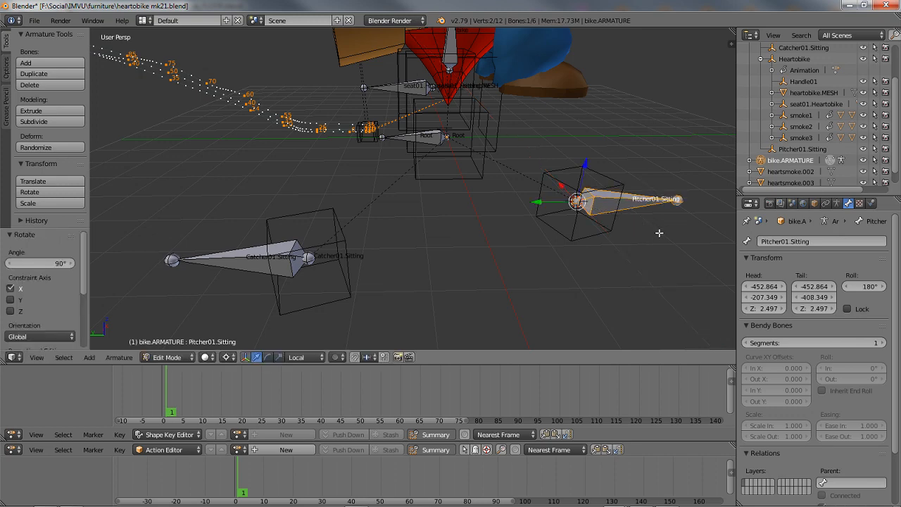
# Rotate the Pitcher01.Sitting bone by -20° in the top orthographic view to align it with its node.
pyautogui.press('KP_7')
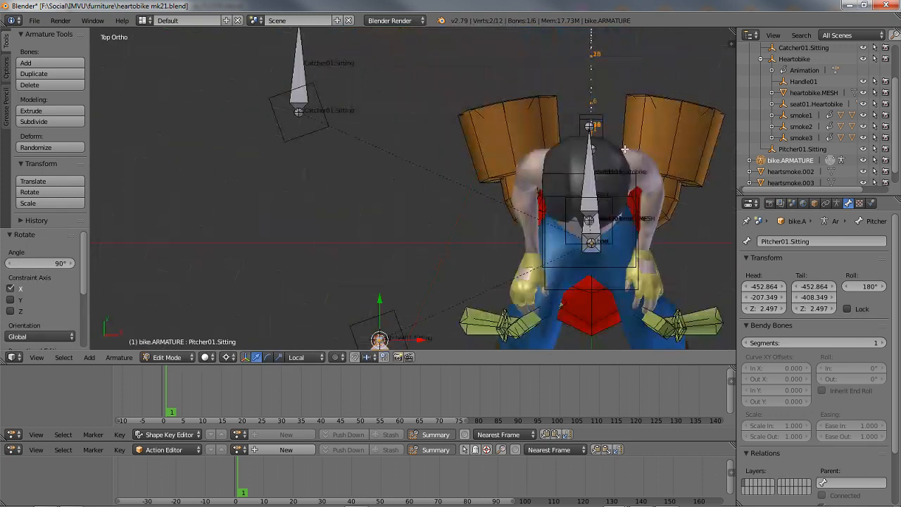
pyautogui.scroll(-2, 302, 195)
pyautogui.keyDown('shift'); pyautogui.moveTo(408, 246); pyautogui.dragTo(375, 183, button='middle'); pyautogui.keyUp('shift')
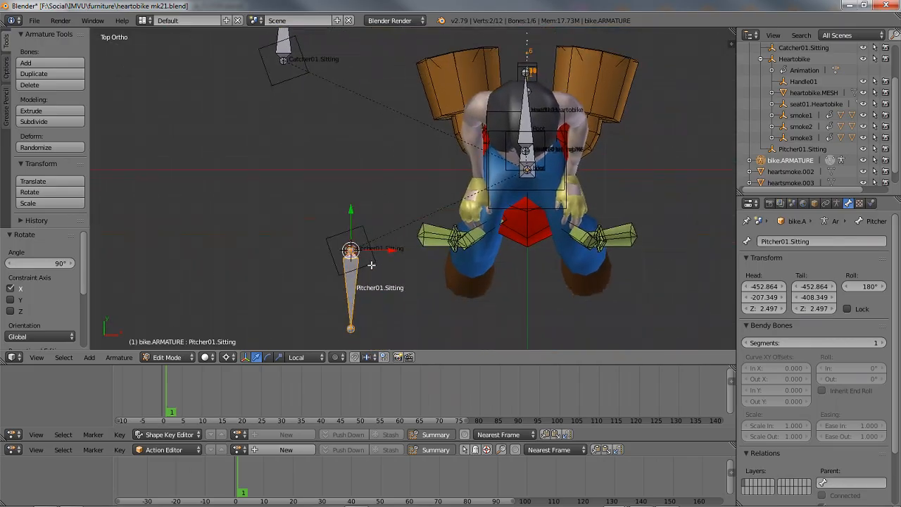
pyautogui.press('r')
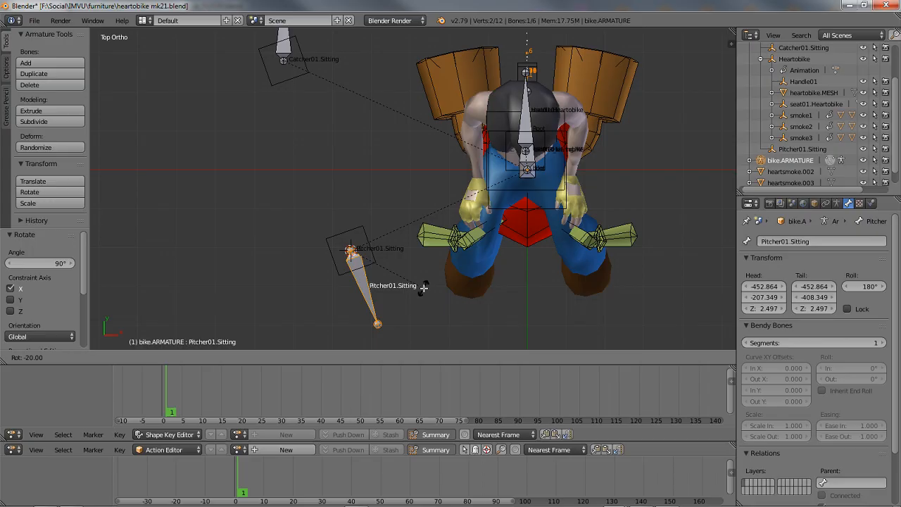
pyautogui.click(424, 287)
# Snap the 3D cursor to the base joint of the Catcher01.Sitting bone in the top view and reselect the whole bone.
pyautogui.rightClick(282, 40)
pyautogui.keyDown('shift'); pyautogui.moveTo(392, 166); pyautogui.dragTo(407, 212, button='middle'); pyautogui.keyUp('shift')
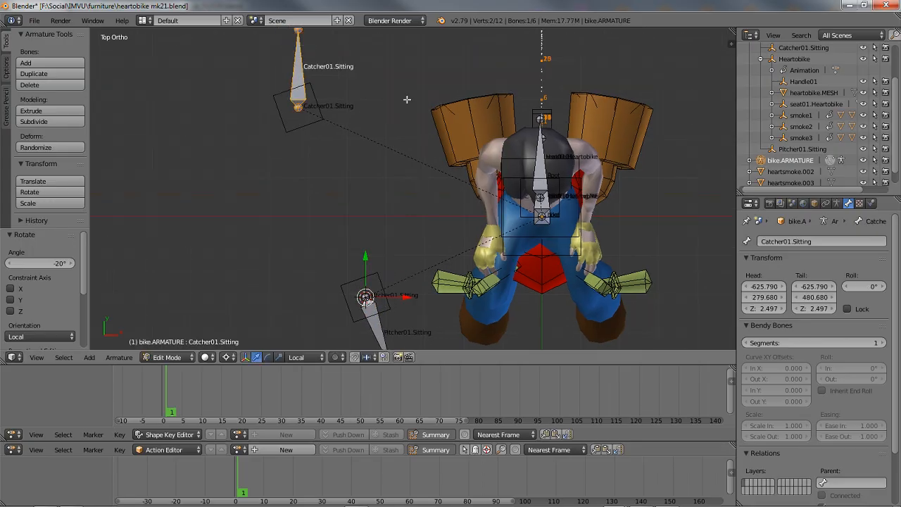
pyautogui.press('r')
pyautogui.rightClick(483, 92)
pyautogui.rightClick(300, 108)
pyautogui.hotkey('shift', 's')
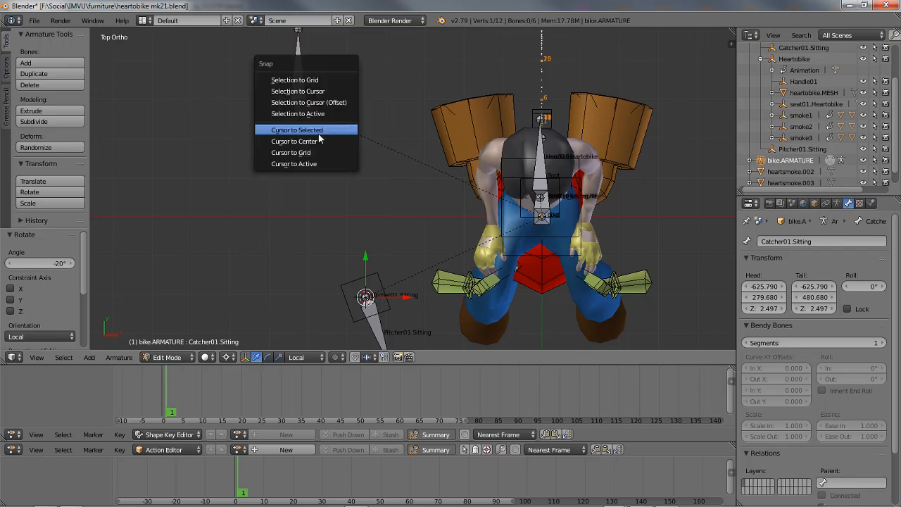
pyautogui.click(317, 130)
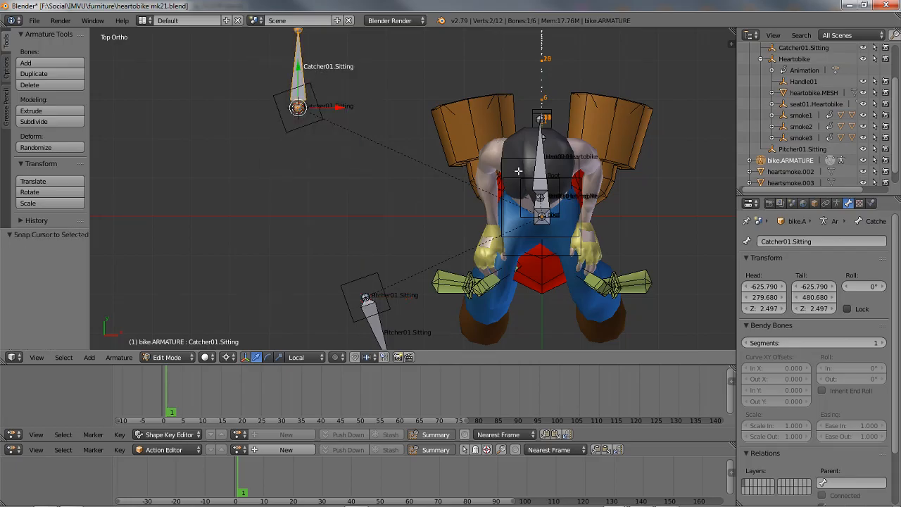
# Try rotating the Catcher01.Sitting bone by -20° in the top view and turn it back by 20°.
pyautogui.press('r')
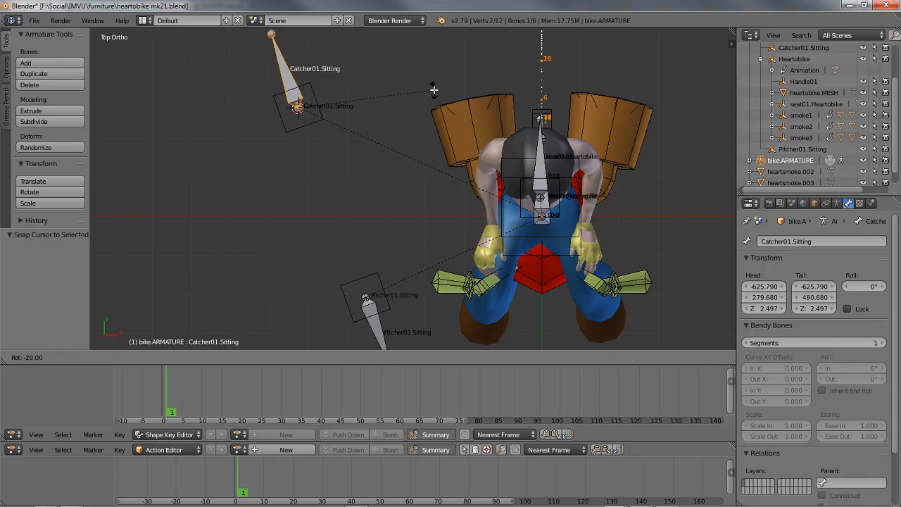
pyautogui.click(433, 89)
pyautogui.scroll(-2, 472, 176)
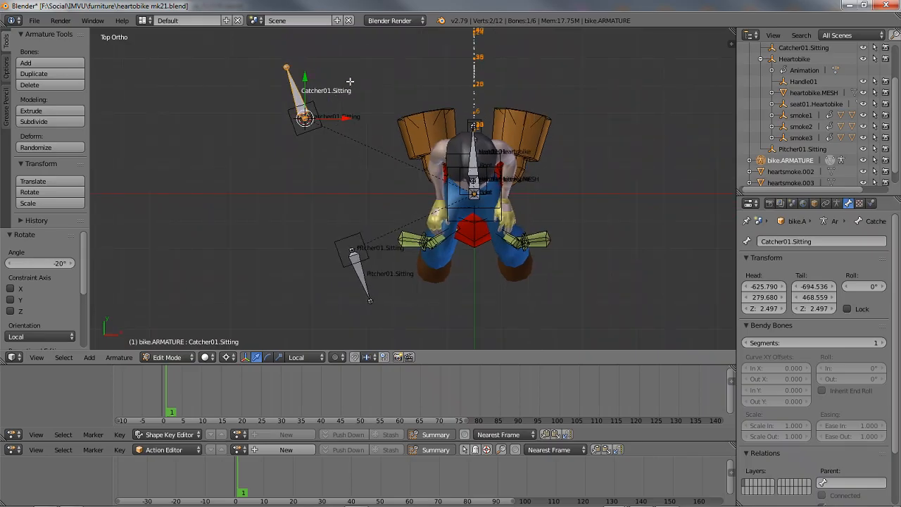
pyautogui.press('r')
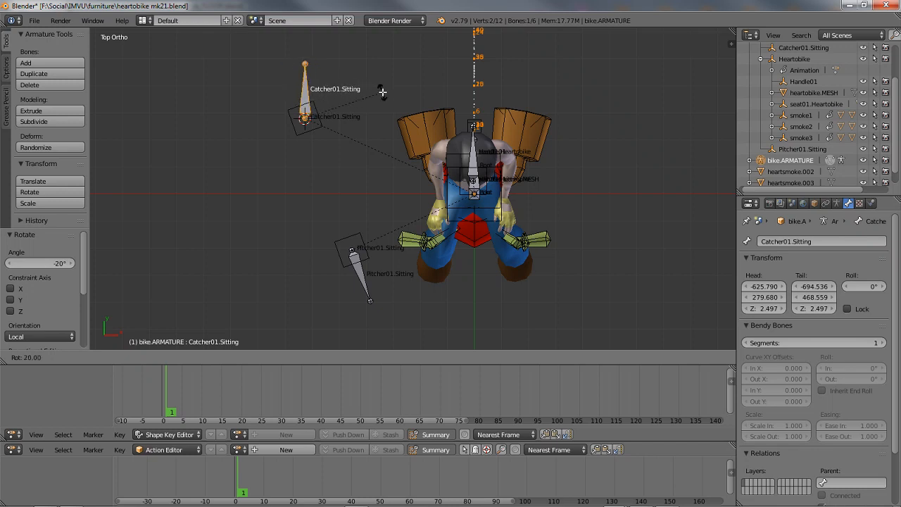
pyautogui.click(382, 92)
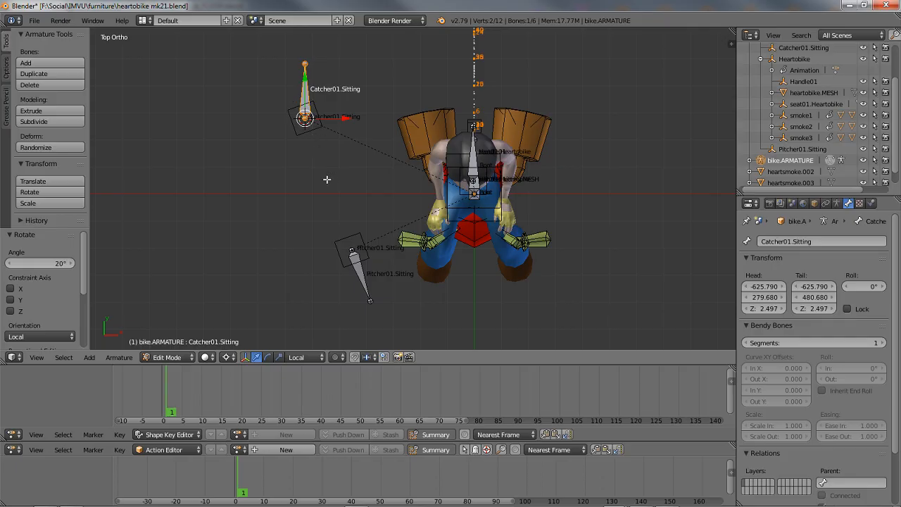
# Rotate the Catcher01.Sitting bone by about -25° in the top view.
pyautogui.scroll(-1, 299, 84)
pyautogui.press('r')
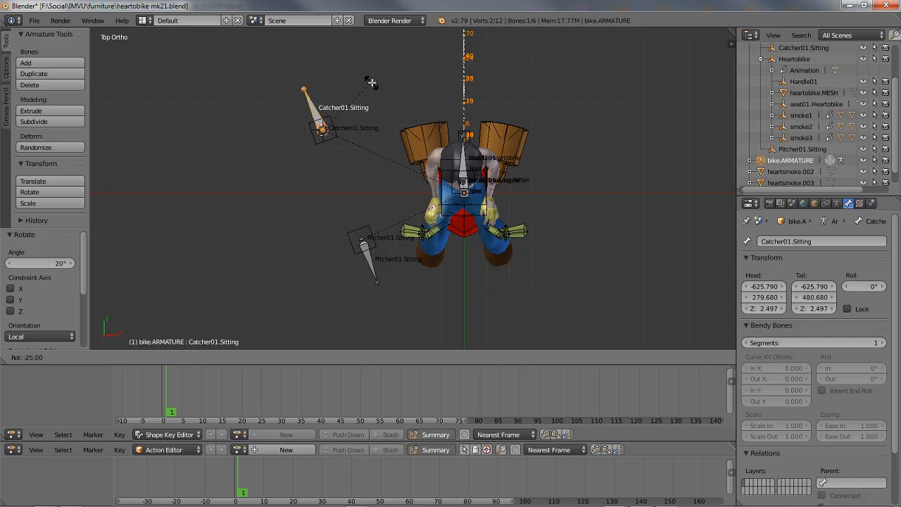
# Rotate the Catcher01.Sitting bone by -25° in the top view.
pyautogui.click(371, 83)
# Snap the 3D cursor to the base of the Pitcher01.Sitting bone and rotate the bone by -5°.
pyautogui.rightClick(370, 264)
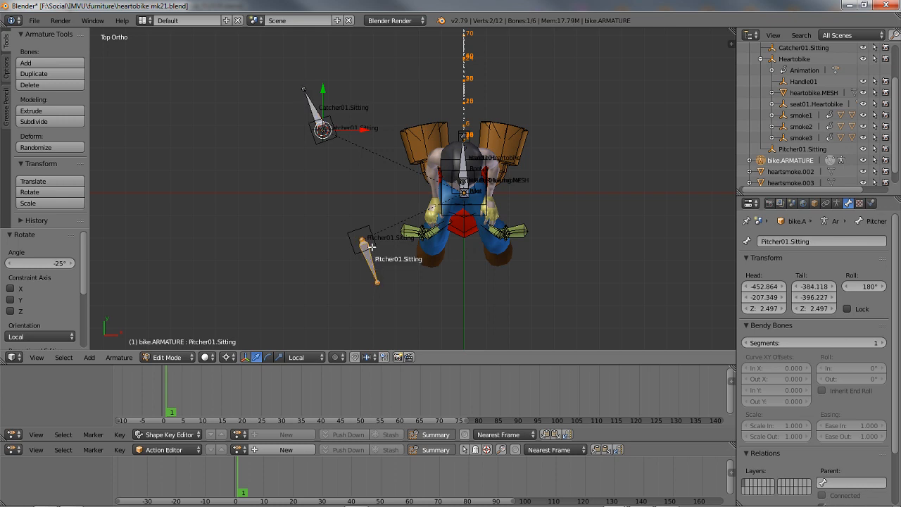
pyautogui.rightClick(364, 241)
pyautogui.hotkey('shift', 's')
pyautogui.click(412, 262)
pyautogui.rightClick(373, 262)
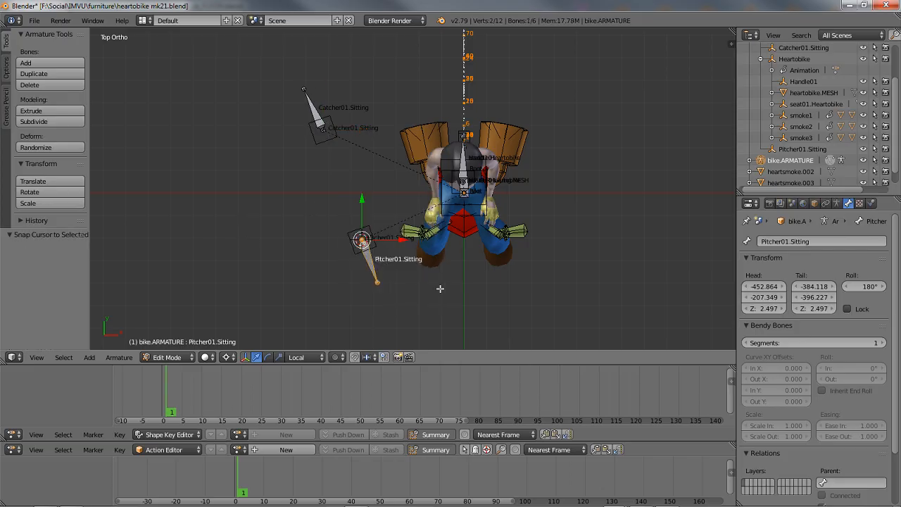
pyautogui.press('r')
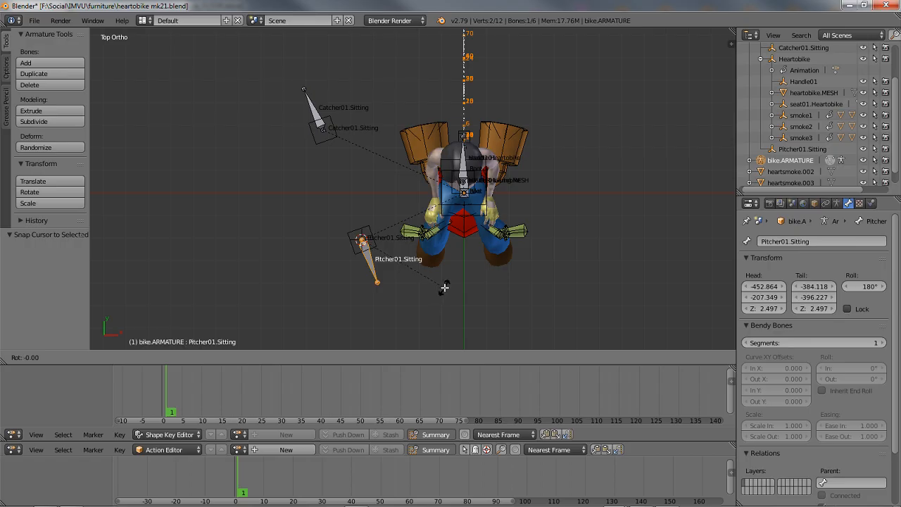
pyautogui.click(449, 284)
# Rotate the Pitcher01.Sitting bone back by 5°.
pyautogui.scroll(2, 447, 281)
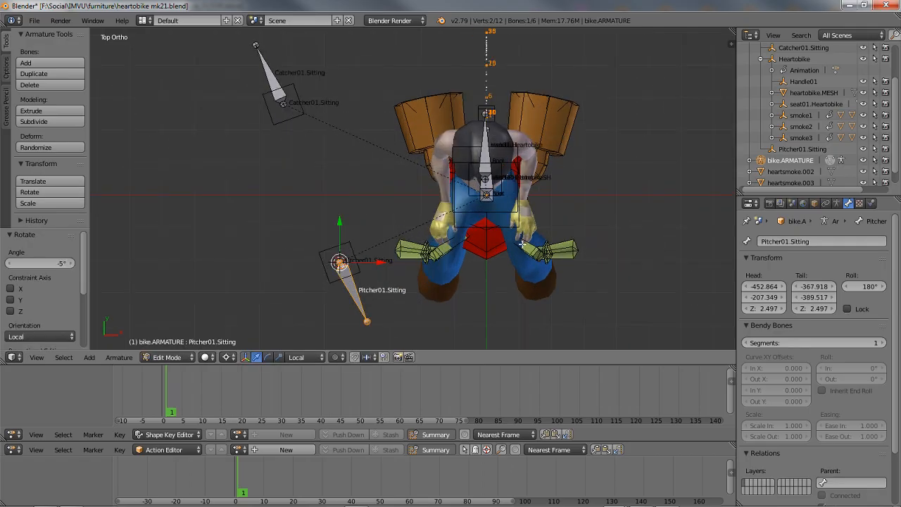
pyautogui.press('r')
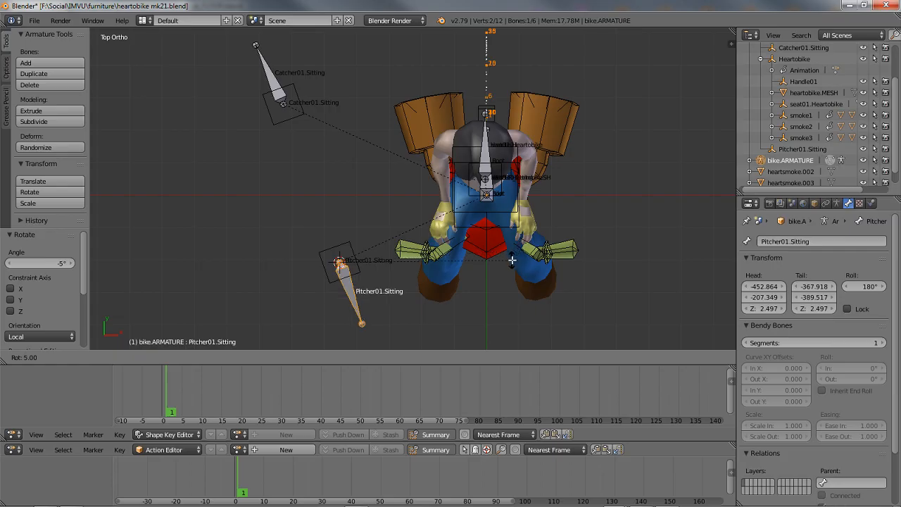
pyautogui.click(512, 260)
pyautogui.rightClick(264, 67)
pyautogui.press('r')
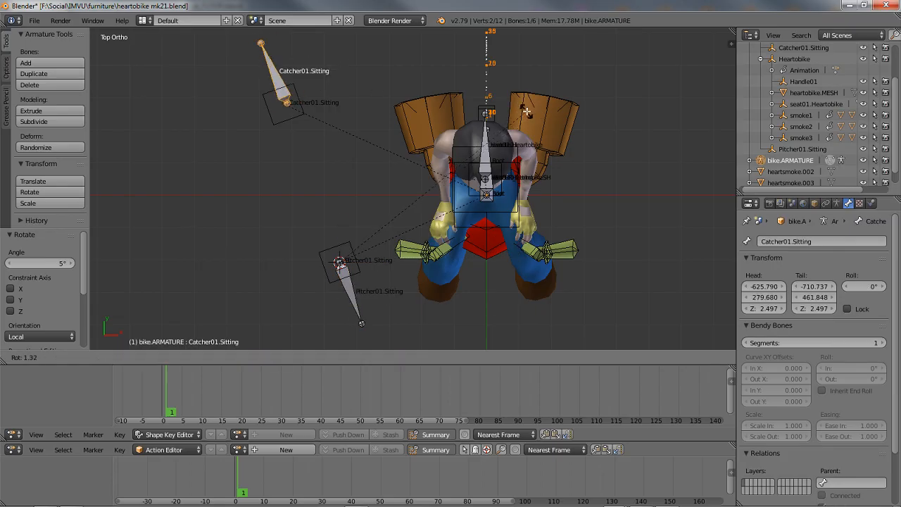
pyautogui.click(401, 113)
# Snap the 3D cursor to the base of the Catcher01.Sitting bone and rotate the bone by 5°.
pyautogui.rightClick(293, 105)
pyautogui.hotkey('shift', 's')
pyautogui.click(331, 114)
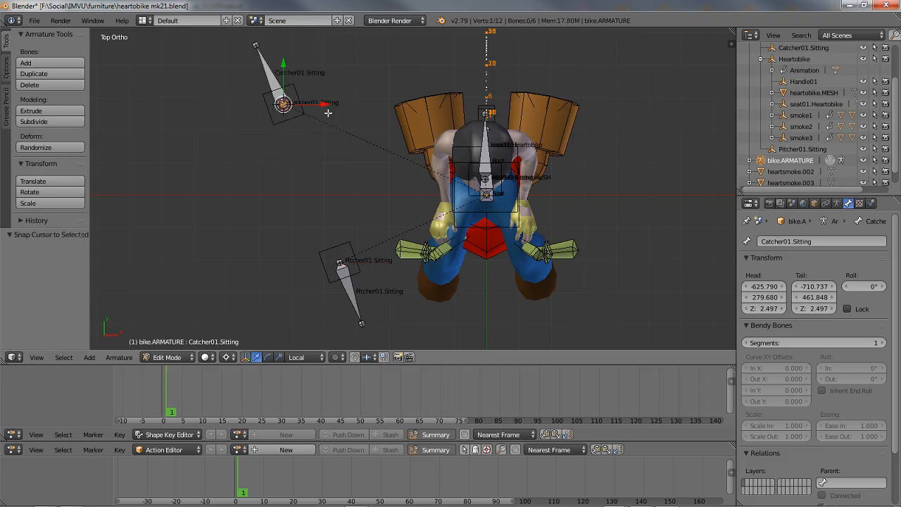
pyautogui.press('r')
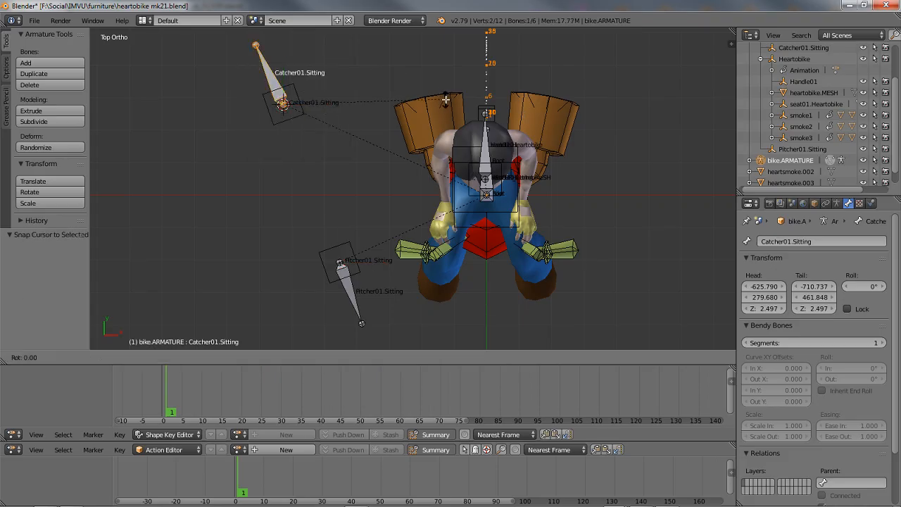
pyautogui.press('5')
pyautogui.press('Return')
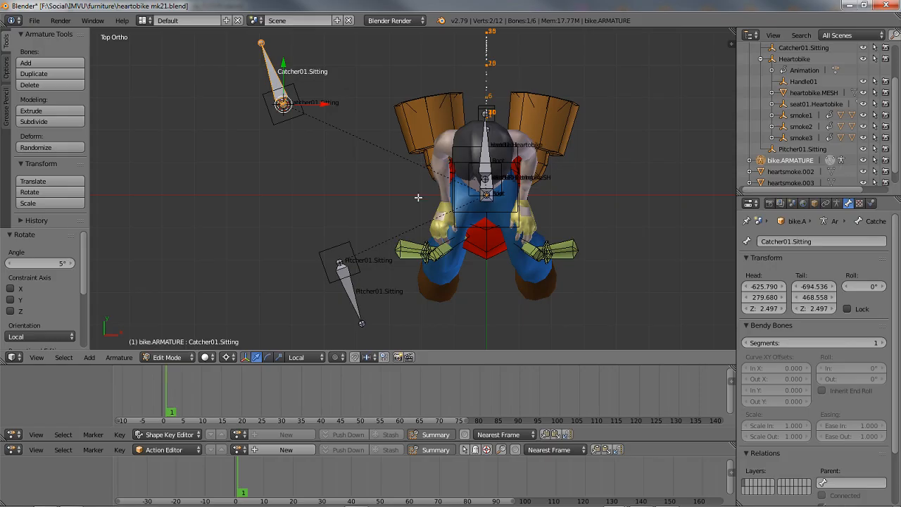
# Inspect the placement of the handle, seat and sitting bones around the bike in perspective.
pyautogui.press('KP_5')
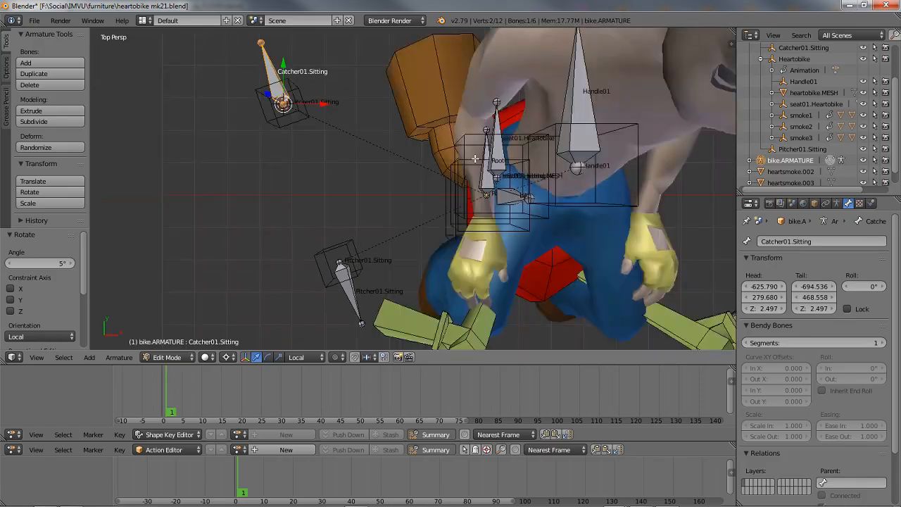
pyautogui.scroll(-5, 419, 276)
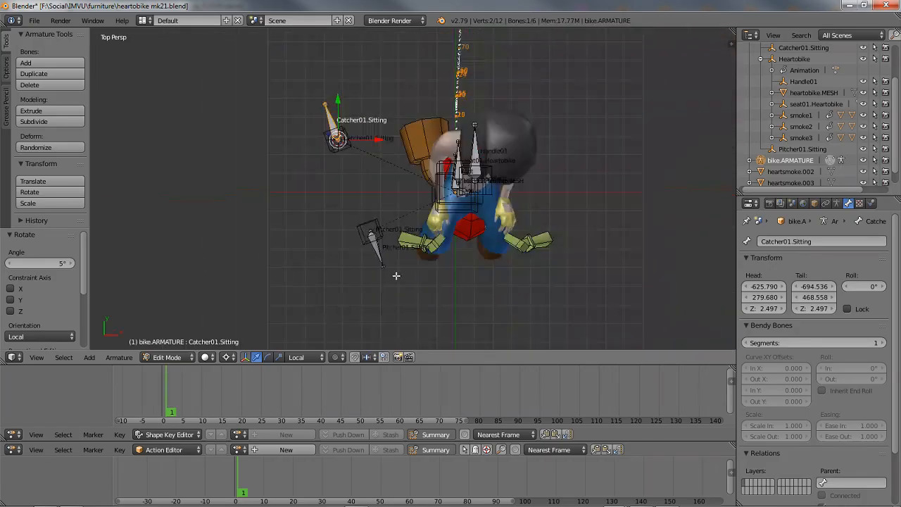
pyautogui.moveTo(397, 275); pyautogui.dragTo(310, 195, button='middle')
pyautogui.scroll(5, 465, 218)
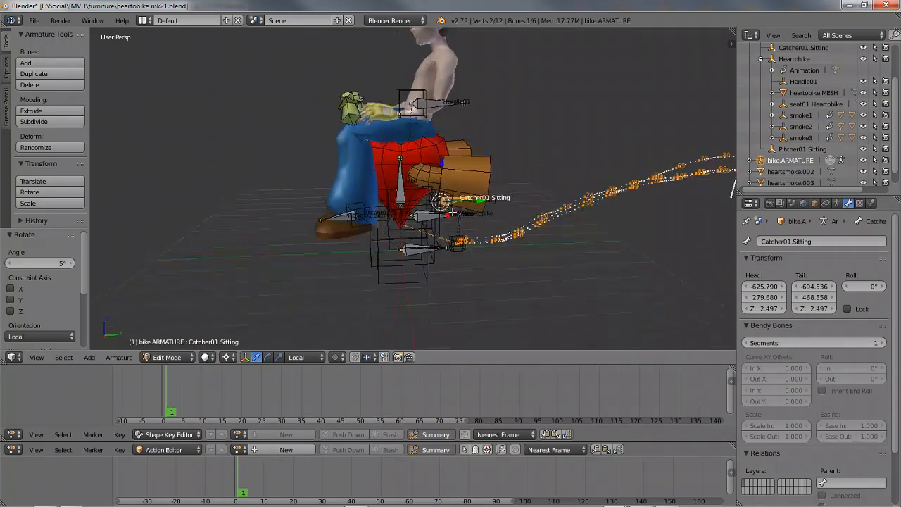
pyautogui.moveTo(449, 216); pyautogui.dragTo(456, 283, button='middle')
pyautogui.keyDown('shift'); pyautogui.rightClick(440, 139); pyautogui.keyUp('shift')
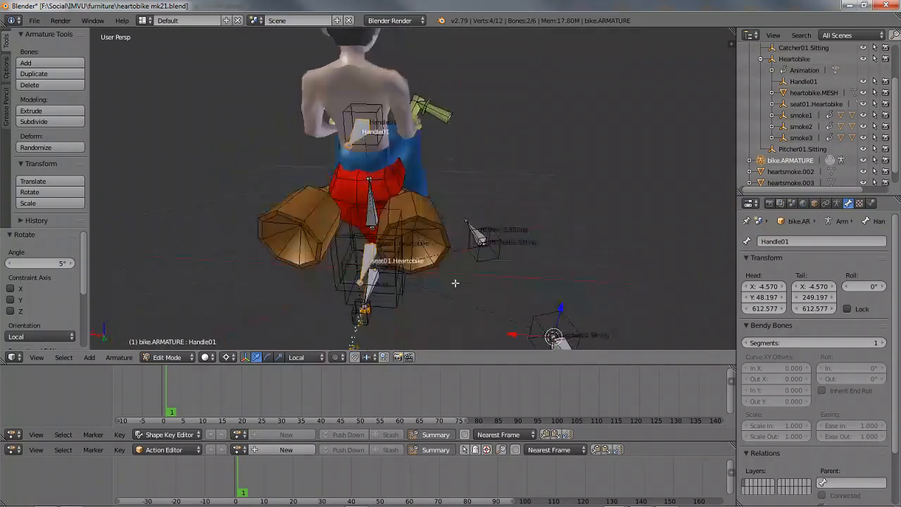
pyautogui.keyDown('shift'); pyautogui.rightClick(480, 225); pyautogui.keyUp('shift')
pyautogui.keyDown('shift'); pyautogui.rightClick(560, 326); pyautogui.keyUp('shift')
pyautogui.moveTo(560, 326); pyautogui.dragTo(338, 254, button='middle')
pyautogui.scroll(4, 440, 261)
pyautogui.scroll(-3, 548, 255)
pyautogui.scroll(-3, 465, 191)
pyautogui.scroll(3, 443, 204)
# Duplicate the bike bone and move the copy 500 units along its local Y axis.
pyautogui.rightClick(319, 247)
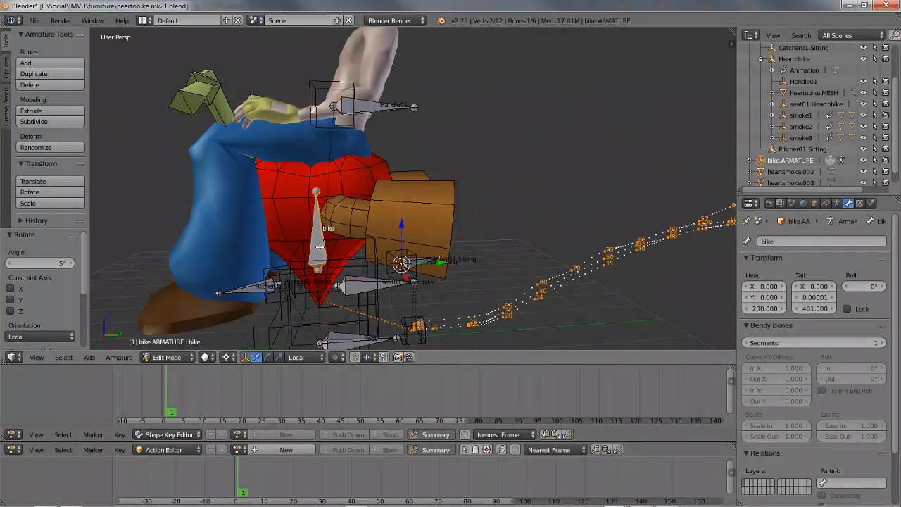
pyautogui.hotkey('shift', 'd')
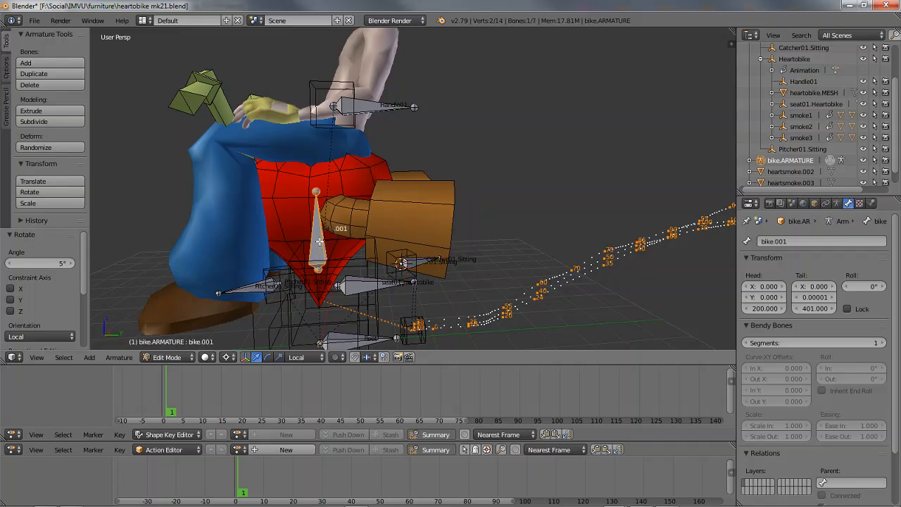
pyautogui.rightClick(319, 240)
pyautogui.press('g')
pyautogui.press('y')
pyautogui.press('y')
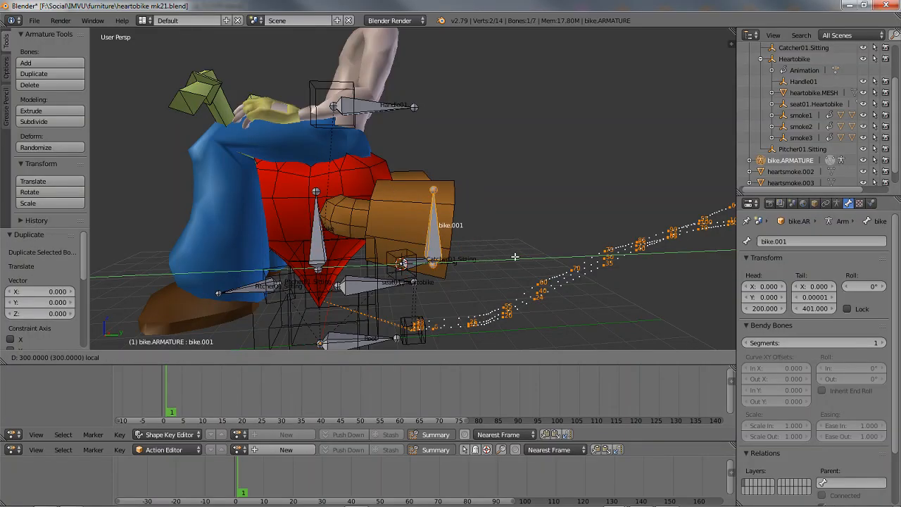
pyautogui.click(602, 253)
# Duplicate the bike bone again and move this copy 400 units along its local Y axis.
pyautogui.rightClick(319, 243)
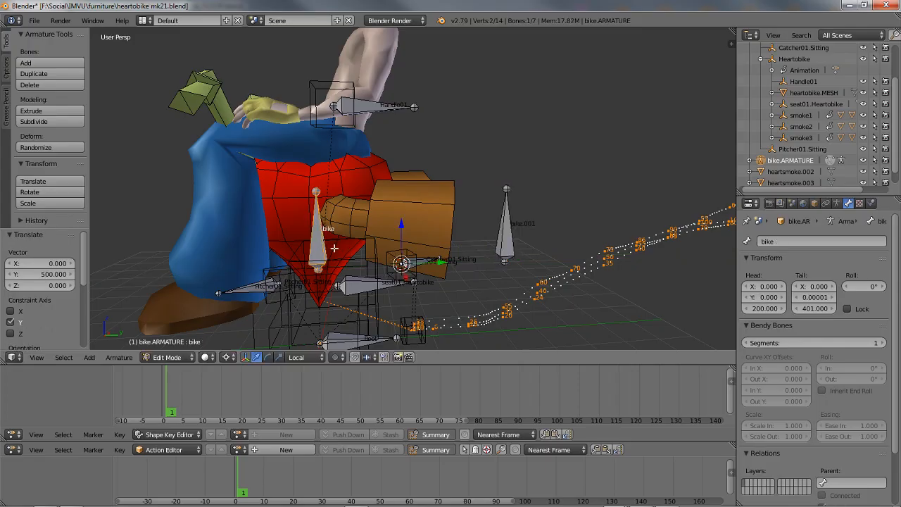
pyautogui.hotkey('shift', 'd')
pyautogui.rightClick(340, 247)
pyautogui.press('g')
pyautogui.press('y')
pyautogui.press('y')
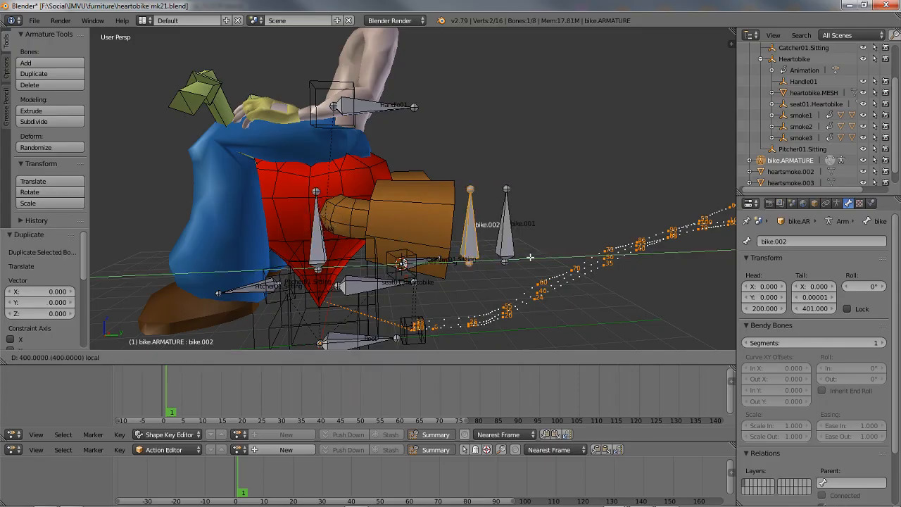
pyautogui.click(516, 259)
# Make a third copy of the bike bone and move it 300 units along its local Y axis.
pyautogui.rightClick(321, 245)
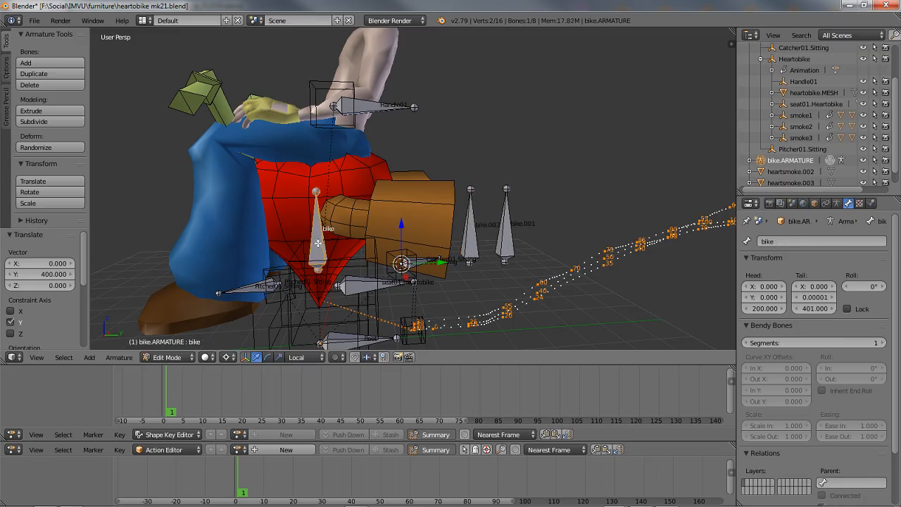
pyautogui.hotkey('shift', 'd')
pyautogui.rightClick(335, 247)
pyautogui.press('g')
pyautogui.press('y')
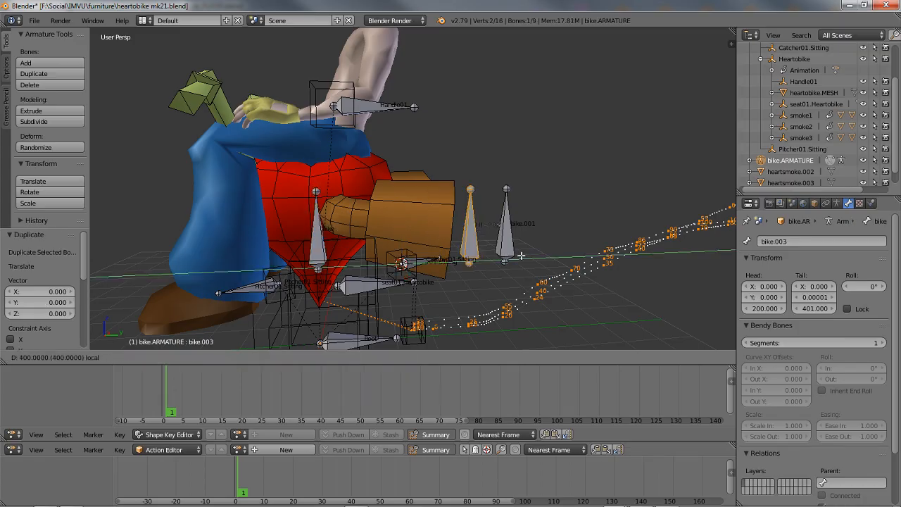
pyautogui.click(502, 263)
# Rename the copied bone nearest the original bike bone as smoke3.
pyautogui.moveTo(502, 264)
pyautogui.mouseDown(button='middle')
pyautogui.moveTo(479, 268)
pyautogui.moveTo(521, 260)
pyautogui.moveTo(493, 264)
pyautogui.mouseUp(button='middle')
pyautogui.click(803, 241)
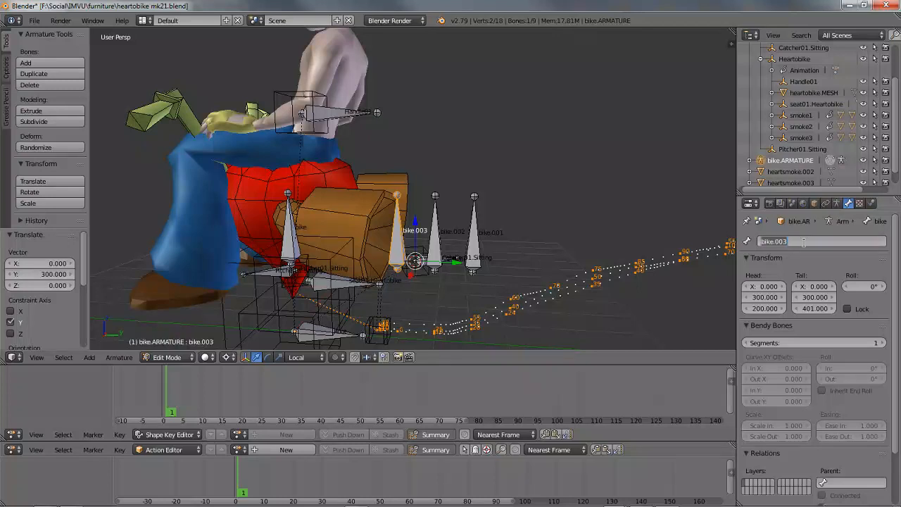
pyautogui.write('smoke3')
pyautogui.press('Return')
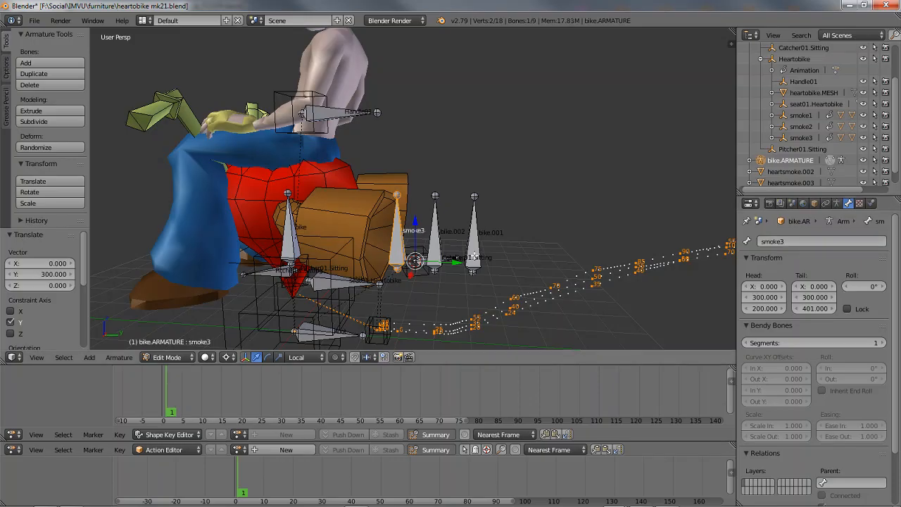
# Rename the middle copied bone behind the bike as smoke2.
pyautogui.rightClick(438, 243)
pyautogui.click(802, 241)
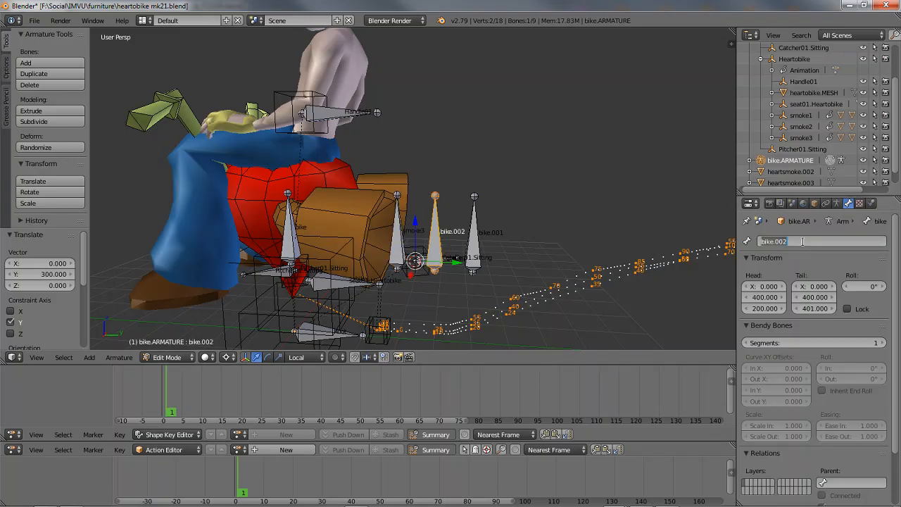
pyautogui.write('smoke2')
pyautogui.press('Return')
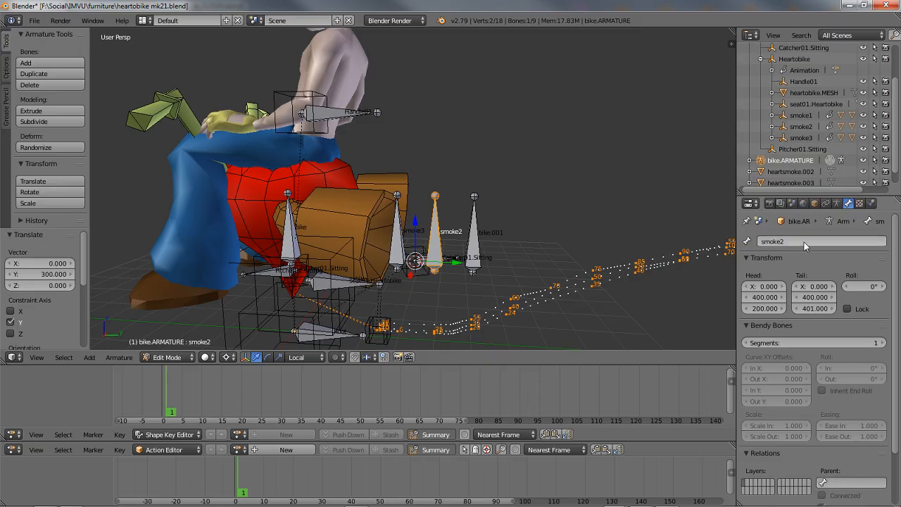
# Rename the copied bone farthest behind the bike as smoke1 and return to Object Mode.
pyautogui.rightClick(481, 240)
pyautogui.click(803, 241)
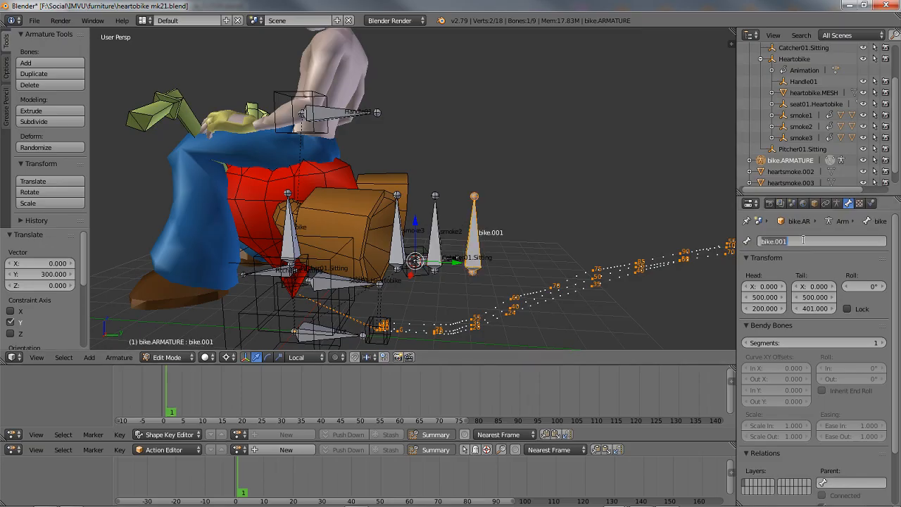
pyautogui.press('BackSpace')
pyautogui.press('Return')
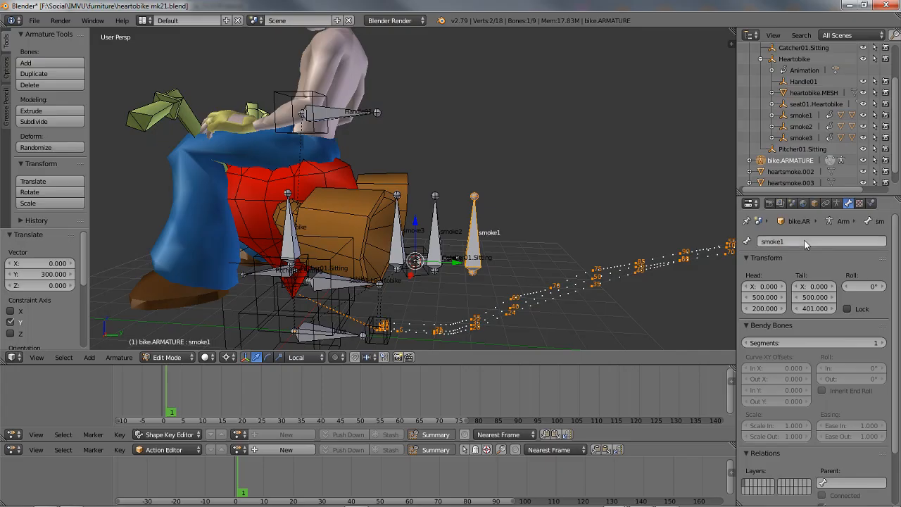
pyautogui.moveTo(493, 247)
pyautogui.mouseDown(button='middle')
pyautogui.moveTo(436, 248)
pyautogui.moveTo(446, 222)
pyautogui.moveTo(438, 196)
pyautogui.moveTo(496, 213)
pyautogui.moveTo(496, 245)
pyautogui.moveTo(483, 255)
pyautogui.mouseUp(button='middle')
pyautogui.press('Tab')
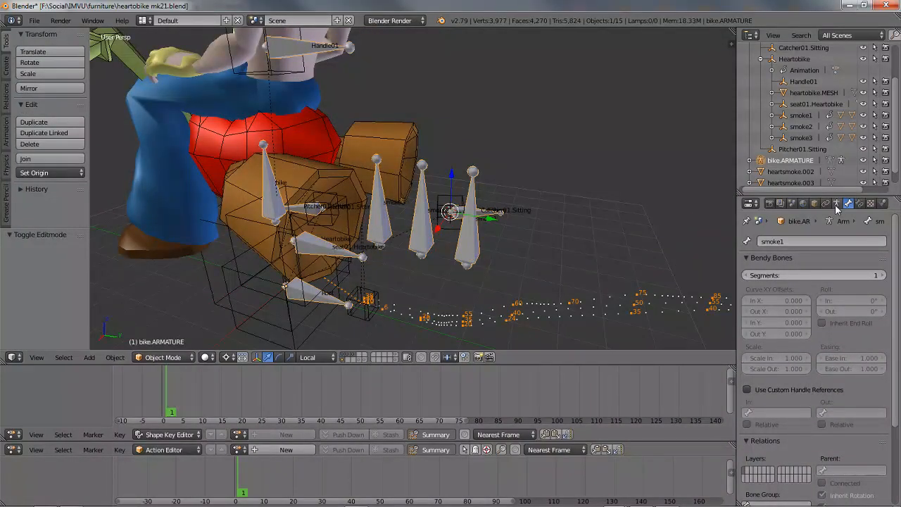
# Examine the armature, bone, object and constraint properties of bike.ARMATURE.
pyautogui.click(837, 203)
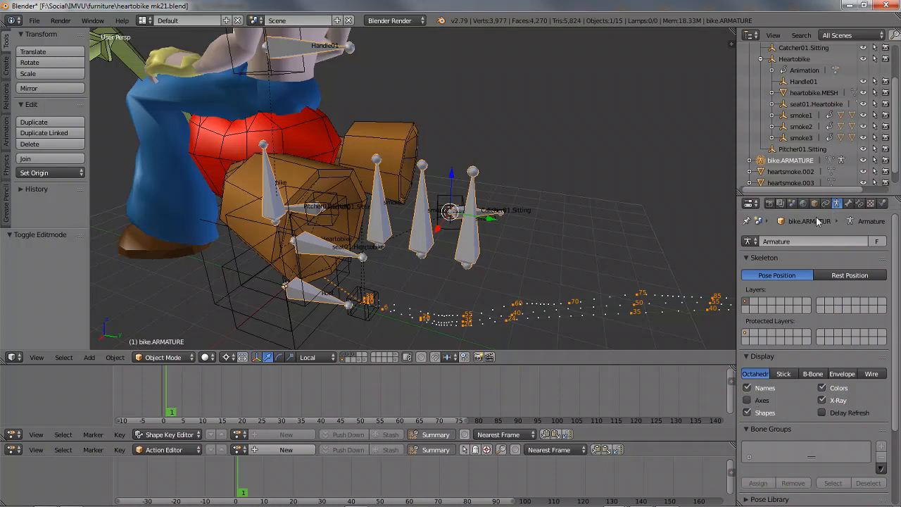
pyautogui.click(849, 203)
pyautogui.scroll(-3, 807, 374)
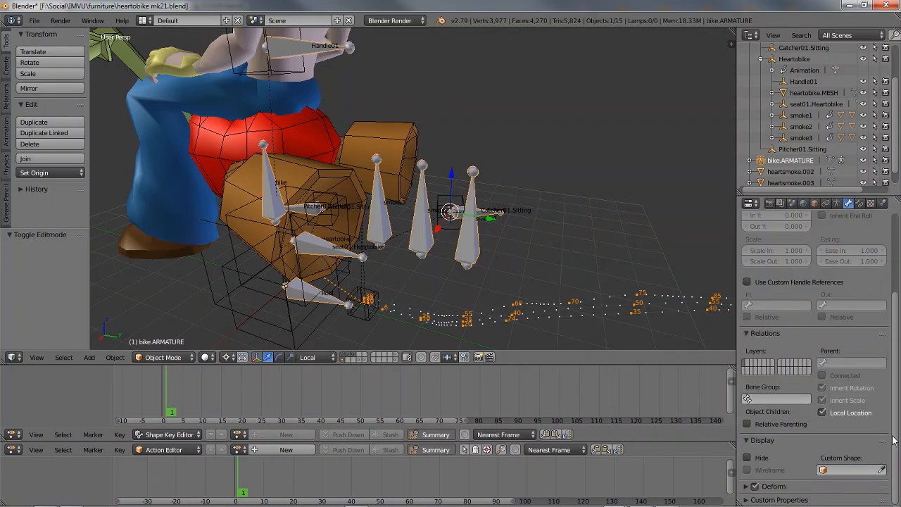
pyautogui.scroll(3, 802, 479)
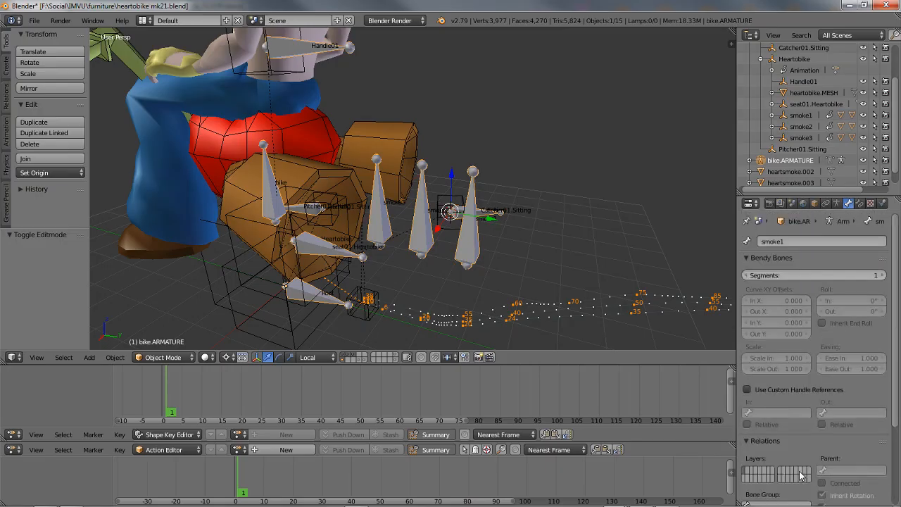
pyautogui.click(860, 203)
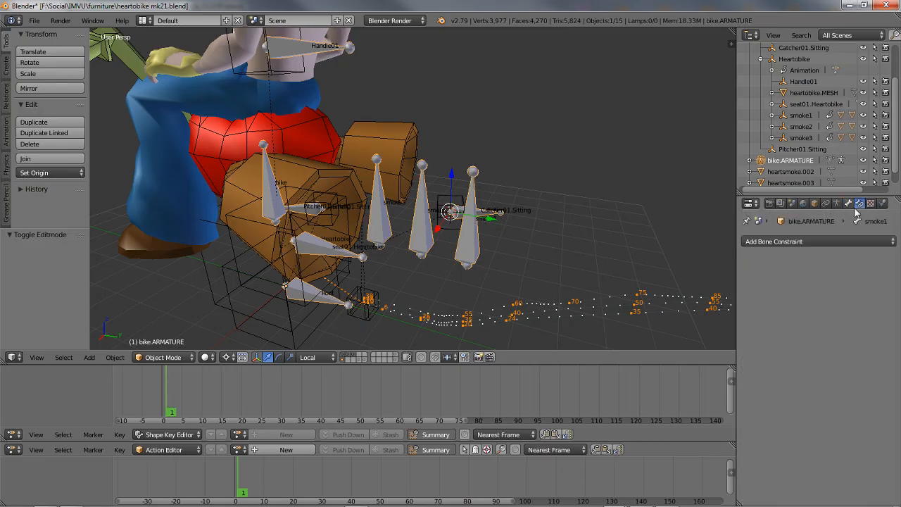
pyautogui.click(848, 204)
pyautogui.click(837, 203)
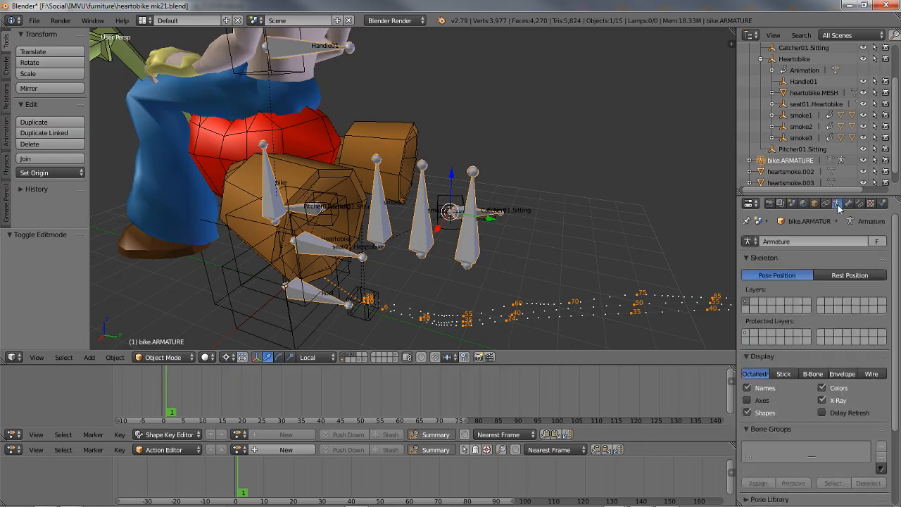
pyautogui.click(815, 204)
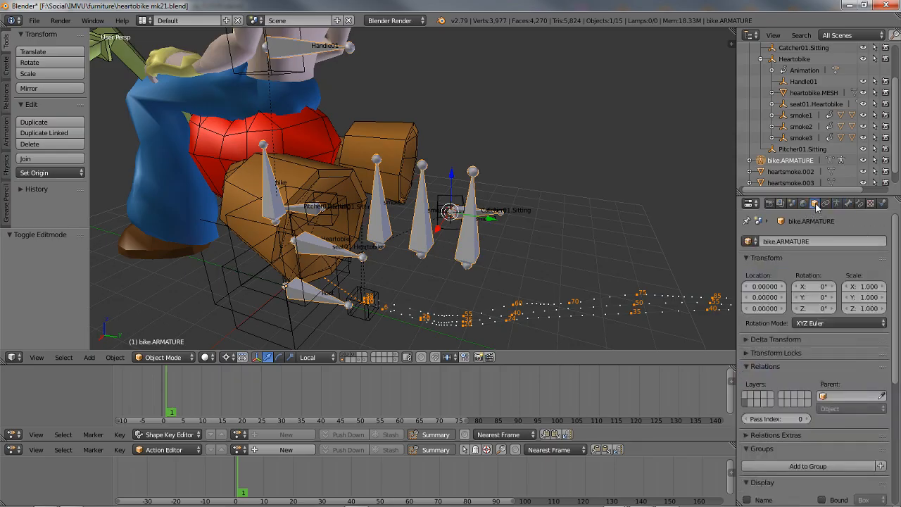
pyautogui.click(826, 204)
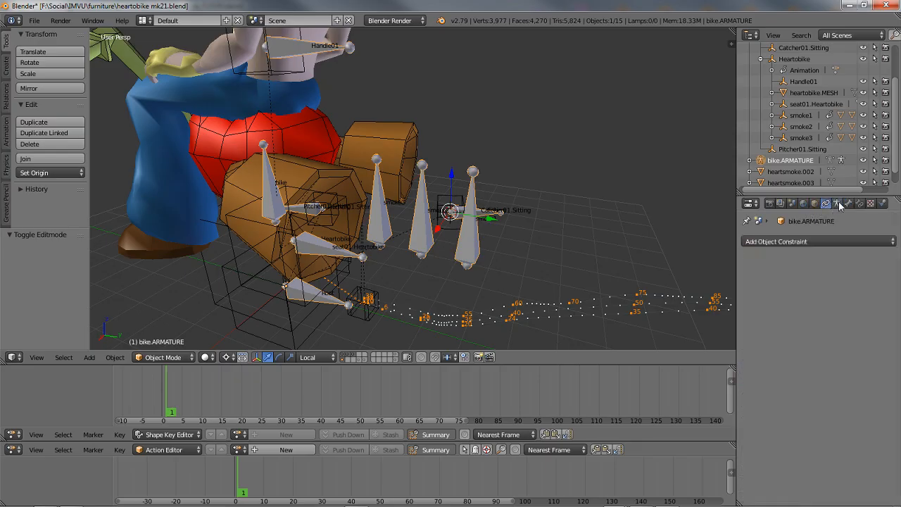
pyautogui.click(838, 204)
pyautogui.moveTo(395, 197); pyautogui.dragTo(396, 304, button='middle')
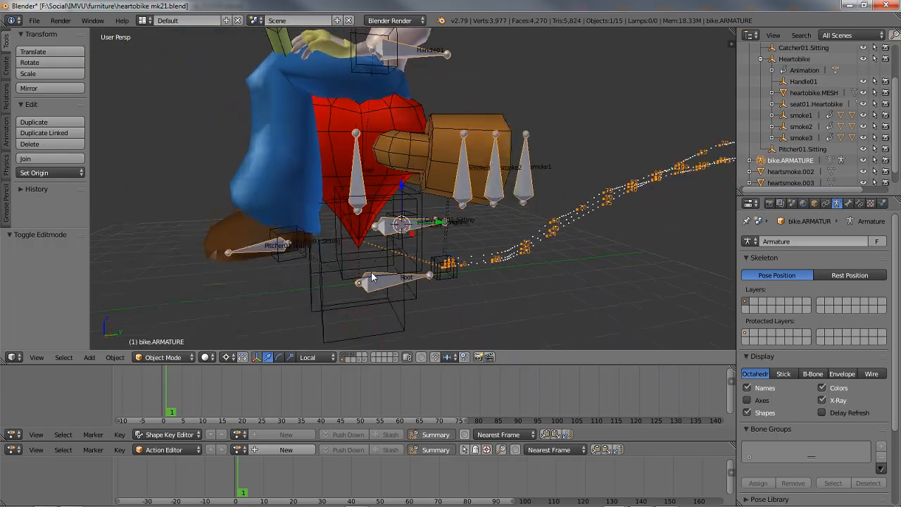
# Try rotating the bike bone in Pose Mode to check which objects follow it.
pyautogui.hotkey('ctrl', 'Tab')
pyautogui.rightClick(356, 205)
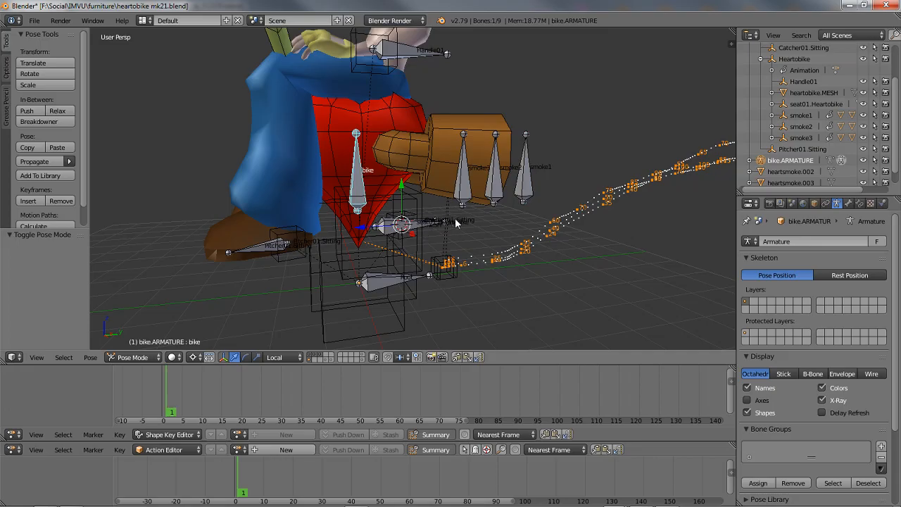
pyautogui.press('r')
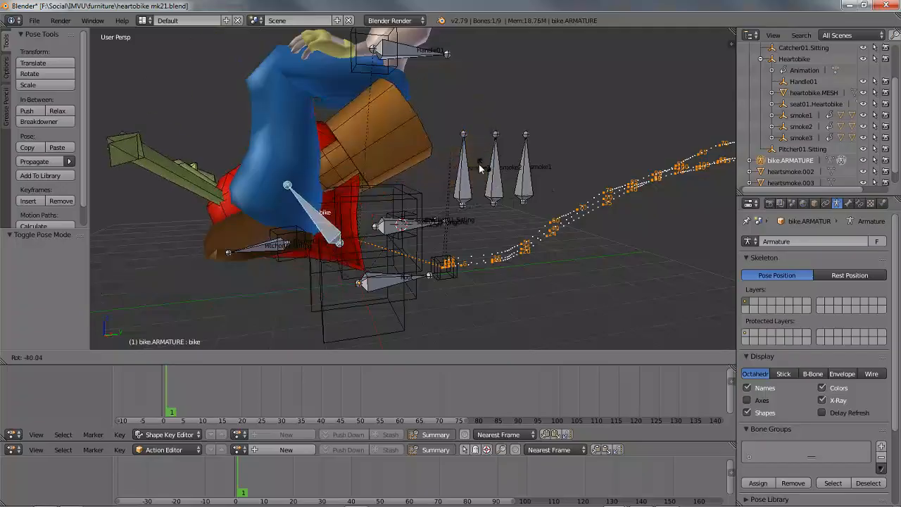
pyautogui.press('Escape')
pyautogui.hotkey('ctrl', 'Tab')
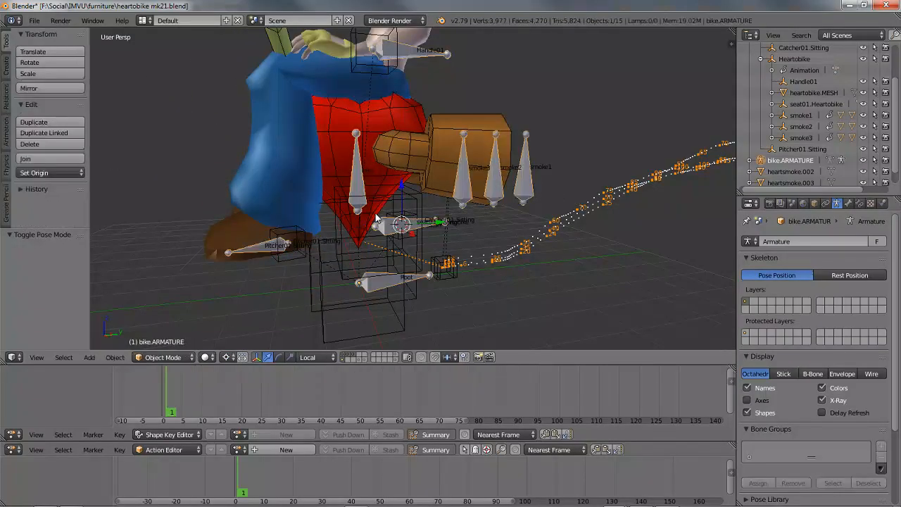
pyautogui.moveTo(339, 121); pyautogui.dragTo(327, 153, button='middle')
pyautogui.rightClick(350, 238)
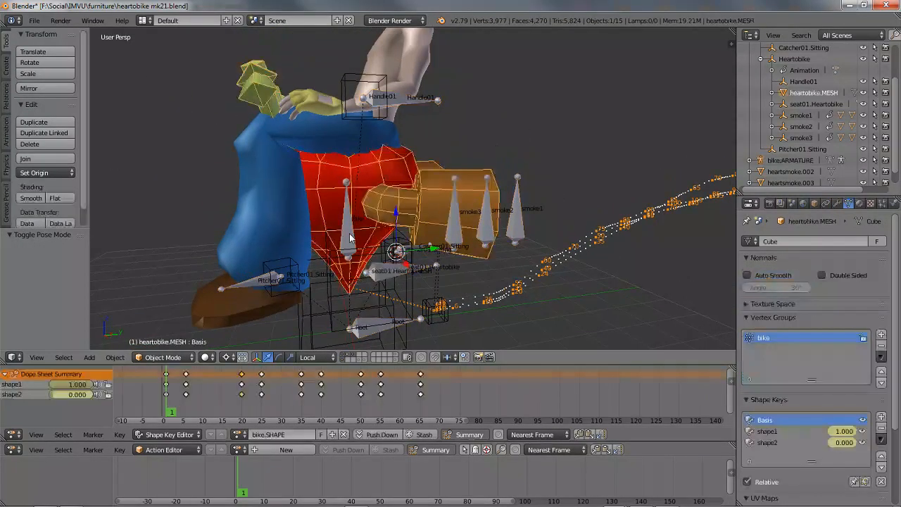
pyautogui.hotkey('ctrl', 'z')
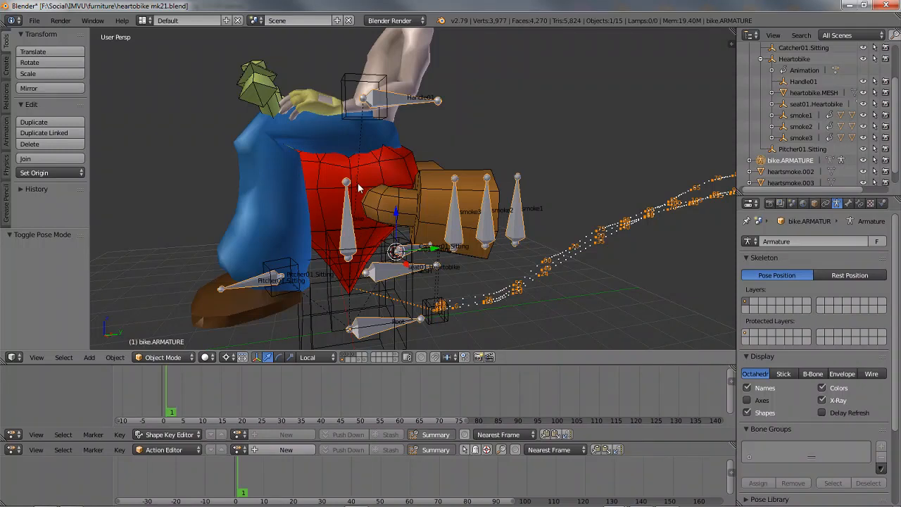
# Enter Edit Mode on the armature and try moving the Handle01, seat01.Heartobike and bike bones together.
pyautogui.press('Tab')
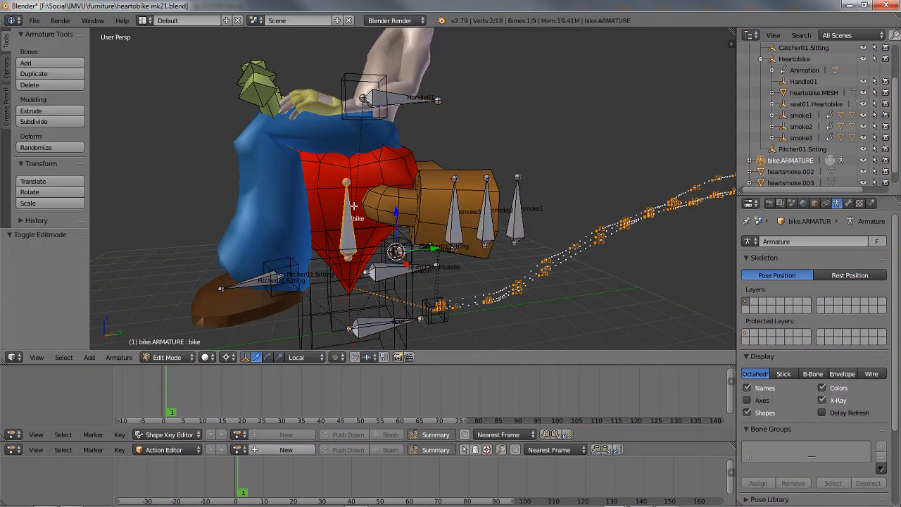
pyautogui.rightClick(396, 96)
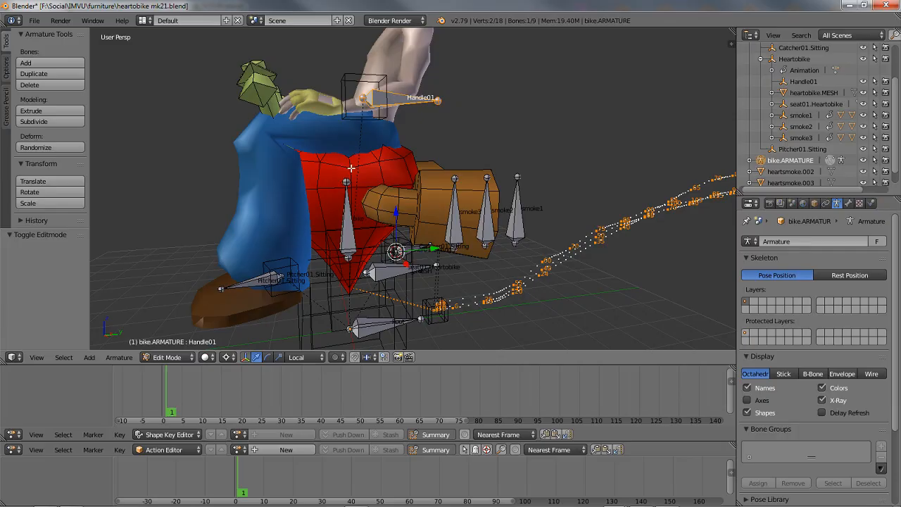
pyautogui.moveTo(350, 168)
pyautogui.mouseDown(button='middle')
pyautogui.moveTo(327, 172)
pyautogui.moveTo(336, 169)
pyautogui.mouseUp(button='middle')
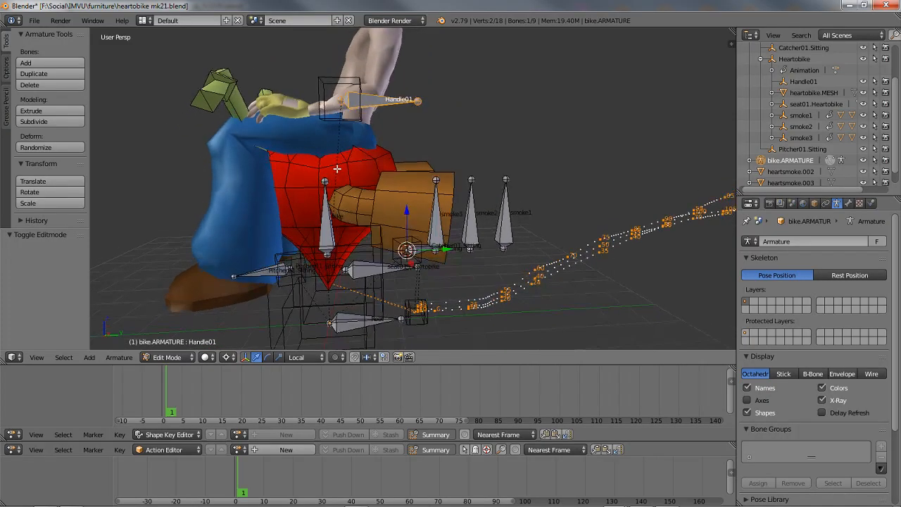
pyautogui.keyDown('shift'); pyautogui.rightClick(368, 270); pyautogui.keyUp('shift')
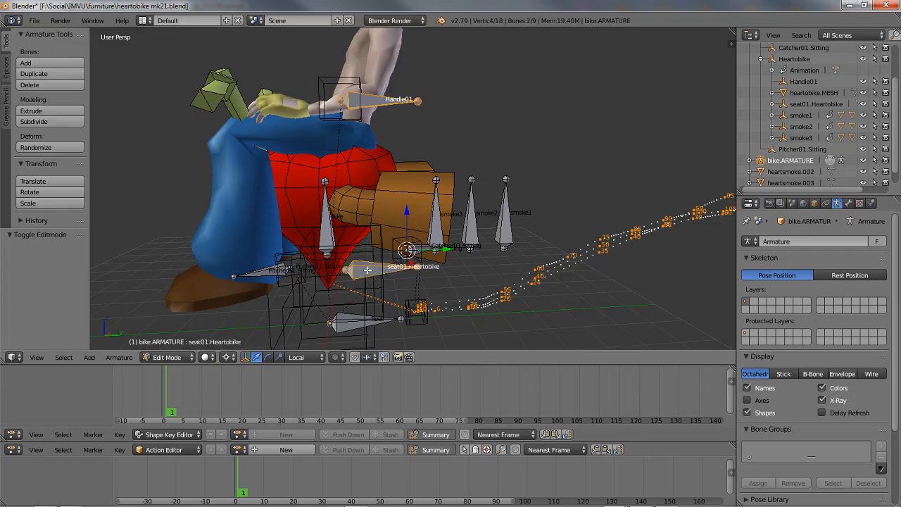
pyautogui.keyDown('shift'); pyautogui.rightClick(322, 225); pyautogui.keyUp('shift')
pyautogui.moveTo(322, 224); pyautogui.dragTo(330, 236, button='middle')
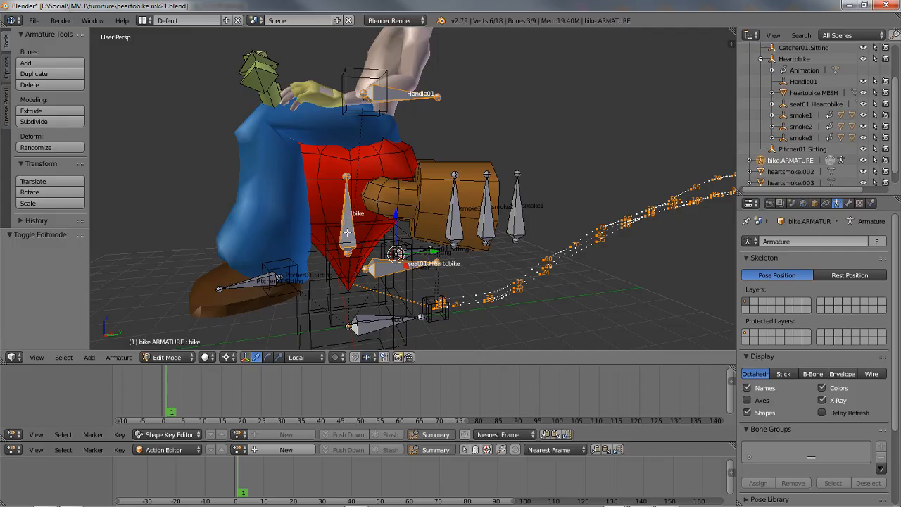
pyautogui.press('g')
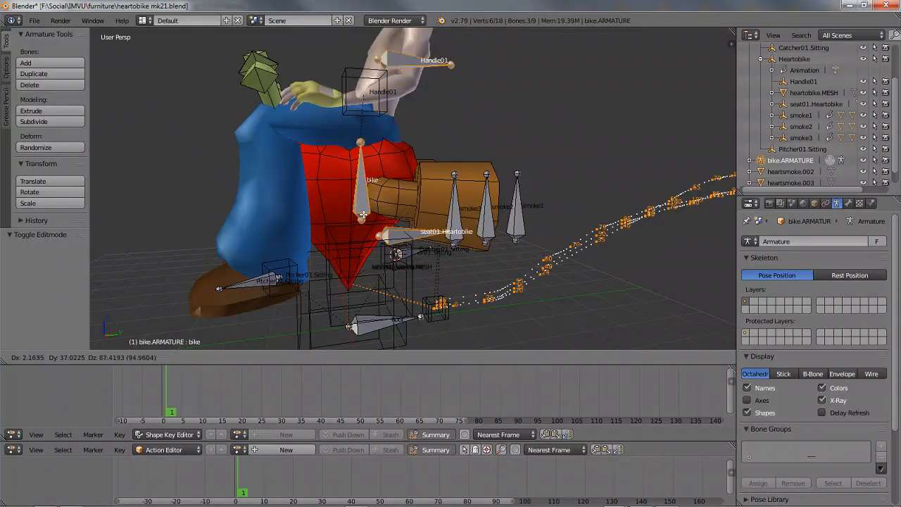
pyautogui.rightClick(359, 210)
# Set the Handle01 bone's parent to the bike bone.
pyautogui.rightClick(398, 94)
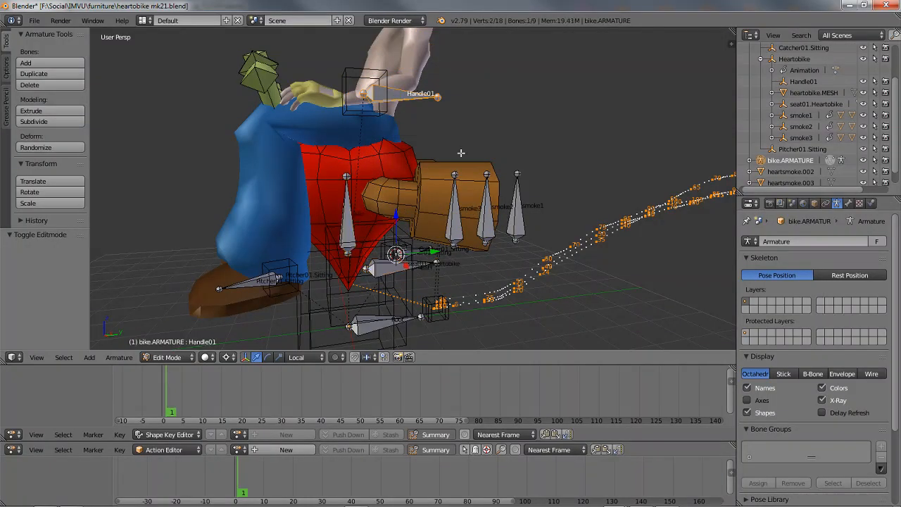
pyautogui.click(849, 204)
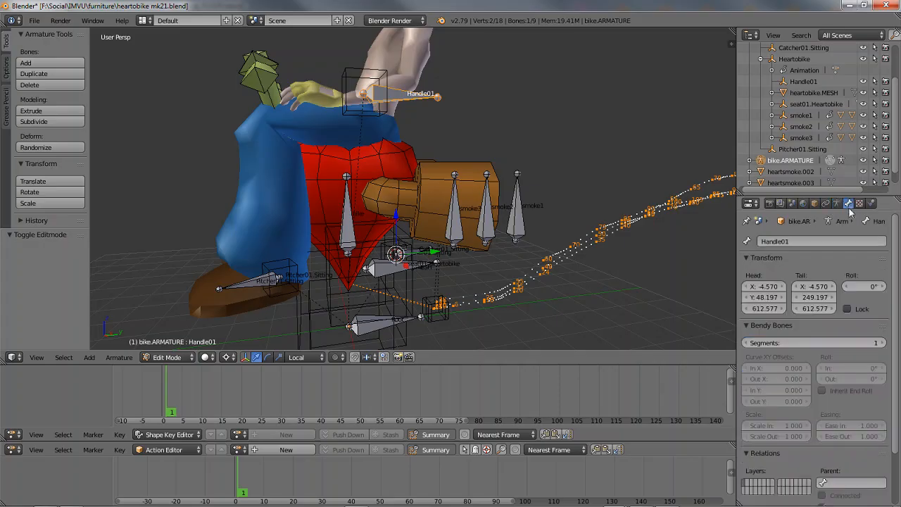
pyautogui.scroll(-3, 845, 355)
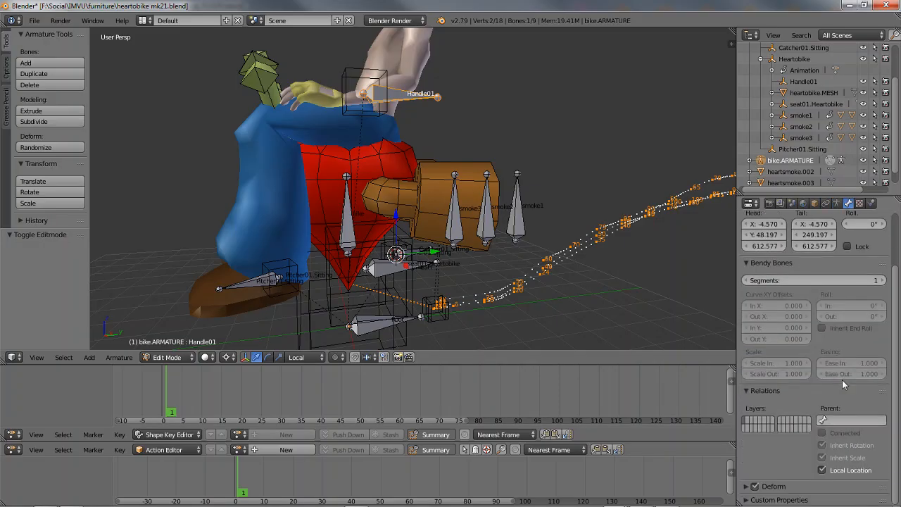
pyautogui.click(824, 421)
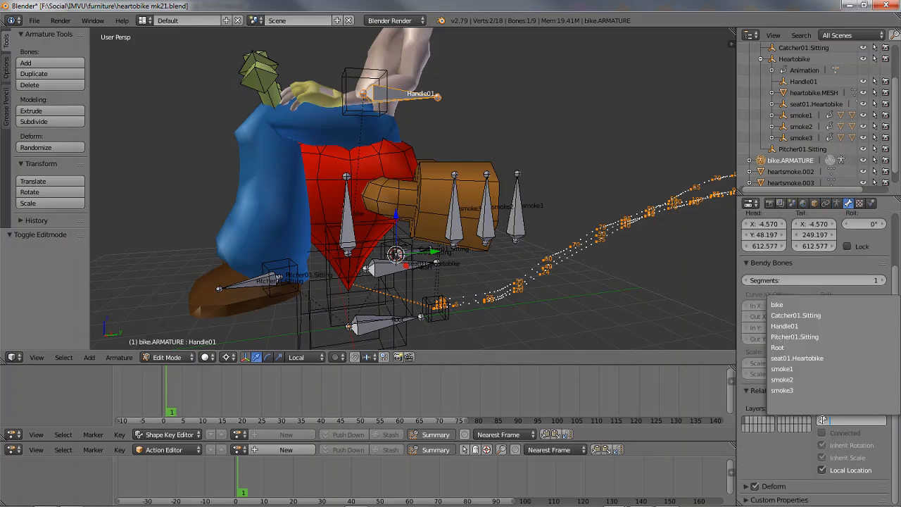
pyautogui.click(782, 303)
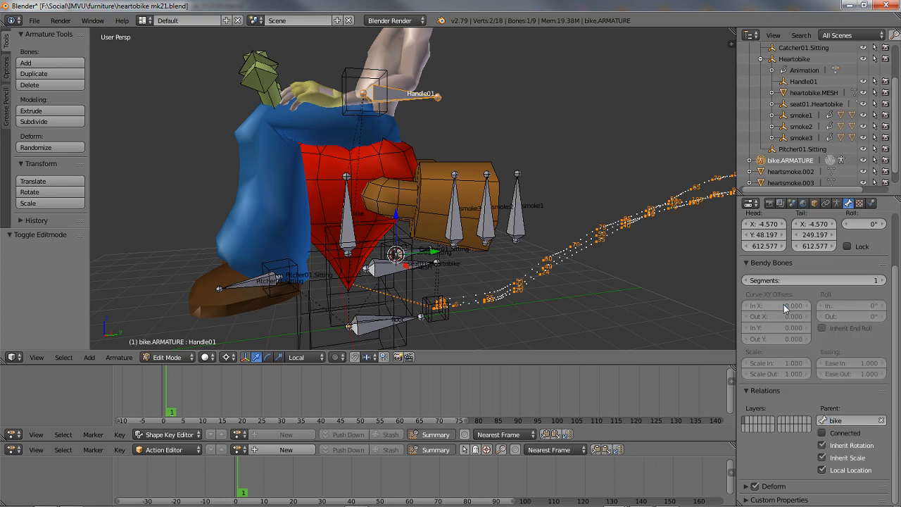
# Set the seat01.Heartobike bone's parent to the bike bone.
pyautogui.rightClick(387, 266)
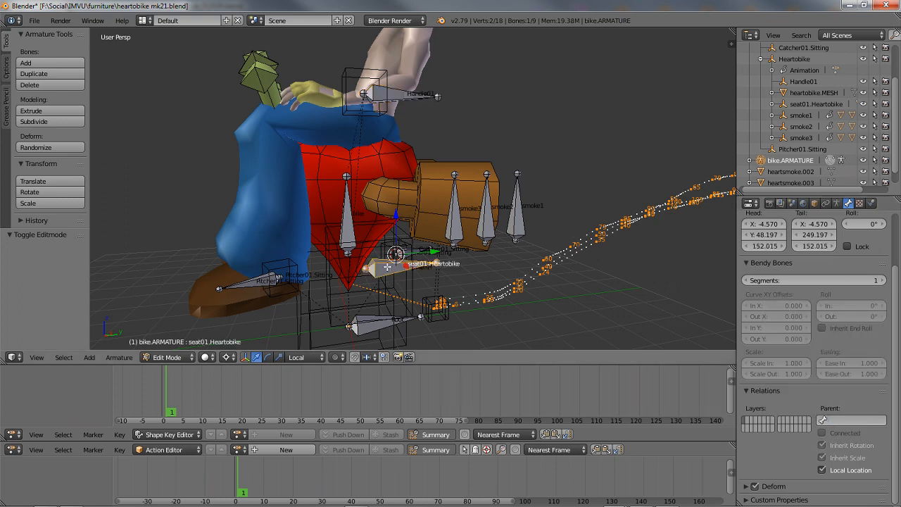
pyautogui.click(825, 420)
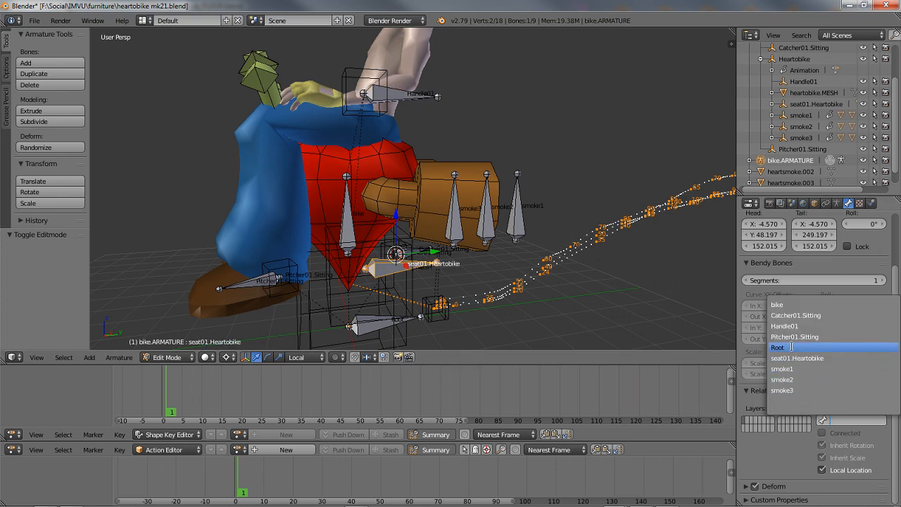
pyautogui.click(779, 304)
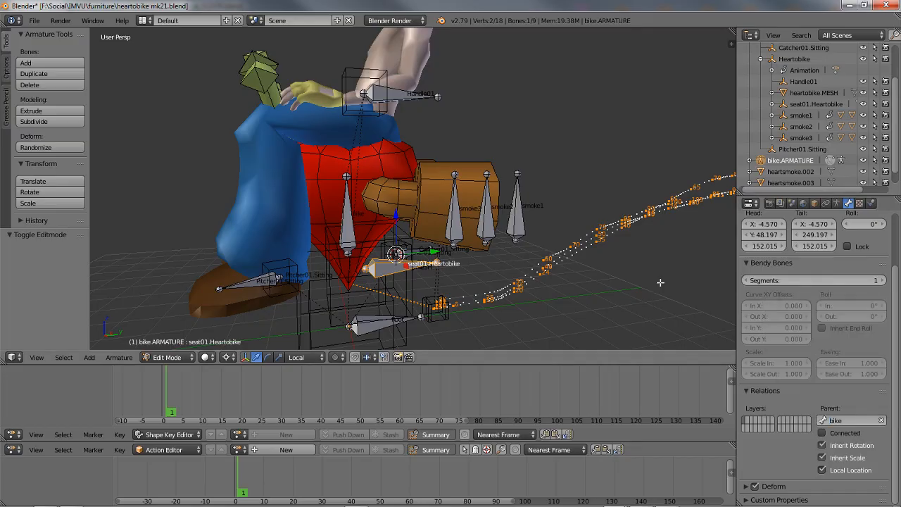
# Try rotating the bike bone in Edit Mode.
pyautogui.rightClick(347, 218)
pyautogui.press('r')
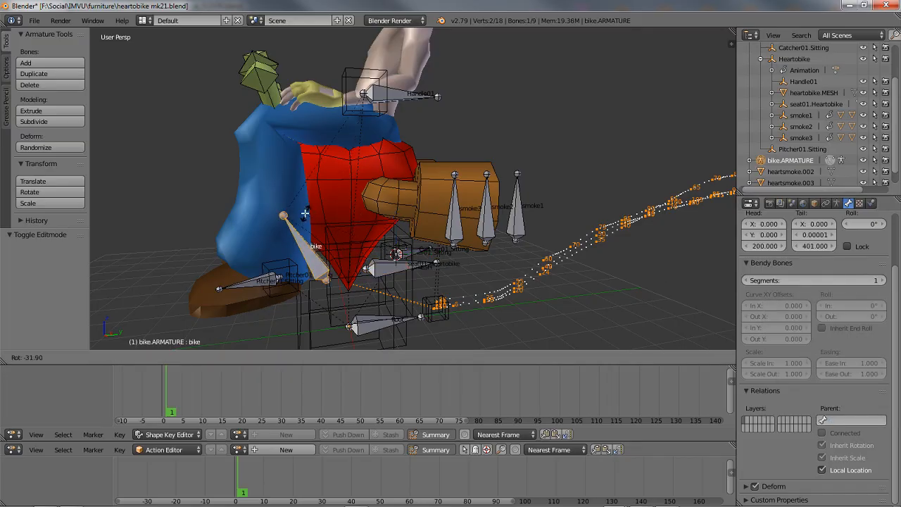
pyautogui.rightClick(322, 213)
# Examine the seat01.Heartobike bone's relations settings and the armature's data properties.
pyautogui.scroll(6, 322, 214)
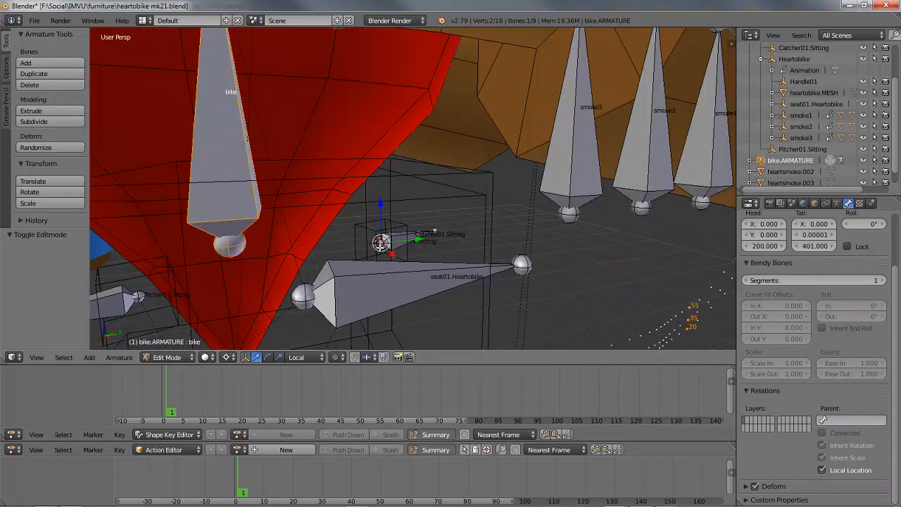
pyautogui.scroll(-3, 380, 243)
pyautogui.press('Tab')
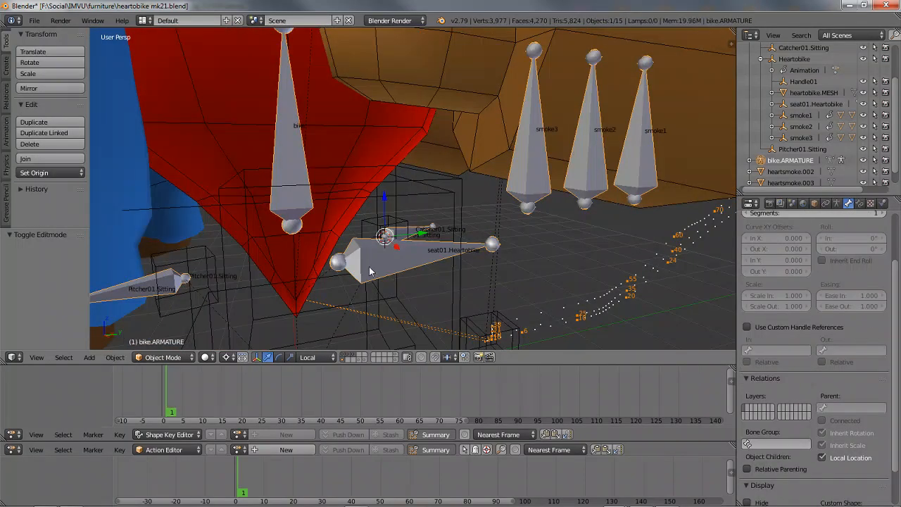
pyautogui.press('Tab')
pyautogui.rightClick(370, 271)
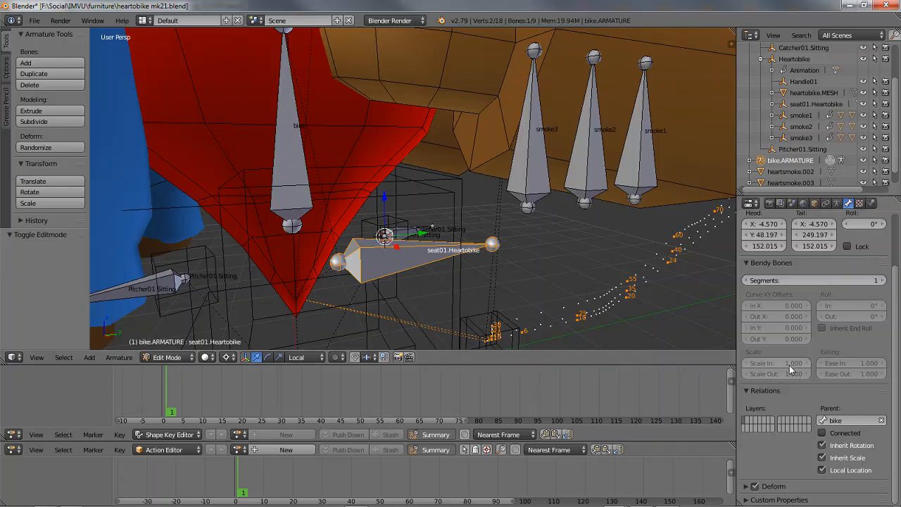
pyautogui.click(838, 203)
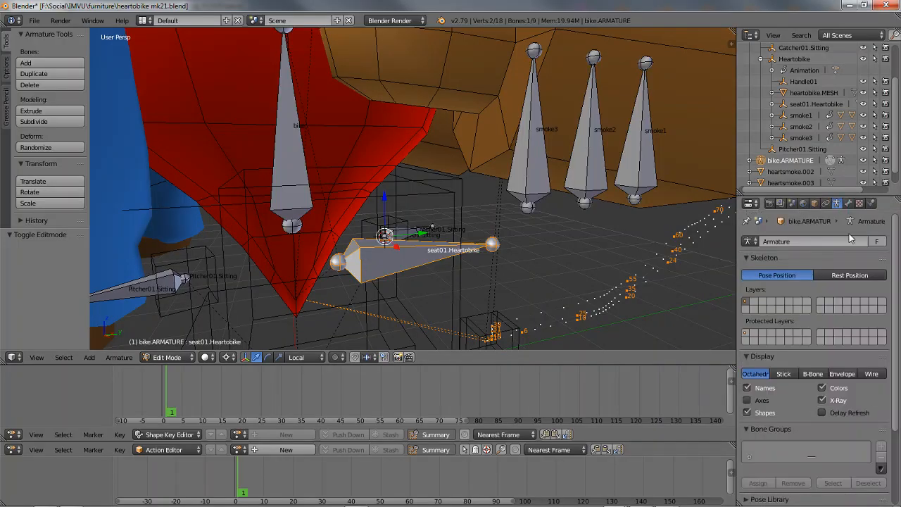
pyautogui.scroll(-4, 849, 305)
pyautogui.click(849, 204)
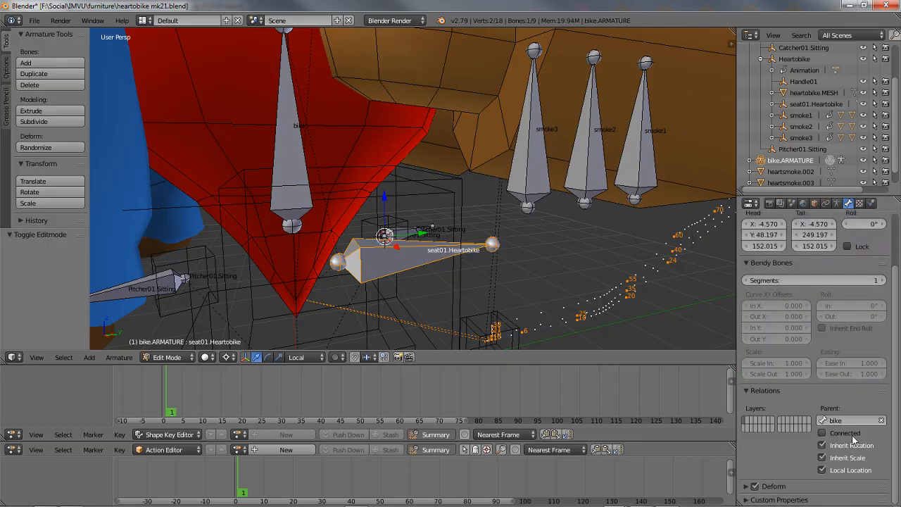
# Try moving the seat01.Heartobike bone away from its place near the base of the bike bone.
pyautogui.rightClick(308, 163)
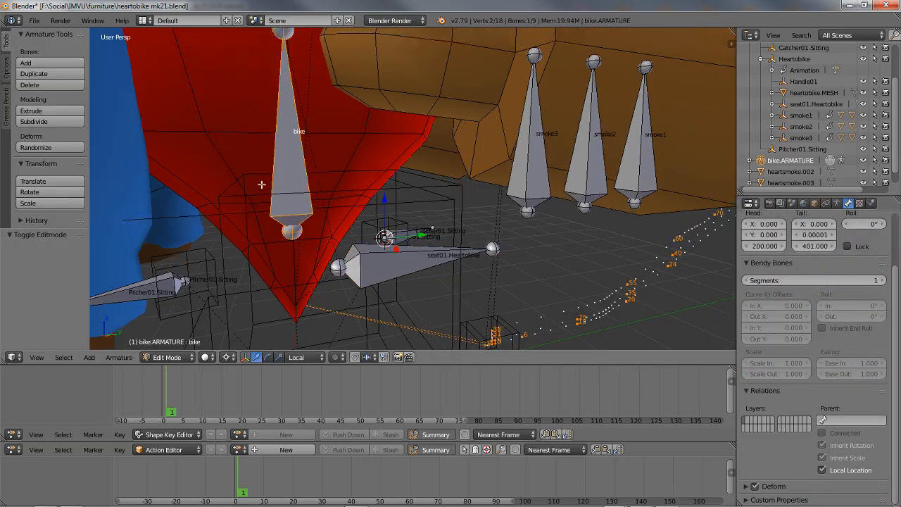
pyautogui.moveTo(261, 184); pyautogui.dragTo(259, 194, button='middle')
pyautogui.moveTo(373, 230); pyautogui.dragTo(363, 243, button='middle')
pyautogui.rightClick(366, 290)
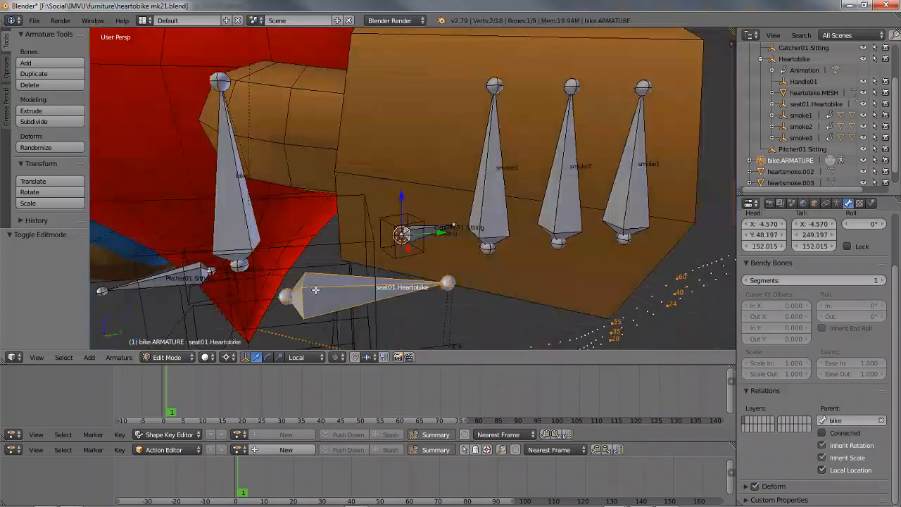
pyautogui.press('g')
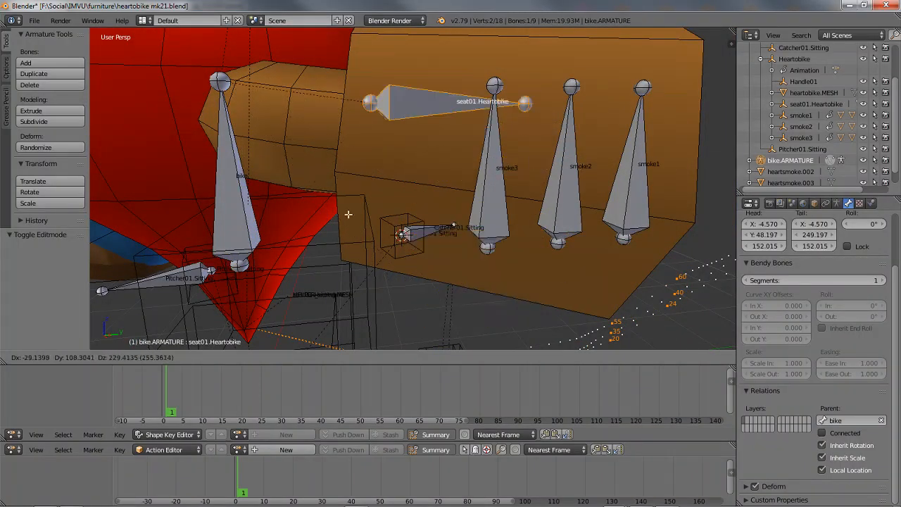
pyautogui.press('Escape')
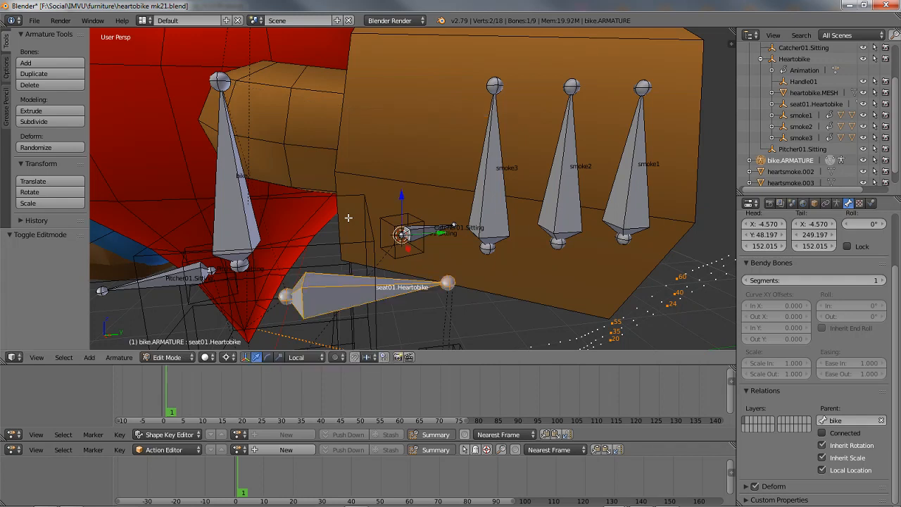
# Look through the bone, armature and constraint properties with the seat01.Heartobike bone selected.
pyautogui.scroll(3, 875, 338)
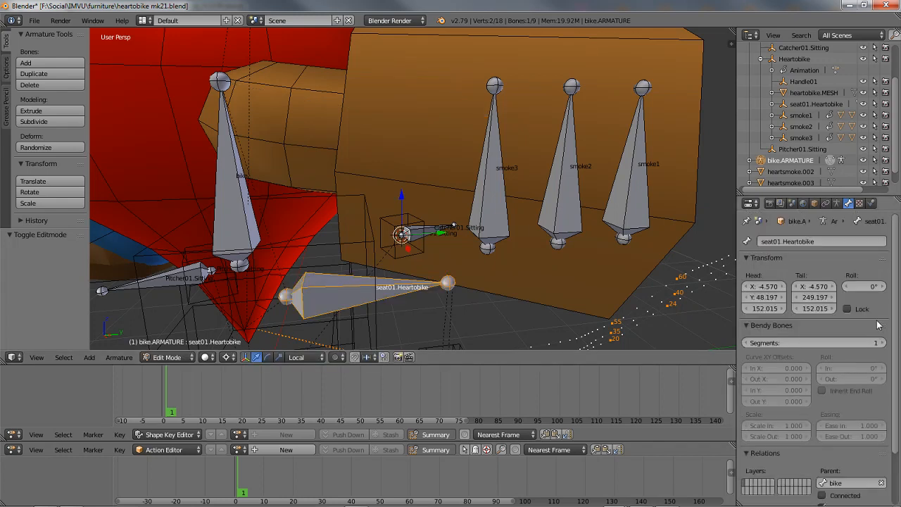
pyautogui.click(838, 204)
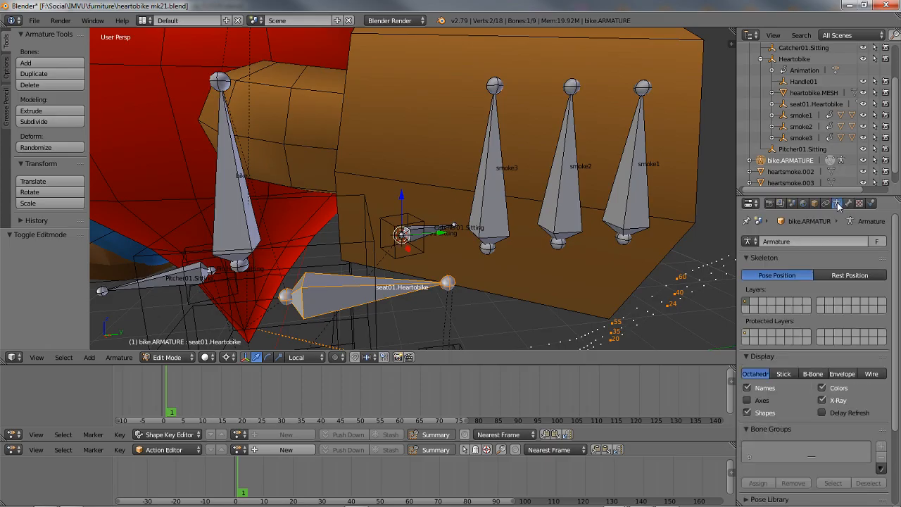
pyautogui.click(826, 204)
pyautogui.click(836, 204)
pyautogui.click(848, 203)
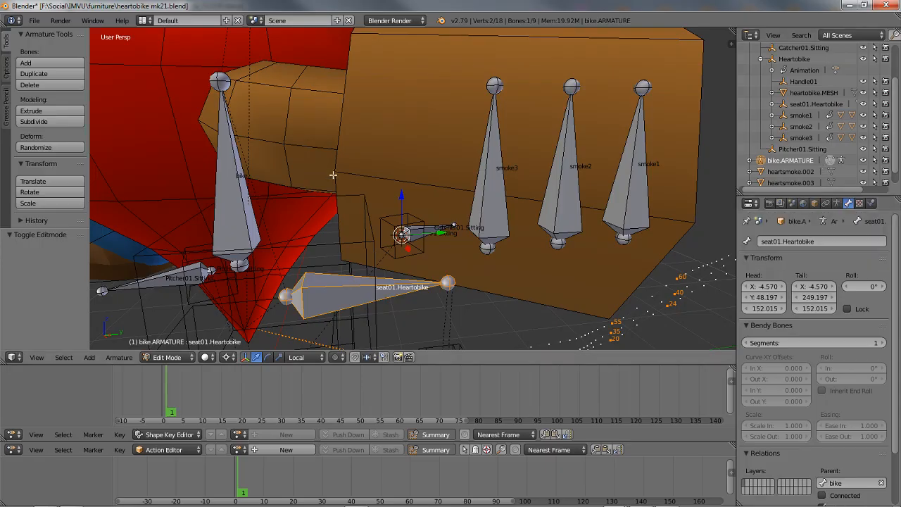
# Leave Edit Mode, put the armature in Pose Mode and select the bike bone.
pyautogui.scroll(-5, 374, 247)
pyautogui.moveTo(374, 246); pyautogui.dragTo(323, 190, button='middle')
pyautogui.press('Tab')
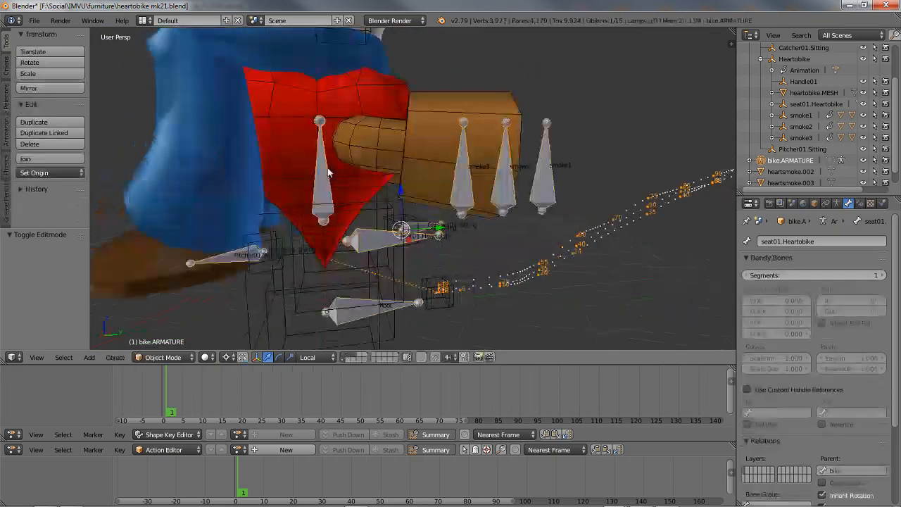
pyautogui.rightClick(322, 190)
pyautogui.hotkey('ctrl', 'Tab')
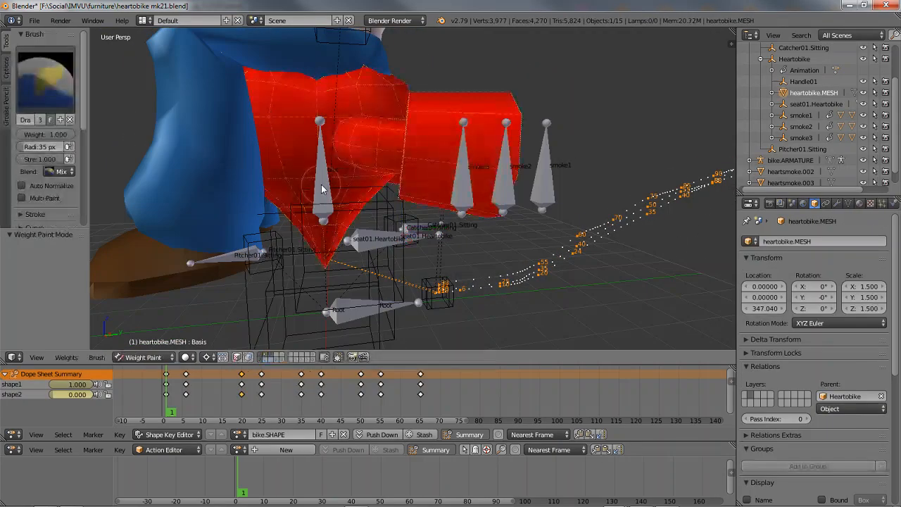
pyautogui.hotkey('ctrl', 'Tab')
pyautogui.rightClick(322, 190)
pyautogui.hotkey('ctrl', 'Tab')
pyautogui.rightClick(324, 187)
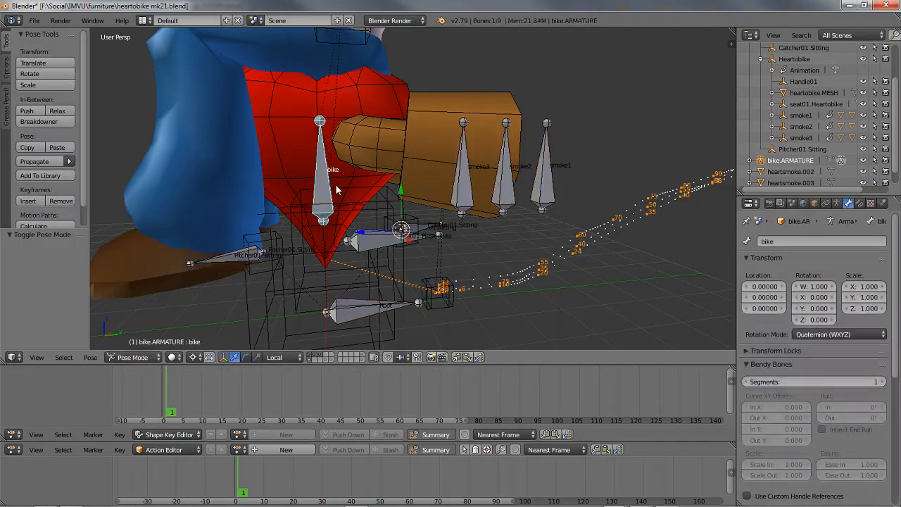
# Try rotating the bike bone in Pose Mode to see which bones follow it.
pyautogui.press('r')
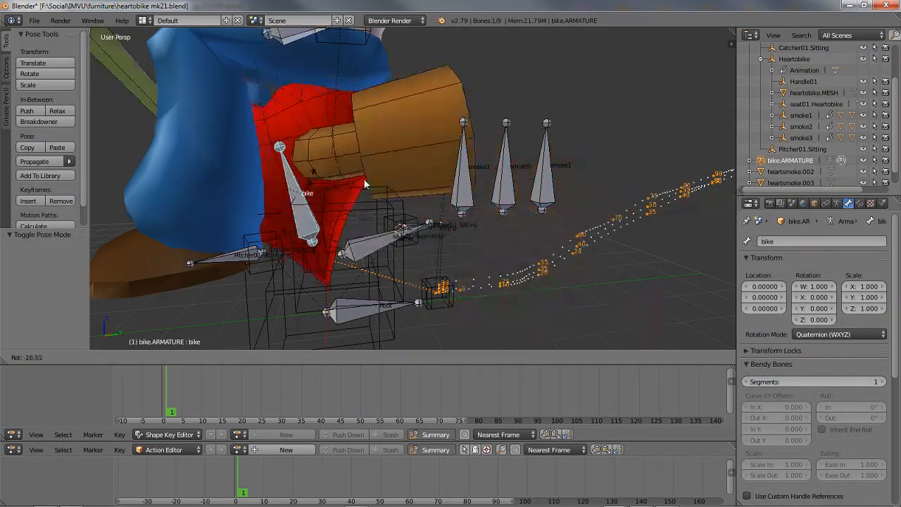
pyautogui.rightClick(318, 194)
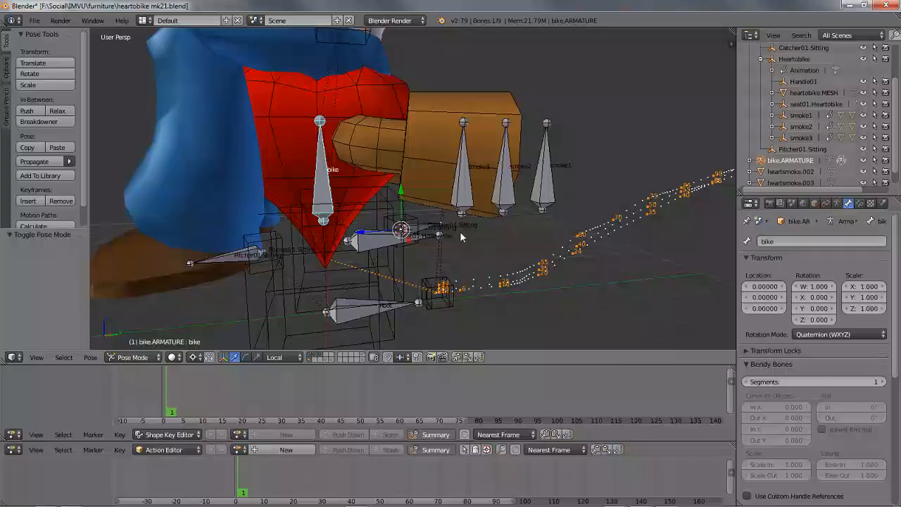
# Show the 3D view's properties, select all bones in Edit Mode and examine the display settings, toggling Relationship Lines off and on.
pyautogui.press('n')
pyautogui.scroll(-5, 676, 251)
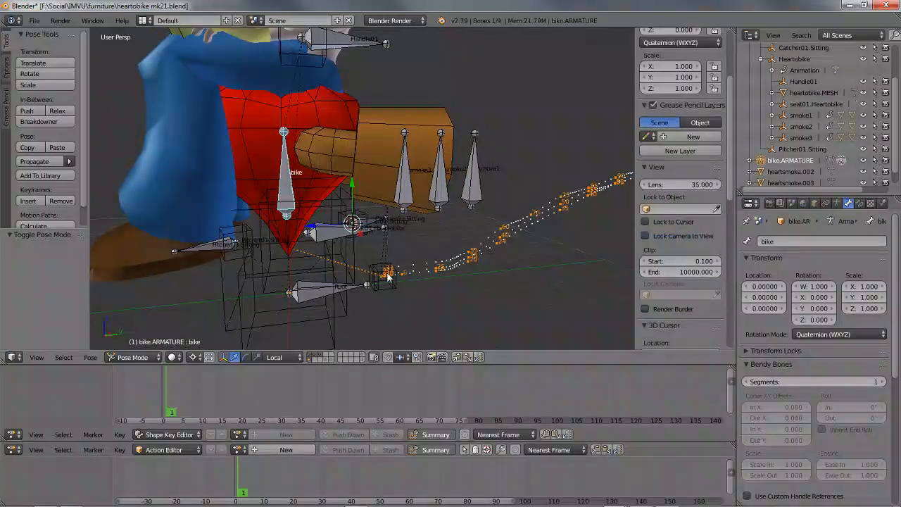
pyautogui.press('Tab')
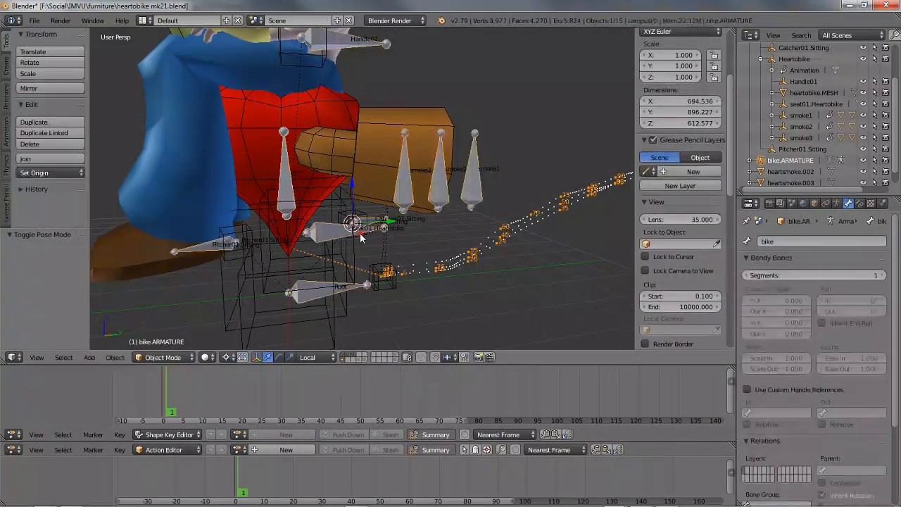
pyautogui.press('a')
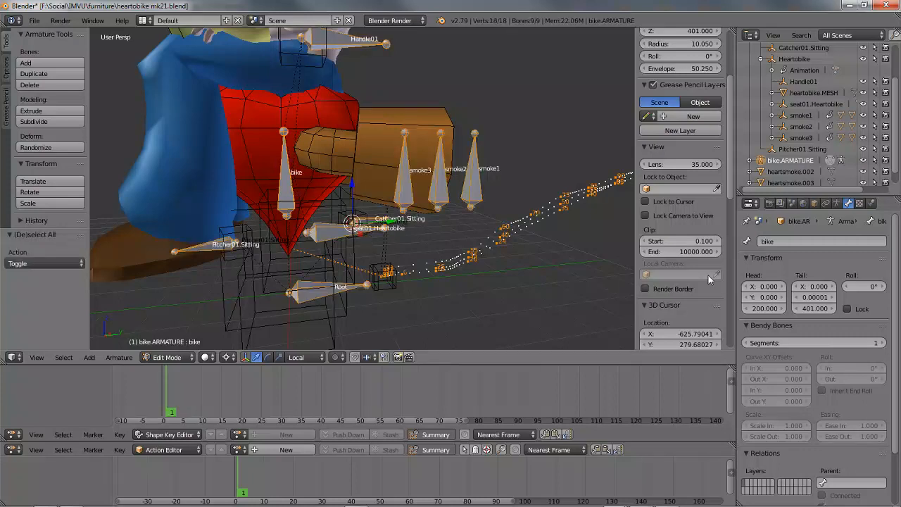
pyautogui.scroll(-5, 706, 285)
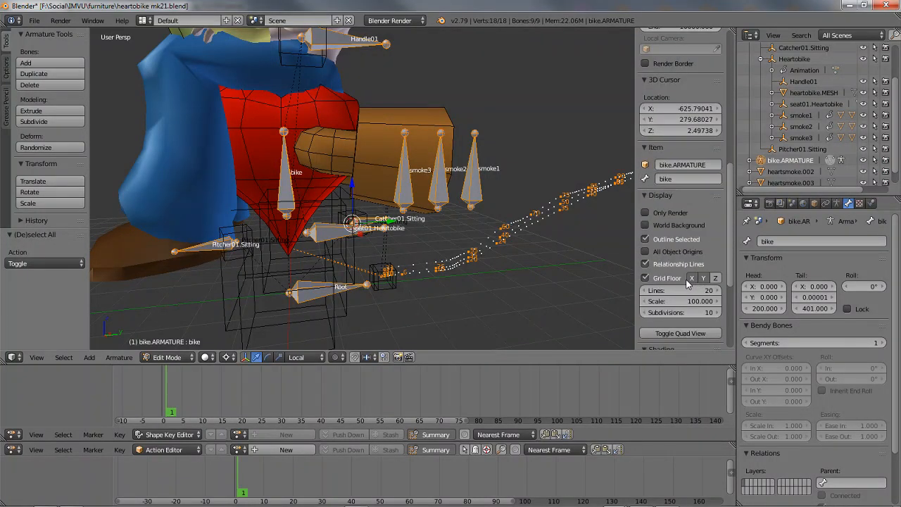
pyautogui.scroll(-4, 688, 283)
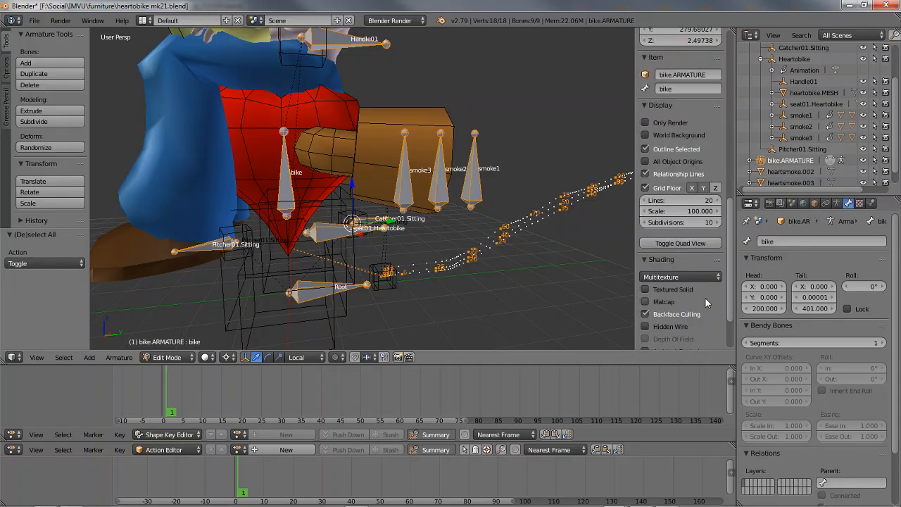
pyautogui.scroll(-1, 705, 299)
pyautogui.scroll(-2, 704, 299)
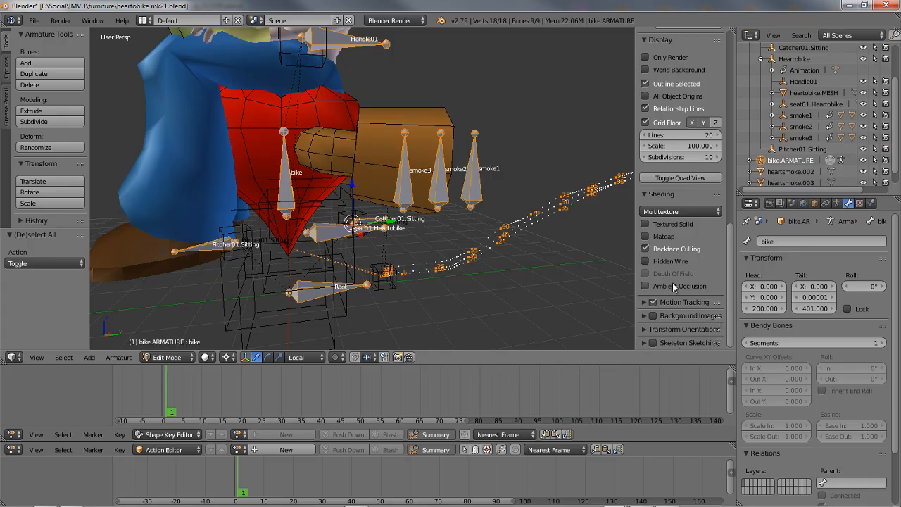
pyautogui.scroll(8, 672, 282)
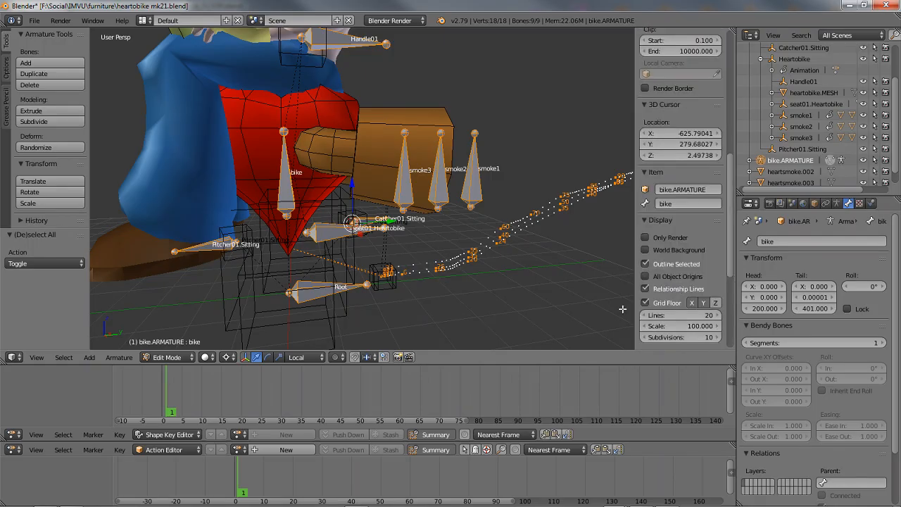
pyautogui.click(647, 289)
pyautogui.click(648, 290)
# Try moving the seat01.Heartobike bone in Edit Mode to inspect its relationship line to the bike bone.
pyautogui.moveTo(532, 282); pyautogui.dragTo(338, 263, button='middle')
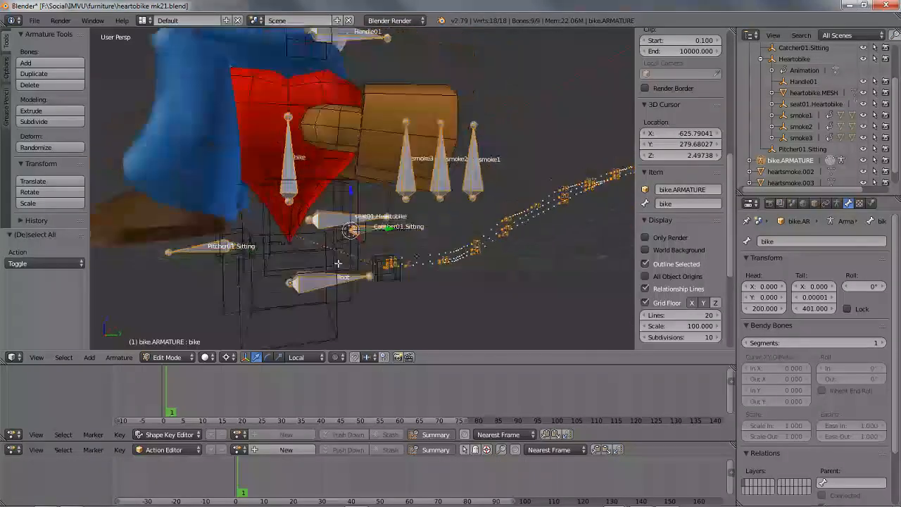
pyautogui.rightClick(330, 219)
pyautogui.press('Tab')
pyautogui.press('Tab')
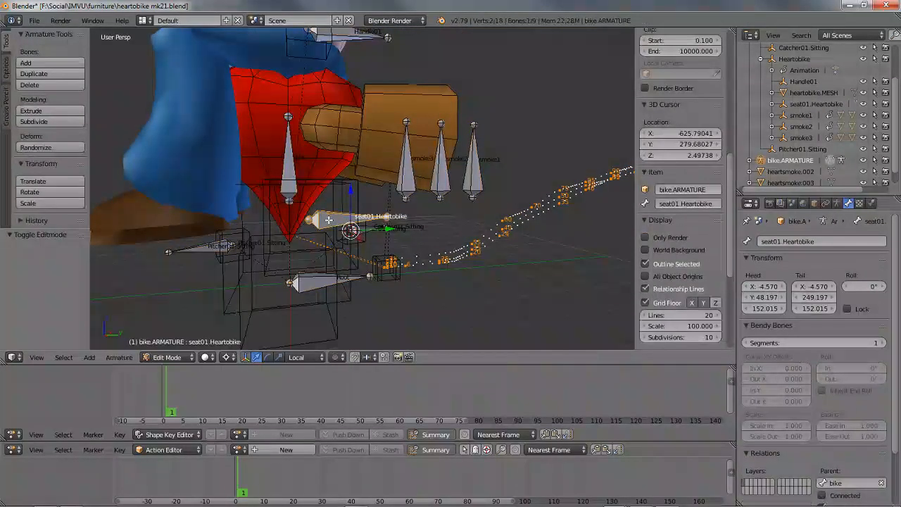
pyautogui.press('g')
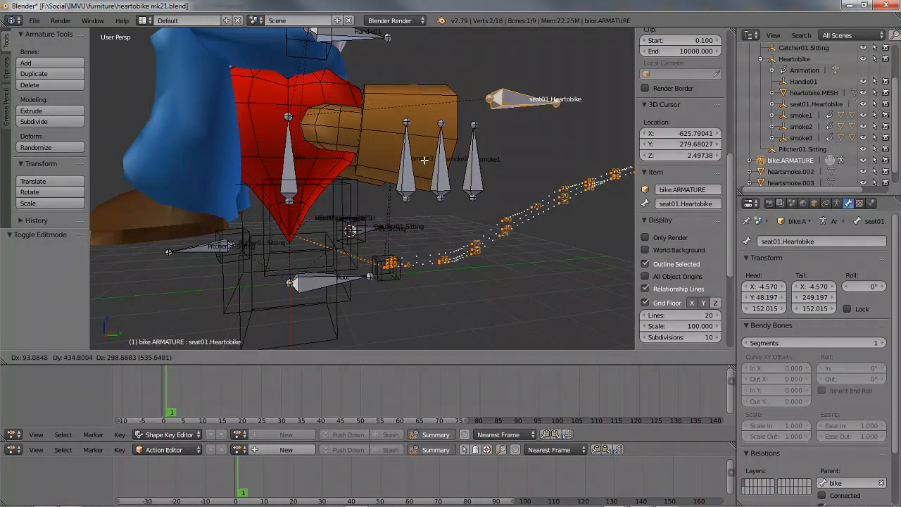
pyautogui.press('Escape')
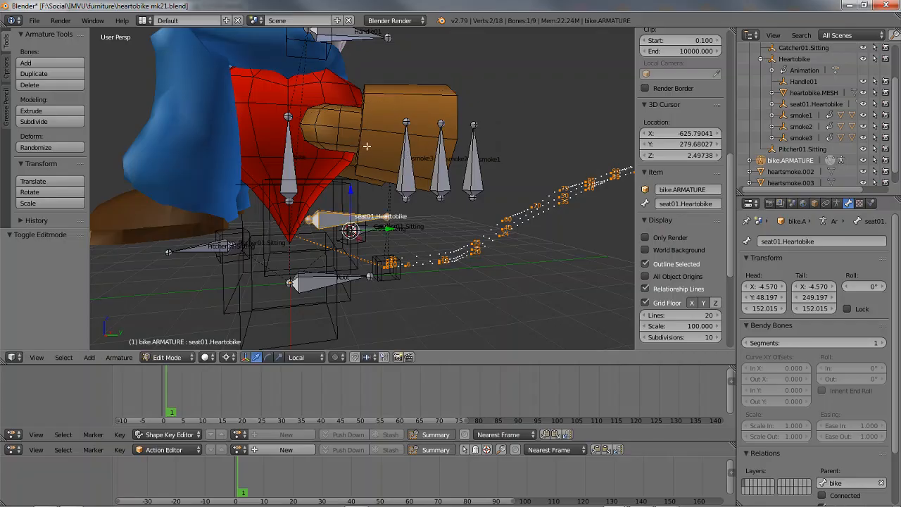
# Parent the smoke3, smoke2 and smoke1 bones to the bike bone.
pyautogui.moveTo(367, 146); pyautogui.dragTo(302, 142, button='middle')
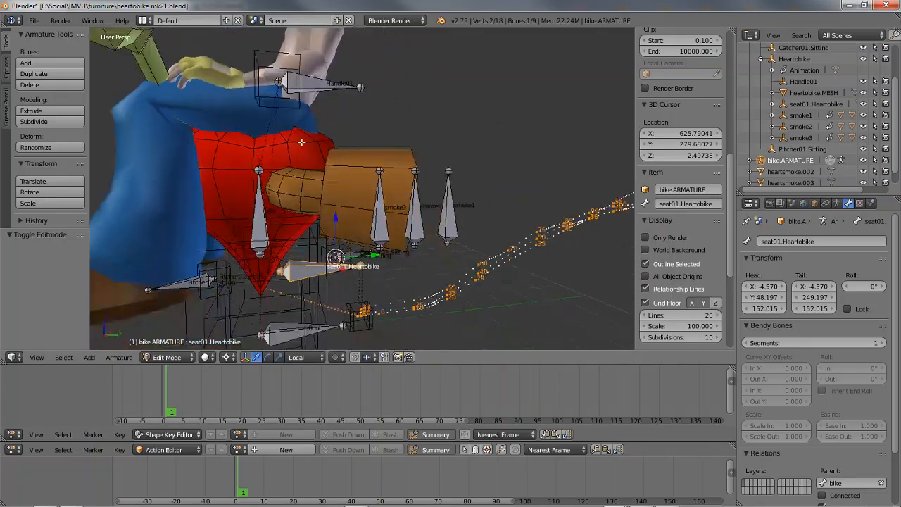
pyautogui.rightClick(380, 225)
pyautogui.rightClick(418, 214)
pyautogui.rightClick(442, 220)
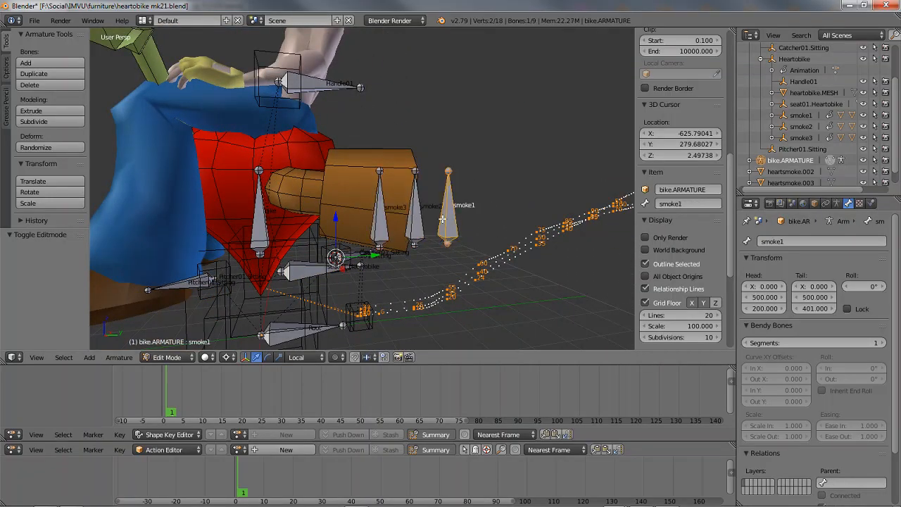
pyautogui.rightClick(376, 224)
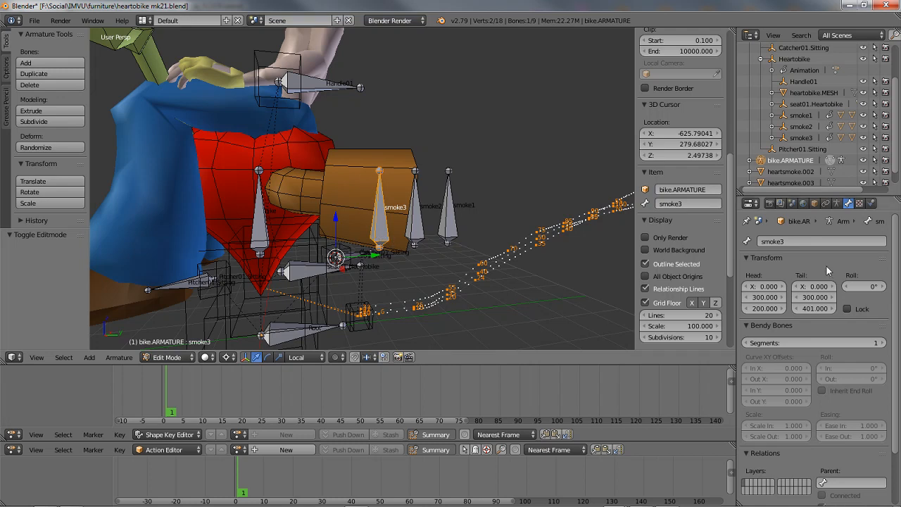
pyautogui.click(857, 478)
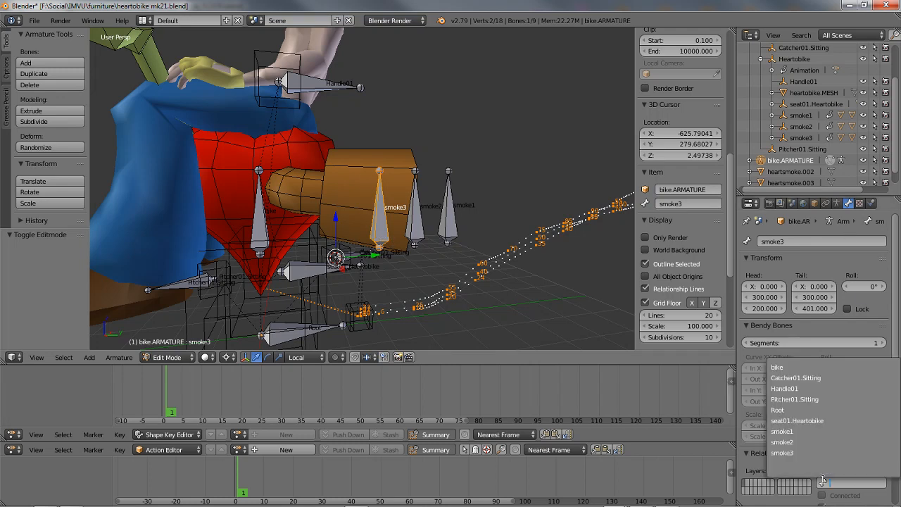
pyautogui.rightClick(414, 224)
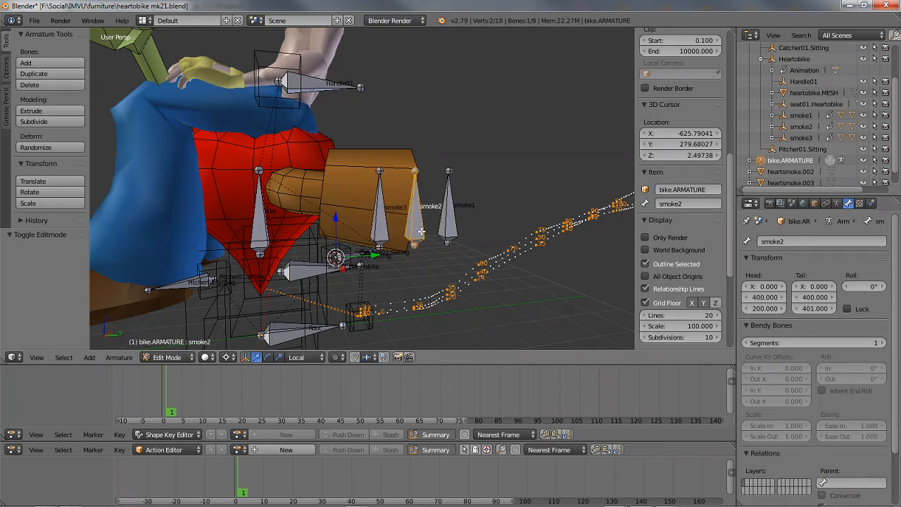
pyautogui.click(823, 482)
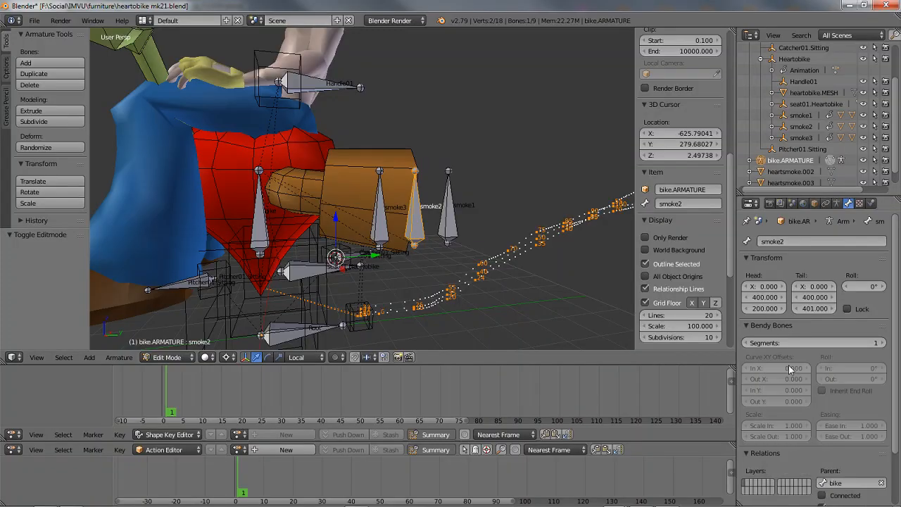
pyautogui.rightClick(449, 225)
pyautogui.click(818, 485)
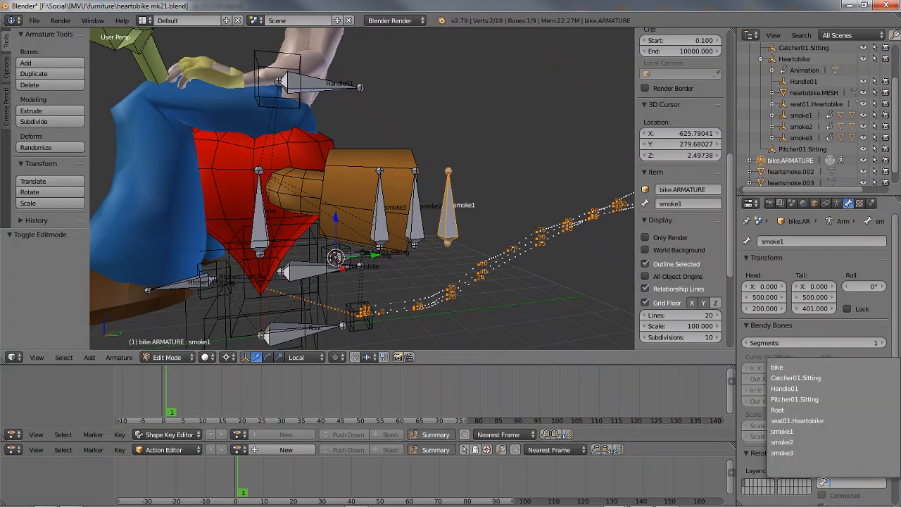
pyautogui.click(785, 367)
# Select all three smoke bones and raise them together by 100 along their local Z axis.
pyautogui.moveTo(598, 226); pyautogui.dragTo(509, 257, button='middle')
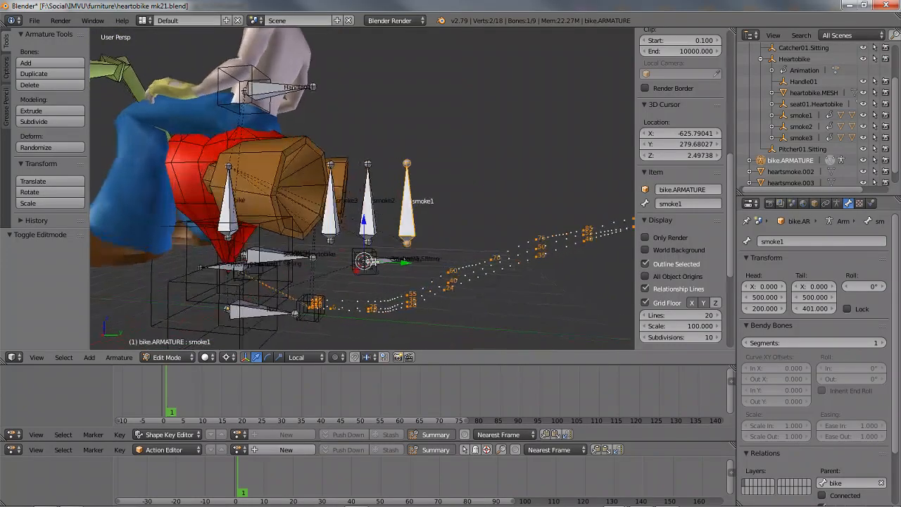
pyautogui.rightClick(335, 213)
pyautogui.keyDown('shift'); pyautogui.rightClick(365, 207); pyautogui.keyUp('shift')
pyautogui.keyDown('shift'); pyautogui.rightClick(402, 210); pyautogui.keyUp('shift')
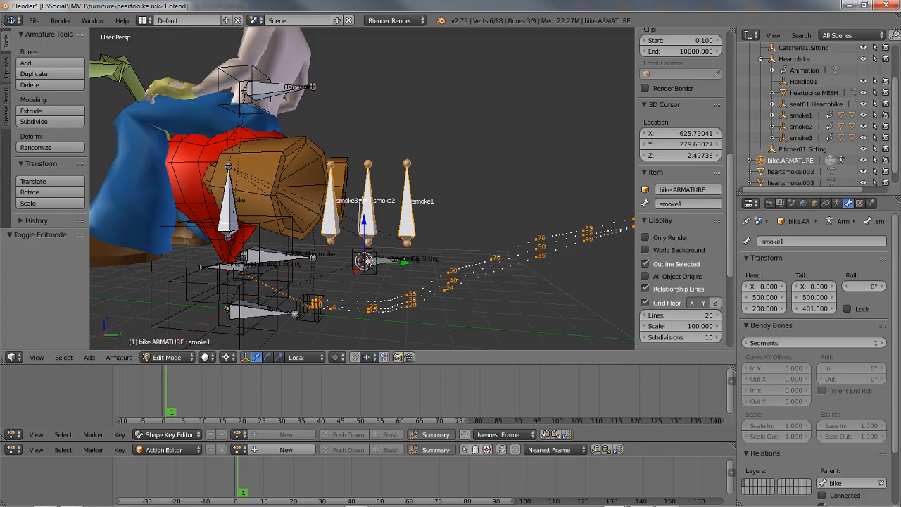
pyautogui.press('g')
pyautogui.press('z')
pyautogui.press('z')
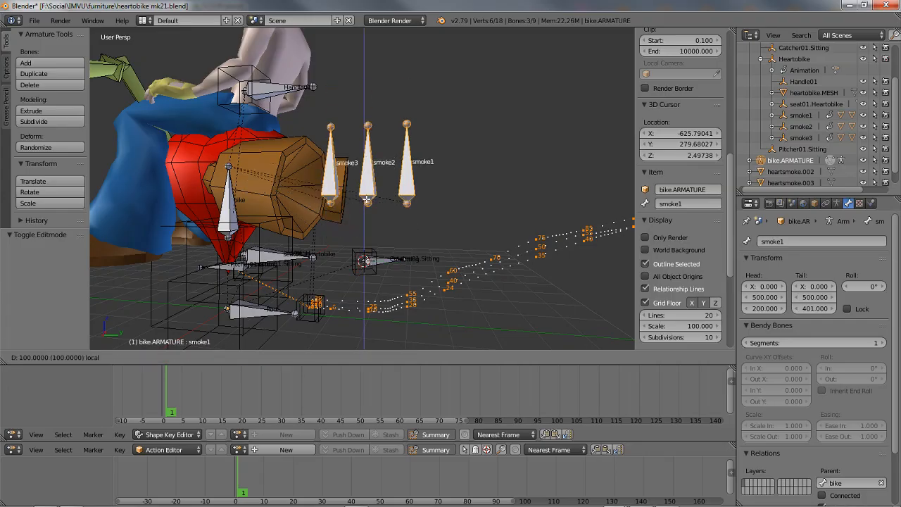
pyautogui.click(367, 199)
# Switch the armature to Pose Mode and try rotating the bike bone to test the smoke bones' parenting.
pyautogui.moveTo(367, 200); pyautogui.dragTo(457, 276, button='middle')
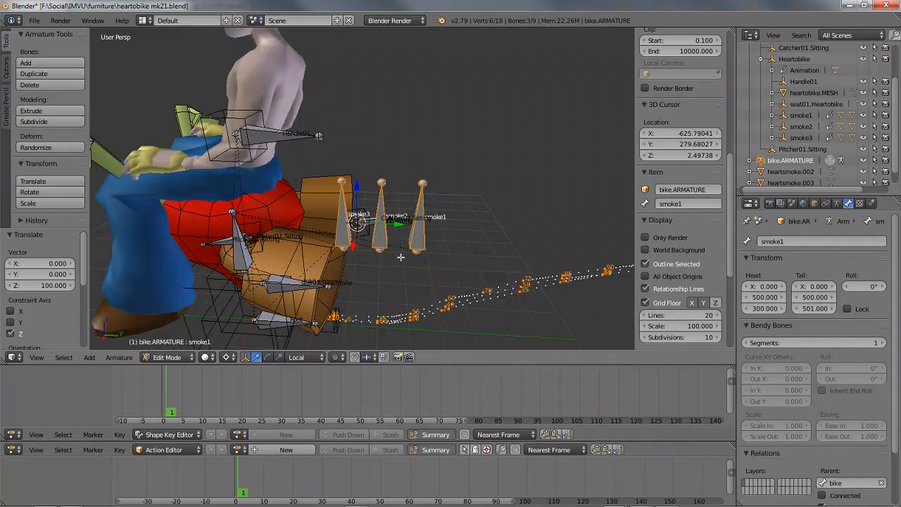
pyautogui.moveTo(375, 255); pyautogui.dragTo(406, 269, button='middle')
pyautogui.press('Tab')
pyautogui.hotkey('ctrl', 'Tab')
pyautogui.rightClick(301, 200)
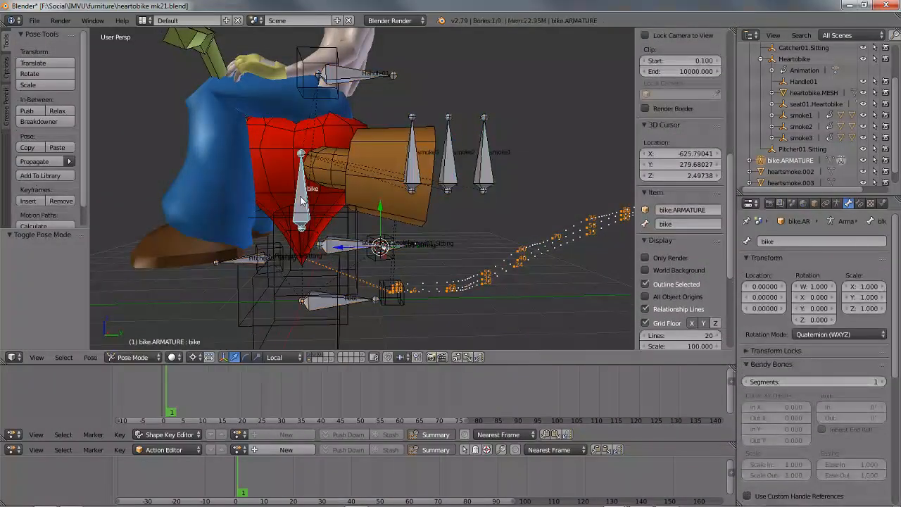
pyautogui.press('r')
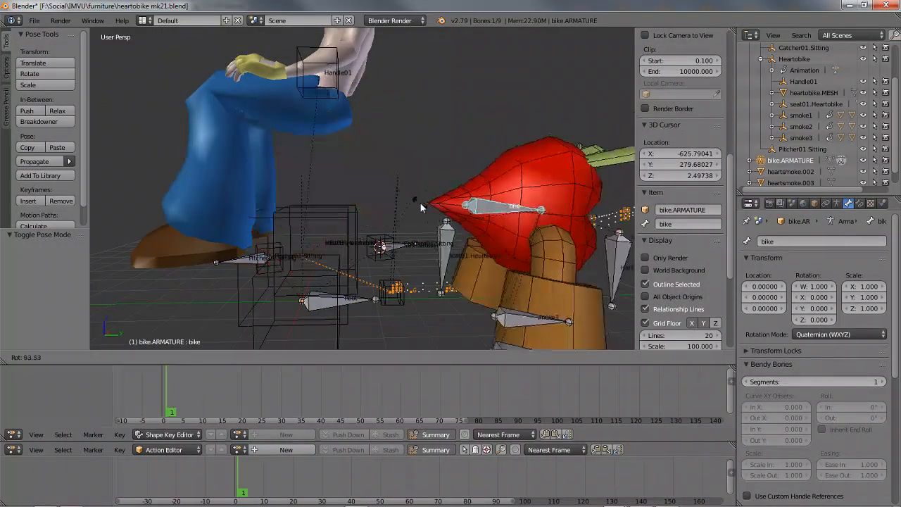
pyautogui.click(362, 200)
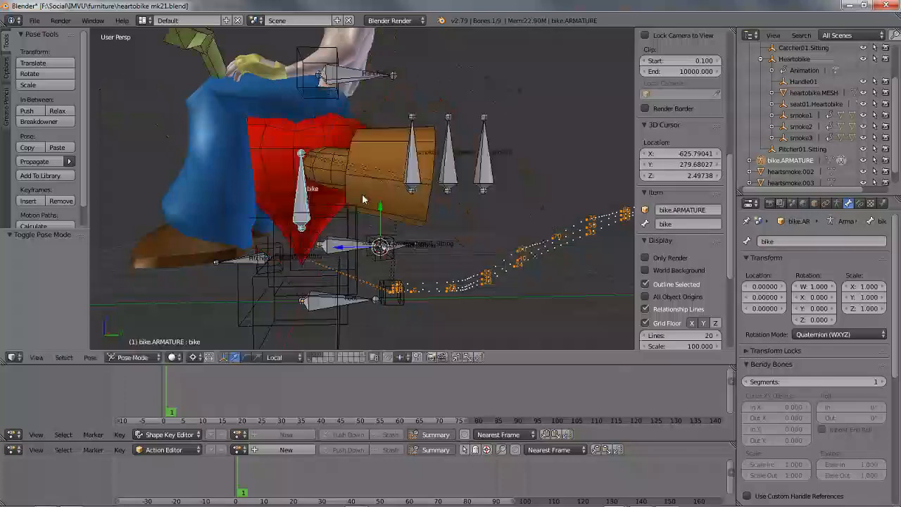
# Try rotating the Root bone in Pose Mode to test which bones follow it.
pyautogui.rightClick(335, 302)
pyautogui.press('r')
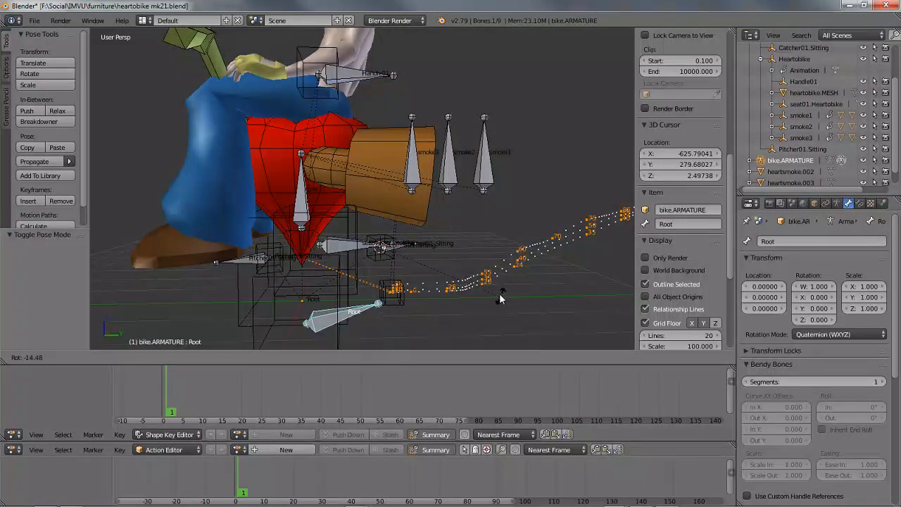
pyautogui.click(363, 266)
# In Edit Mode, parent the Pitcher01.Sitting and Catcher01.Sitting bones to the Root bone.
pyautogui.moveTo(363, 265); pyautogui.dragTo(259, 262, button='middle')
pyautogui.press('Tab')
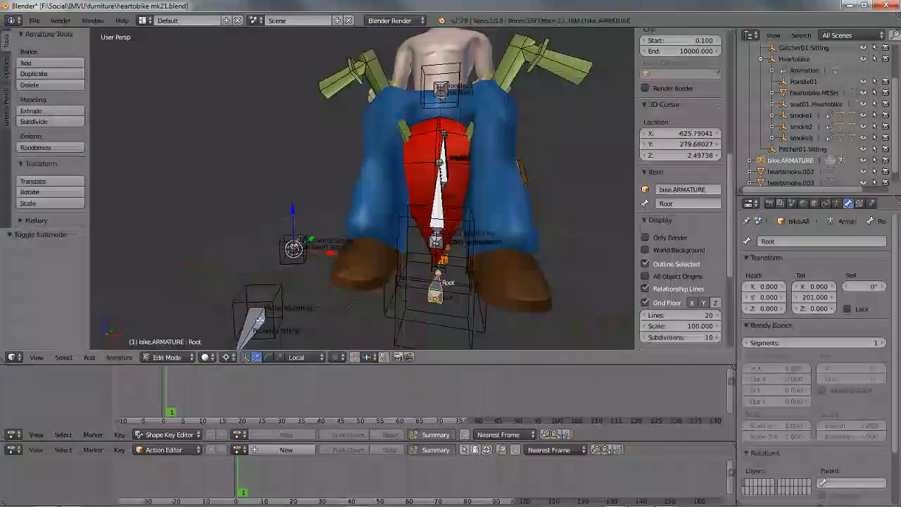
pyautogui.rightClick(258, 318)
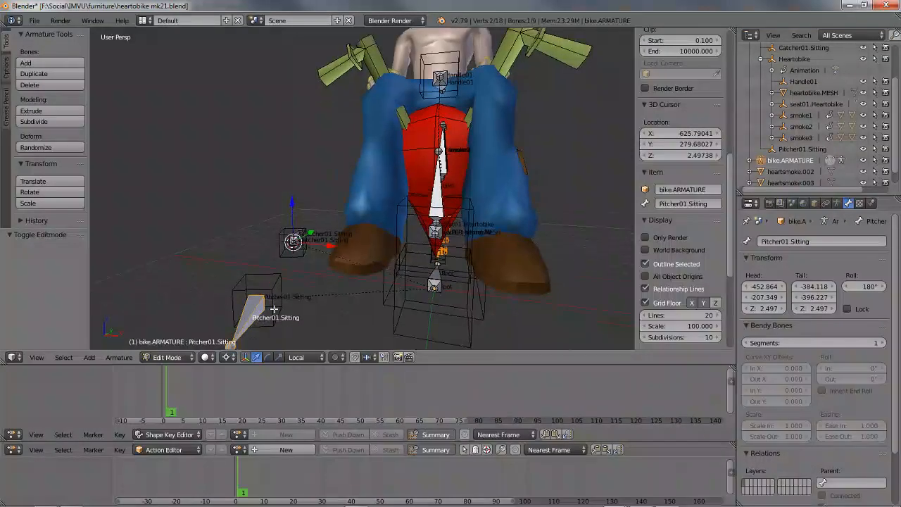
pyautogui.click(822, 482)
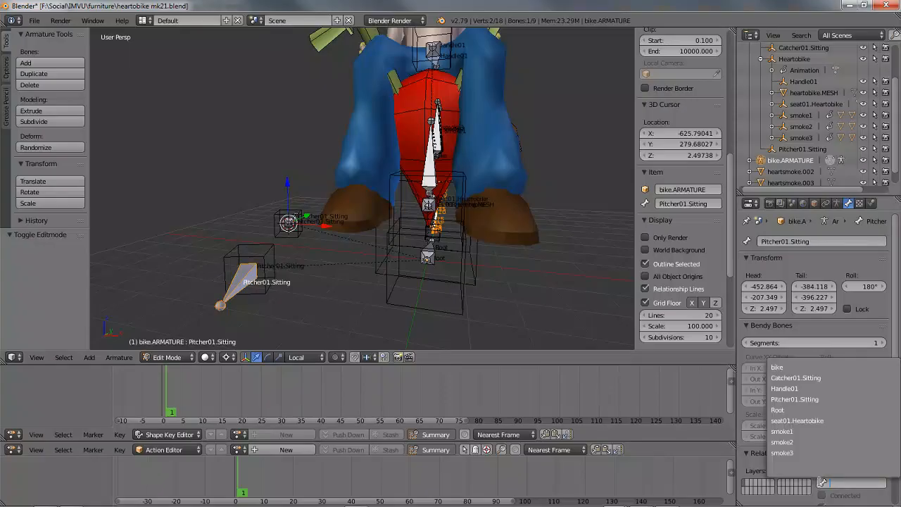
pyautogui.click(781, 410)
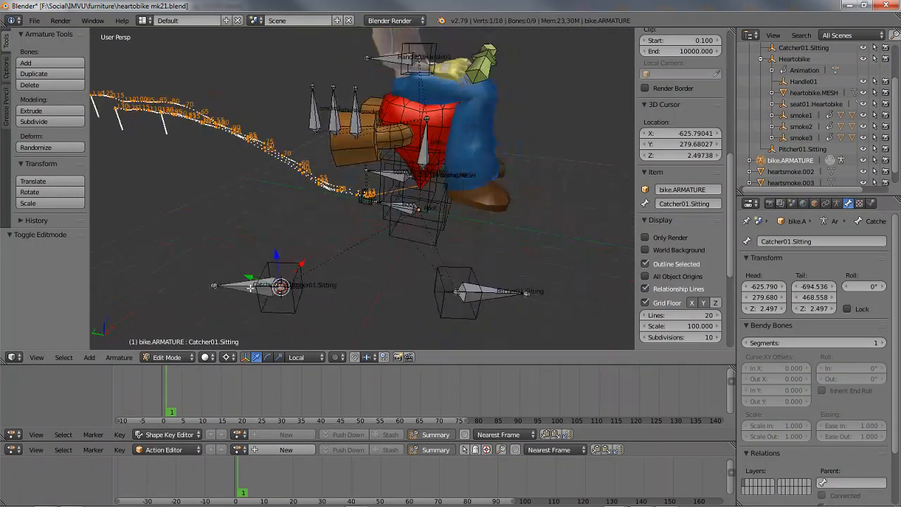
pyautogui.rightClick(249, 288)
pyautogui.click(822, 483)
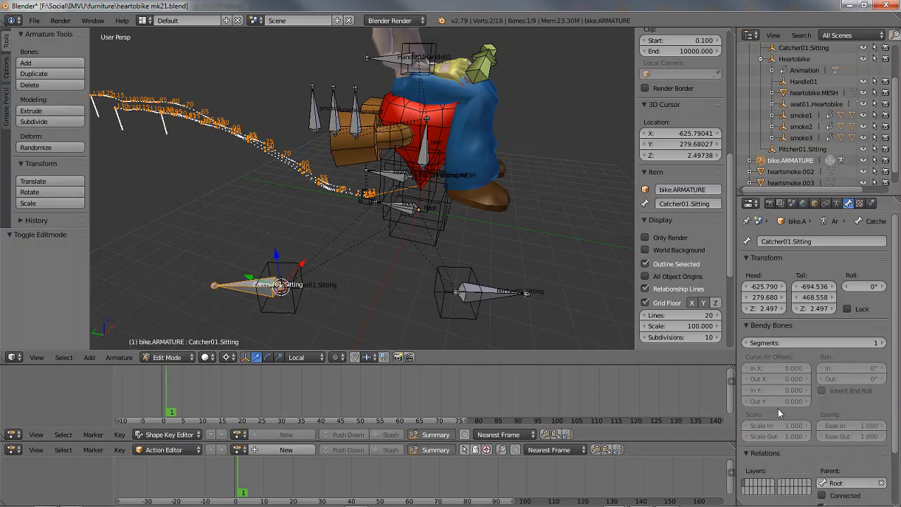
pyautogui.click(779, 410)
# In Pose Mode, try rotating the bike bone and the Root bone in turn to test which bones follow each.
pyautogui.rightClick(421, 153)
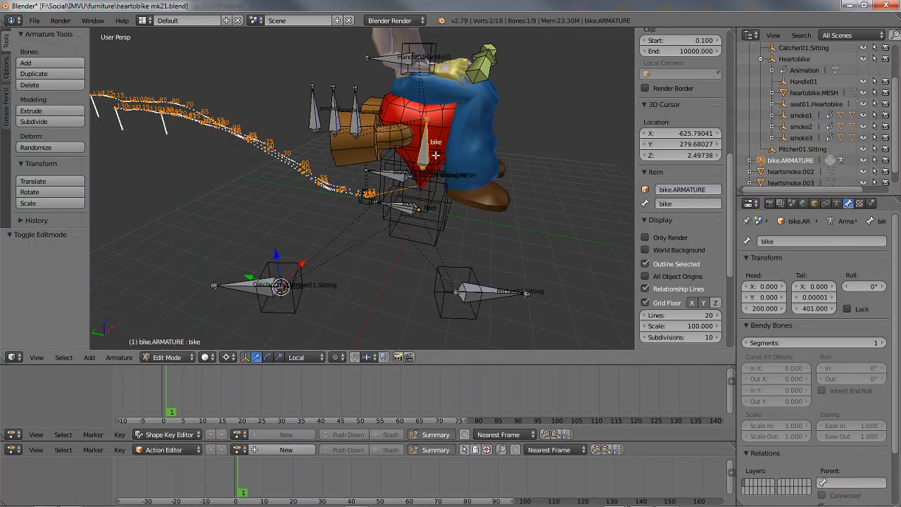
pyautogui.hotkey('ctrl', 'Tab')
pyautogui.press('r')
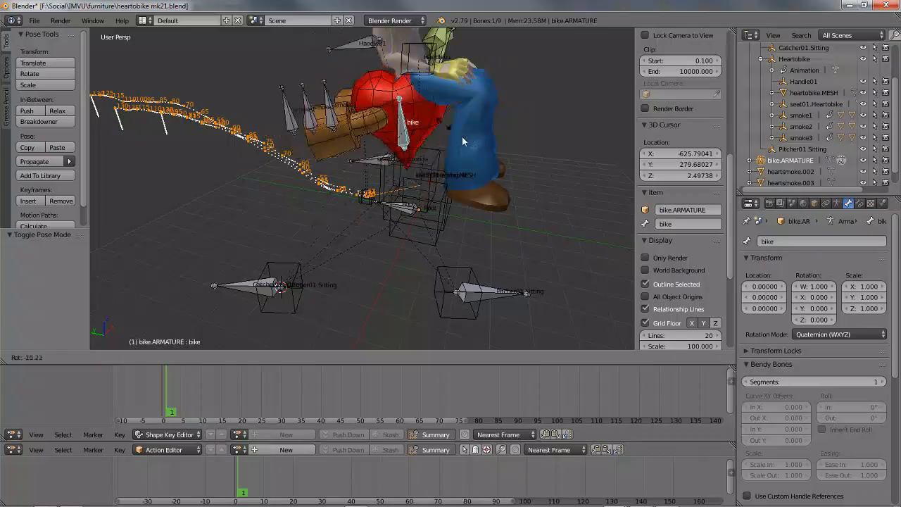
pyautogui.rightClick(462, 213)
pyautogui.rightClick(409, 207)
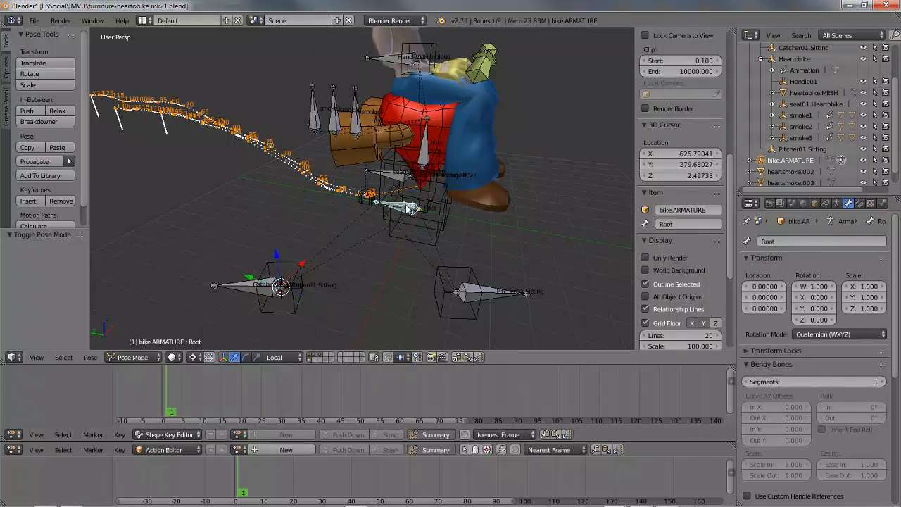
pyautogui.press('r')
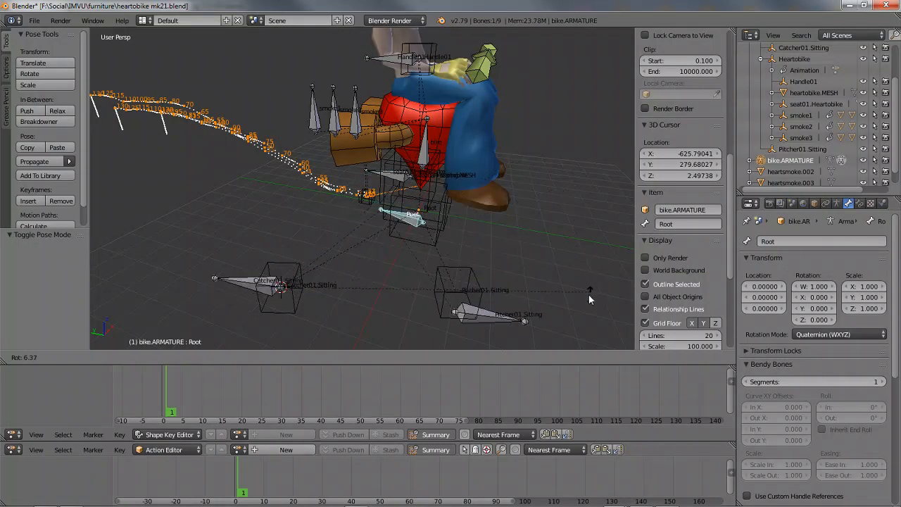
pyautogui.rightClick(486, 205)
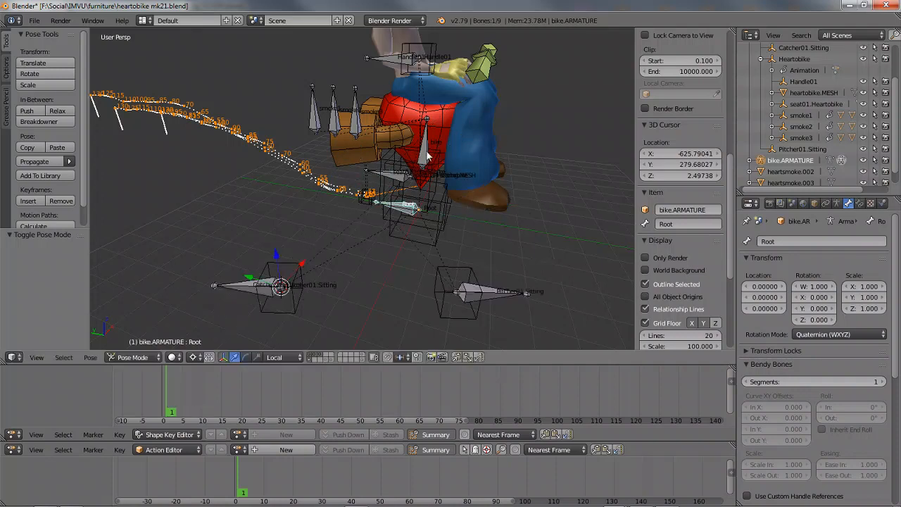
# In Edit Mode, parent the bike bone to the Root bone.
pyautogui.rightClick(425, 151)
pyautogui.press('Tab')
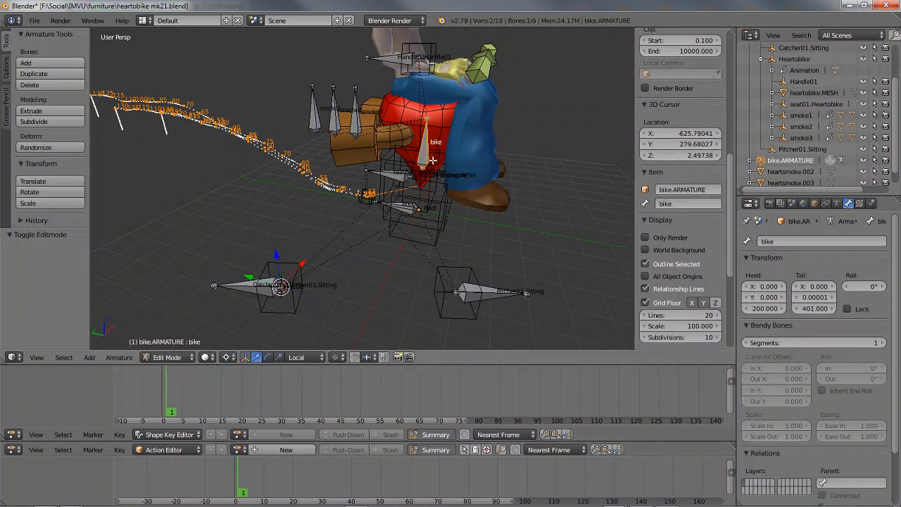
pyautogui.click(822, 483)
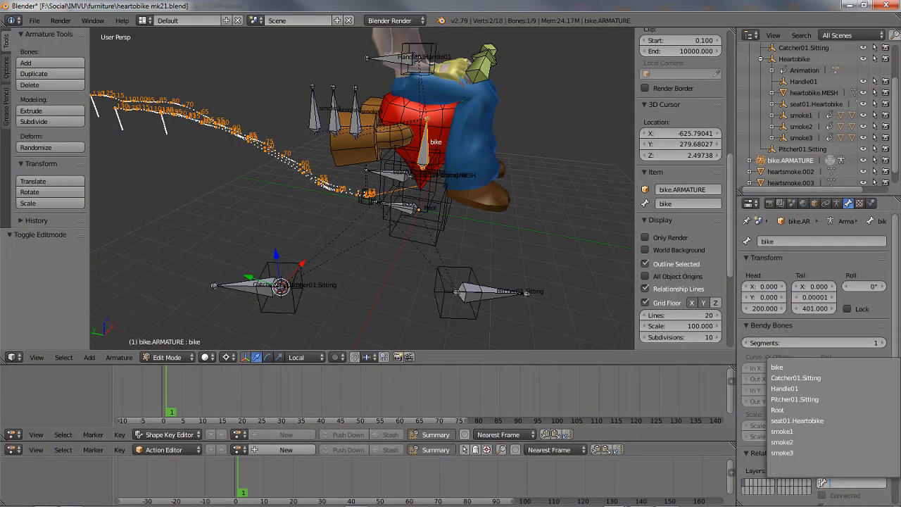
pyautogui.click(777, 410)
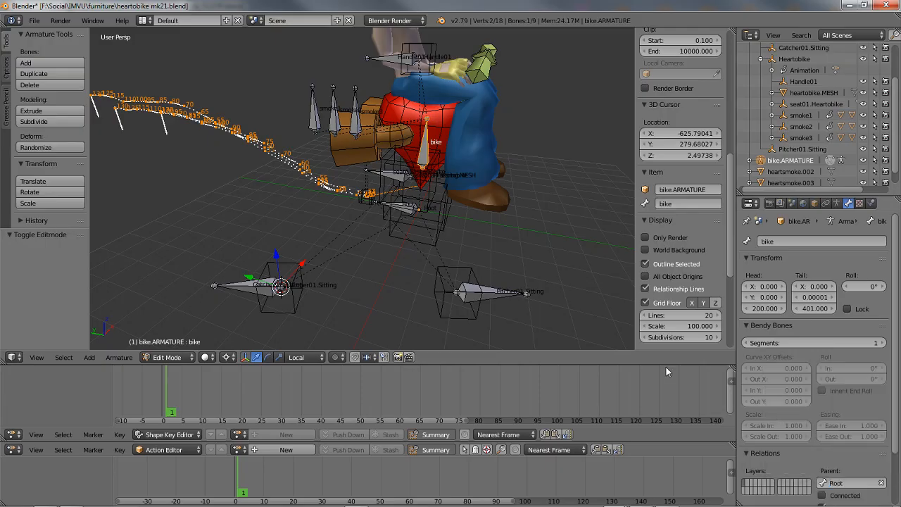
# Try rotating the Root bone in Pose Mode to test whether the whole bone hierarchy follows it.
pyautogui.rightClick(403, 209)
pyautogui.hotkey('ctrl', 'Tab')
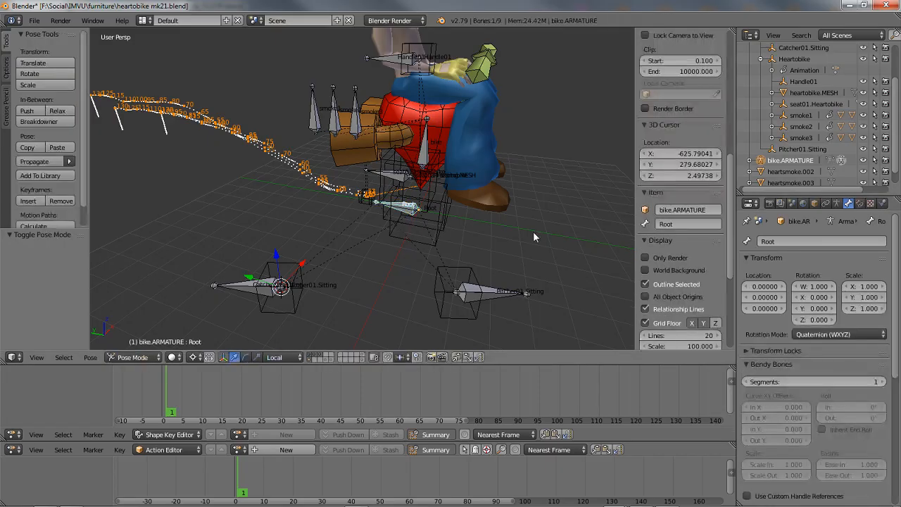
pyautogui.press('r')
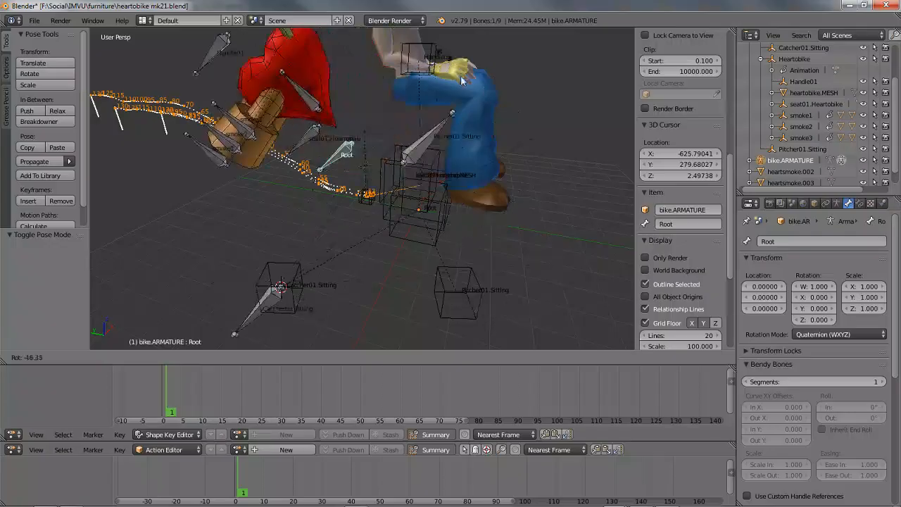
pyautogui.click(266, 304)
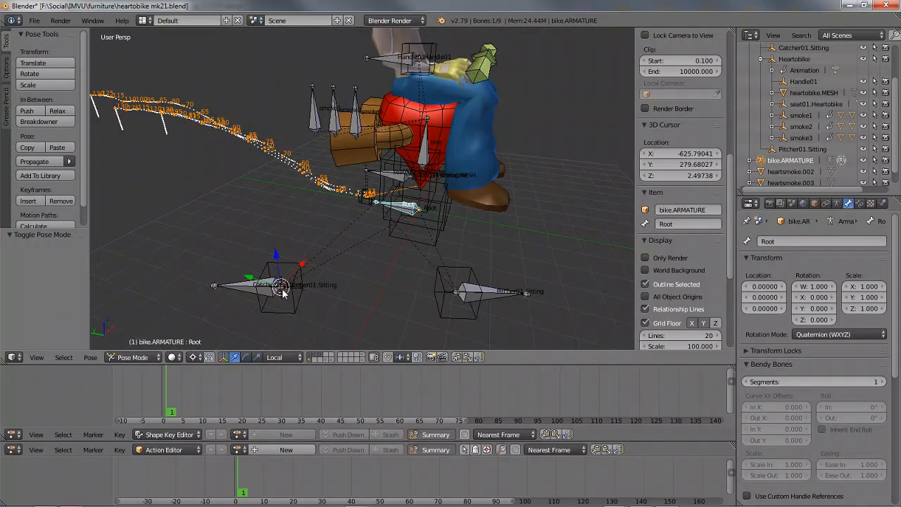
# Change the pivot point from the 3D cursor to the bounding box center and try rotating the Root bone around it.
pyautogui.press(',')
pyautogui.press('r')
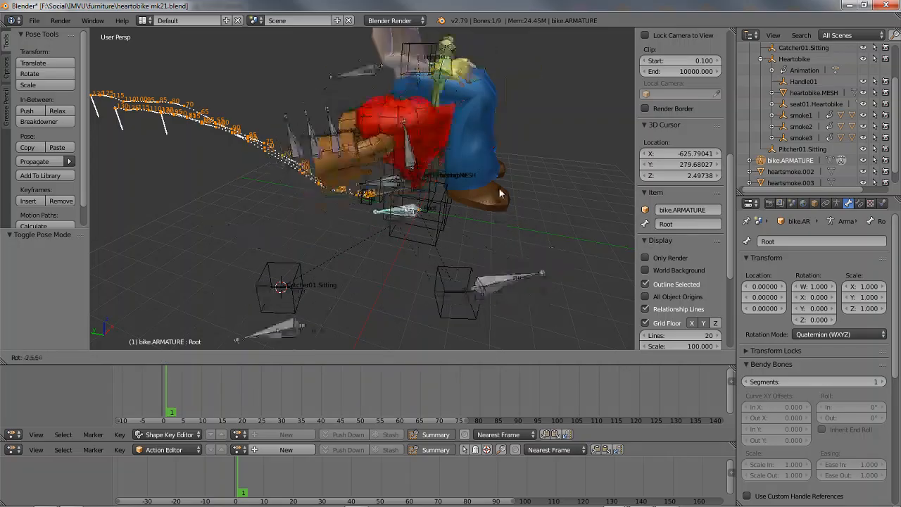
pyautogui.click(513, 238)
# Show only the layers holding the bike mesh, armature and smoke, without the avatar, and move the timeline to frame 49.
pyautogui.moveTo(513, 238); pyautogui.dragTo(407, 217, button='middle')
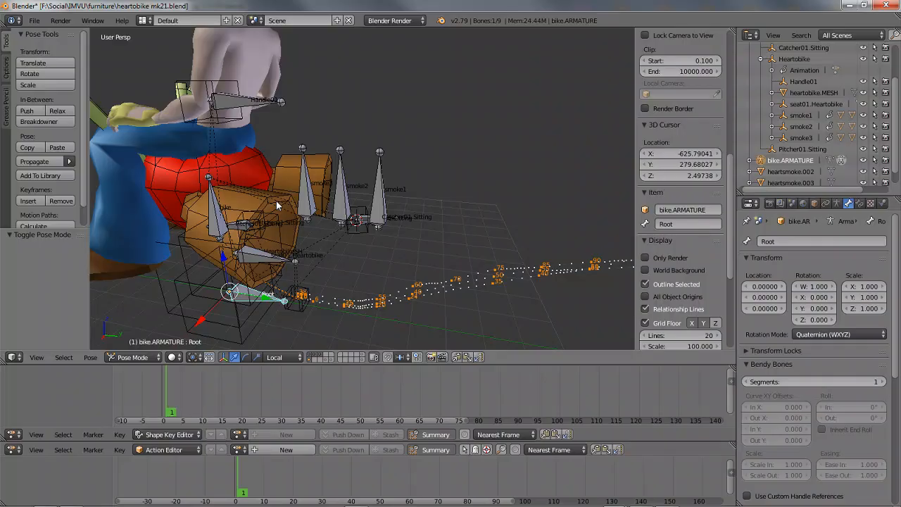
pyautogui.click(314, 358)
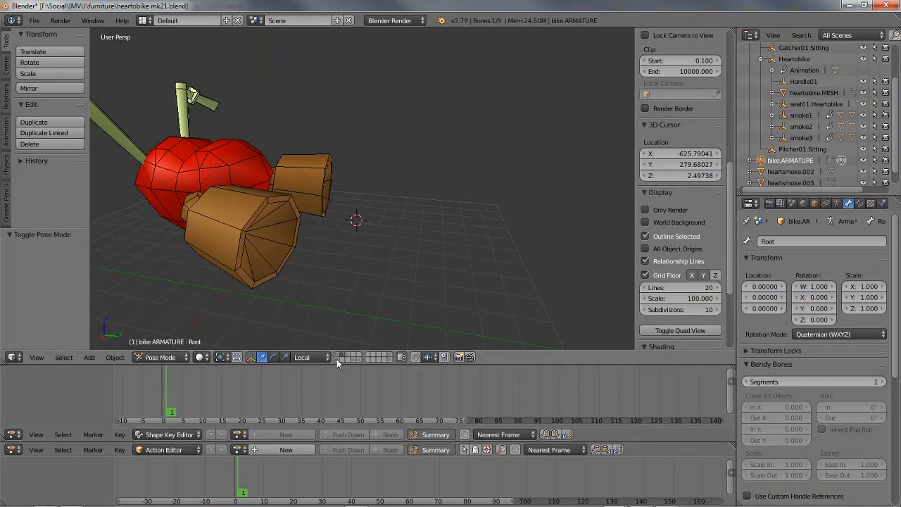
pyautogui.click(336, 359)
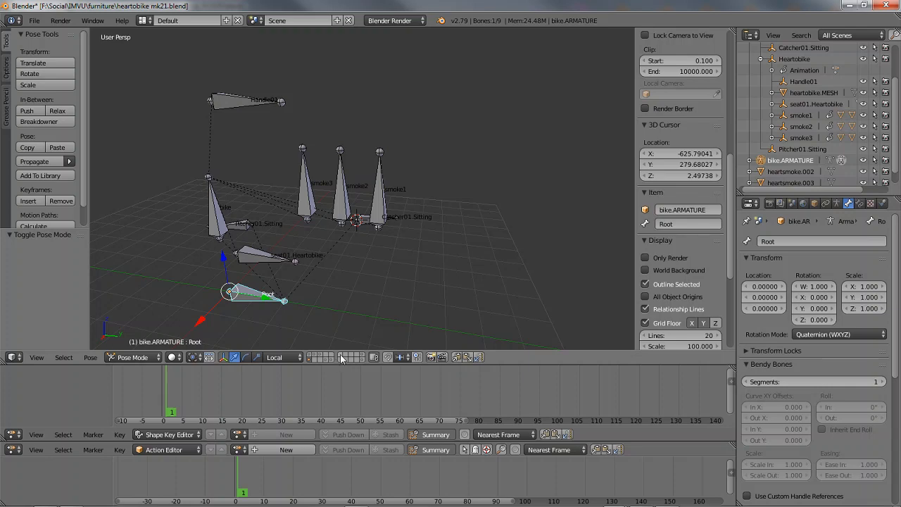
pyautogui.moveTo(317, 259)
pyautogui.mouseDown(button='middle')
pyautogui.moveTo(304, 243)
pyautogui.moveTo(341, 238)
pyautogui.moveTo(298, 249)
pyautogui.moveTo(231, 243)
pyautogui.moveTo(409, 245)
pyautogui.moveTo(316, 247)
pyautogui.mouseUp(button='middle')
pyautogui.scroll(3, 340, 238)
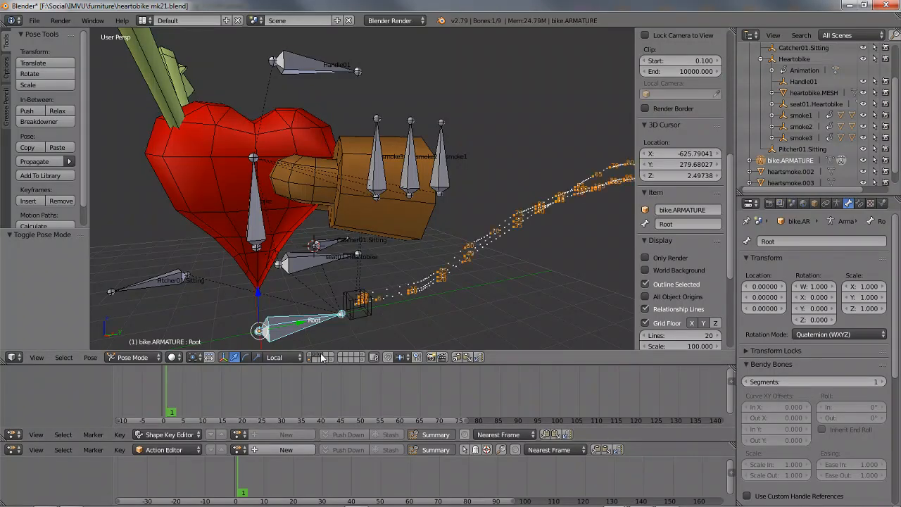
pyautogui.moveTo(365, 299); pyautogui.dragTo(338, 278, button='middle')
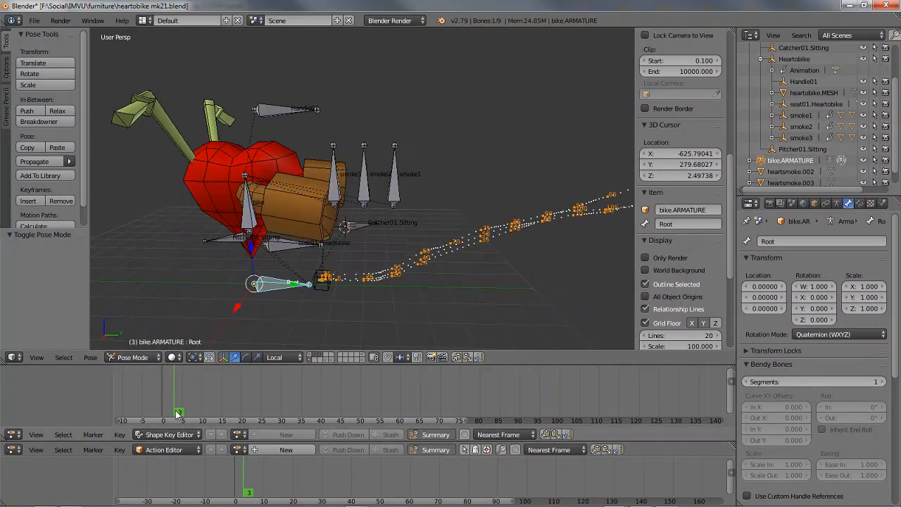
pyautogui.moveTo(178, 413)
pyautogui.mouseDown()
pyautogui.moveTo(413, 409)
pyautogui.moveTo(196, 407)
pyautogui.moveTo(367, 399)
pyautogui.moveTo(357, 400)
pyautogui.mouseUp()
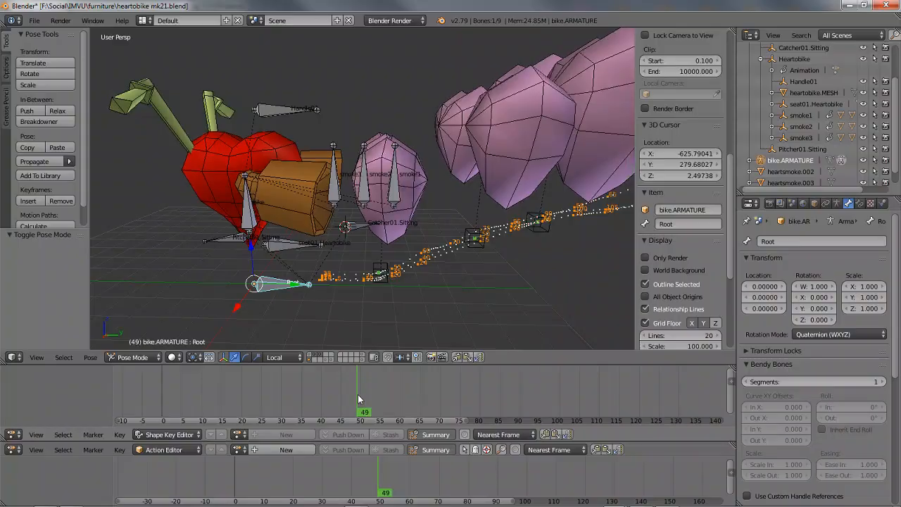
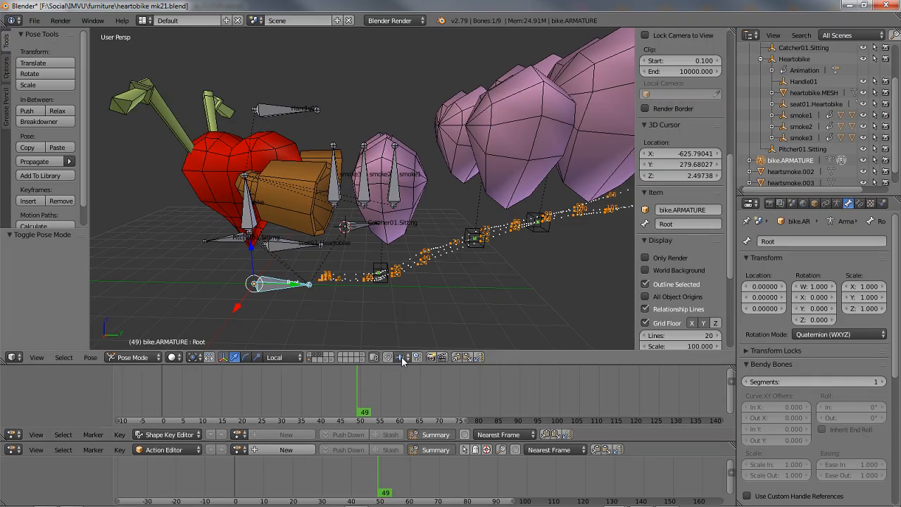
# Select the smoke3, heartobike and smoke2 meshes in turn to examine the shape key keyframes of each.
pyautogui.rightClick(395, 240)
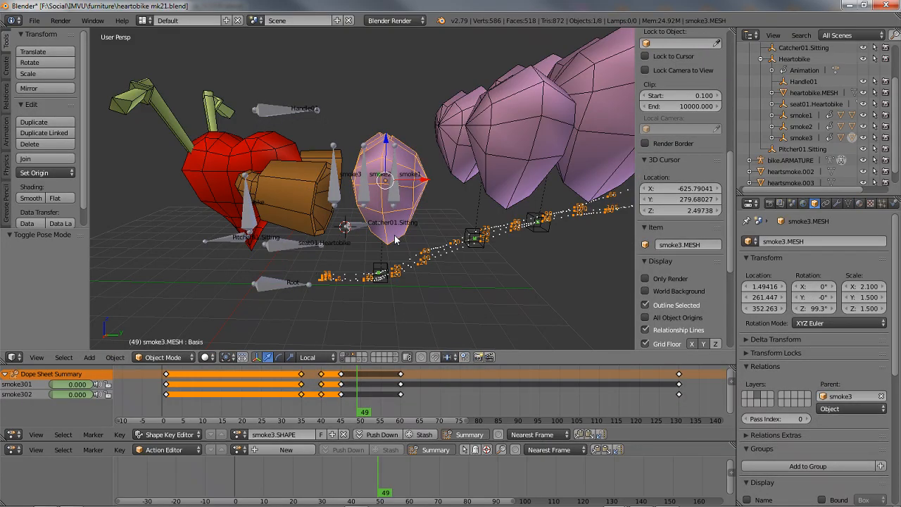
pyautogui.rightClick(308, 197)
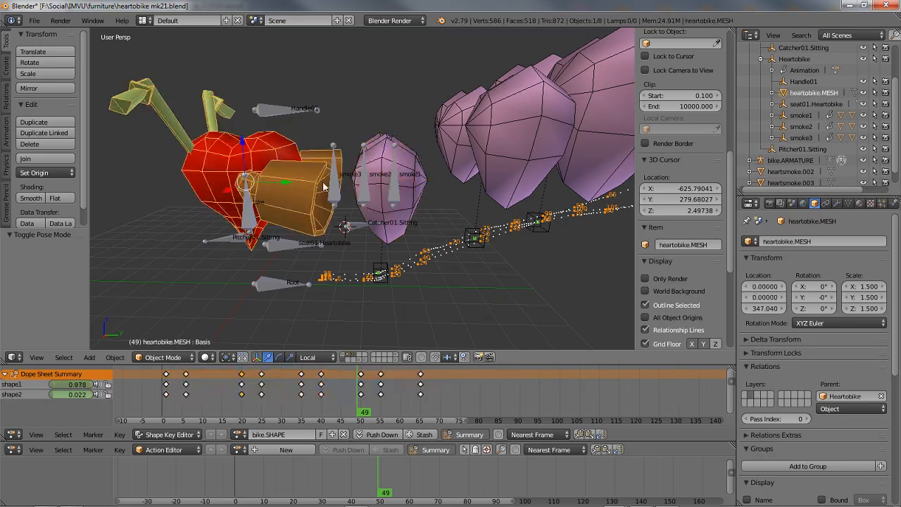
pyautogui.rightClick(407, 150)
pyautogui.rightClick(472, 134)
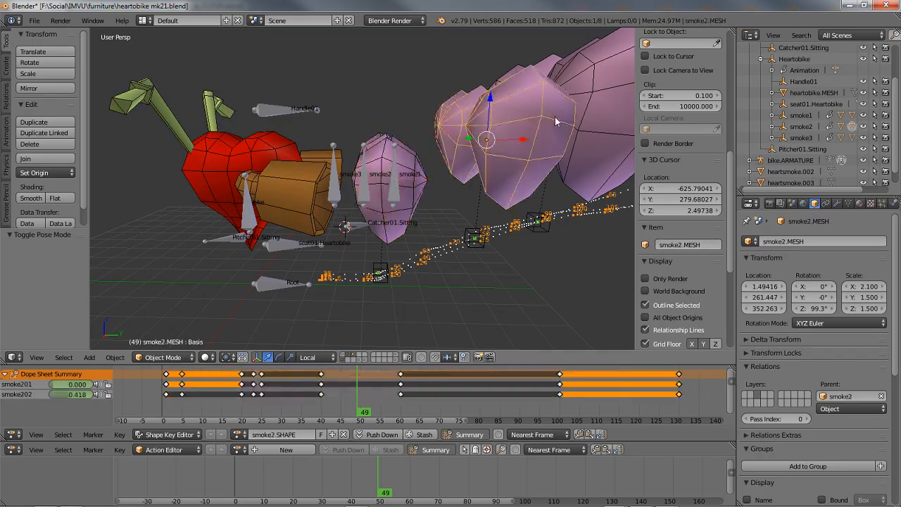
pyautogui.moveTo(555, 122); pyautogui.dragTo(458, 141, button='middle')
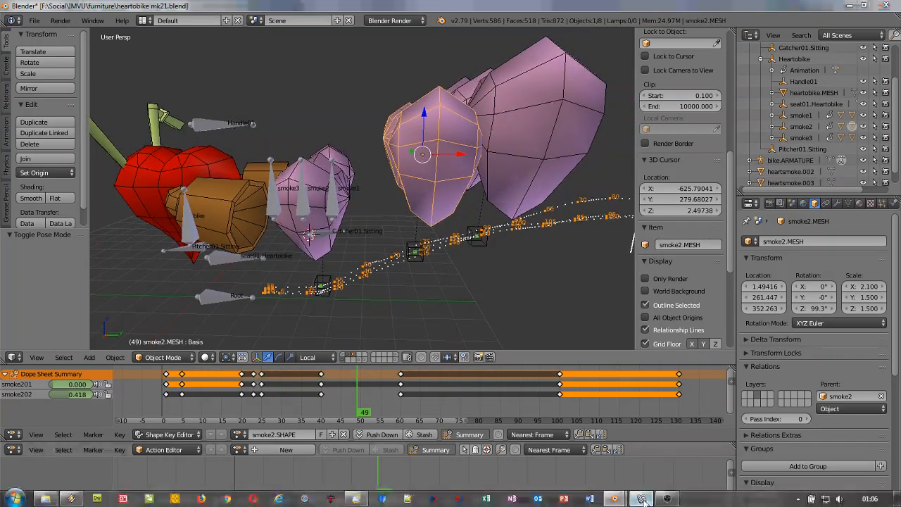
# Switch to the IMVU editor and look through the skeletal and morph animation settings of the Heartobike stance actions.
pyautogui.click(642, 498)
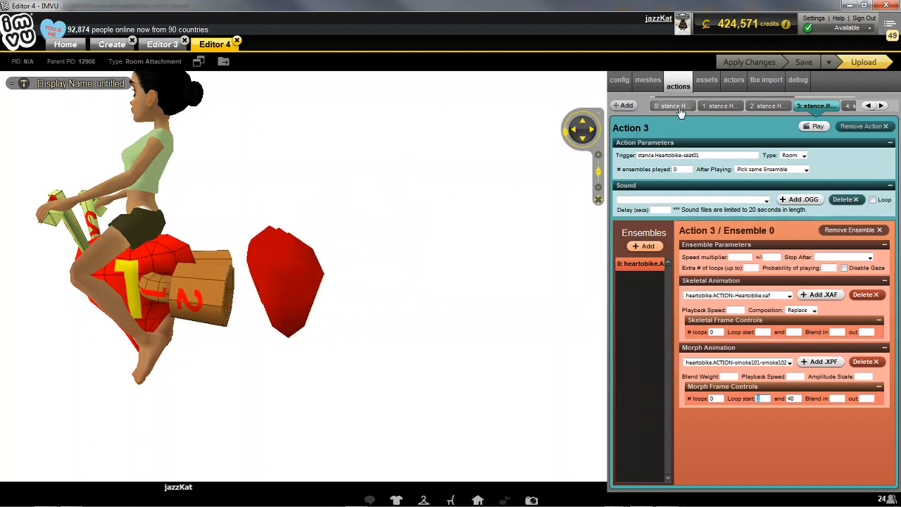
pyautogui.click(720, 106)
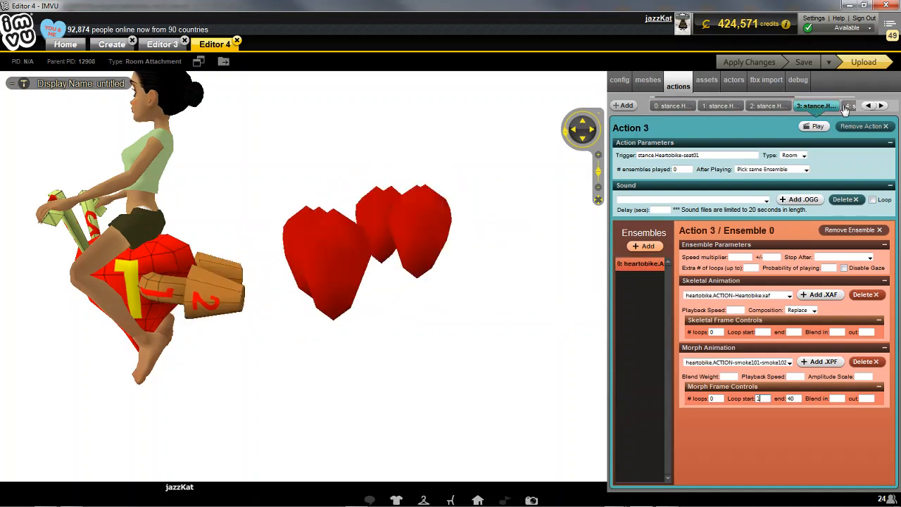
pyautogui.click(814, 106)
pyautogui.click(849, 106)
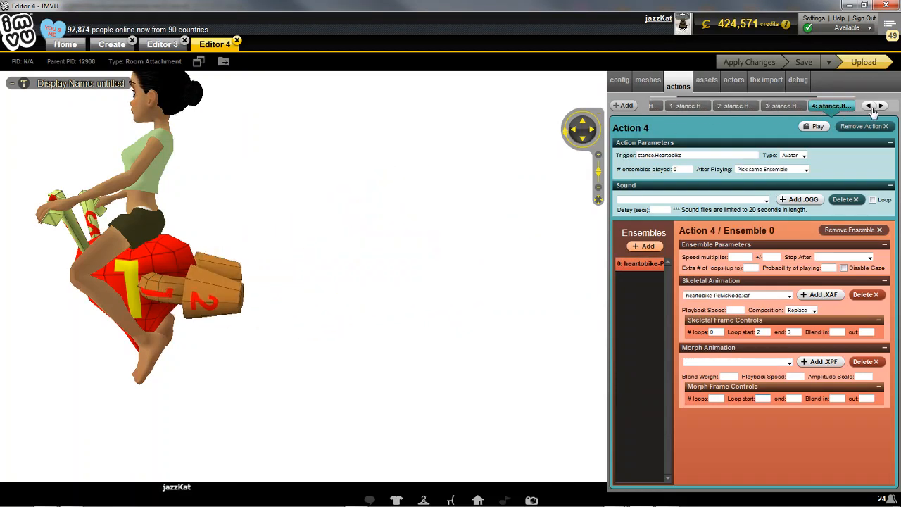
pyautogui.click(868, 109)
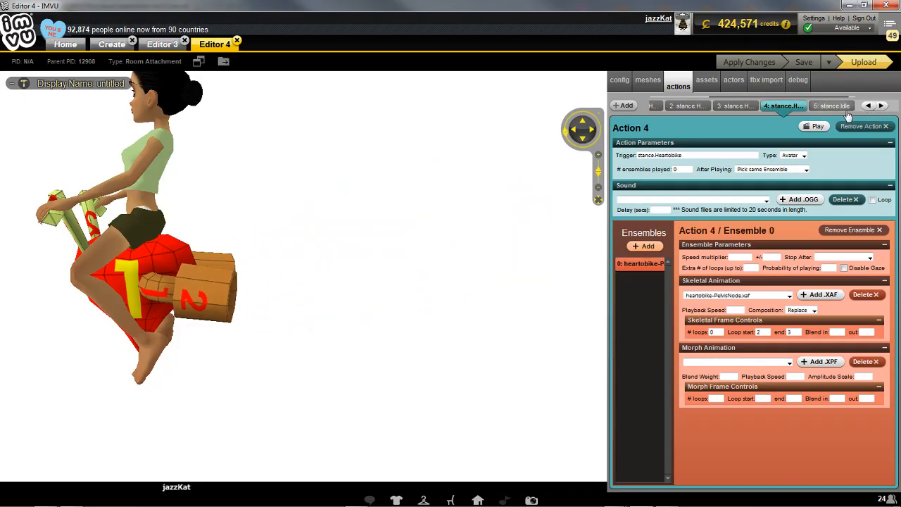
pyautogui.click(781, 106)
pyautogui.click(732, 106)
pyautogui.click(687, 105)
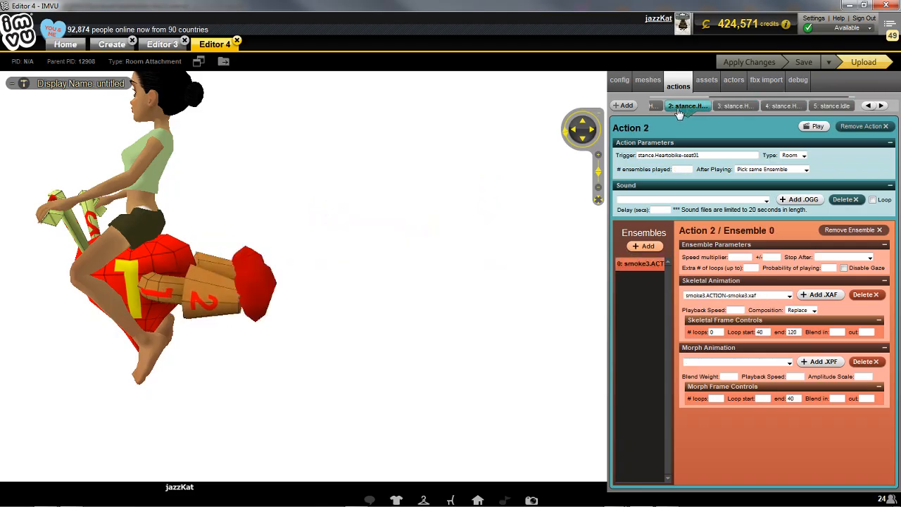
# Look through the mesh settings of smoke1, smoke2 and smoke3 in the IMVU editor.
pyautogui.click(649, 83)
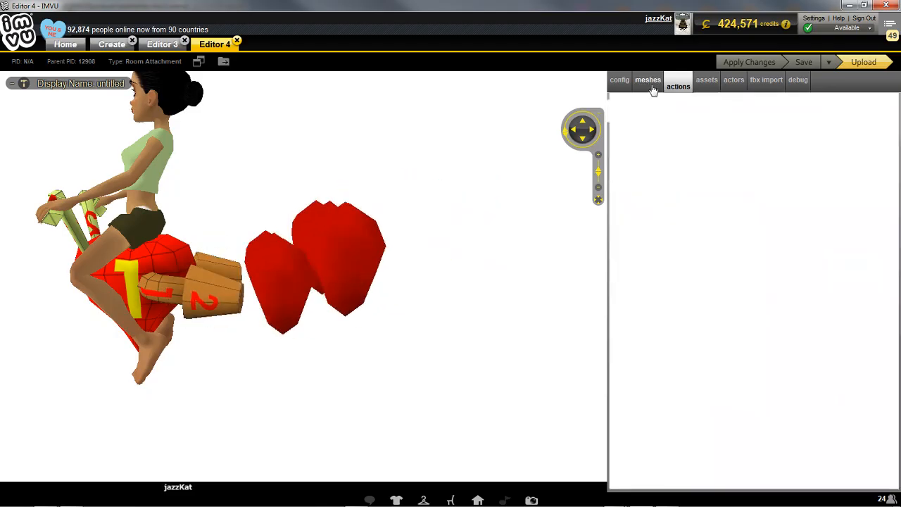
pyautogui.click(716, 106)
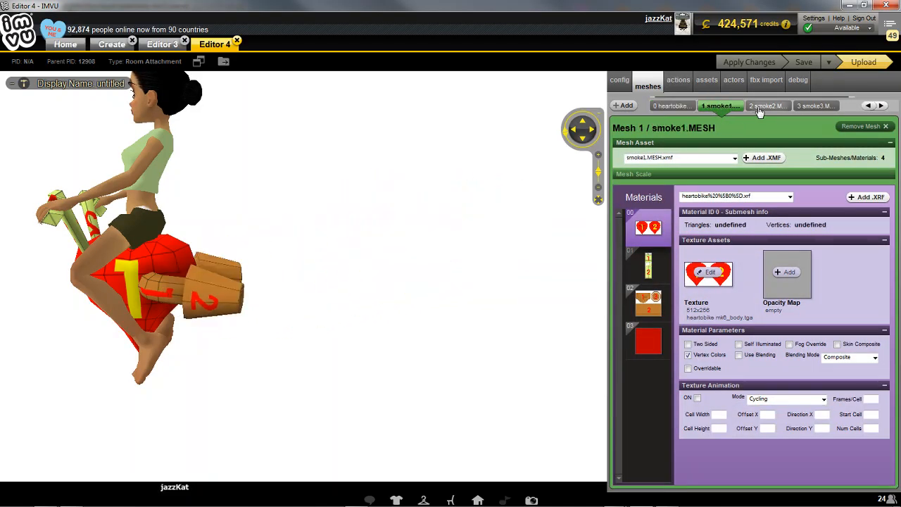
pyautogui.click(766, 105)
pyautogui.click(815, 105)
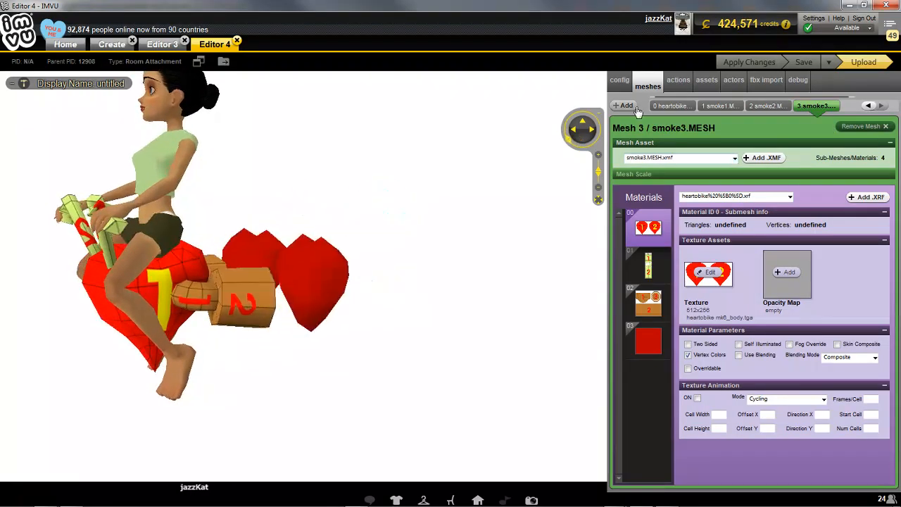
# Examine the morph animation files available for Action 2, and review the animation settings of Actions 1 and 0.
pyautogui.click(680, 86)
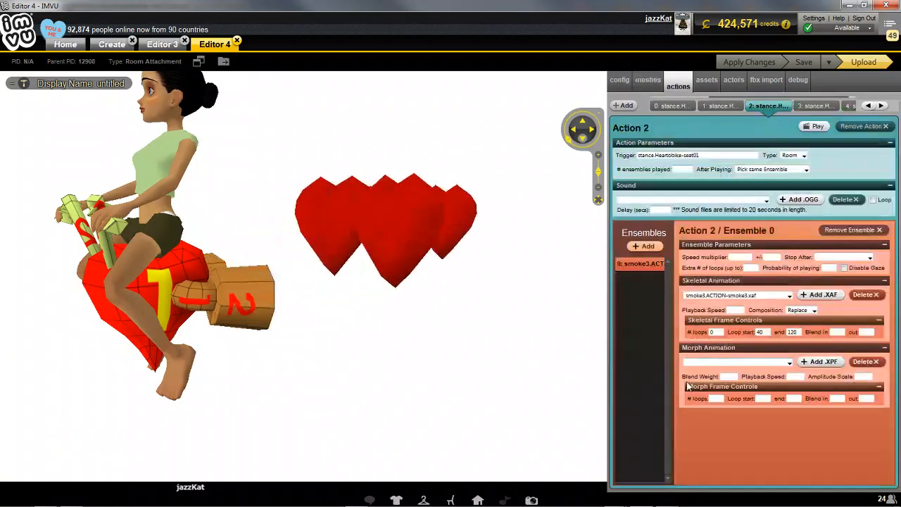
pyautogui.click(707, 364)
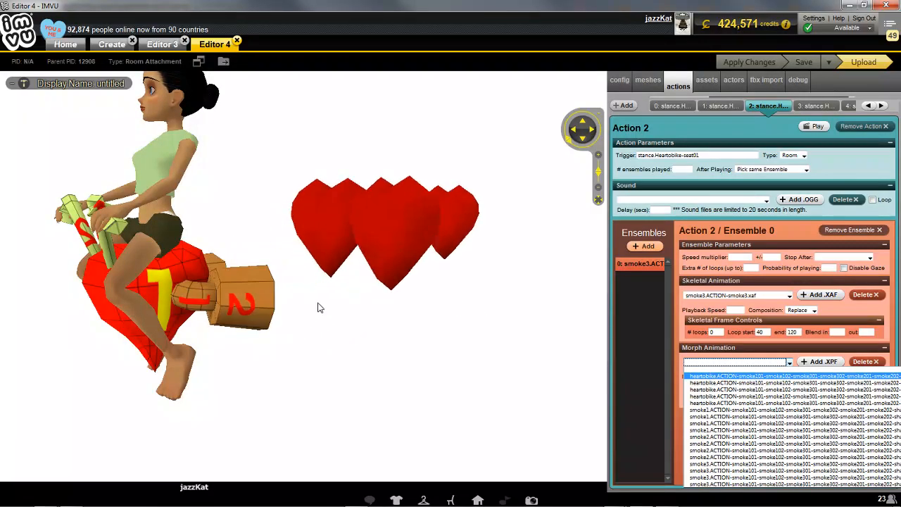
pyautogui.click(886, 167)
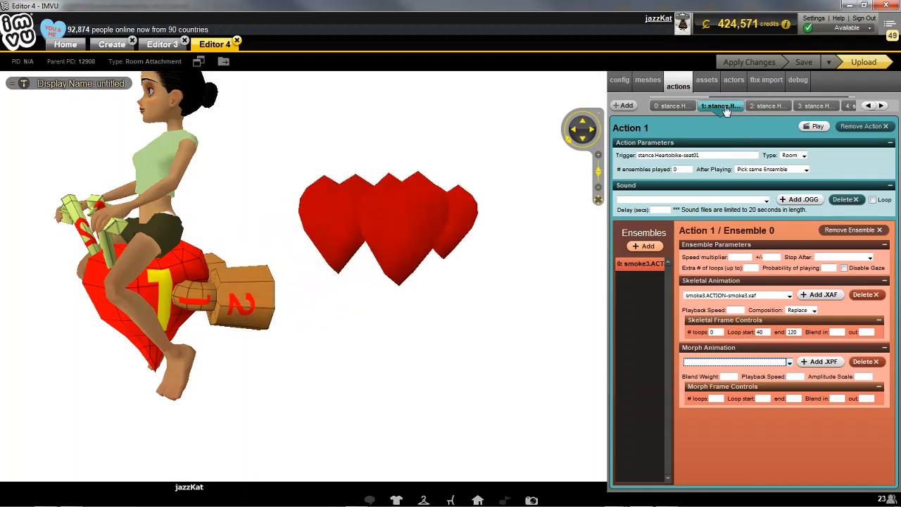
pyautogui.click(672, 106)
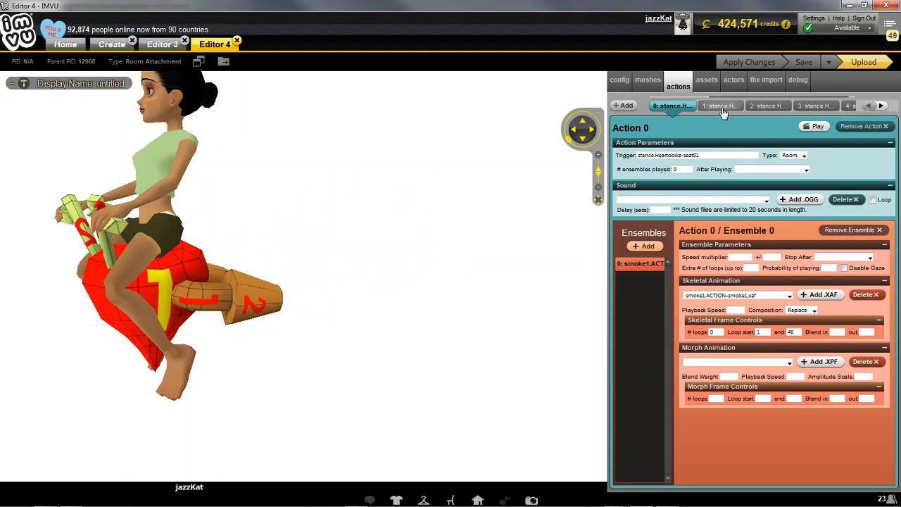
# Compare the skeletal and morph animation loop settings of Actions 2, 3 and 0.
pyautogui.click(770, 107)
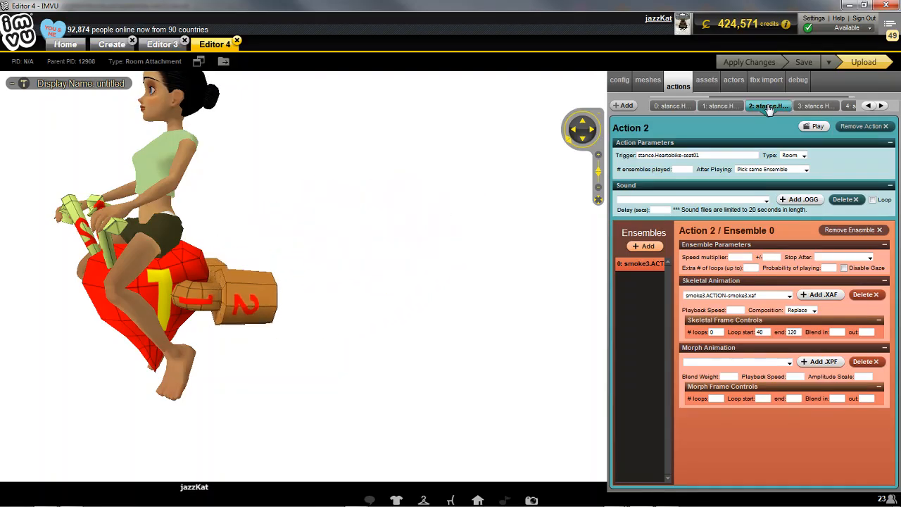
pyautogui.click(817, 107)
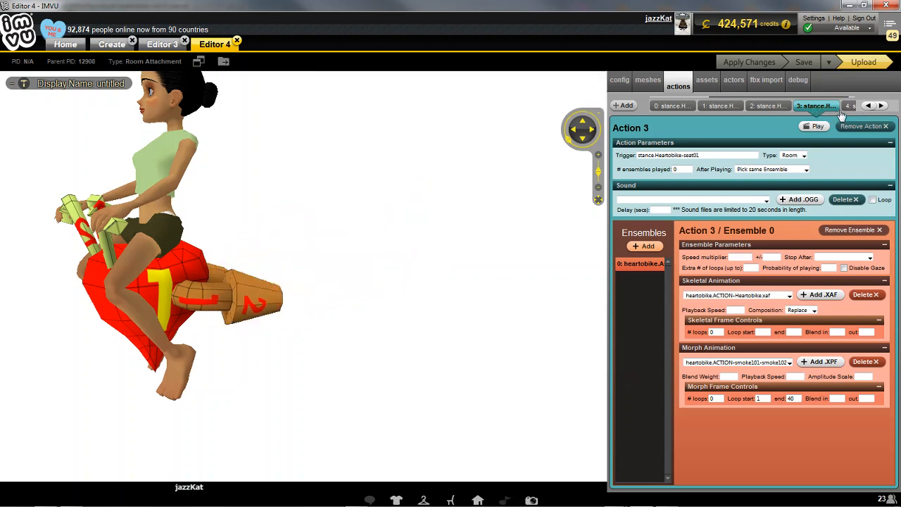
pyautogui.click(766, 107)
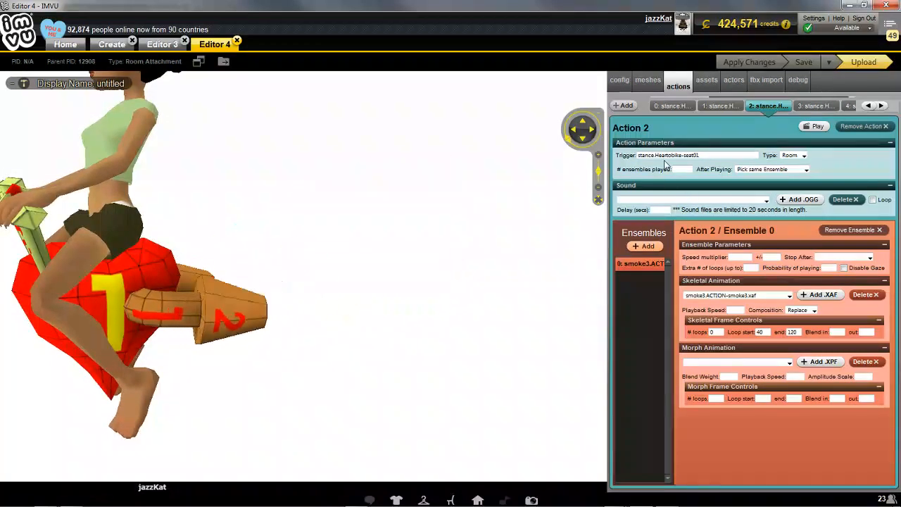
pyautogui.click(672, 107)
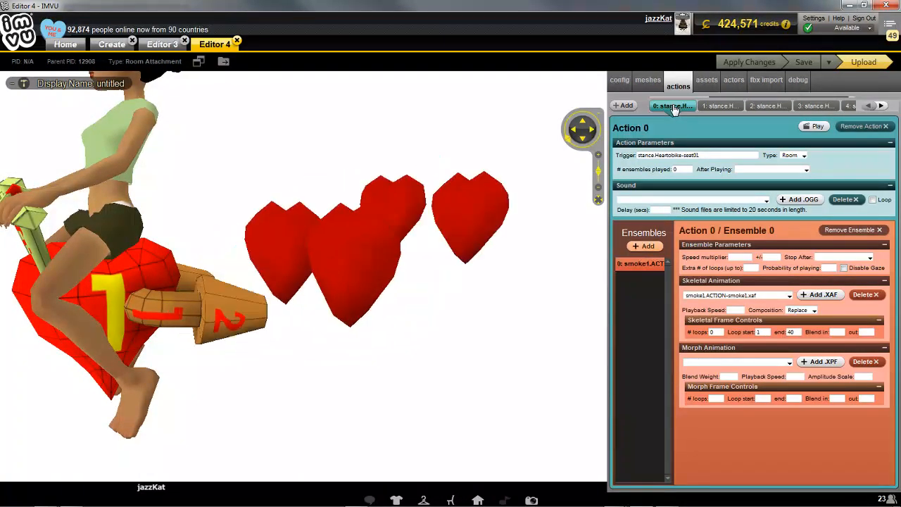
# Look through the remaining actions up to the stance.Idle Action 5, review Action 3's morph settings, and return to Action 0.
pyautogui.click(880, 106)
pyautogui.click(880, 105)
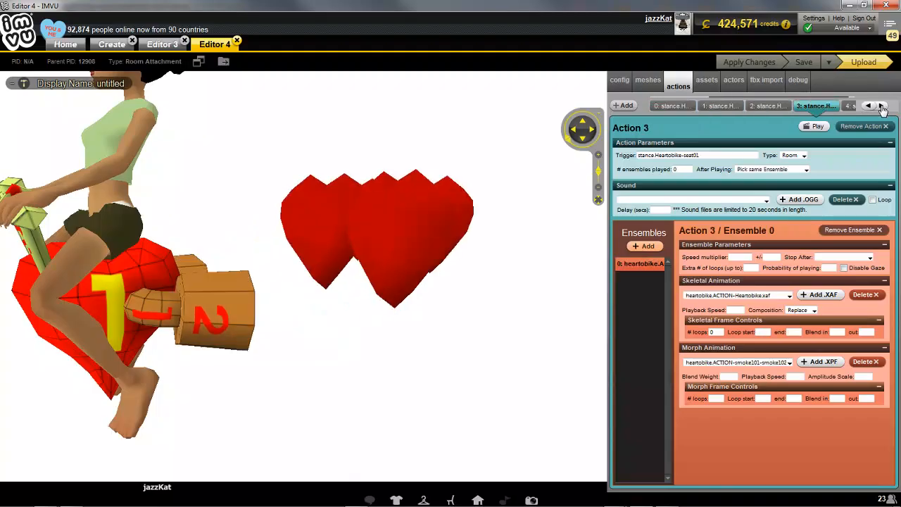
pyautogui.click(881, 105)
pyautogui.click(880, 106)
pyautogui.click(881, 106)
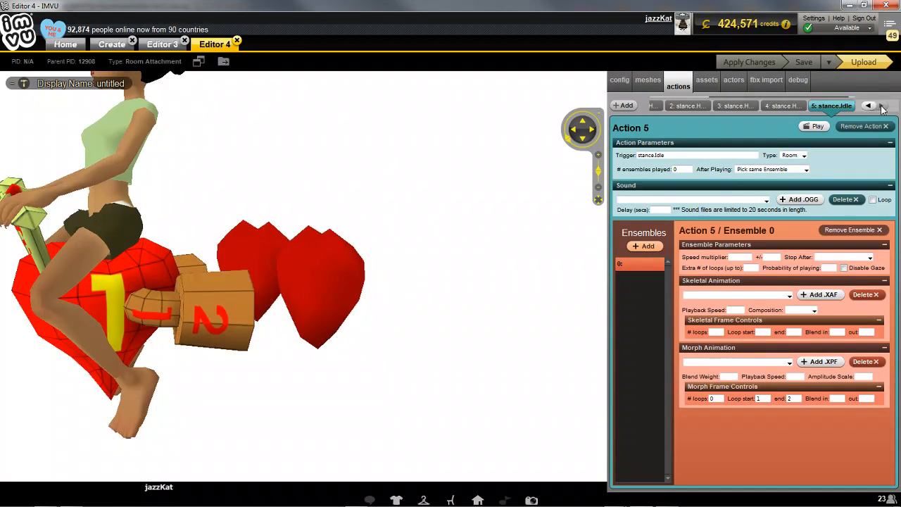
pyautogui.click(783, 105)
pyautogui.click(736, 106)
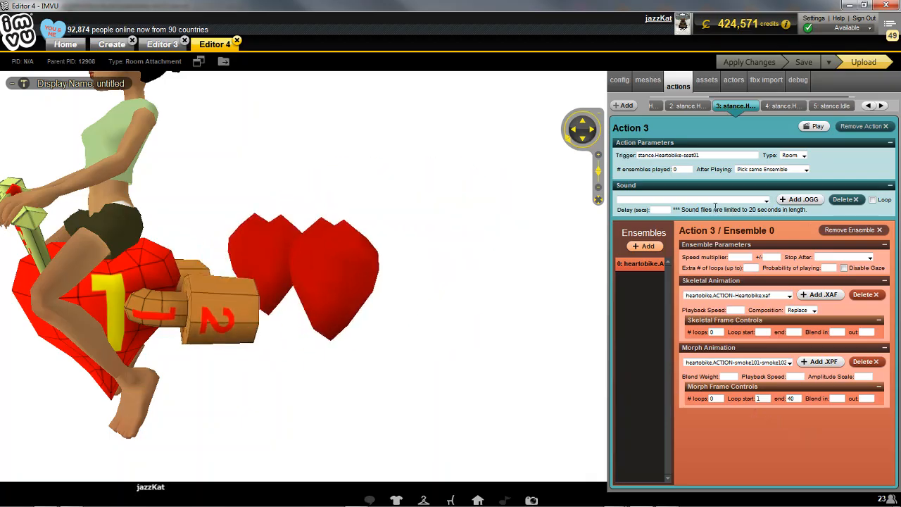
pyautogui.click(868, 106)
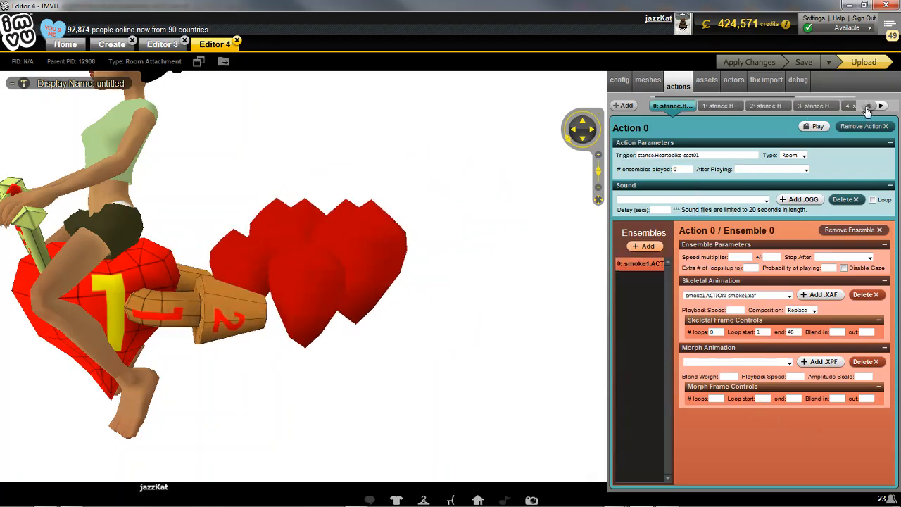
# Assign a heartobike.ACTION morph animation file to Action 0, apply the change, and compare it with Action 1.
pyautogui.click(788, 362)
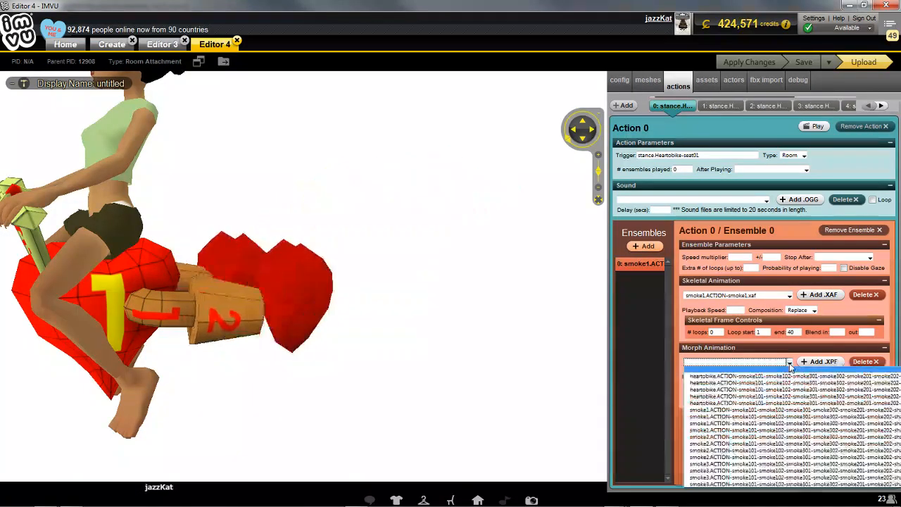
pyautogui.click(790, 384)
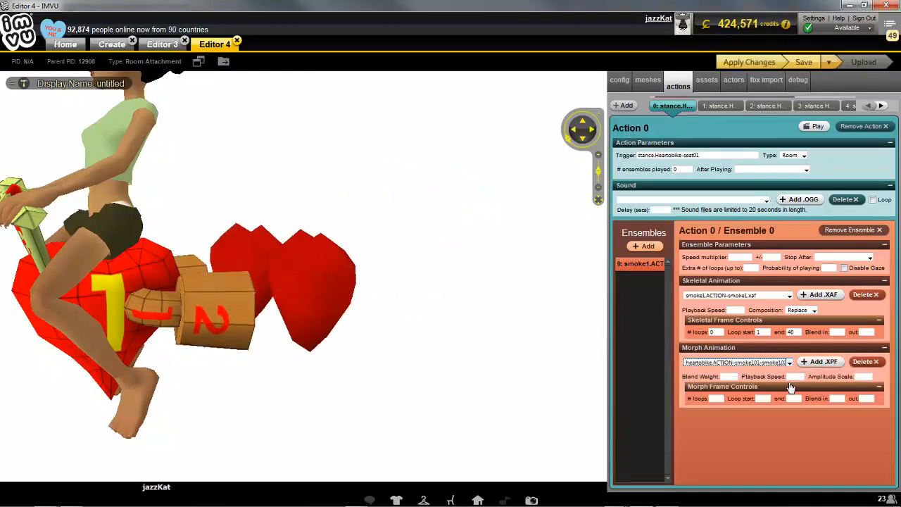
pyautogui.click(750, 63)
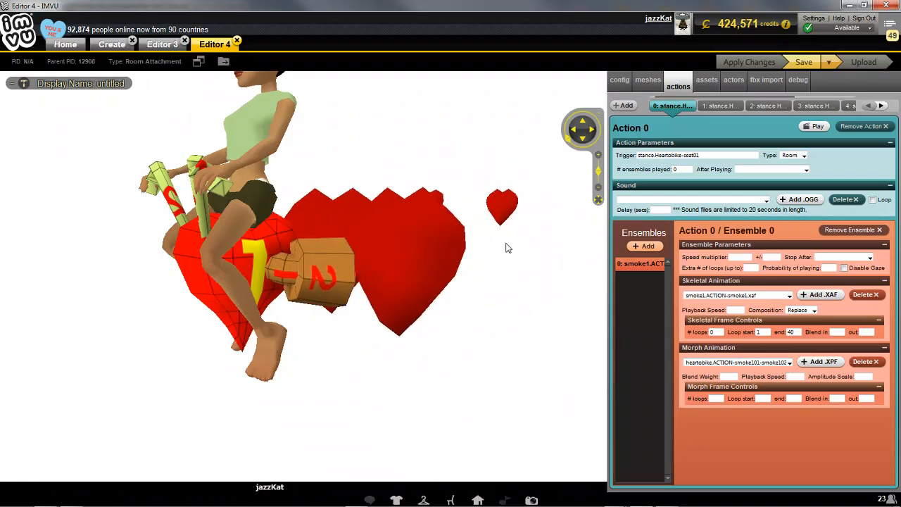
pyautogui.click(719, 107)
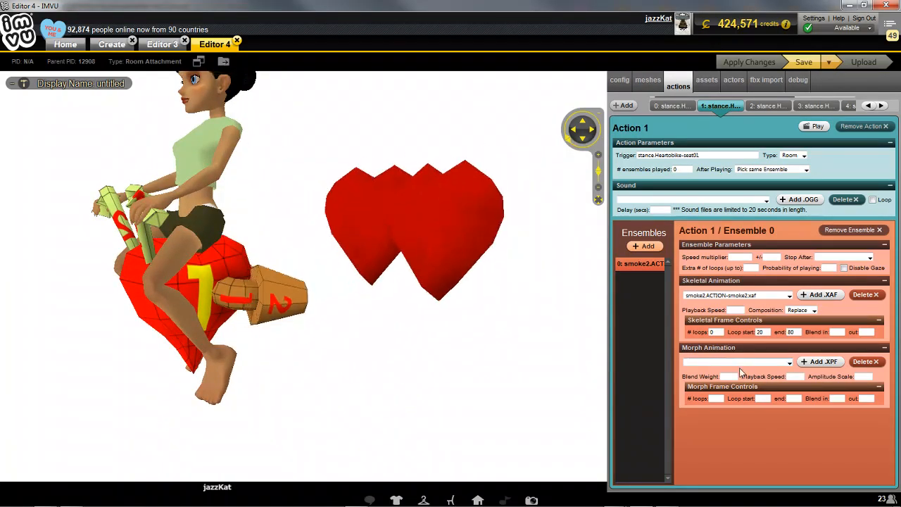
pyautogui.click(675, 107)
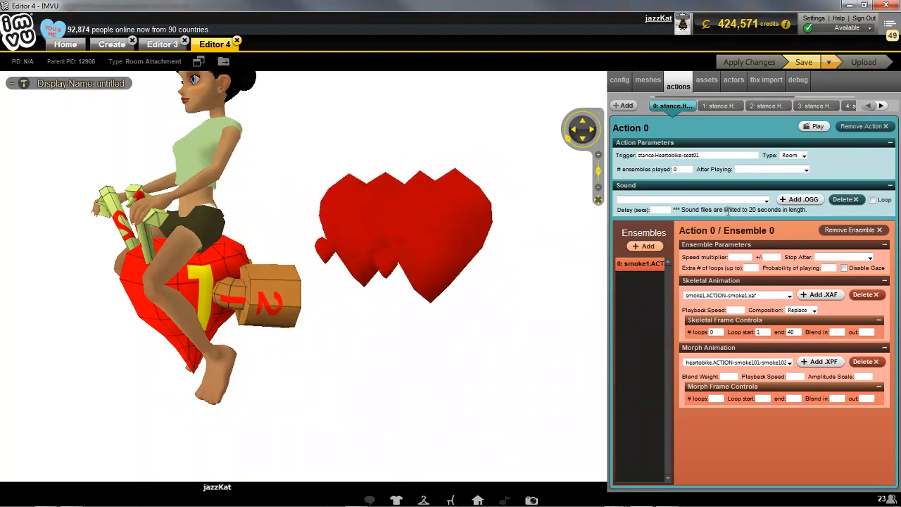
# Clear the morph animation file from Action 0 and apply the change.
pyautogui.click(773, 364)
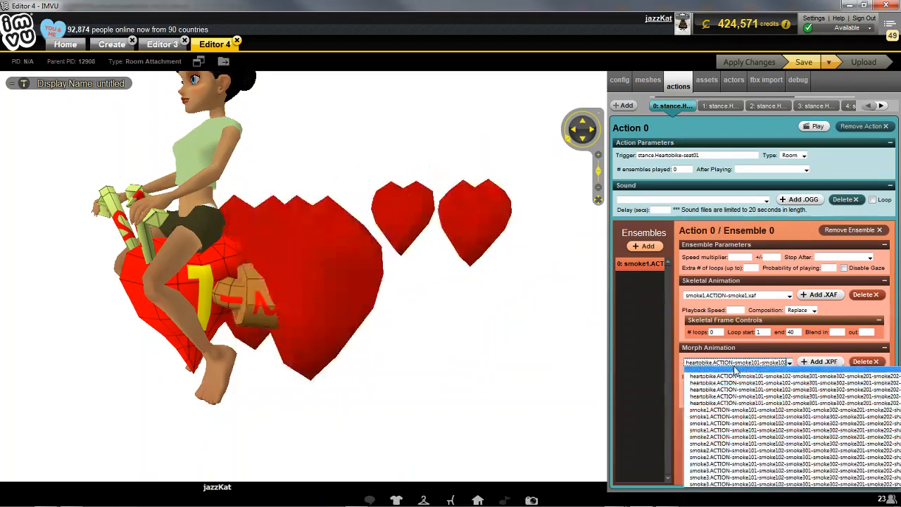
pyautogui.click(773, 370)
pyautogui.click(752, 61)
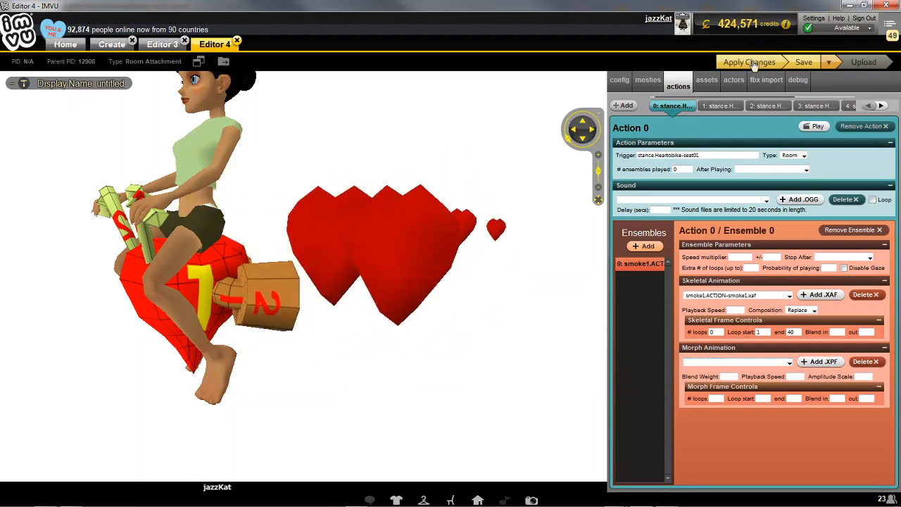
pyautogui.click(437, 234)
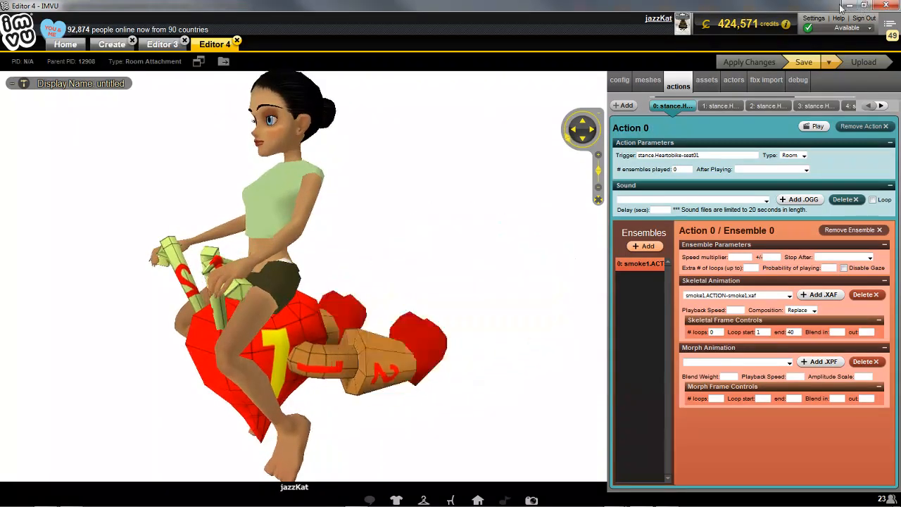
# Switch to the Blender window with heartobike mk21.blend and select the smoke3 mesh.
pyautogui.click(864, 5)
pyautogui.click(706, 7)
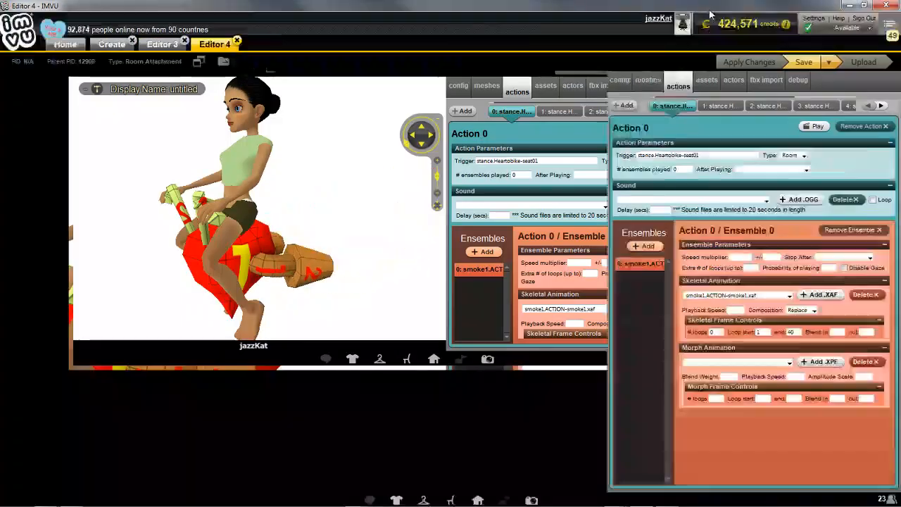
pyautogui.moveTo(620, 499)
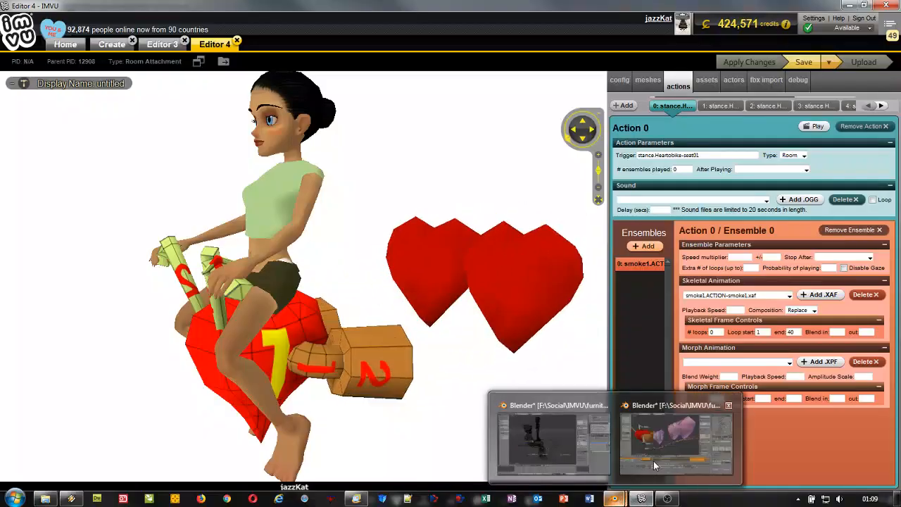
pyautogui.click(672, 436)
pyautogui.moveTo(298, 213); pyautogui.dragTo(324, 211, button='middle')
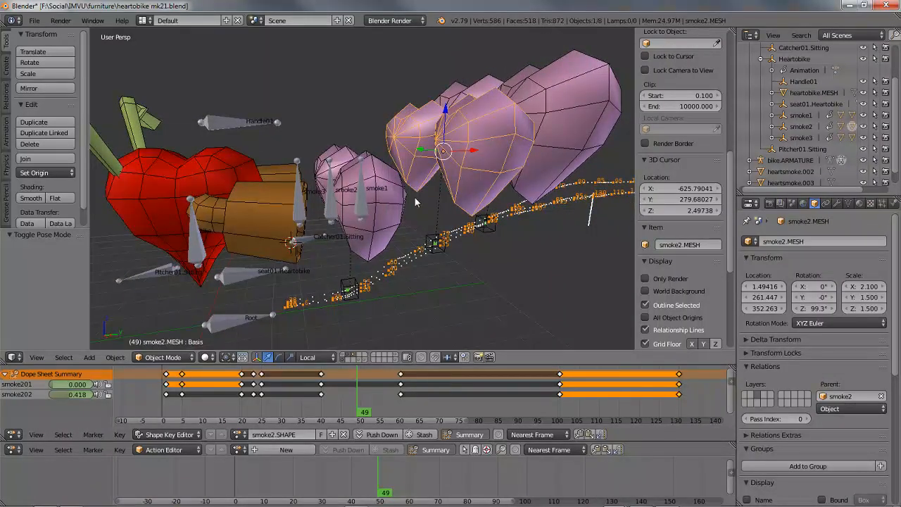
pyautogui.moveTo(414, 197); pyautogui.dragTo(404, 220, button='middle')
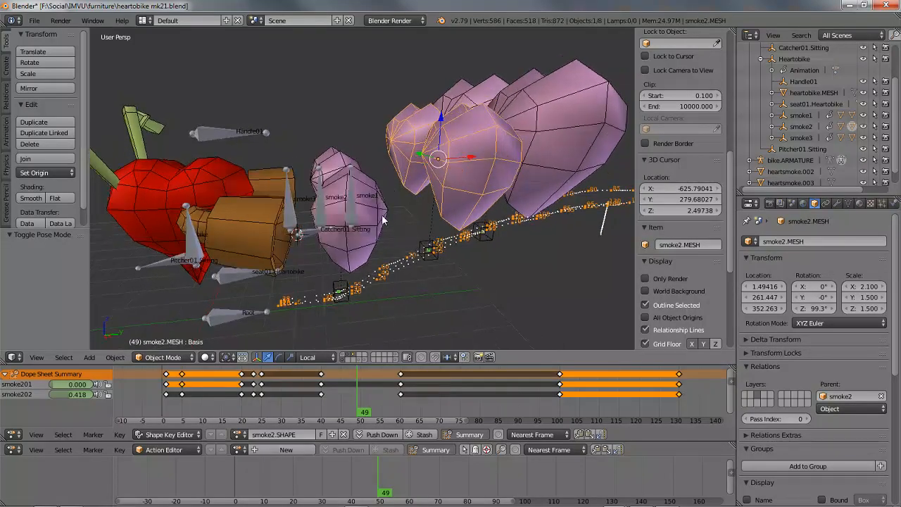
pyautogui.rightClick(356, 245)
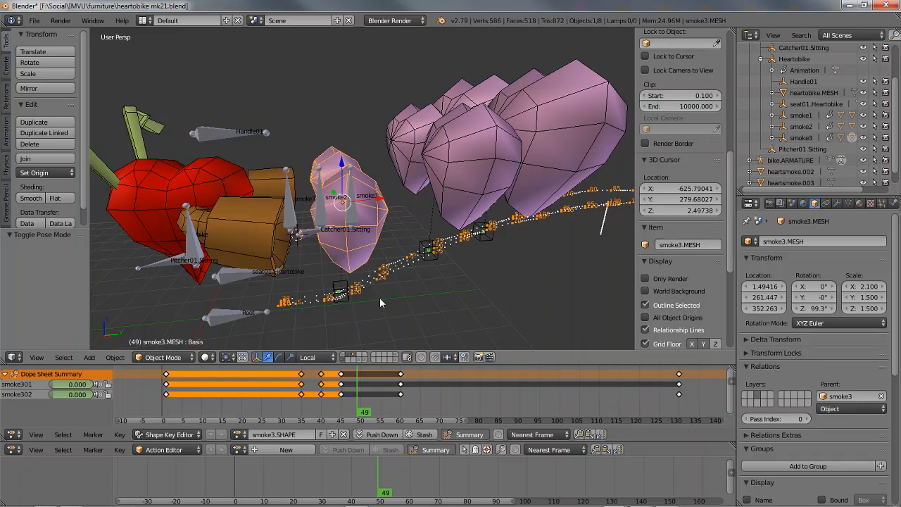
pyautogui.moveTo(267, 237); pyautogui.dragTo(285, 256, button='middle')
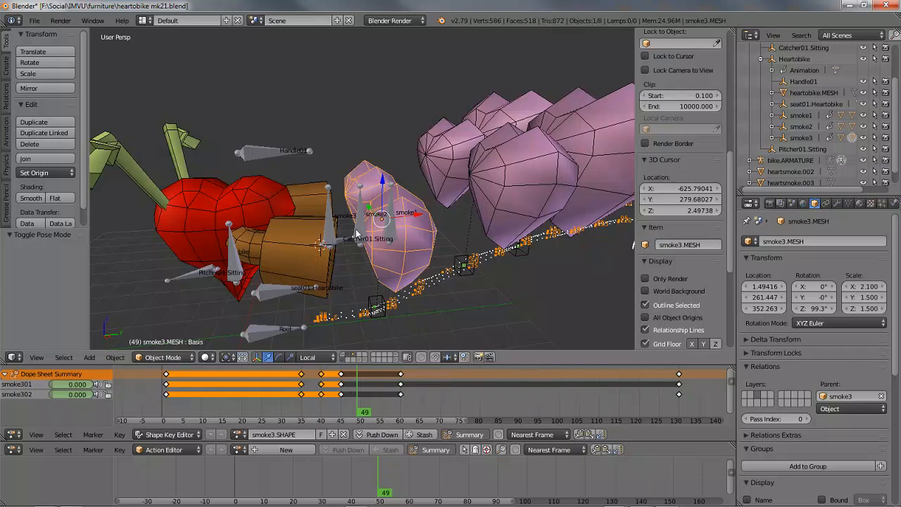
pyautogui.moveTo(385, 245); pyautogui.dragTo(356, 268, button='middle')
# Unlink the smoke3.SHAPE action from the smoke3 mesh at frame 1 and scrub the timeline to frame 55.
pyautogui.moveTo(365, 417)
pyautogui.mouseDown()
pyautogui.moveTo(167, 411)
pyautogui.moveTo(402, 389)
pyautogui.moveTo(164, 399)
pyautogui.mouseUp()
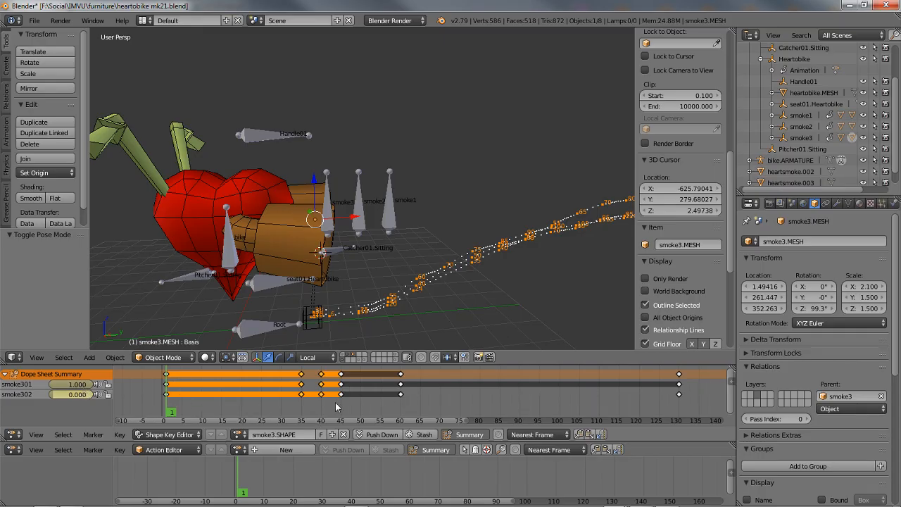
pyautogui.click(344, 434)
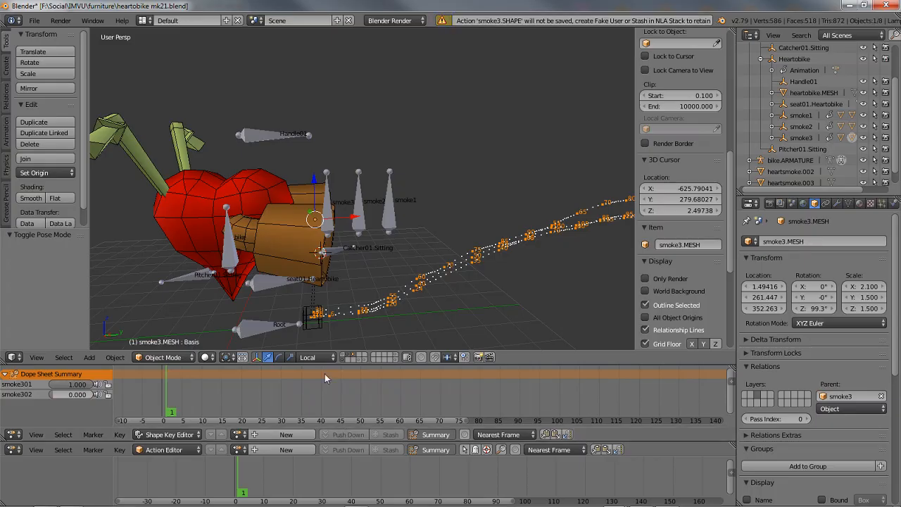
pyautogui.moveTo(169, 410); pyautogui.dragTo(380, 404)
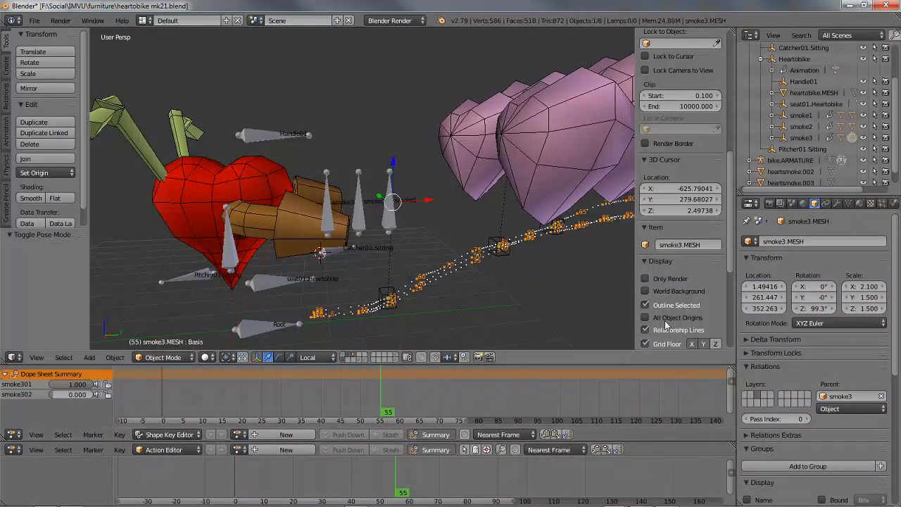
# Remove the smoke301 and smoke302 shape keys from the smoke3 mesh, keeping only Basis.
pyautogui.click(849, 204)
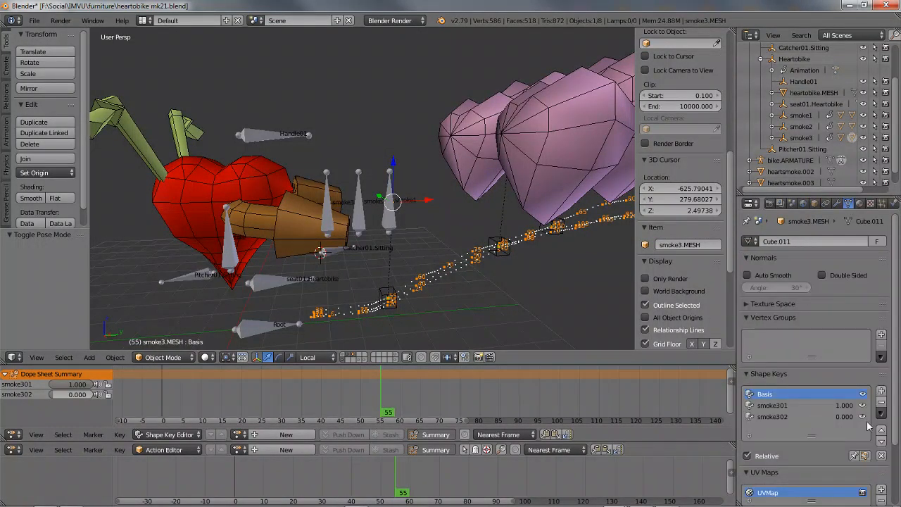
pyautogui.click(772, 417)
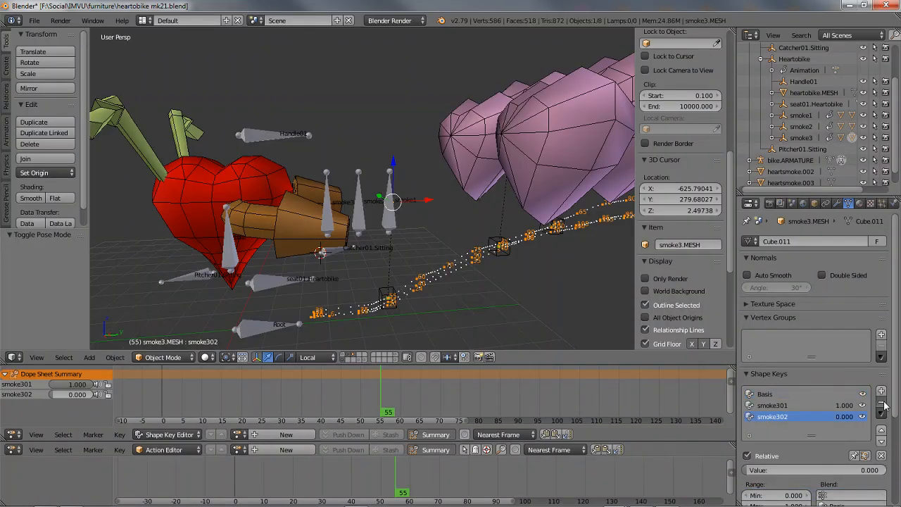
pyautogui.click(881, 403)
pyautogui.click(882, 403)
pyautogui.click(880, 391)
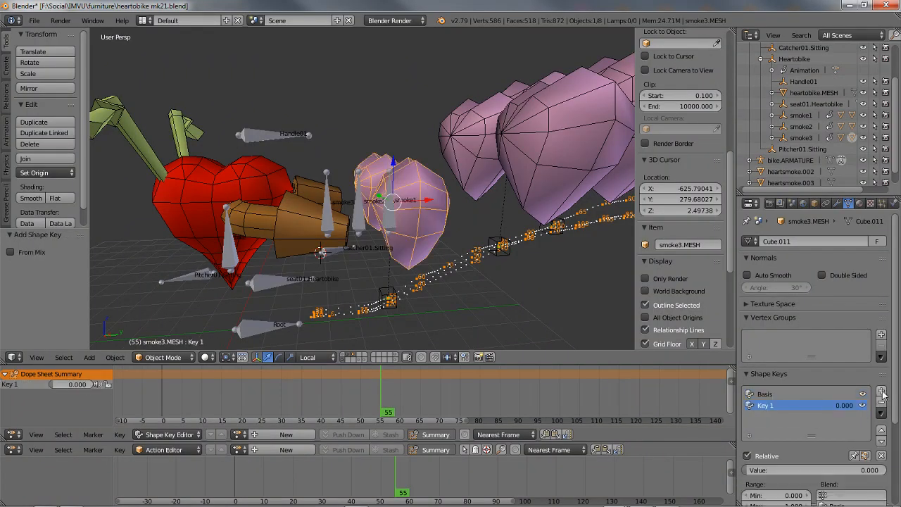
pyautogui.click(881, 404)
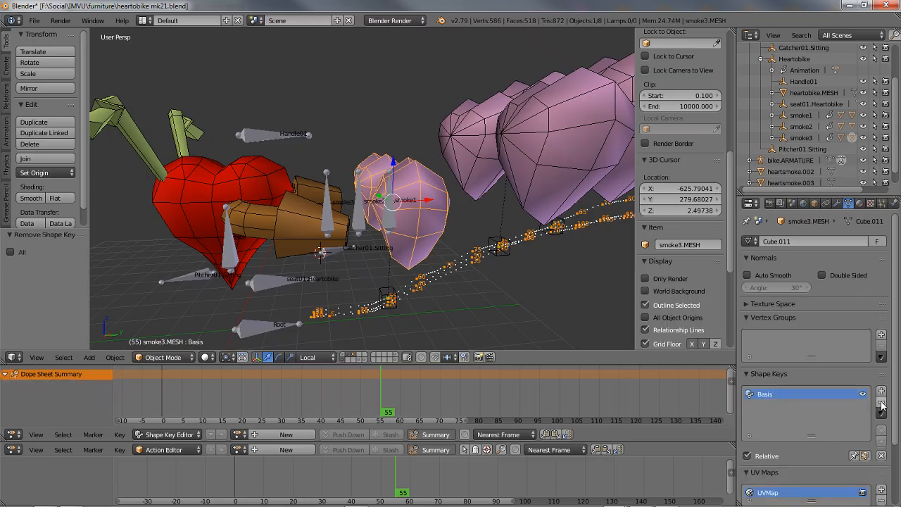
# Remove all shape keys from the smoke2 mesh and unlink its smoke2.SHAPE action.
pyautogui.rightClick(513, 185)
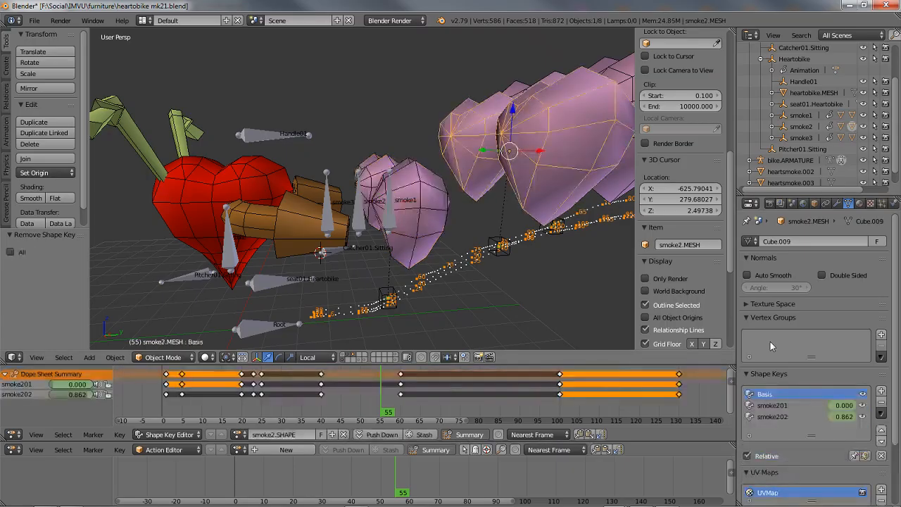
pyautogui.click(881, 404)
pyautogui.click(882, 404)
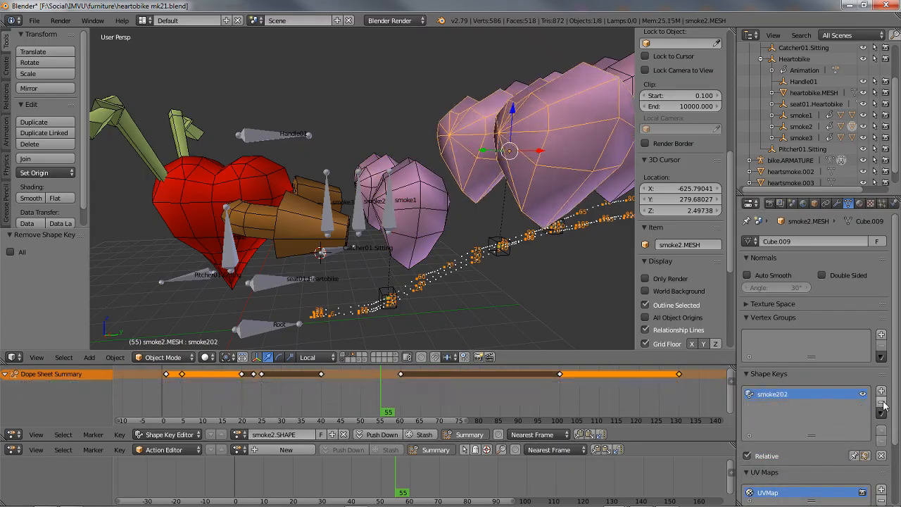
pyautogui.click(882, 404)
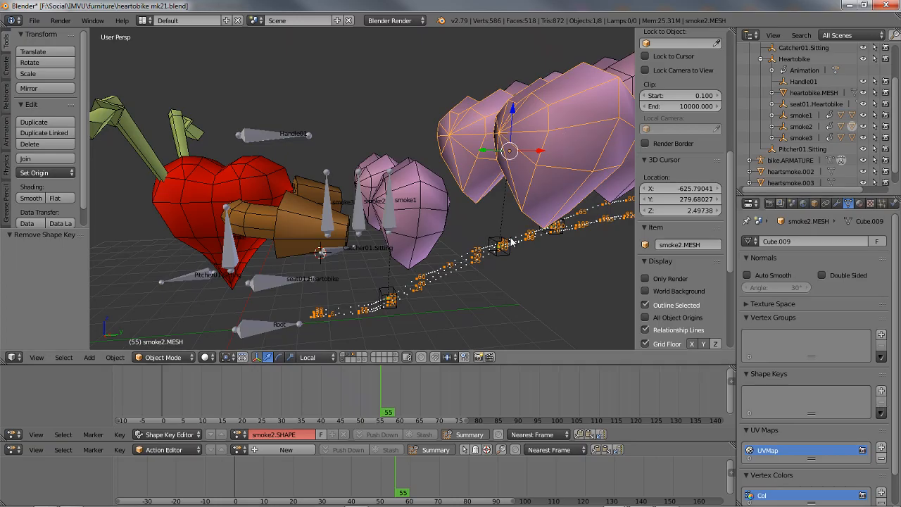
pyautogui.press('KP_Decimal')
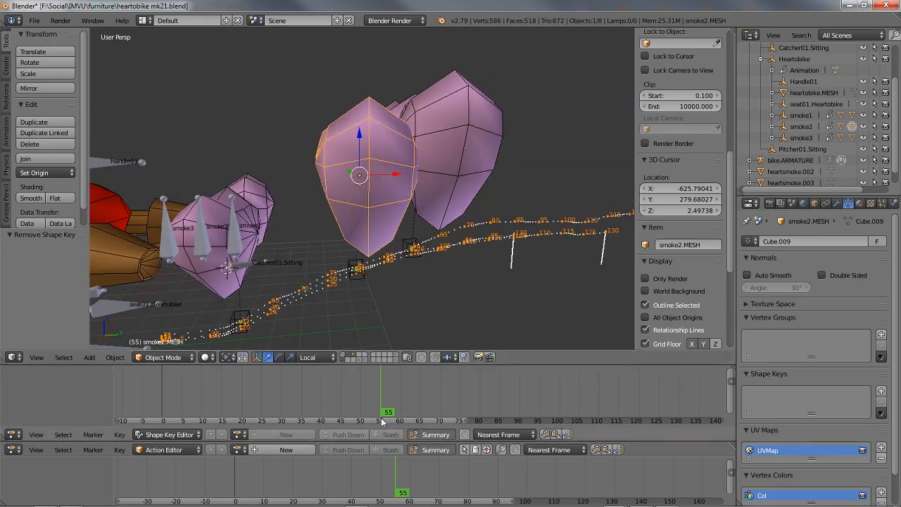
# Undo the removal of the smoke2 mesh's shape keys and the unlinking of its smoke2.SHAPE action, and reselect the smoke2 mesh.
pyautogui.moveTo(381, 418); pyautogui.dragTo(361, 411)
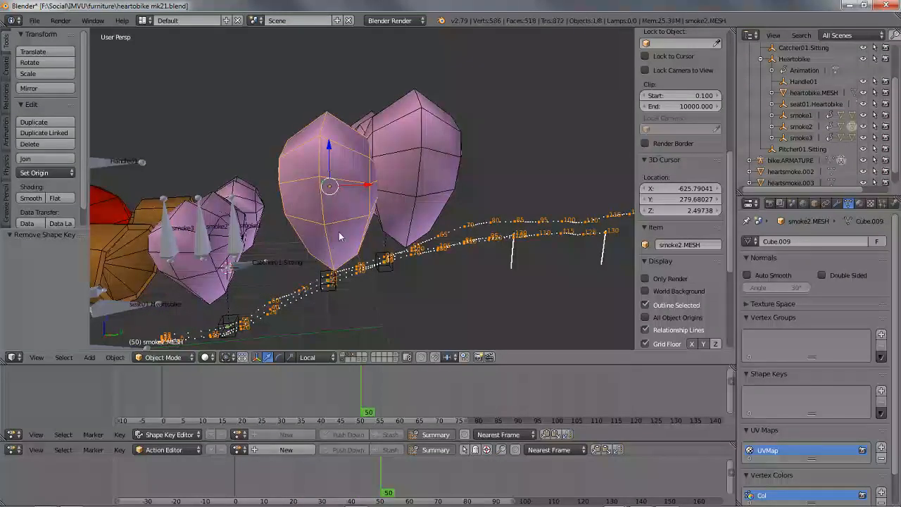
pyautogui.rightClick(421, 201)
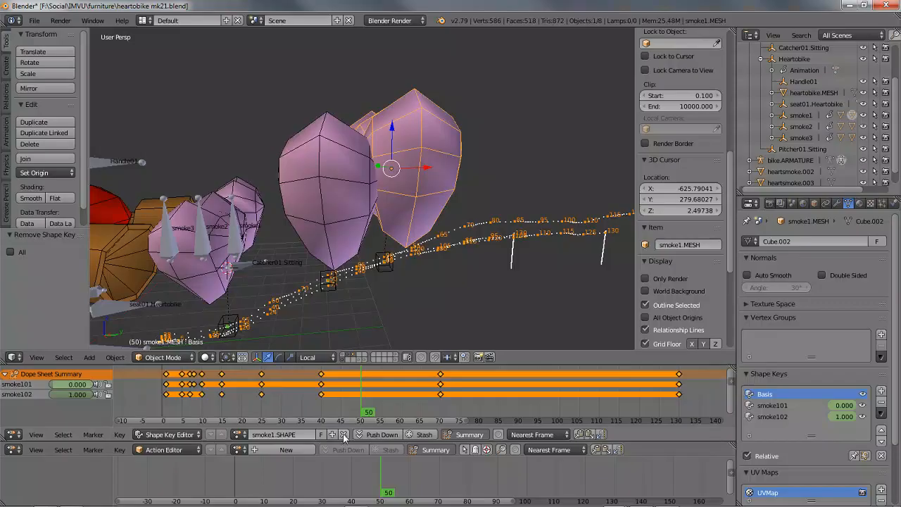
pyautogui.rightClick(457, 197)
pyautogui.keyDown('alt'); pyautogui.scroll(-5, 457, 197); pyautogui.keyUp('alt')
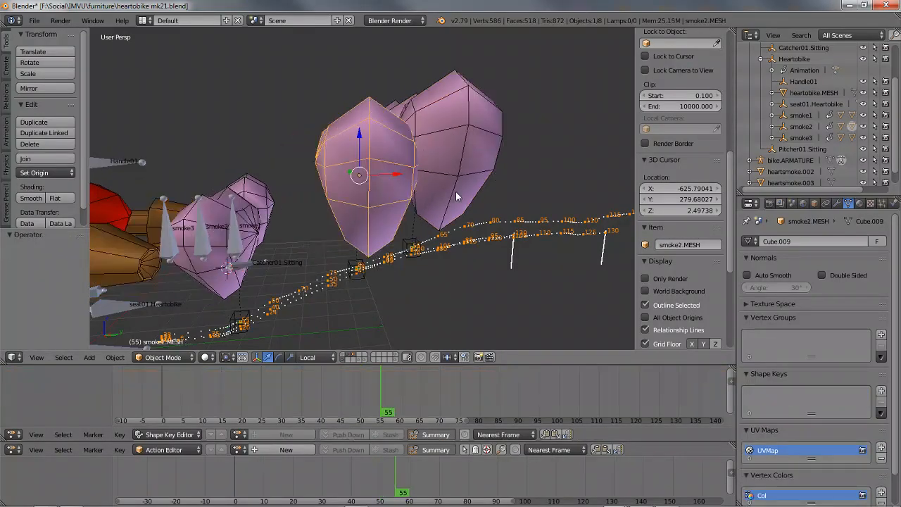
pyautogui.hotkey('ctrl', 'z')
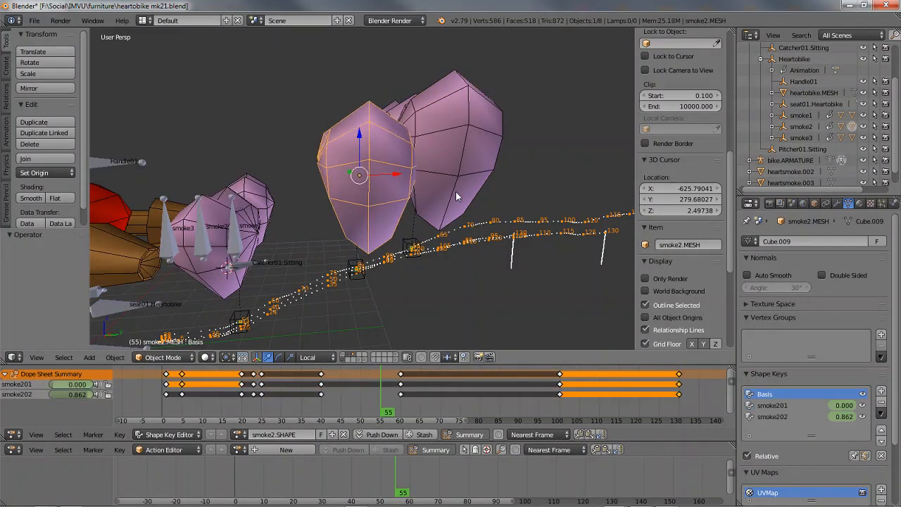
pyautogui.hotkey('ctrl', 'z')
pyautogui.rightClick(384, 166)
pyautogui.rightClick(268, 204)
pyautogui.rightClick(348, 165)
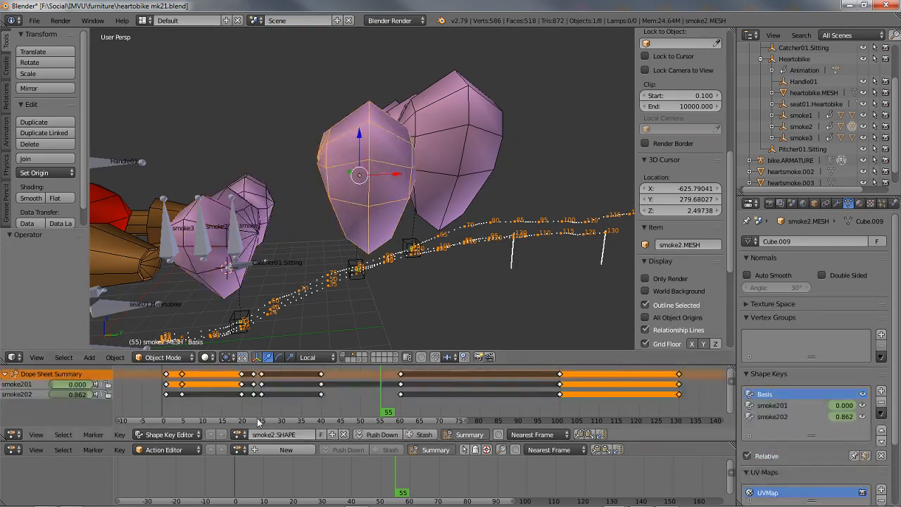
# At frame 1, unlink the smoke2.SHAPE action and remove the smoke202, smoke201 and Basis shape keys from the smoke2 mesh.
pyautogui.moveTo(393, 421); pyautogui.dragTo(167, 421)
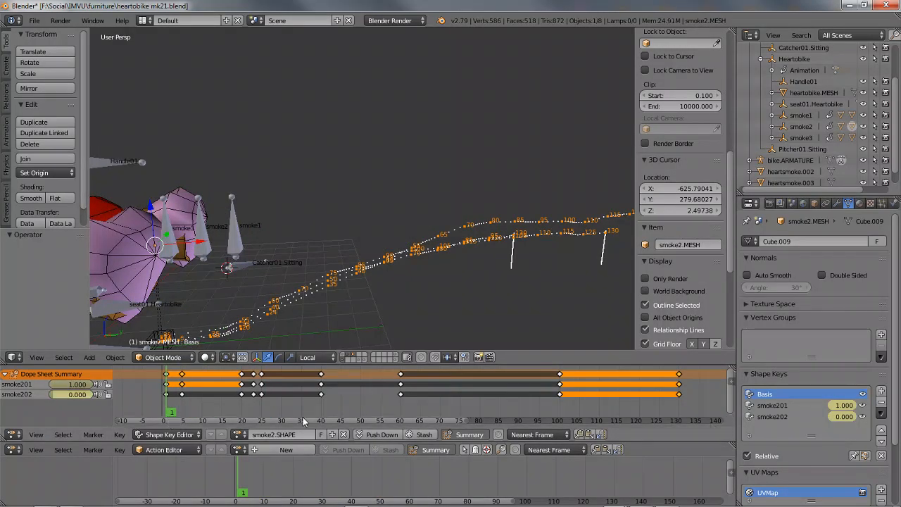
pyautogui.click(343, 436)
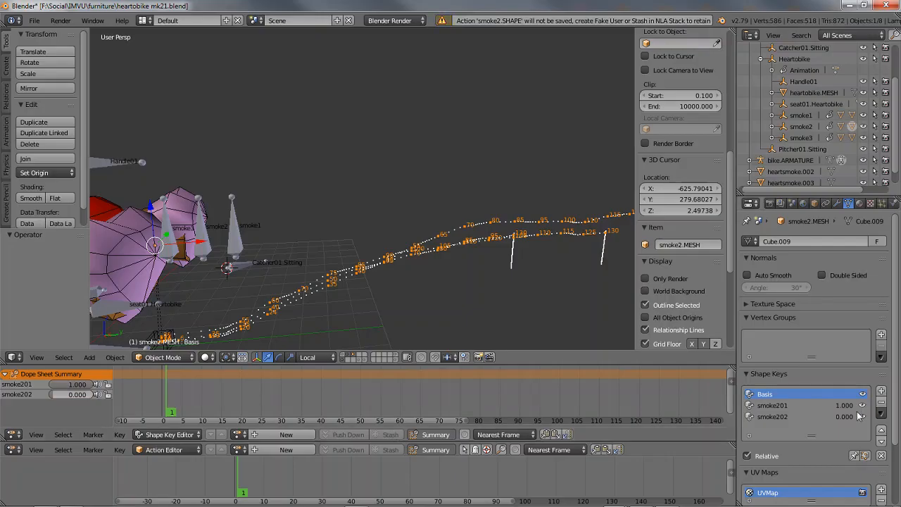
pyautogui.click(833, 418)
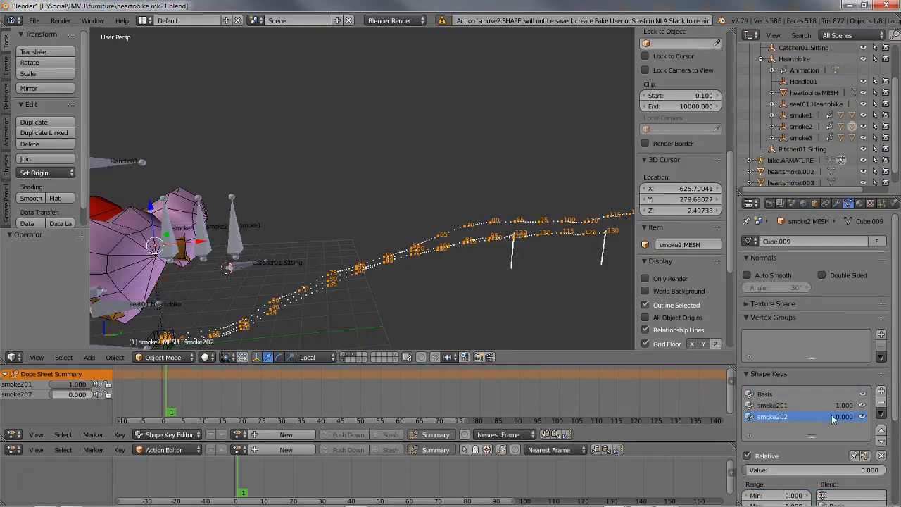
pyautogui.click(880, 404)
pyautogui.click(881, 404)
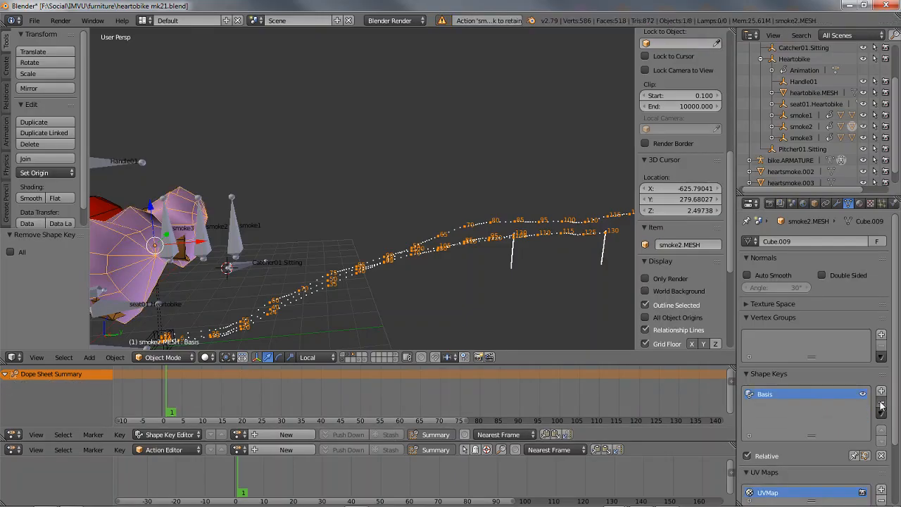
pyautogui.click(880, 403)
pyautogui.moveTo(310, 310); pyautogui.dragTo(363, 230, button='middle')
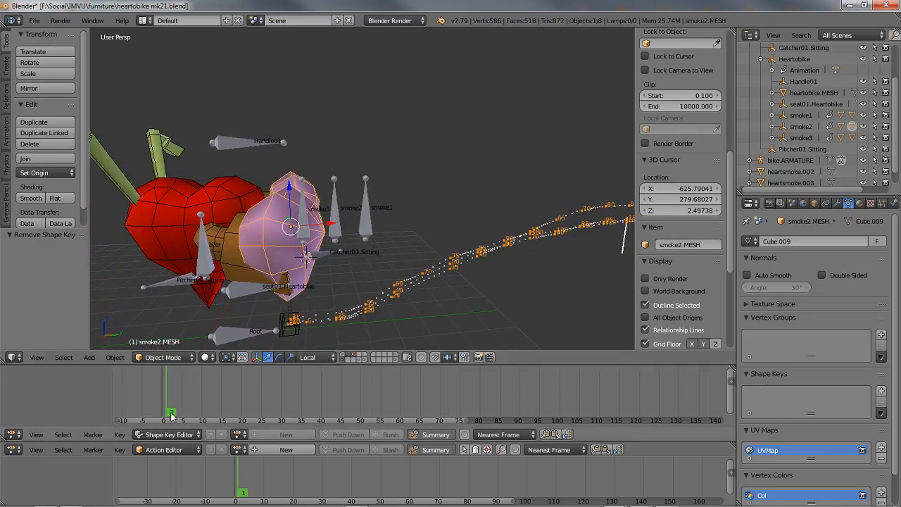
# Select the smoke1 mesh, unlink its smoke1.SHAPE action at frame 1, and remove its smoke102, smoke101 and Basis shape keys.
pyautogui.moveTo(170, 416); pyautogui.dragTo(368, 415)
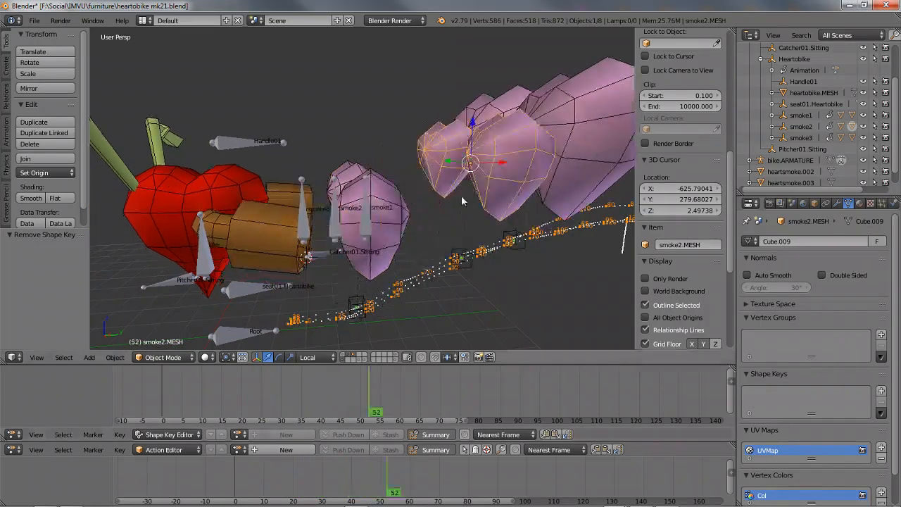
pyautogui.rightClick(548, 124)
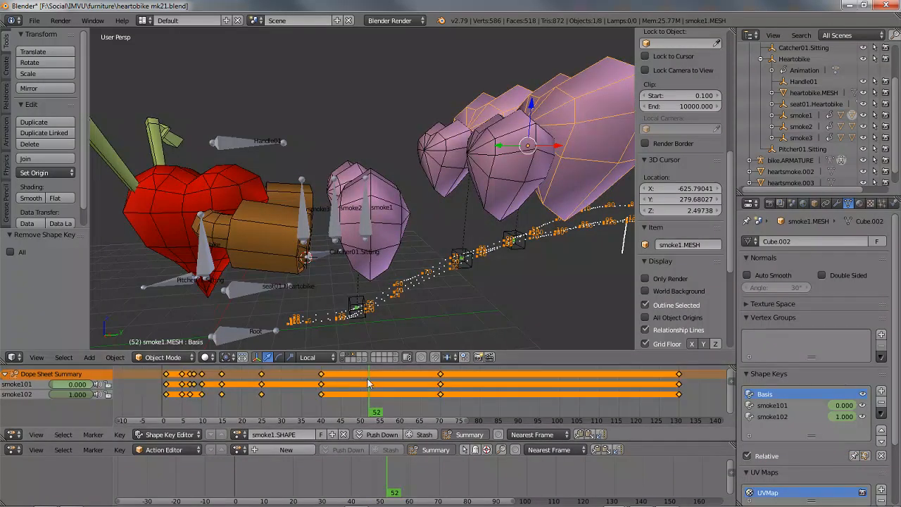
pyautogui.moveTo(380, 417); pyautogui.dragTo(166, 421)
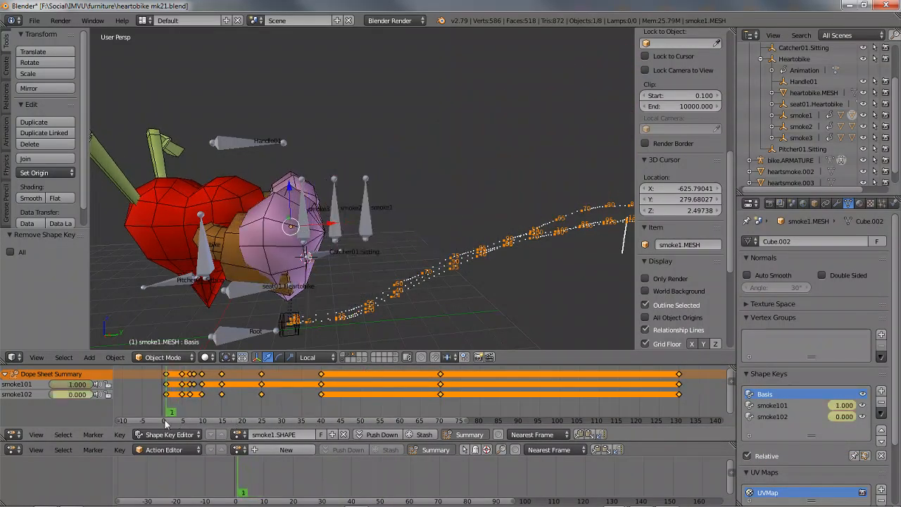
pyautogui.click(343, 434)
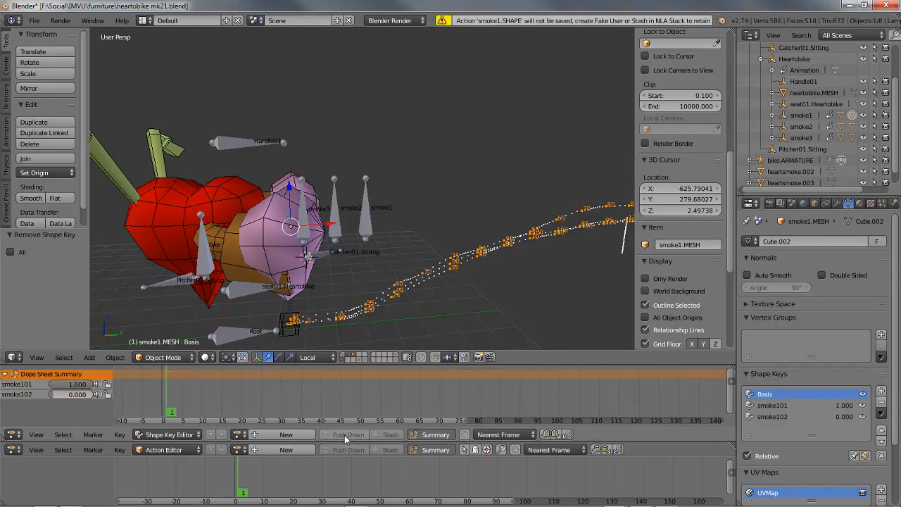
pyautogui.click(806, 417)
pyautogui.click(881, 402)
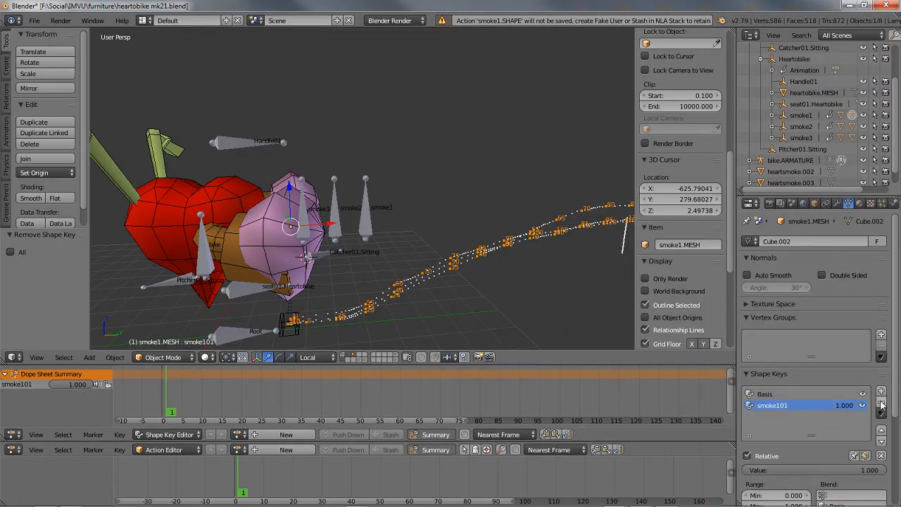
pyautogui.click(882, 403)
pyautogui.click(881, 403)
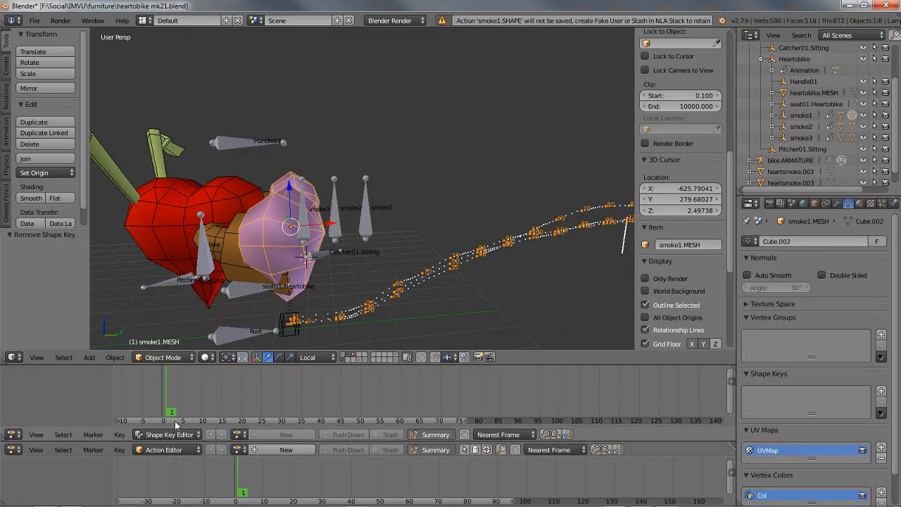
# Scrub the animation to check the smoke meshes, select the smoke3 empty and unlink its smoke3.ACTION at frame 1.
pyautogui.moveTo(176, 425)
pyautogui.mouseDown()
pyautogui.moveTo(199, 410)
pyautogui.moveTo(375, 393)
pyautogui.moveTo(428, 405)
pyautogui.mouseUp()
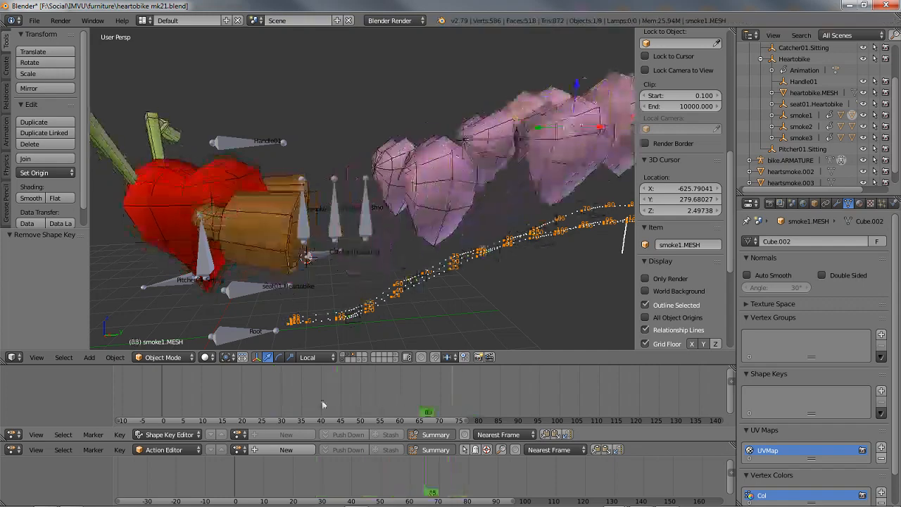
pyautogui.moveTo(323, 404); pyautogui.dragTo(340, 360)
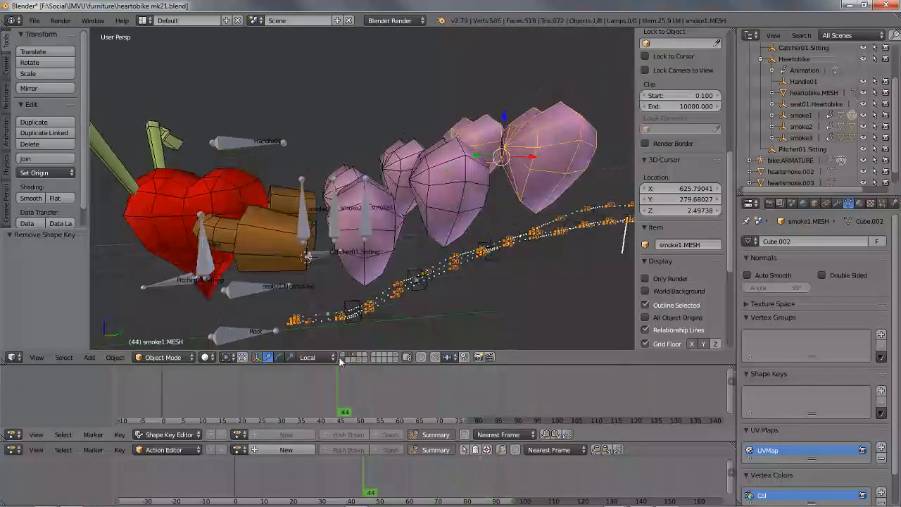
pyautogui.moveTo(337, 321); pyautogui.dragTo(368, 195, button='middle')
pyautogui.rightClick(288, 298)
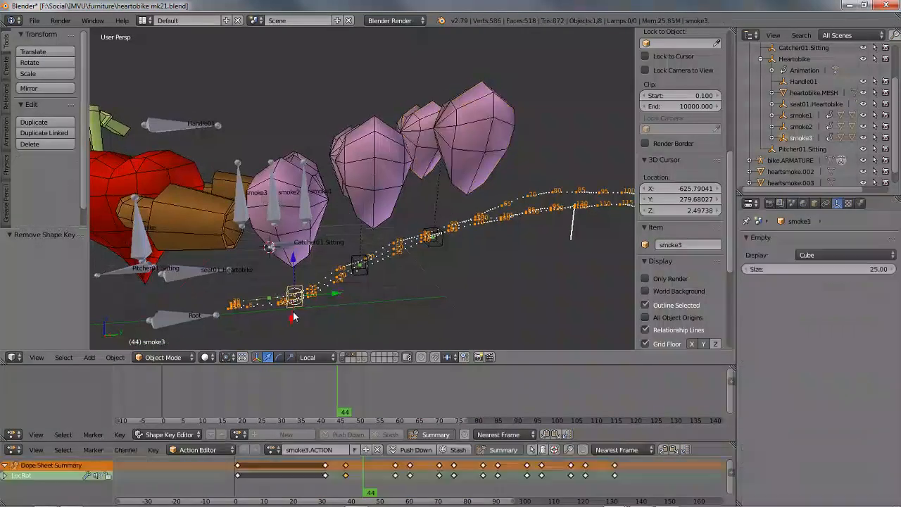
pyautogui.moveTo(370, 501); pyautogui.dragTo(237, 497)
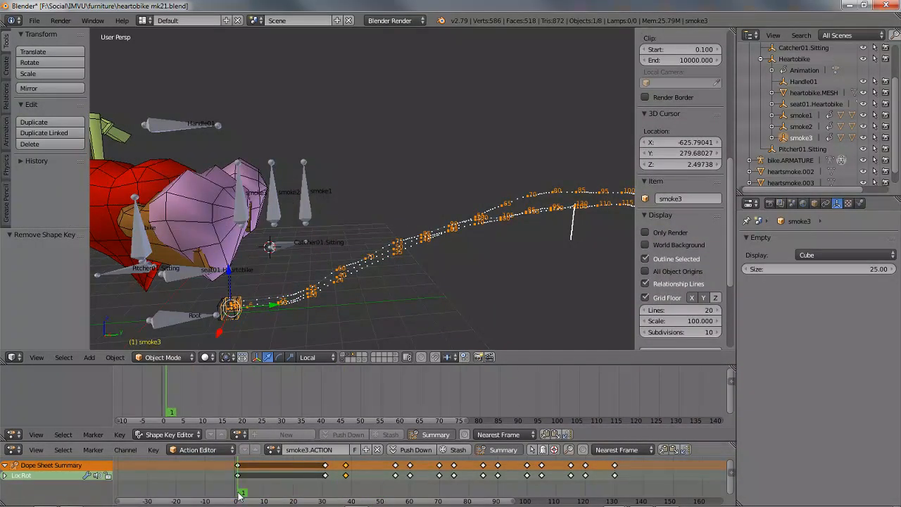
pyautogui.click(378, 449)
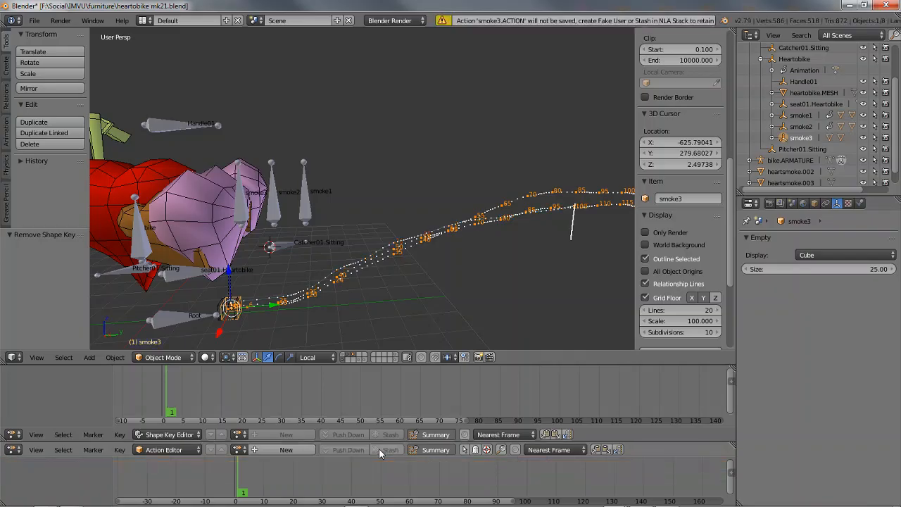
# Select the smoke2 empty and unlink its smoke2.ACTION at frame 1.
pyautogui.moveTo(257, 482); pyautogui.dragTo(239, 495)
pyautogui.rightClick(388, 252)
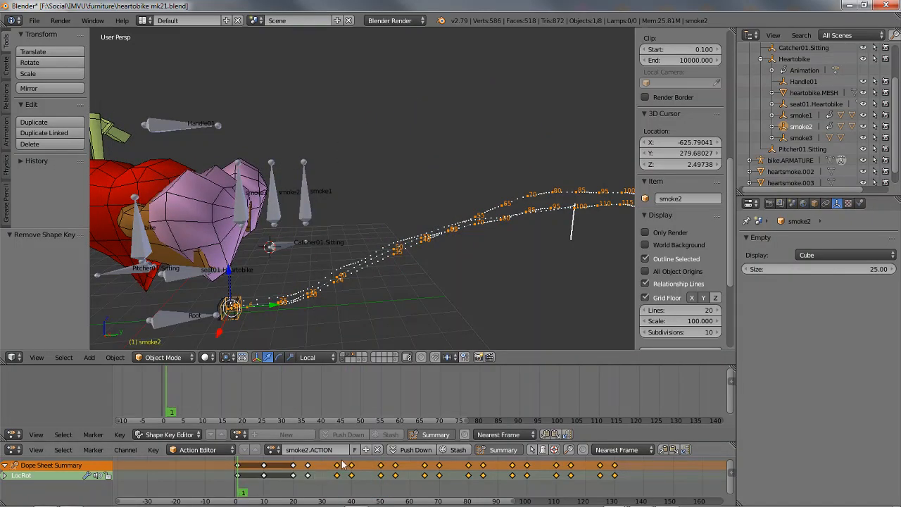
pyautogui.click(377, 449)
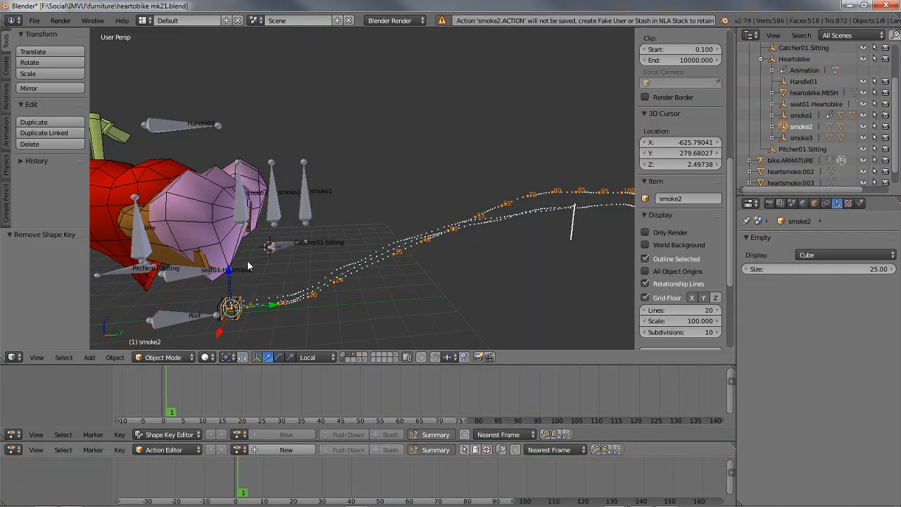
# Select the smoke1 empty at frame 57, return to frame 1 and unlink its smoke1.ACTION.
pyautogui.moveTo(246, 484); pyautogui.dragTo(409, 493)
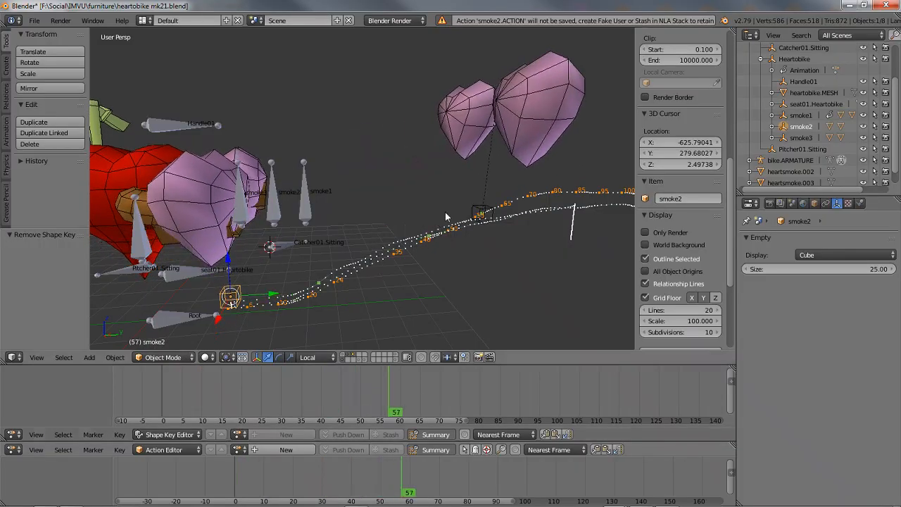
pyautogui.rightClick(516, 201)
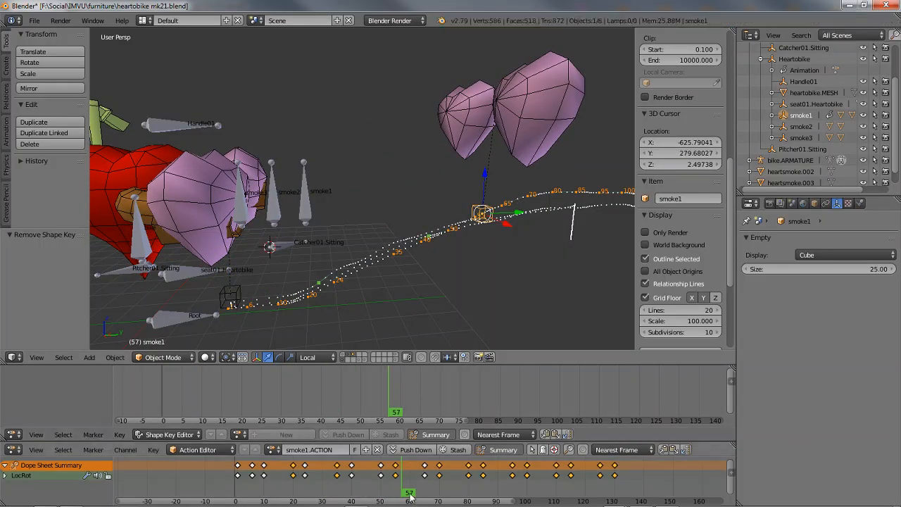
pyautogui.moveTo(405, 493); pyautogui.dragTo(240, 500)
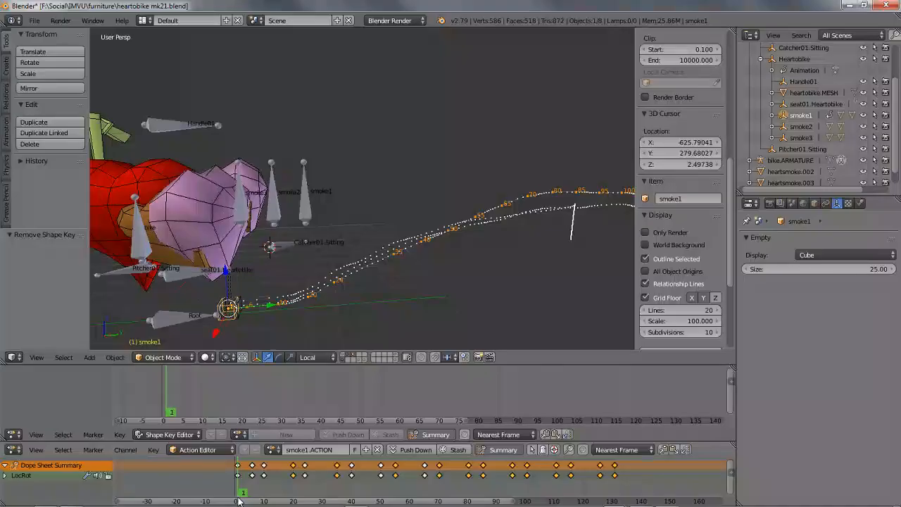
pyautogui.click(378, 450)
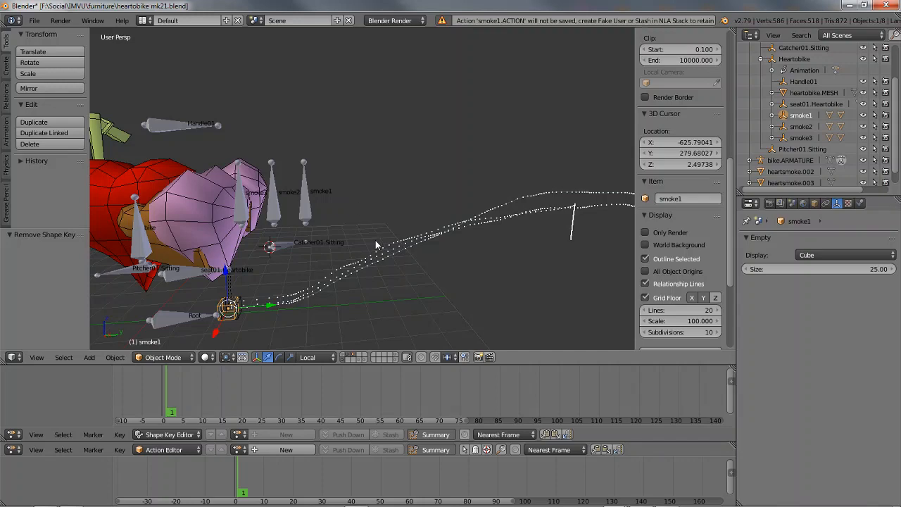
# In Edit Mode on bike.ARMATURE, raise the smoke2 bone's tip by 40 and the smoke1 bone's tip by 100 along local Z.
pyautogui.moveTo(375, 240); pyautogui.dragTo(295, 253, button='middle')
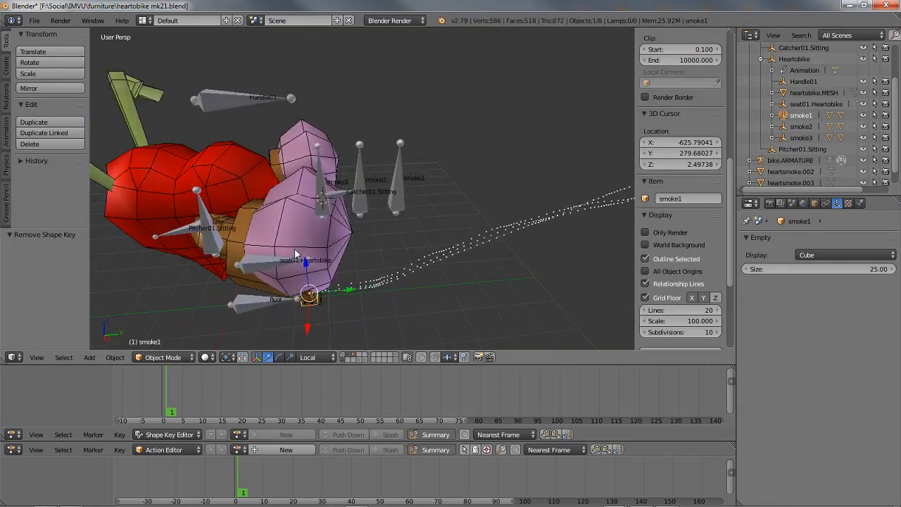
pyautogui.rightClick(368, 185)
pyautogui.scroll(2, 349, 194)
pyautogui.press('Tab')
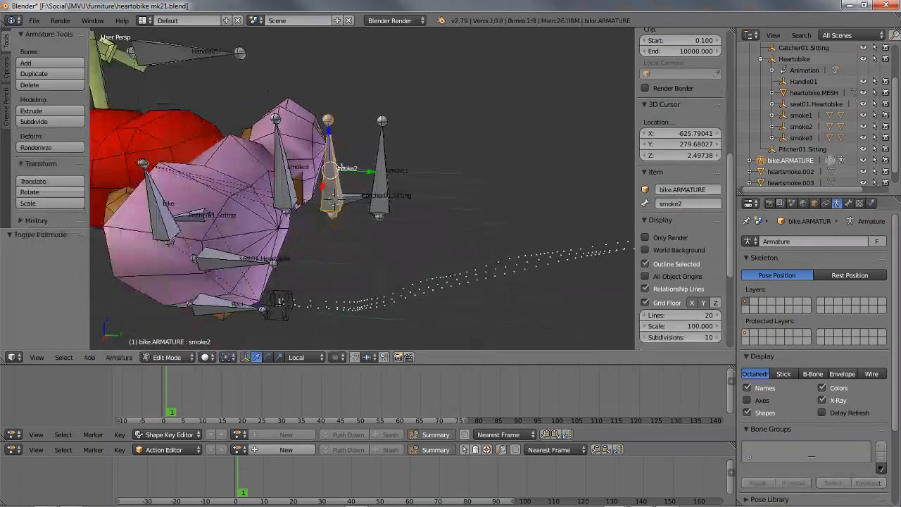
pyautogui.rightClick(327, 120)
pyautogui.moveTo(327, 121)
pyautogui.mouseDown(button='middle')
pyautogui.moveTo(338, 112)
pyautogui.moveTo(312, 121)
pyautogui.mouseUp(button='middle')
pyautogui.moveTo(313, 120); pyautogui.dragTo(312, 110)
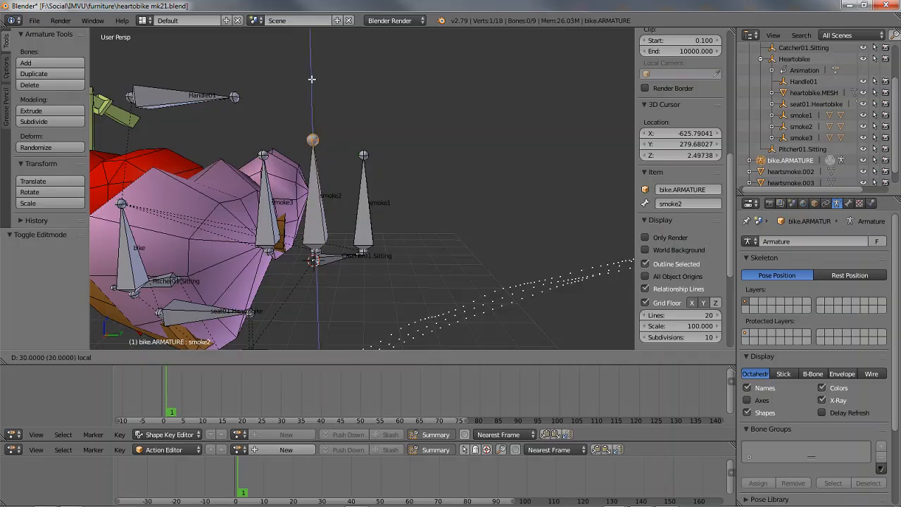
pyautogui.moveTo(312, 33); pyautogui.dragTo(313, 33)
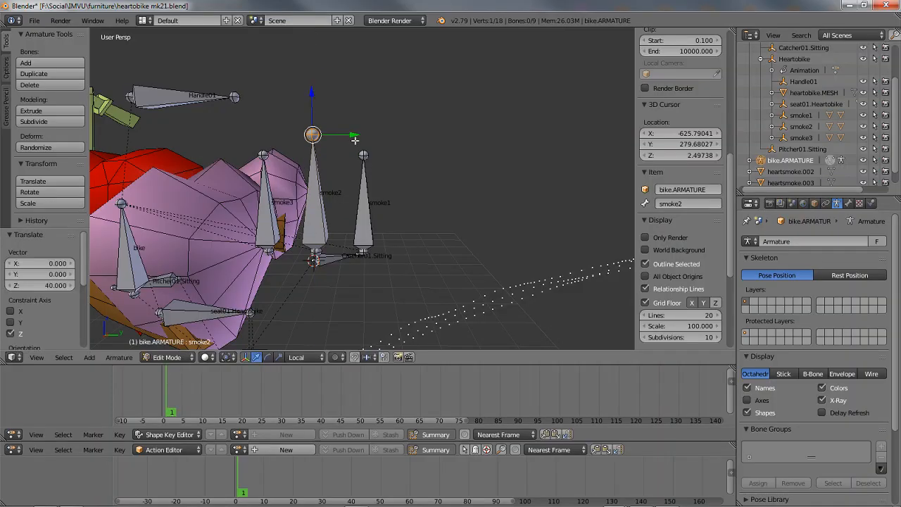
pyautogui.moveTo(364, 112); pyautogui.dragTo(363, 111)
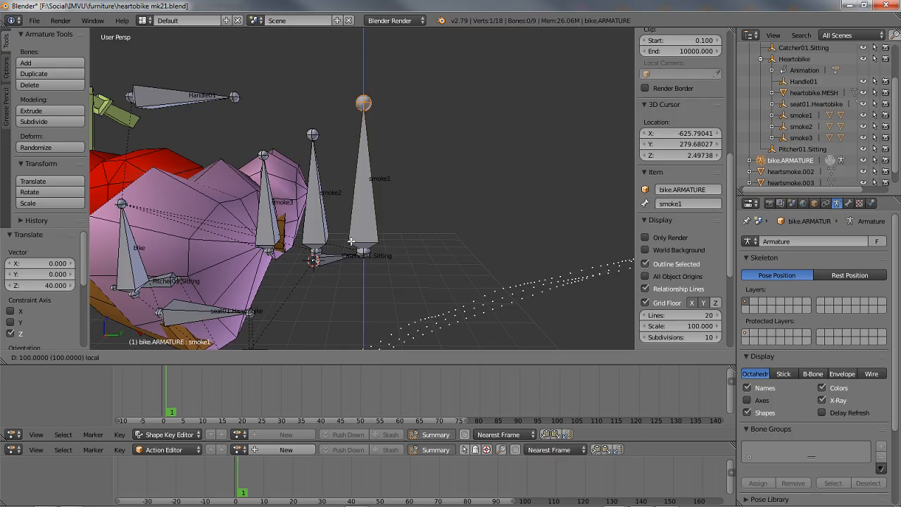
pyautogui.moveTo(351, 240); pyautogui.dragTo(352, 247)
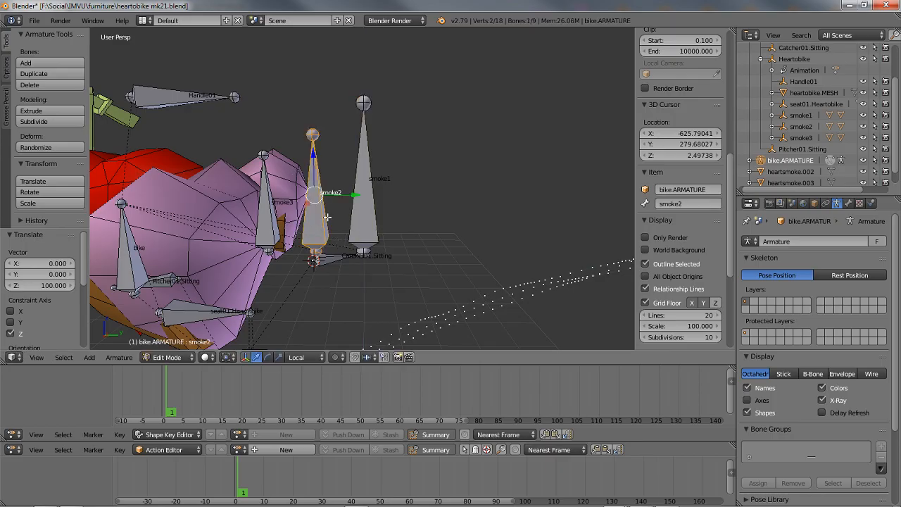
# Move the smoke2 bone by -100 and the smoke1 bone by -200 along local Y.
pyautogui.write('gy-100')
pyautogui.press('Return')
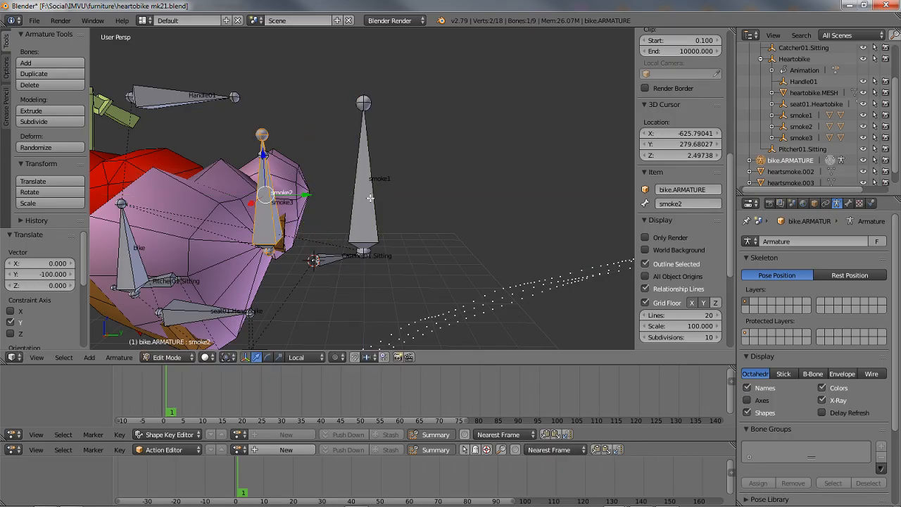
pyautogui.rightClick(381, 183)
pyautogui.write('gy-200')
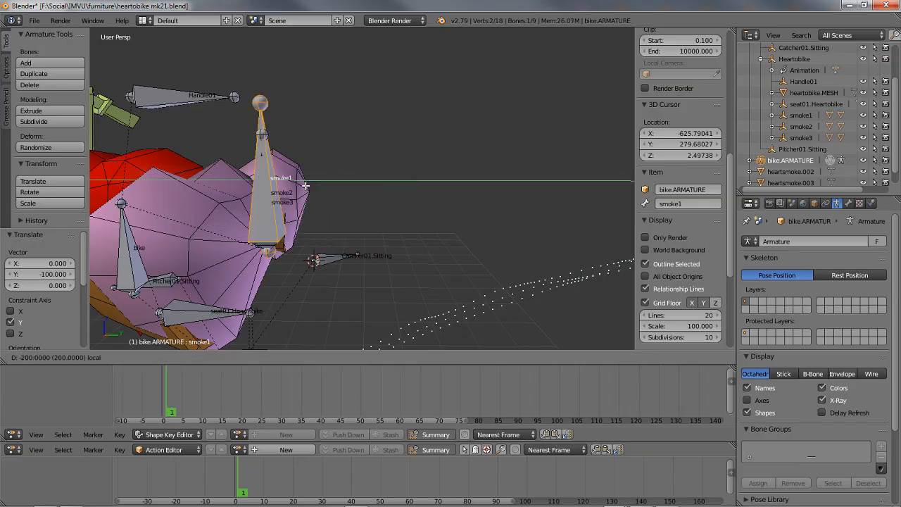
pyautogui.press('Return')
pyautogui.moveTo(264, 243); pyautogui.dragTo(269, 197, button='middle')
pyautogui.moveTo(263, 228); pyautogui.dragTo(369, 260, button='middle')
pyautogui.scroll(-3, 369, 260)
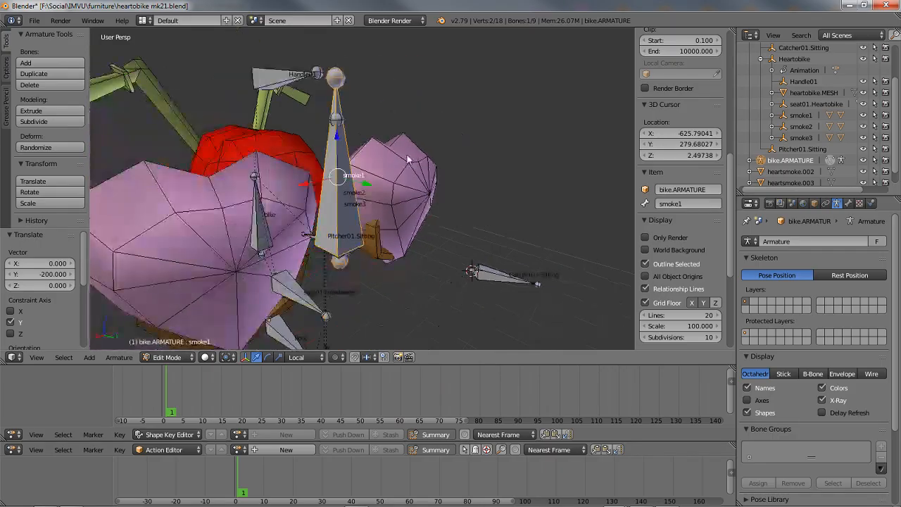
# Leave armature editing, select the smoke1.MESH heart and check its object name and parent.
pyautogui.press('Tab')
pyautogui.rightClick(407, 172)
pyautogui.rightClick(335, 167)
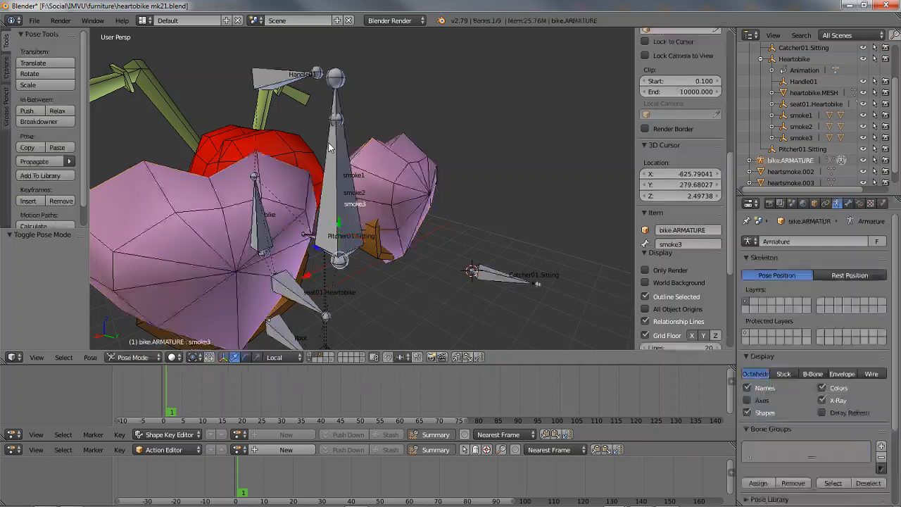
pyautogui.rightClick(397, 161)
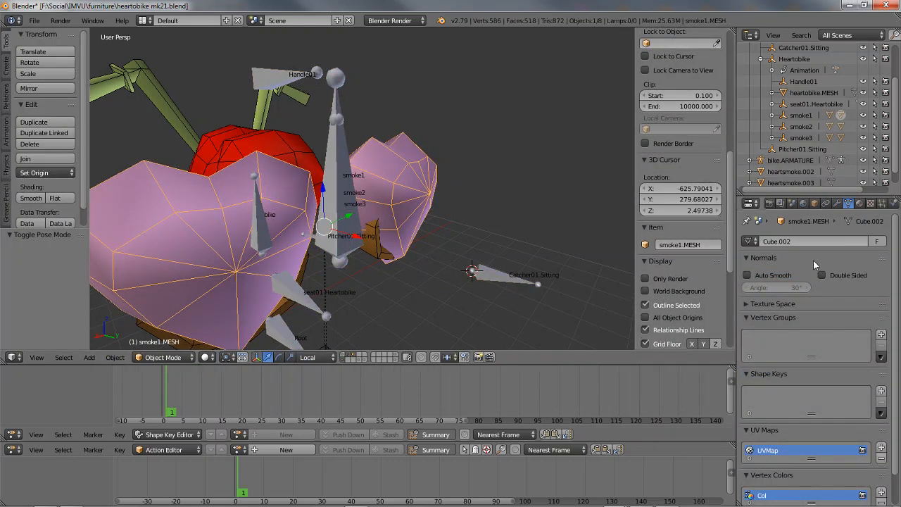
pyautogui.click(815, 203)
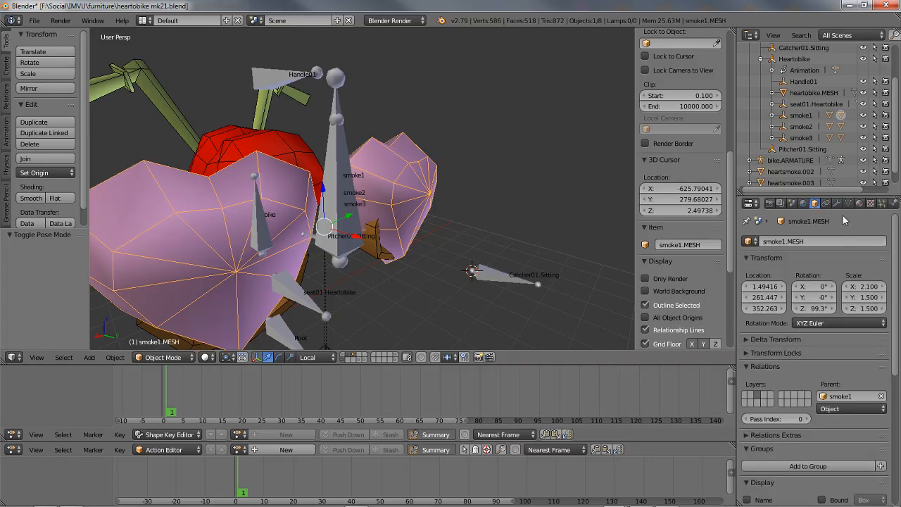
pyautogui.click(848, 203)
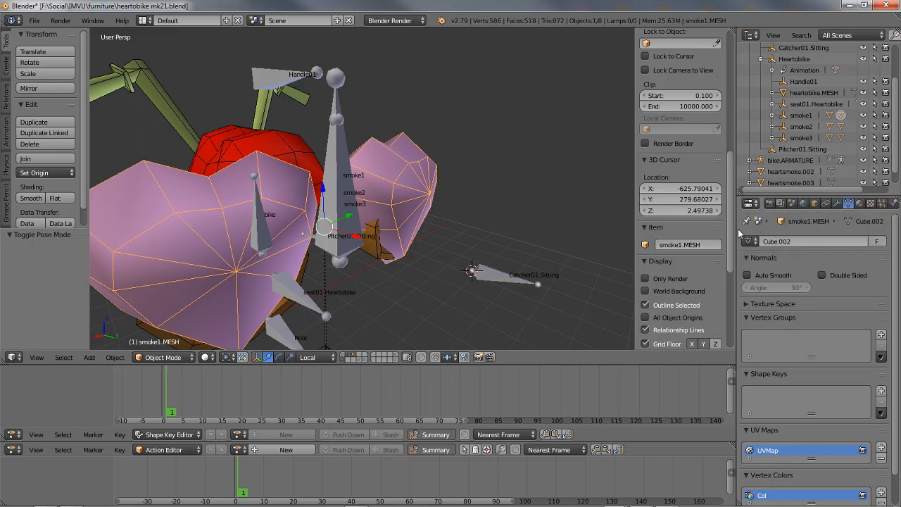
pyautogui.moveTo(356, 266); pyautogui.dragTo(343, 265, button='middle')
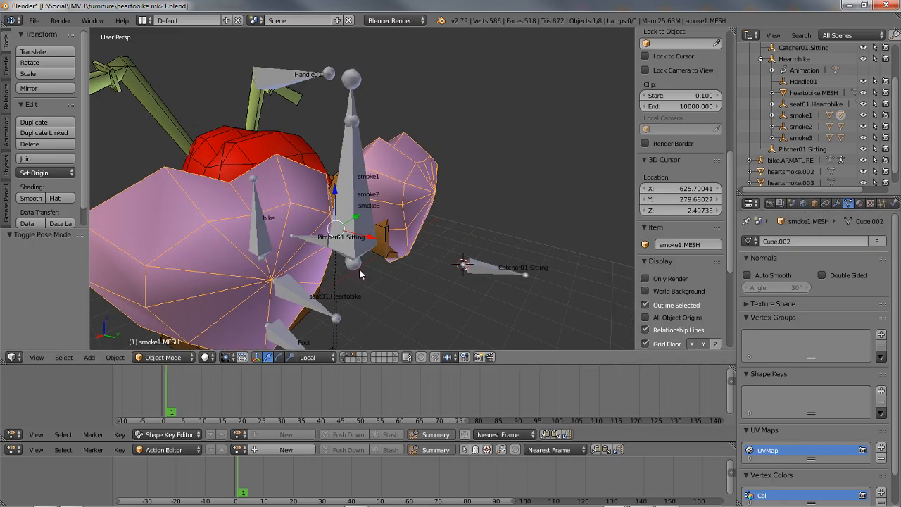
# Add a vertex group named smoke1 to smoke1.MESH, assign all vertices and test the group by selecting and deselecting it.
pyautogui.press('Tab')
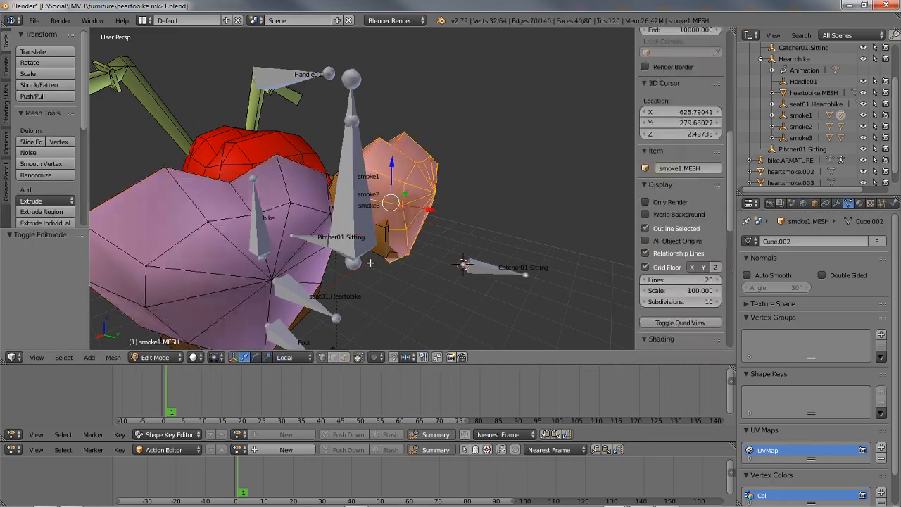
pyautogui.press('a')
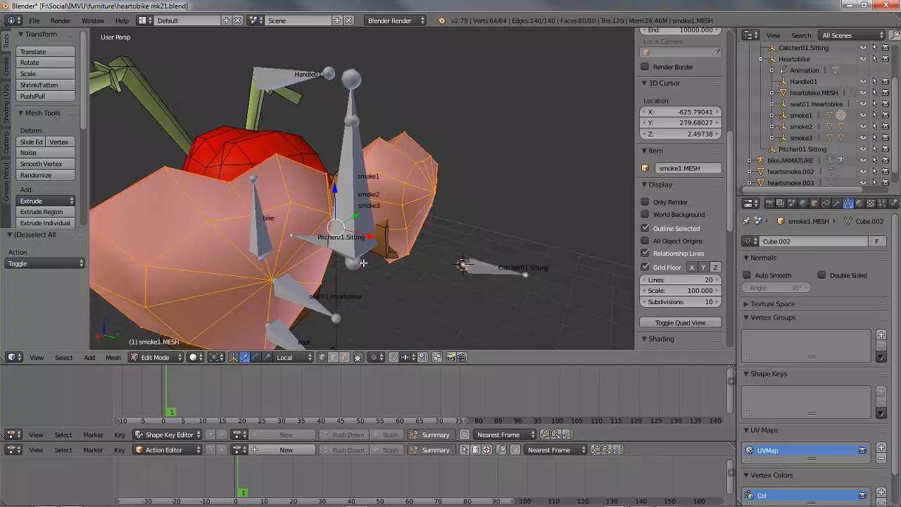
pyautogui.click(881, 336)
pyautogui.doubleClick(772, 339)
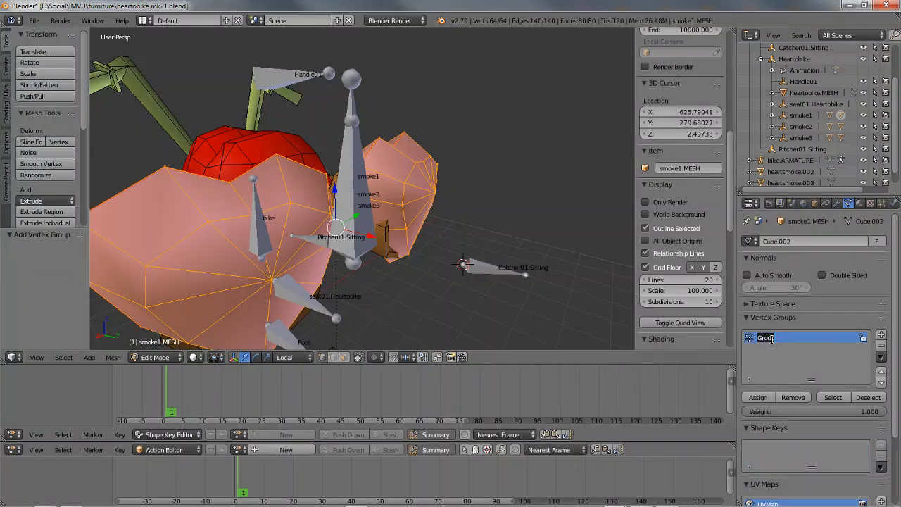
pyautogui.write('smoke1')
pyautogui.click(758, 398)
pyautogui.click(865, 398)
pyautogui.click(833, 398)
pyautogui.click(868, 398)
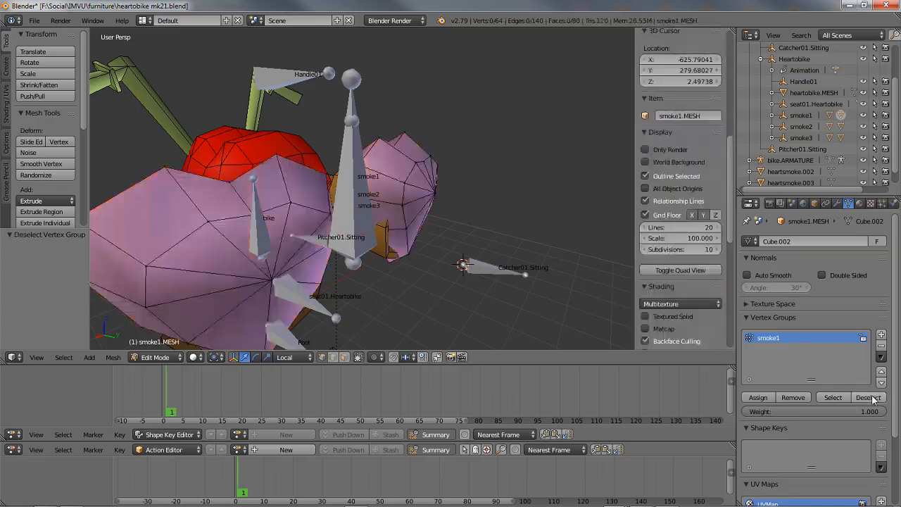
pyautogui.press('Tab')
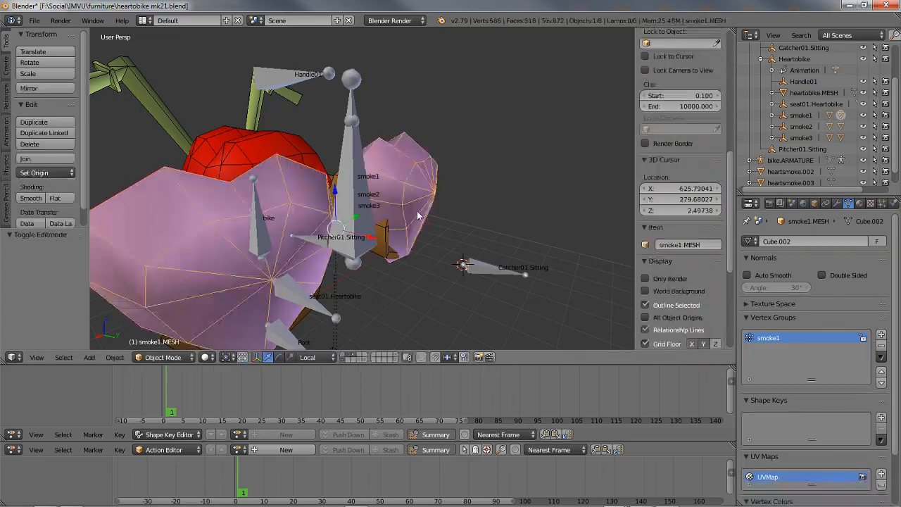
# Hide smoke1.MESH, select smoke3.MESH and add a vertex group named smoke3 to it.
pyautogui.rightClick(420, 217)
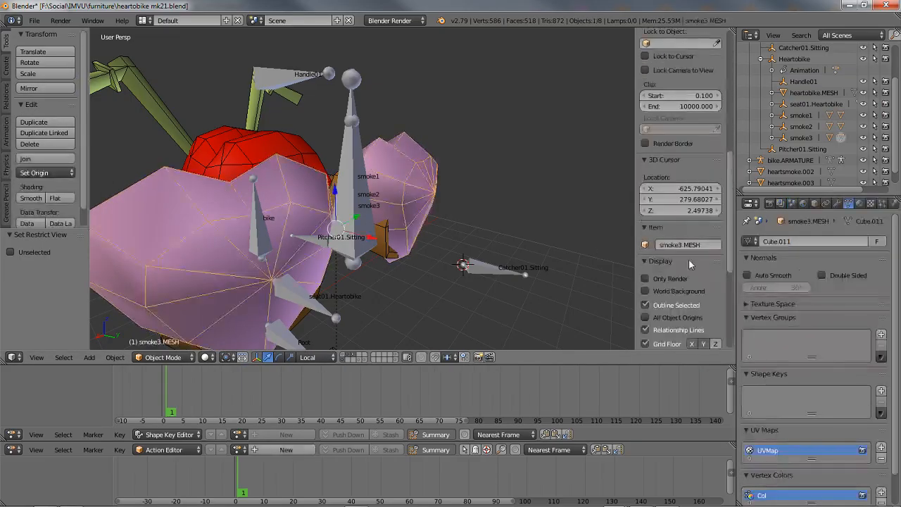
pyautogui.click(815, 203)
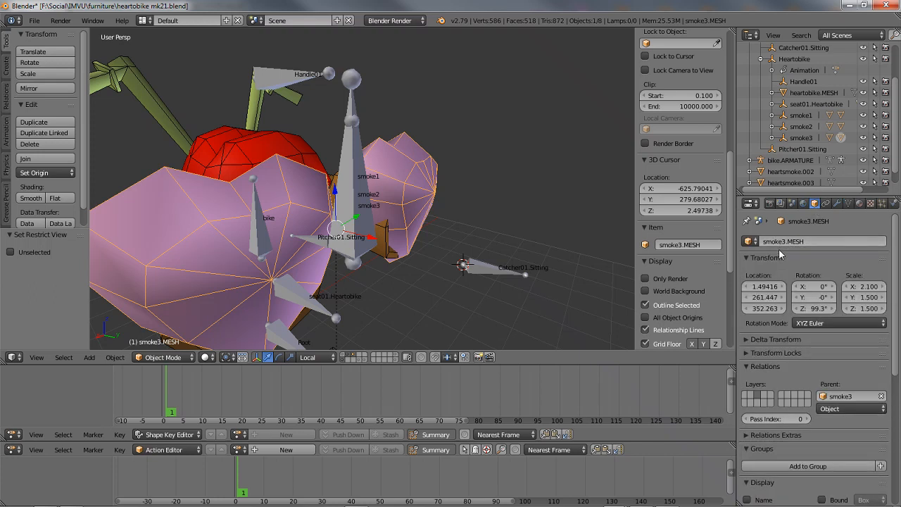
pyautogui.click(848, 204)
pyautogui.click(881, 335)
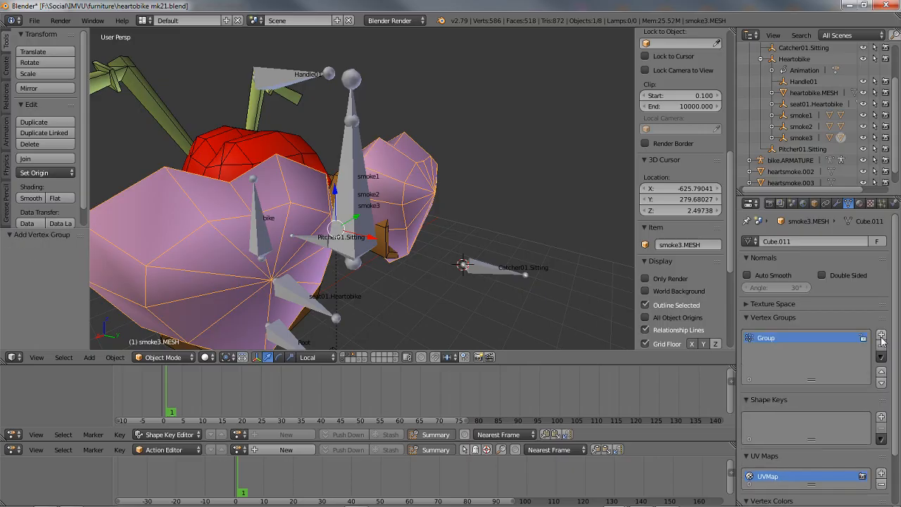
pyautogui.doubleClick(768, 338)
pyautogui.write('smoke3')
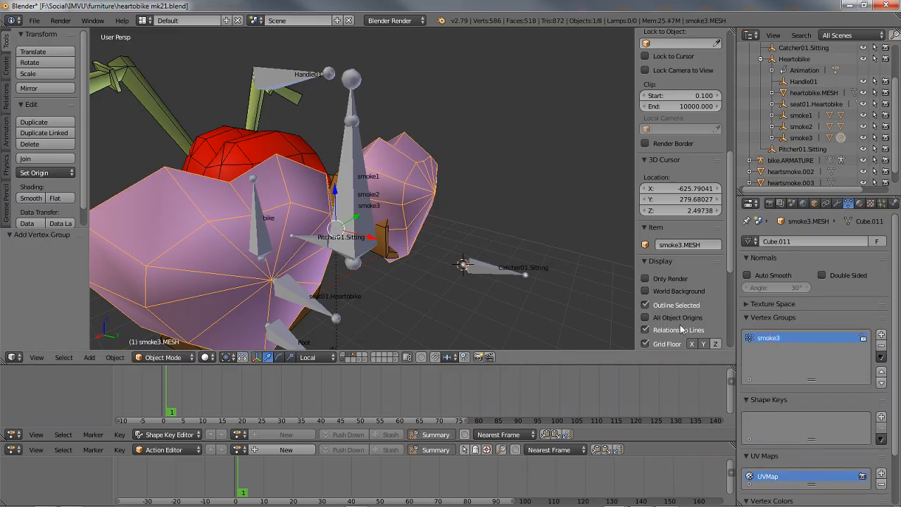
# Assign all vertices of smoke3.MESH to its smoke3 vertex group, test the group and hide the mesh.
pyautogui.press('Tab')
pyautogui.press('a')
pyautogui.press('a')
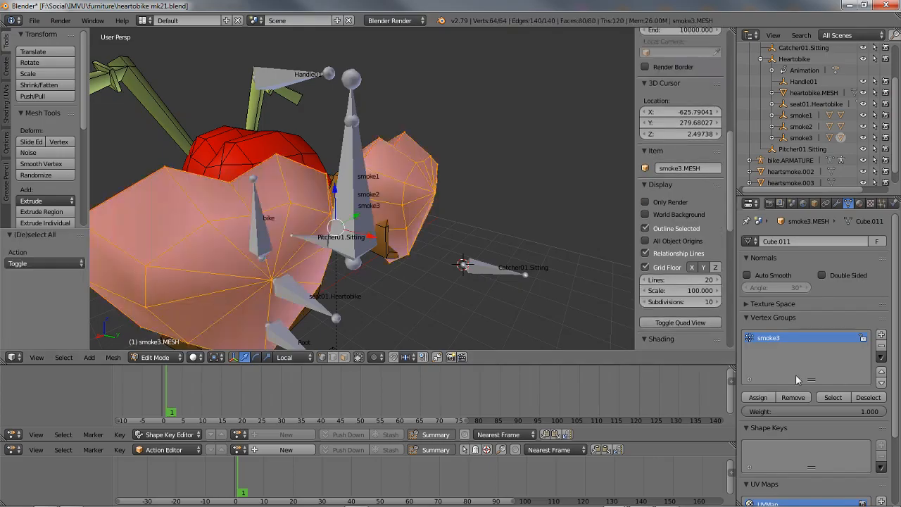
pyautogui.click(833, 397)
pyautogui.click(867, 398)
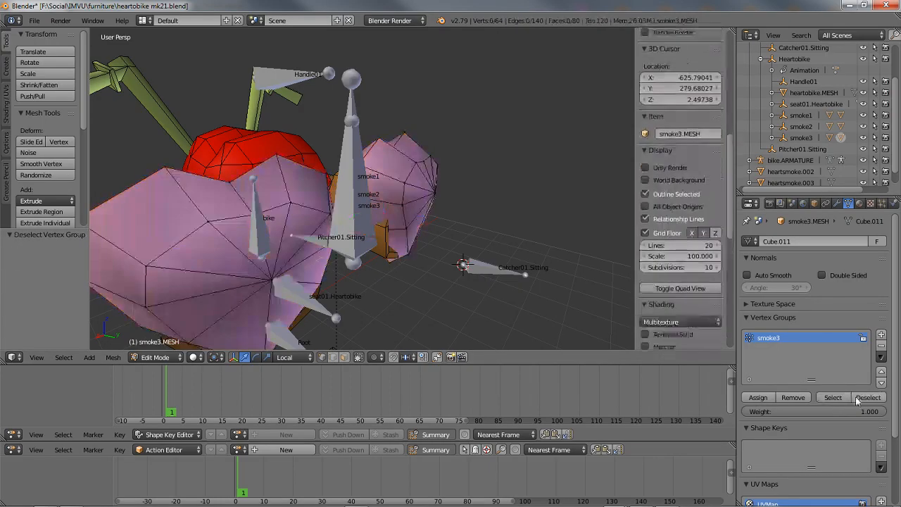
pyautogui.press('Tab')
pyautogui.press('h')
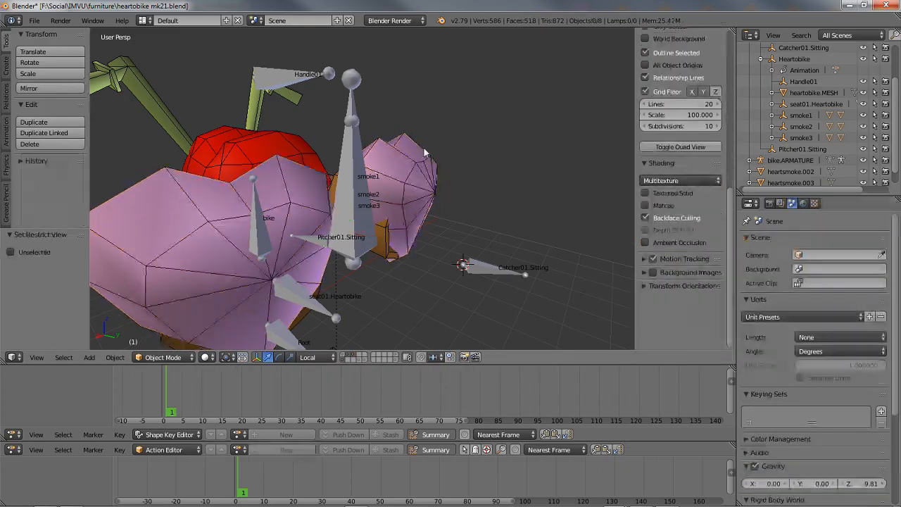
# Select smoke2.MESH and add a vertex group named smoke2 to it.
pyautogui.rightClick(413, 166)
pyautogui.click(814, 203)
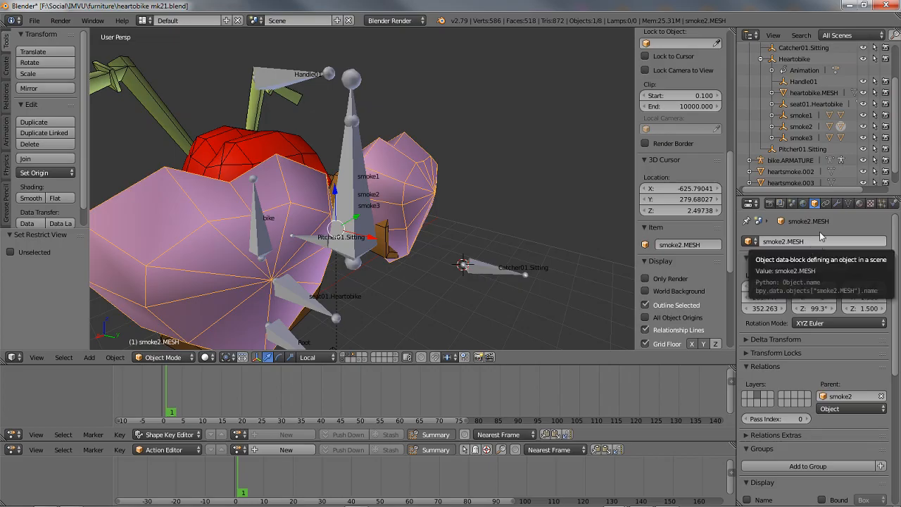
pyautogui.click(849, 203)
pyautogui.click(881, 334)
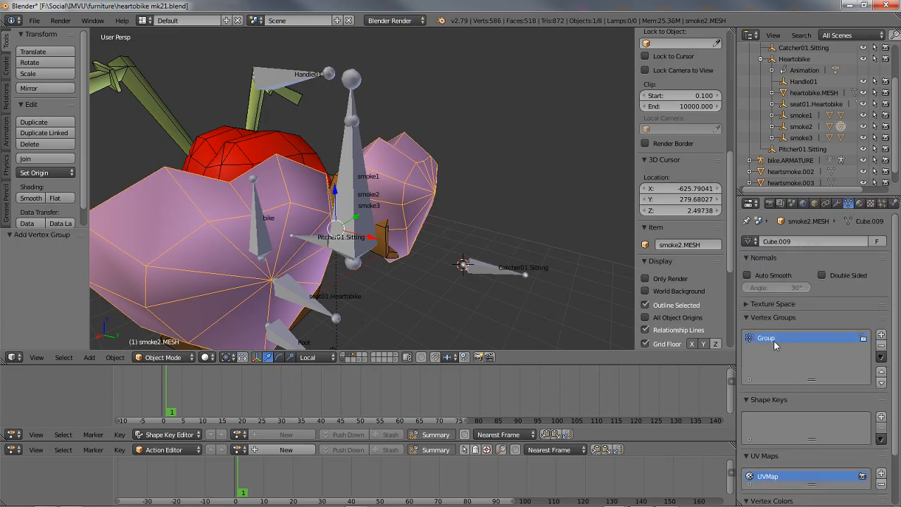
pyautogui.doubleClick(772, 338)
pyautogui.write('smoke2')
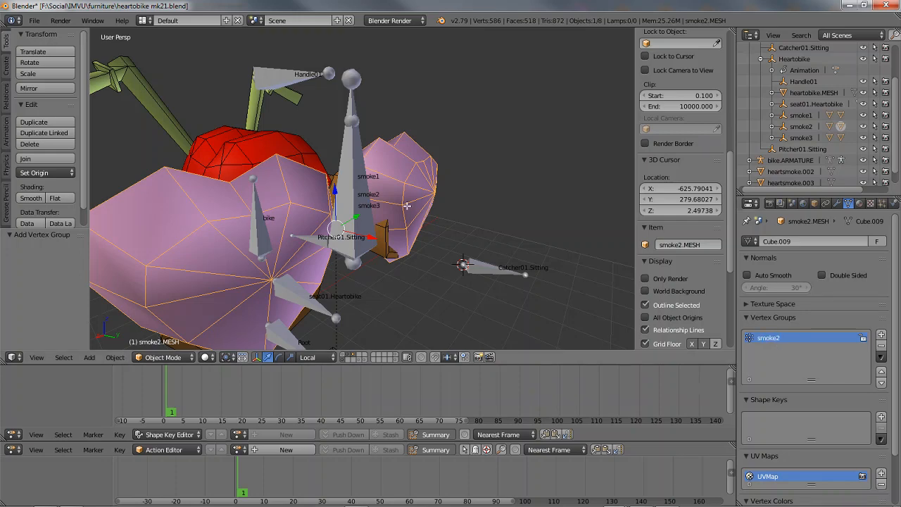
# Assign all vertices of smoke2.MESH to its smoke2 vertex group, test the group and return to Object Mode.
pyautogui.press('Tab')
pyautogui.press('a')
pyautogui.press('a')
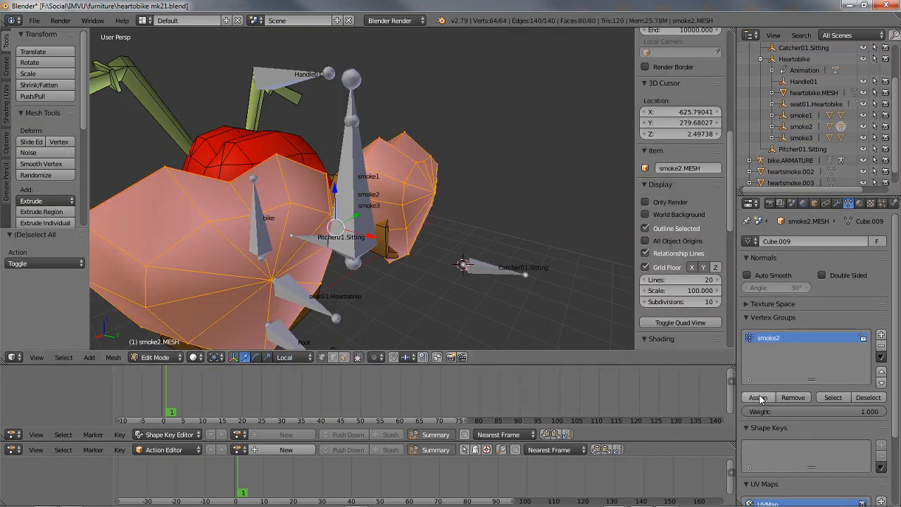
pyautogui.click(856, 397)
pyautogui.click(847, 399)
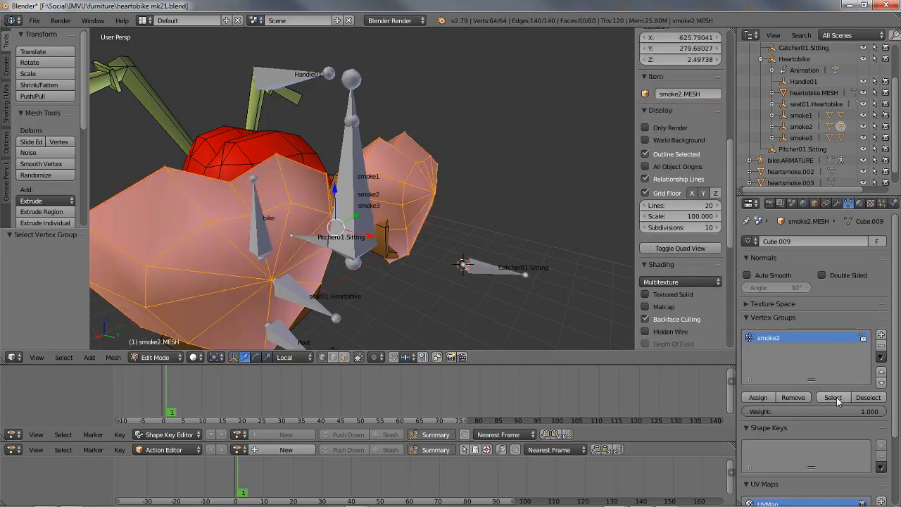
pyautogui.press('Tab')
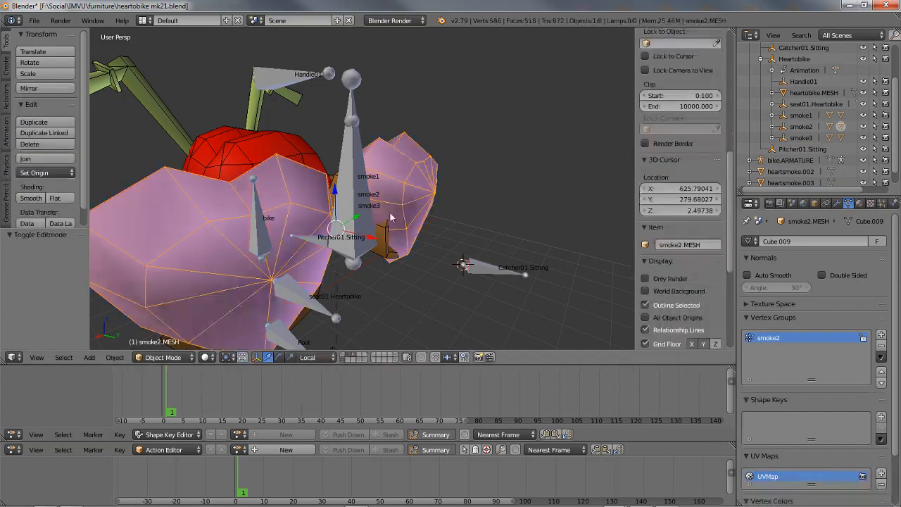
pyautogui.scroll(-3, 425, 221)
pyautogui.moveTo(425, 221); pyautogui.dragTo(338, 225, button='middle')
pyautogui.scroll(2, 405, 186)
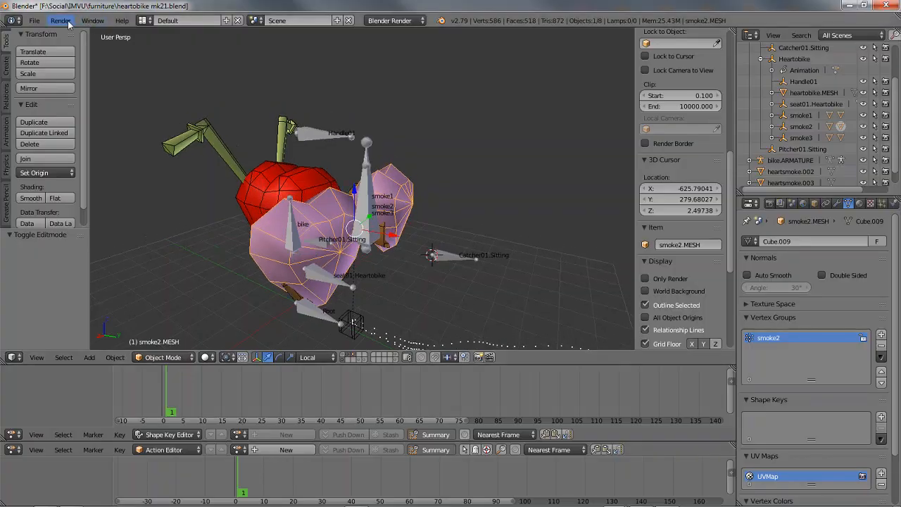
# Save the scene as a new file named heartobike mk22.blend.
pyautogui.click(34, 20)
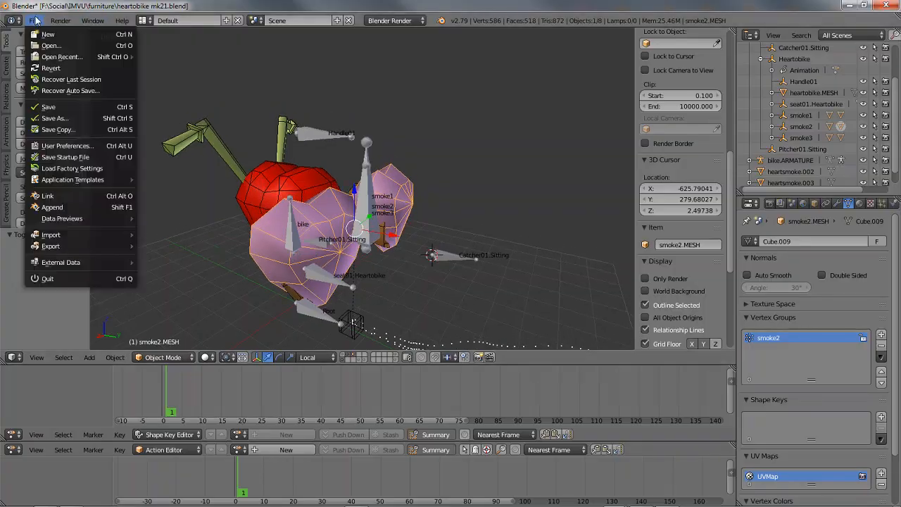
pyautogui.click(66, 121)
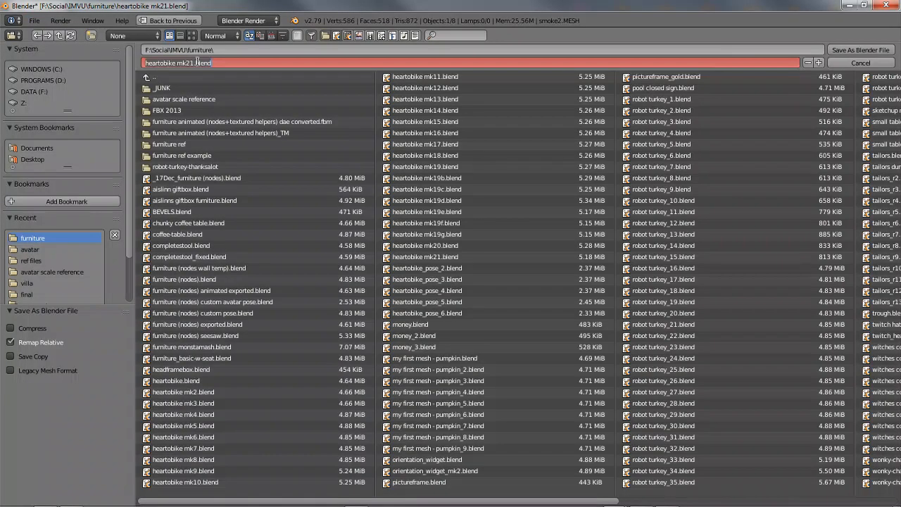
pyautogui.click(188, 62)
pyautogui.moveTo(189, 63); pyautogui.dragTo(384, 57)
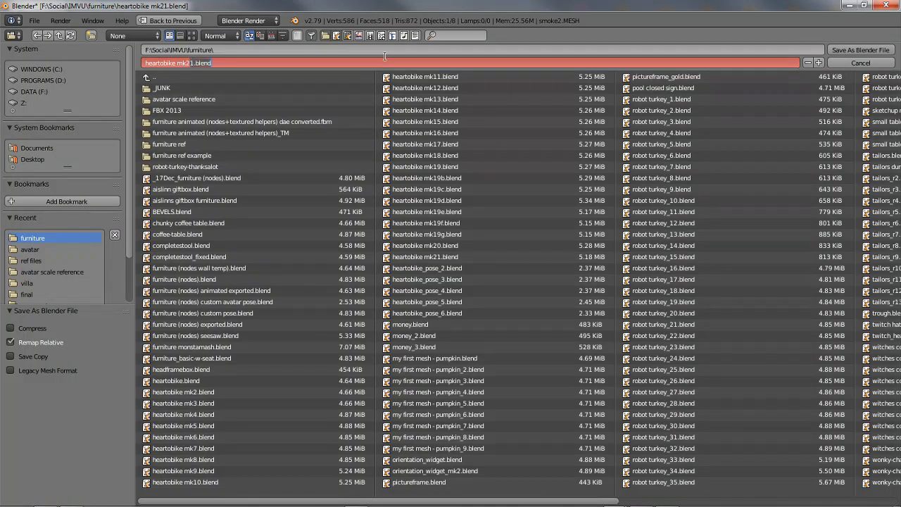
pyautogui.write('2')
pyautogui.press('Return')
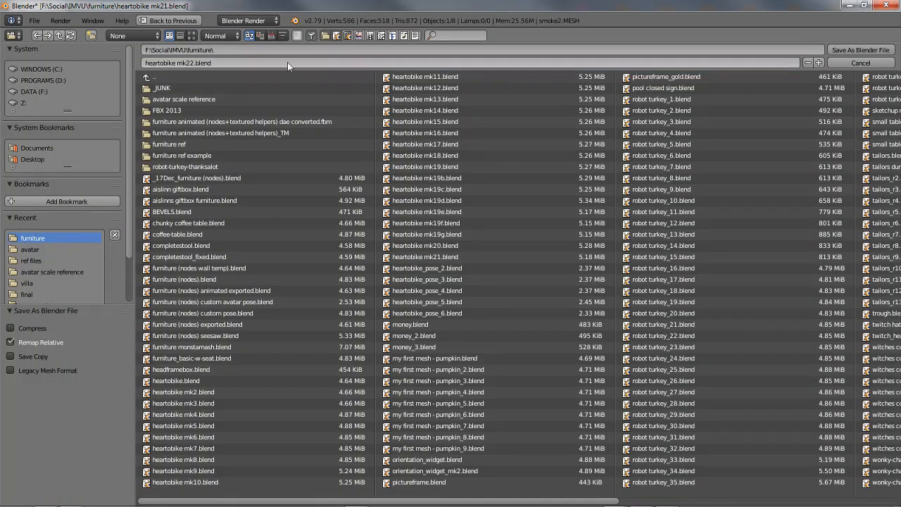
pyautogui.click(861, 51)
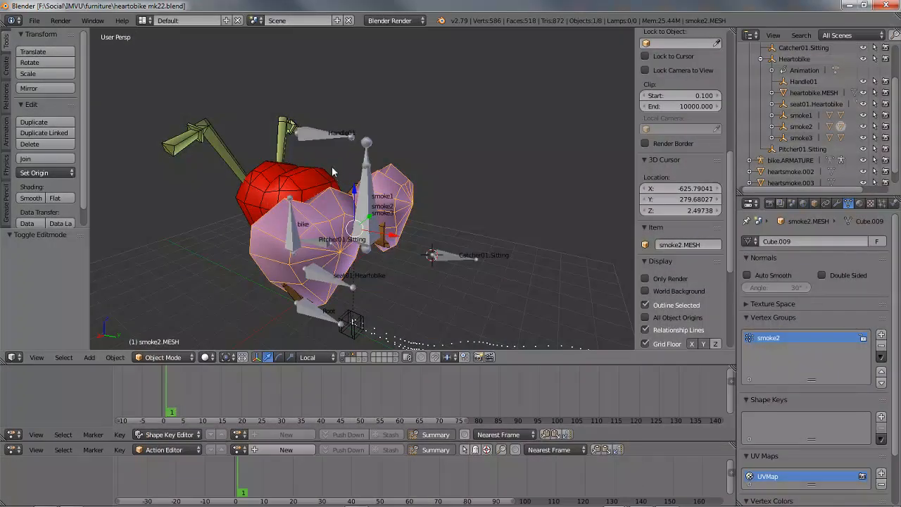
# Unhide the hidden smoke meshes.
pyautogui.moveTo(278, 201); pyautogui.dragTo(371, 199, button='middle')
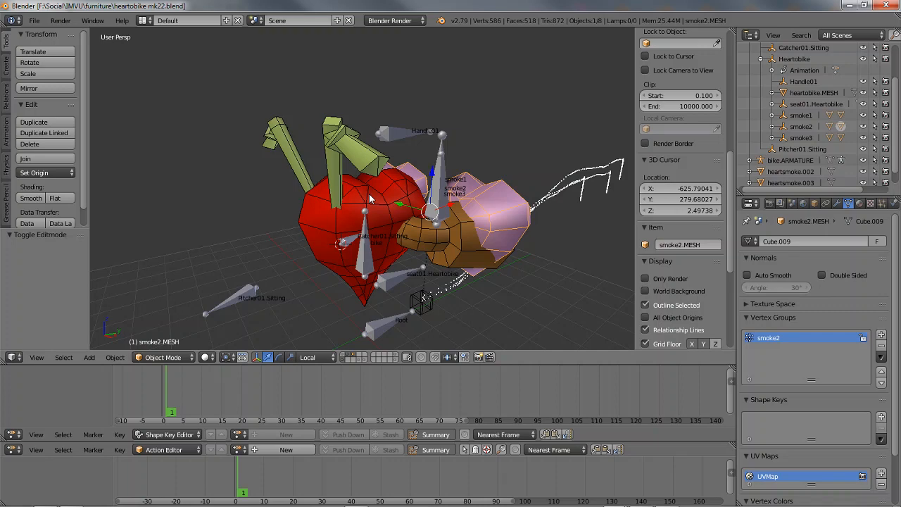
pyautogui.moveTo(371, 199); pyautogui.dragTo(365, 221, button='middle')
pyautogui.hotkey('alt', 'h')
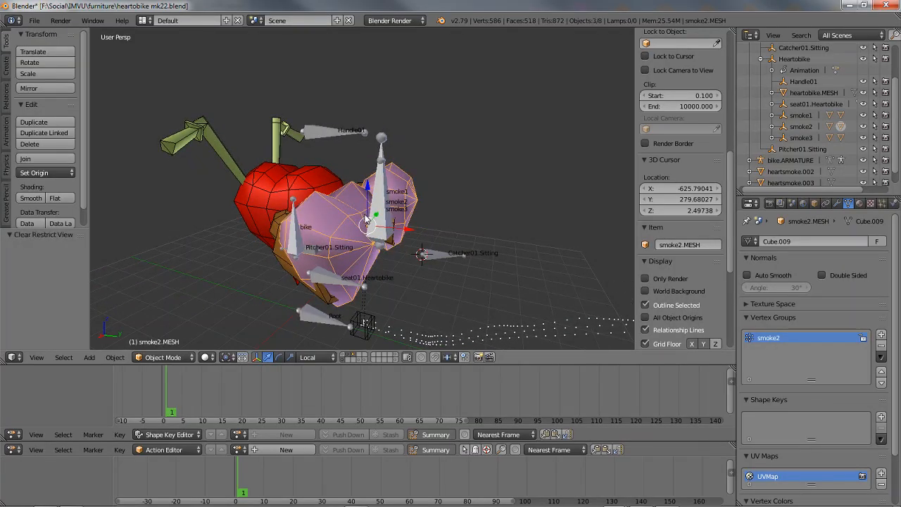
# Pick each of the overlapping smoke meshes in turn, test-moving each one and cancelling the move.
pyautogui.rightClick(346, 223)
pyautogui.rightClick(344, 227)
pyautogui.rightClick(344, 226)
pyautogui.press('g')
pyautogui.rightClick(477, 237)
pyautogui.rightClick(340, 218)
pyautogui.press('g')
pyautogui.rightClick(525, 205)
pyautogui.rightClick(345, 239)
pyautogui.press('g')
pyautogui.rightClick(483, 239)
pyautogui.moveTo(484, 239); pyautogui.dragTo(422, 239, button='middle')
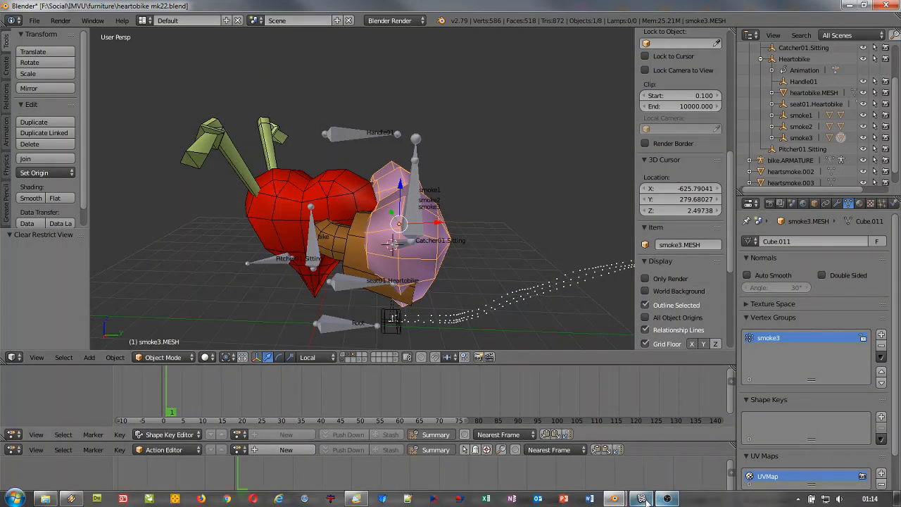
# Switch to the IMVU editor, check the morph animation choices for Action 0's ensemble, and return to Blender.
pyautogui.click(641, 499)
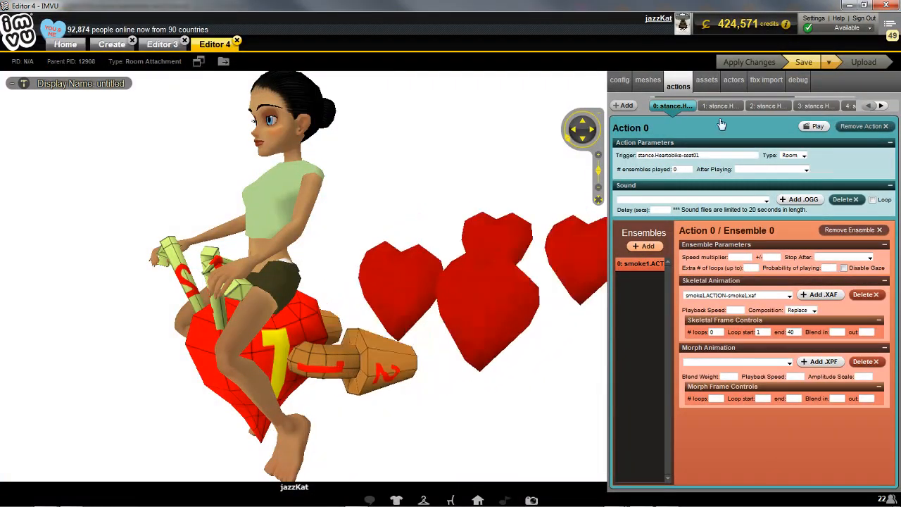
pyautogui.click(739, 362)
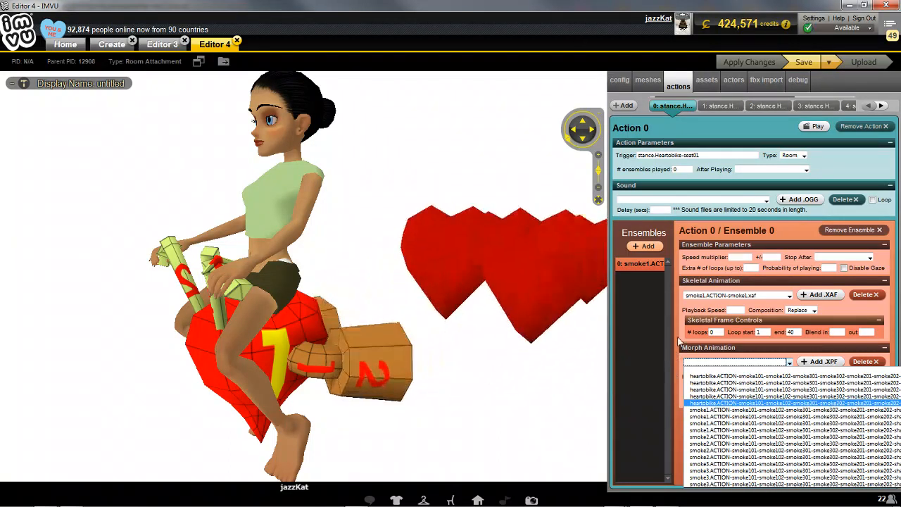
pyautogui.click(676, 374)
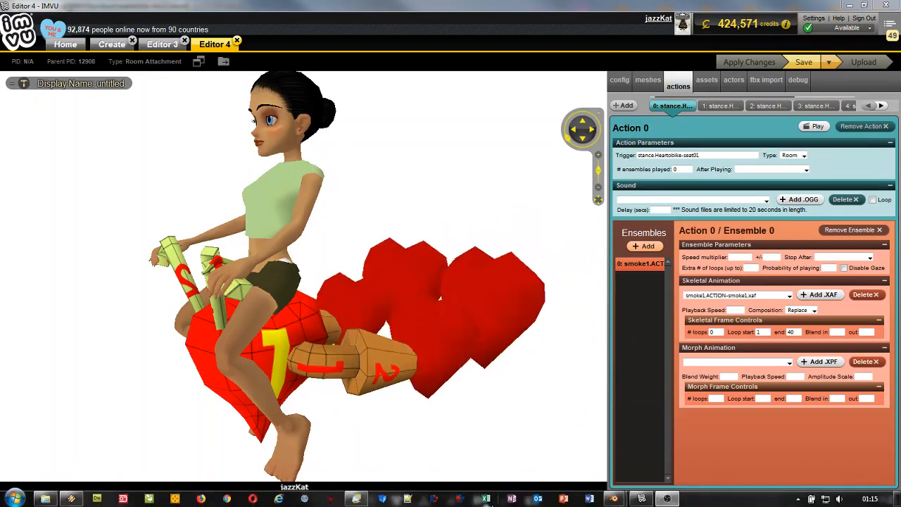
pyautogui.moveTo(614, 499)
pyautogui.click(669, 449)
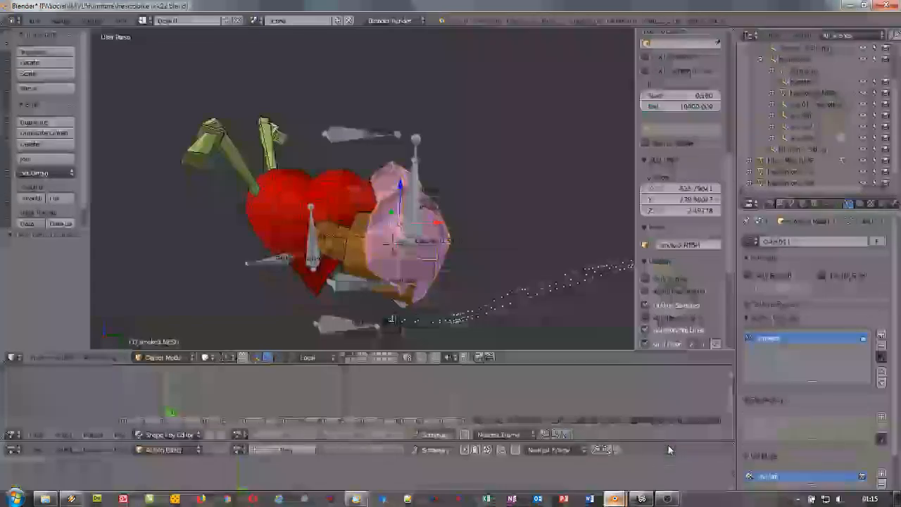
# Show the object properties and hide smoke2.MESH and smoke3.MESH so that smoke1.MESH can be picked.
pyautogui.moveTo(262, 274); pyautogui.dragTo(262, 245, button='middle')
pyautogui.scroll(1, 262, 246)
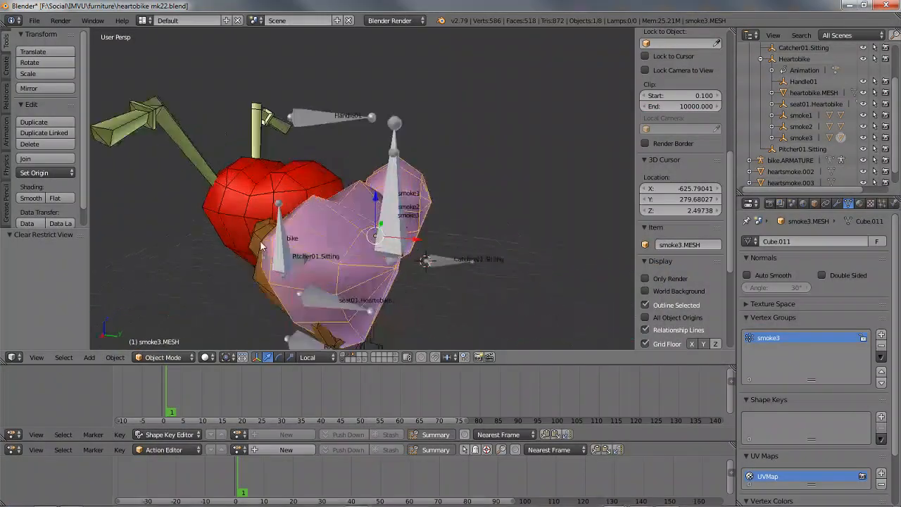
pyautogui.scroll(1, 261, 246)
pyautogui.scroll(-1, 261, 246)
pyautogui.click(815, 204)
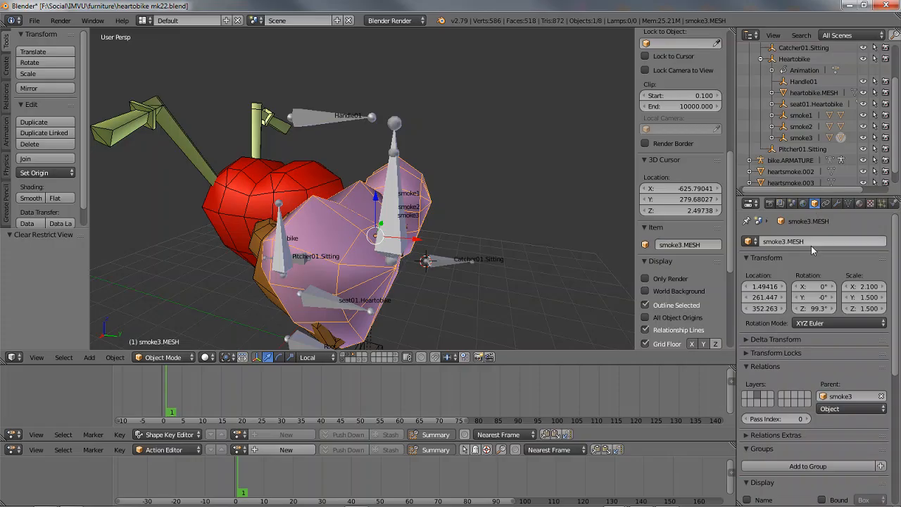
pyautogui.rightClick(329, 259)
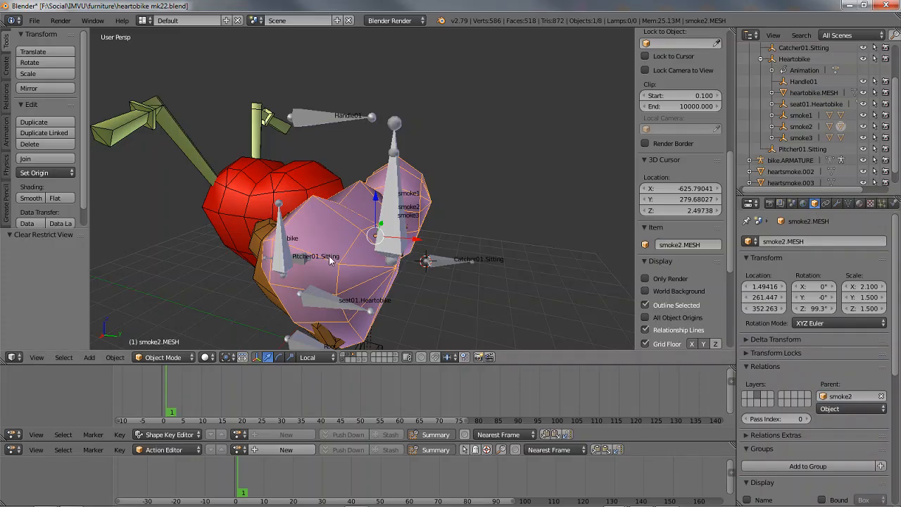
pyautogui.press('h')
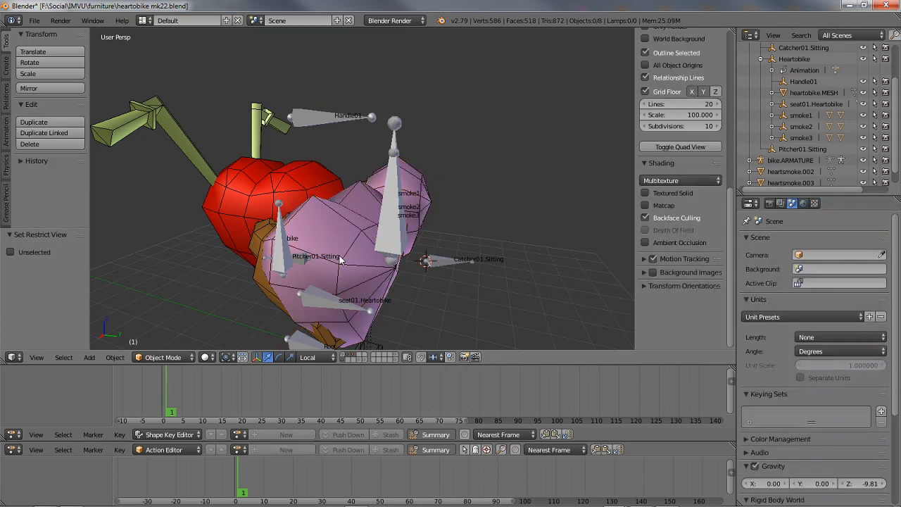
pyautogui.rightClick(342, 274)
pyautogui.rightClick(341, 274)
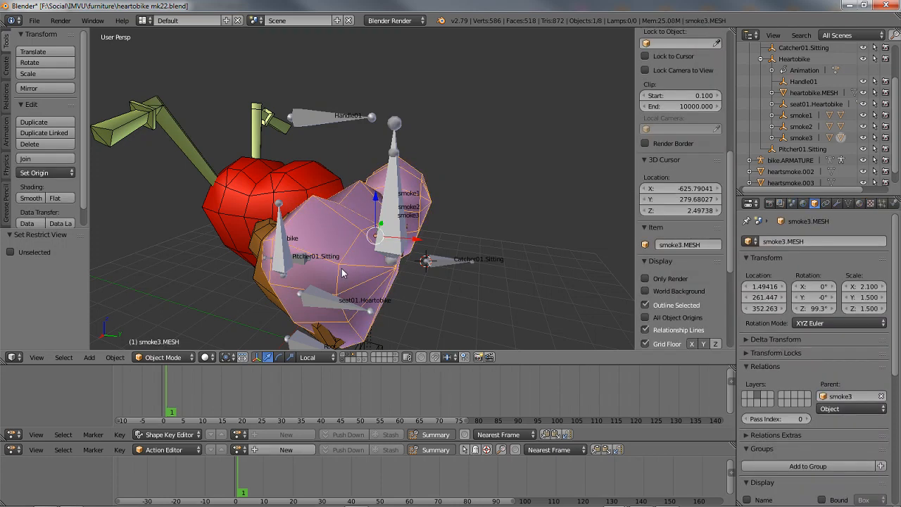
pyautogui.rightClick(342, 273)
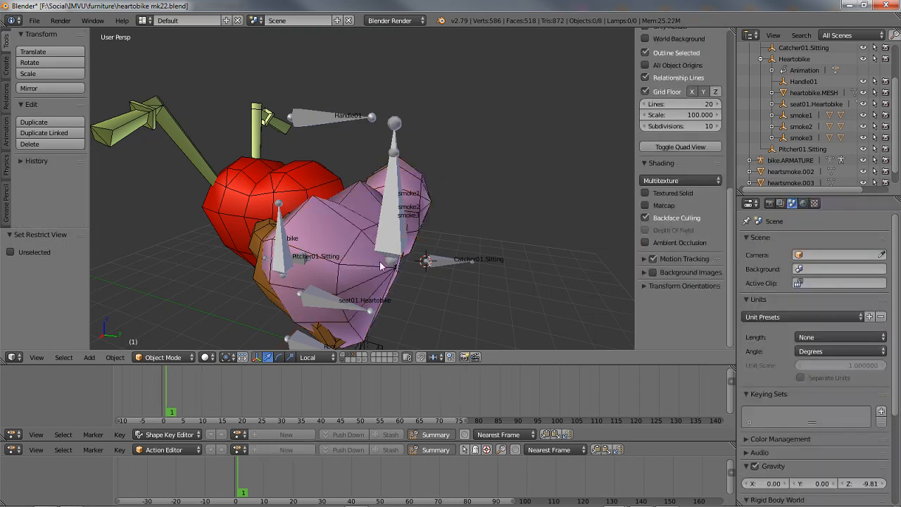
# Join smoke1.MESH into heartobike.MESH, keeping heartobike.MESH as the active object.
pyautogui.rightClick(340, 264)
pyautogui.moveTo(340, 264); pyautogui.dragTo(405, 246, button='middle')
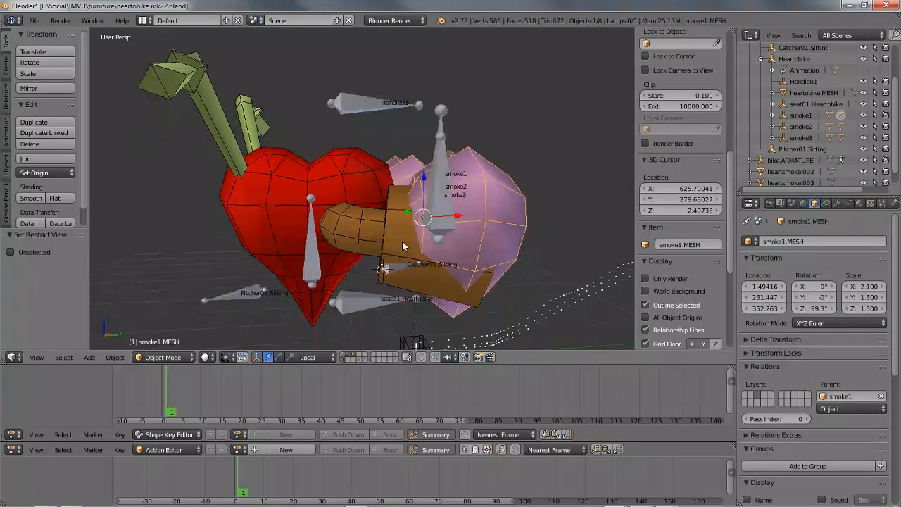
pyautogui.keyDown('shift'); pyautogui.rightClick(378, 216); pyautogui.keyUp('shift')
pyautogui.moveTo(371, 204); pyautogui.dragTo(328, 206, button='middle')
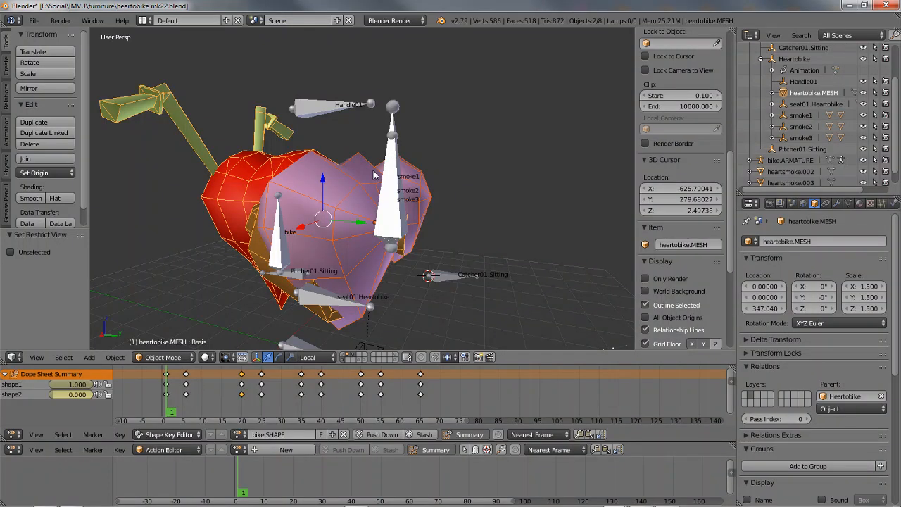
pyautogui.hotkey('ctrl', 'j')
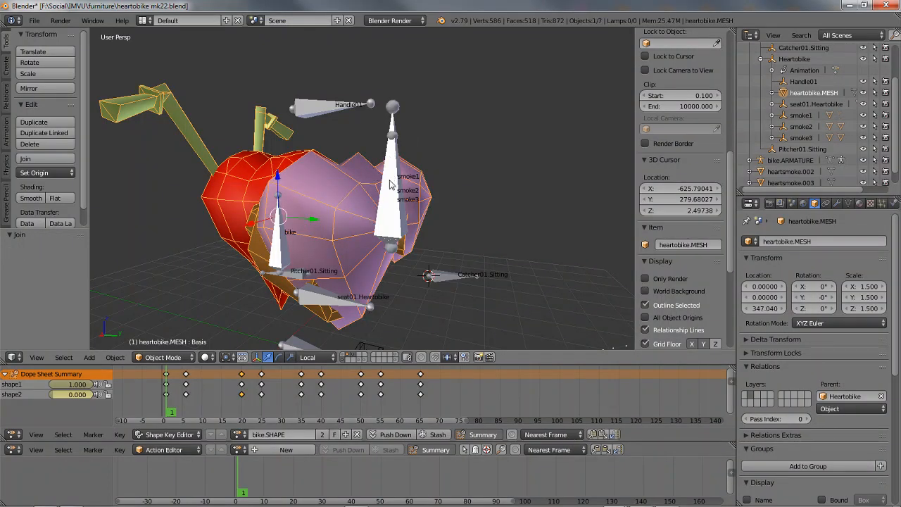
# Test-move the smoke1 bone of bike.ARMATURE in Pose Mode from two viewing angles, cancelling each move.
pyautogui.moveTo(392, 185); pyautogui.dragTo(383, 207, button='middle')
pyautogui.rightClick(384, 164)
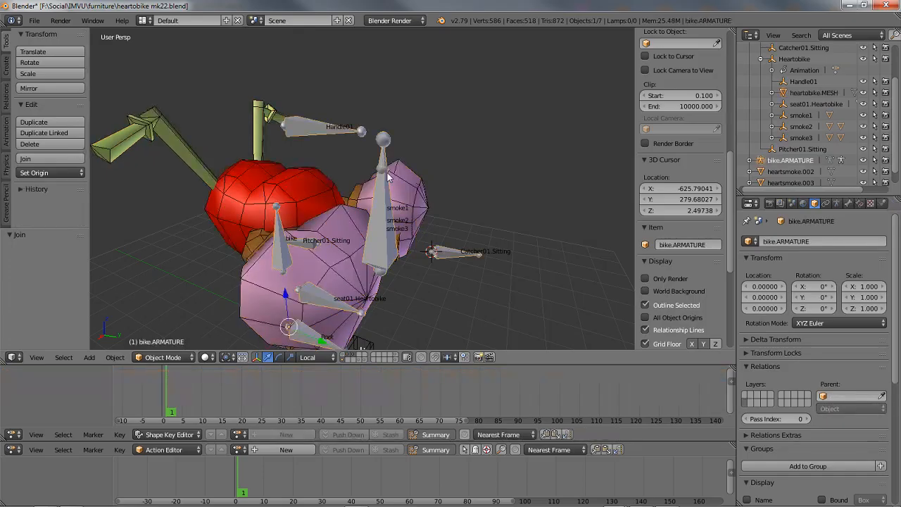
pyautogui.press('Tab')
pyautogui.press('Tab')
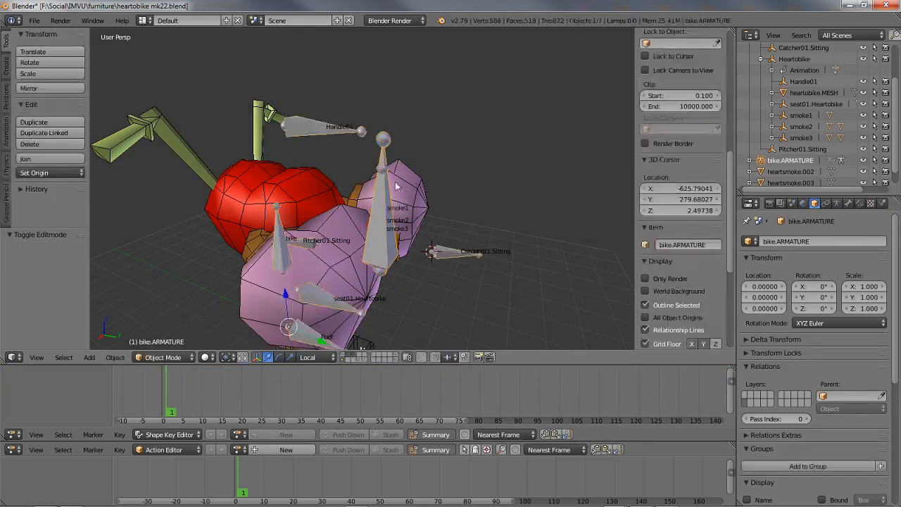
pyautogui.hotkey('ctrl', 'Tab')
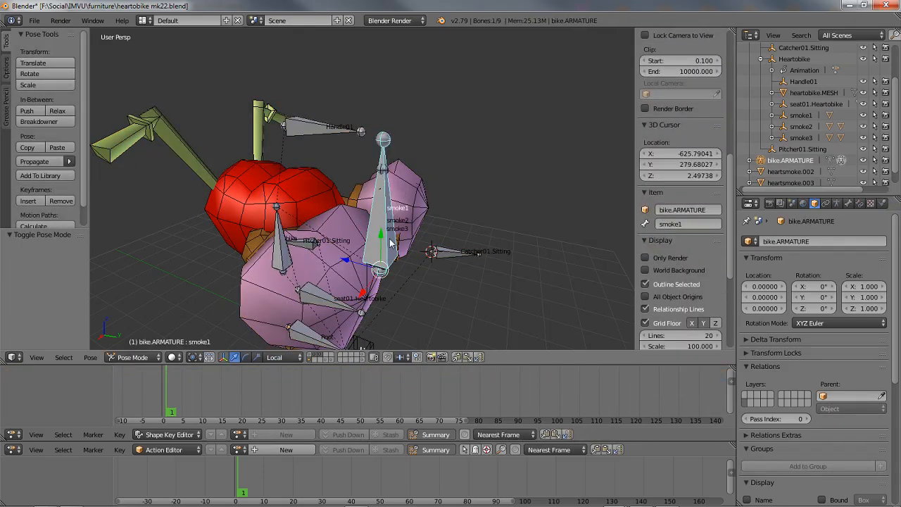
pyautogui.press('g')
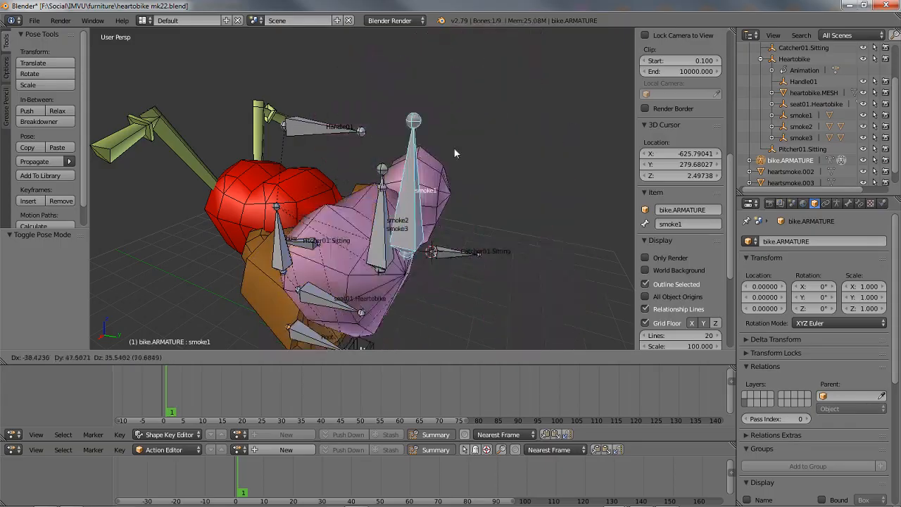
pyautogui.rightClick(449, 195)
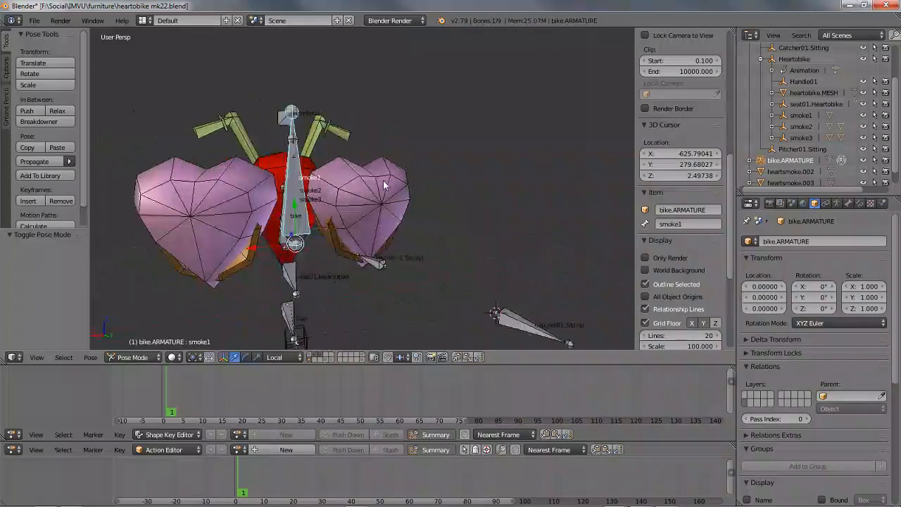
pyautogui.moveTo(384, 184); pyautogui.dragTo(359, 202, button='middle')
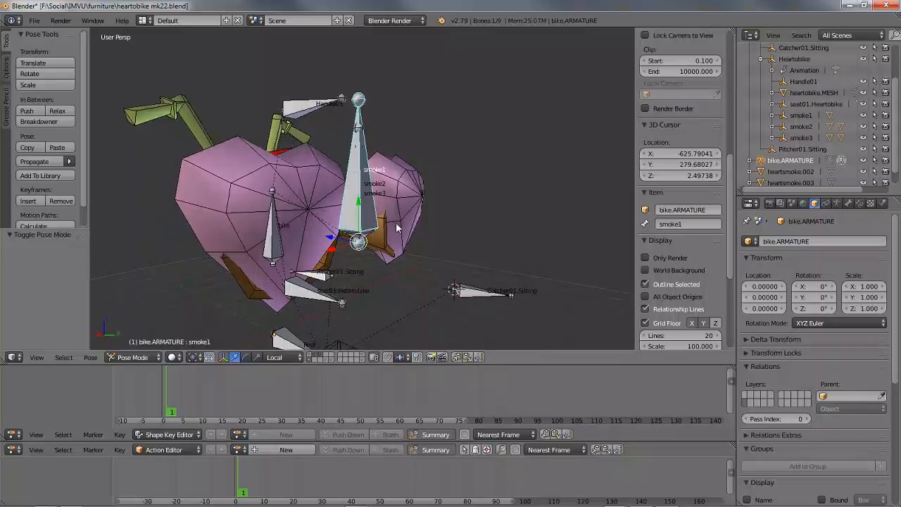
pyautogui.press('g')
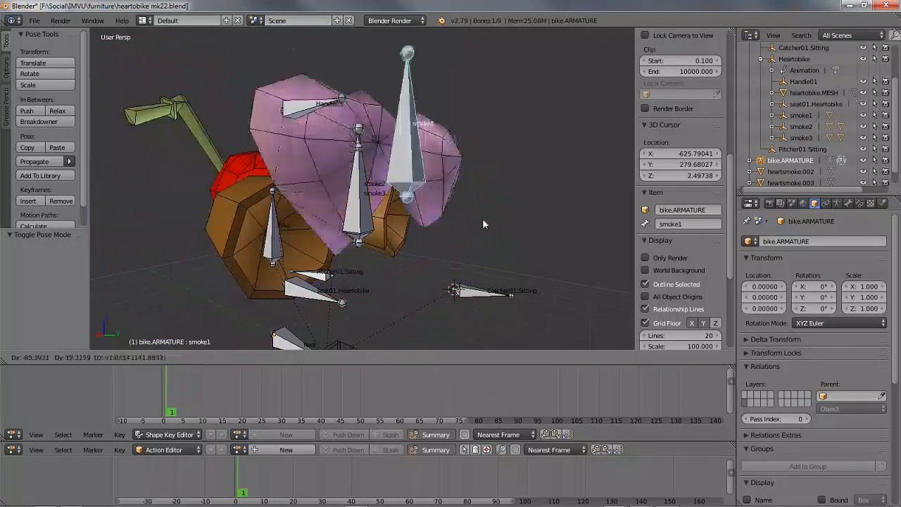
pyautogui.rightClick(436, 225)
# Return the armature to Object Mode and unhide the hidden smoke meshes.
pyautogui.hotkey('alt', 'h')
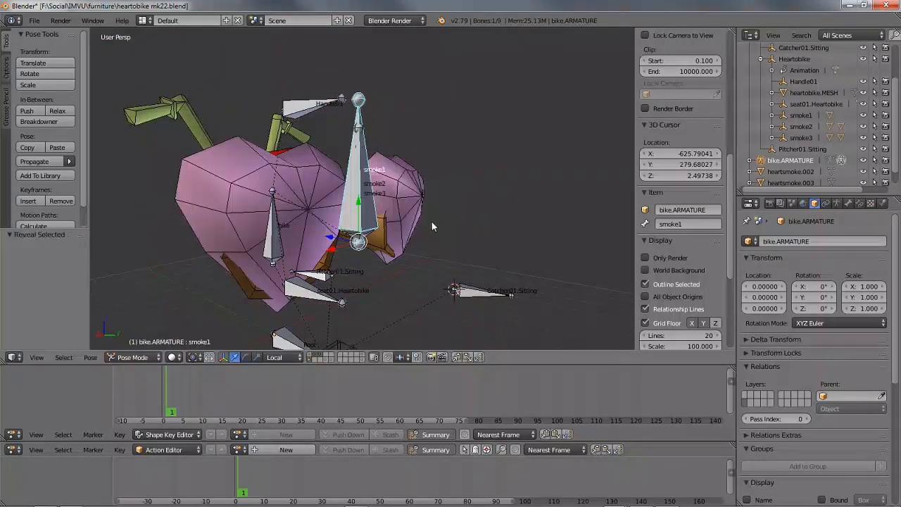
pyautogui.press('Tab')
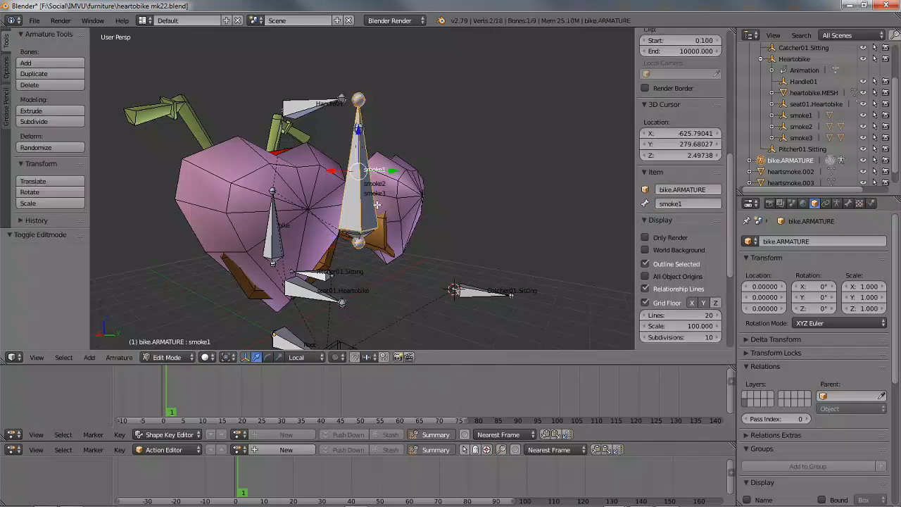
pyautogui.hotkey('ctrl', 'Tab')
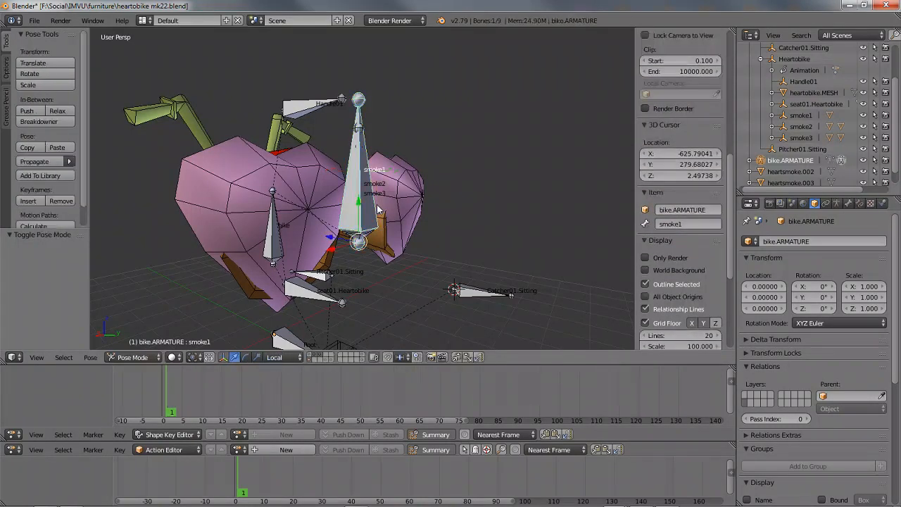
pyautogui.hotkey('ctrl', 'Tab')
pyautogui.hotkey('alt', 'h')
pyautogui.moveTo(377, 210)
pyautogui.mouseDown(button='middle')
pyautogui.moveTo(359, 210)
pyautogui.moveTo(372, 220)
pyautogui.mouseUp(button='middle')
# Join smoke3.MESH into heartobike.MESH, keeping heartobike.MESH as the active object.
pyautogui.rightClick(235, 167)
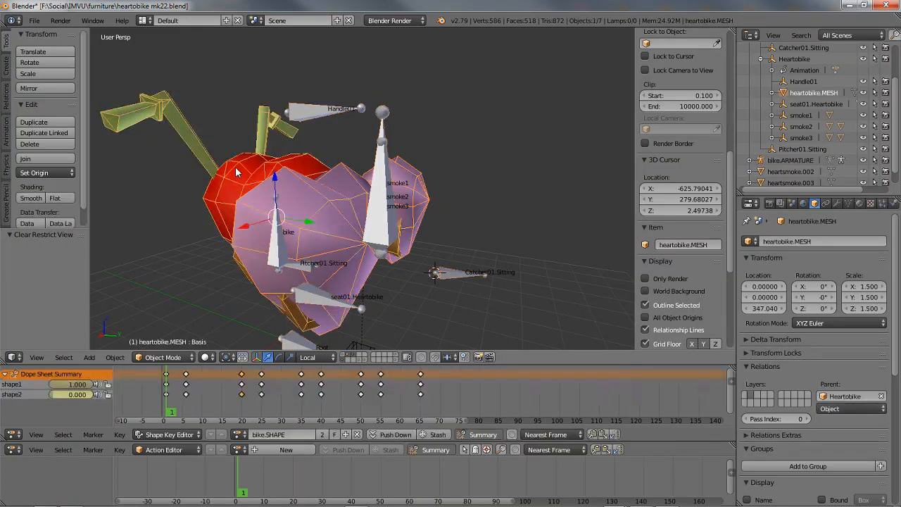
pyautogui.moveTo(235, 166); pyautogui.dragTo(303, 202, button='middle')
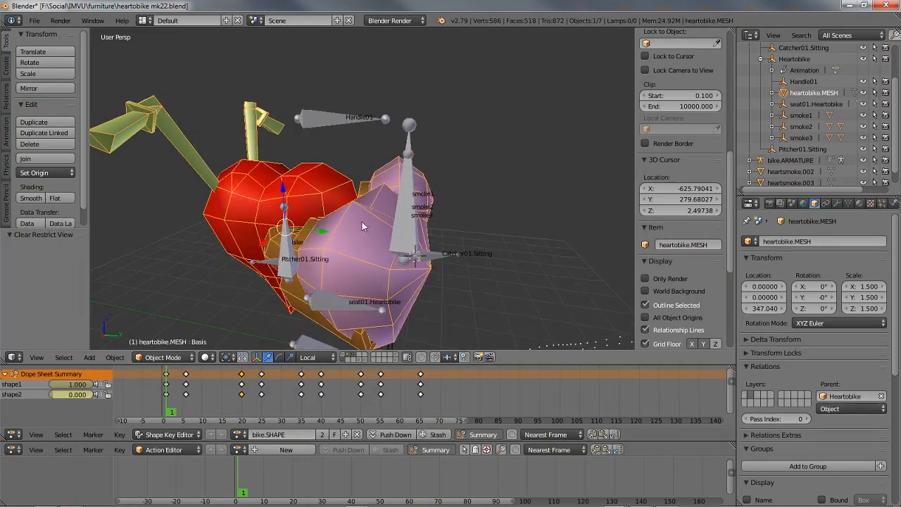
pyautogui.rightClick(381, 266)
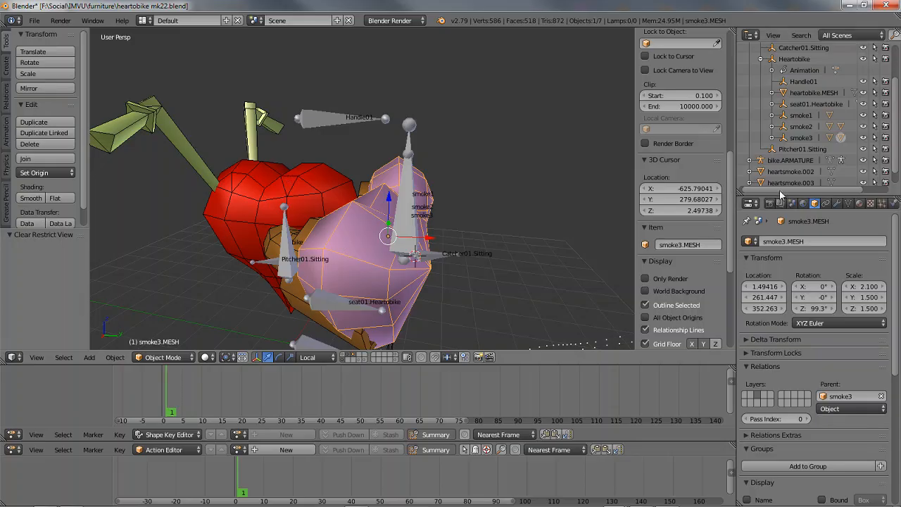
pyautogui.keyDown('shift'); pyautogui.rightClick(296, 181); pyautogui.keyUp('shift')
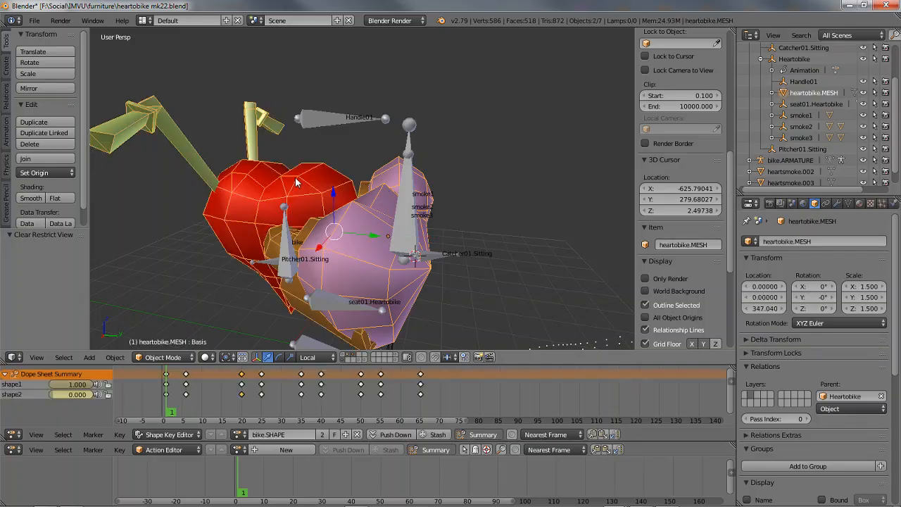
pyautogui.hotkey('ctrl', 'j')
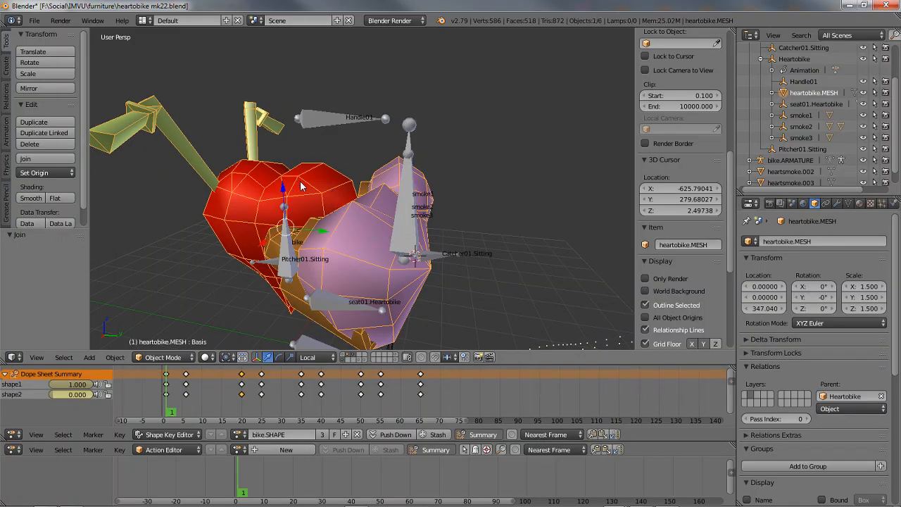
# Switch to wireframe display, test-move the smoke3 bone of bike.ARMATURE in Pose Mode without keeping the move, and return to Object Mode.
pyautogui.rightClick(414, 185)
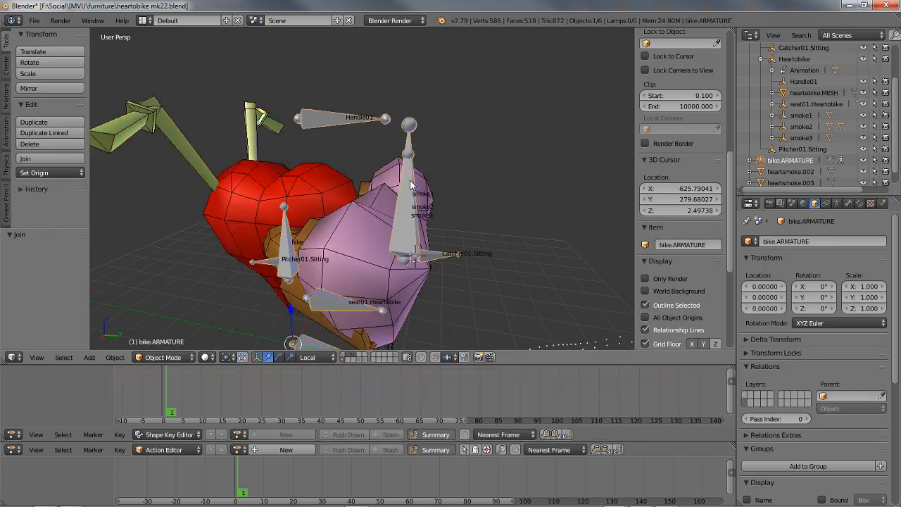
pyautogui.hotkey('ctrl', 'Tab')
pyautogui.rightClick(413, 199)
pyautogui.press('z')
pyautogui.rightClick(409, 218)
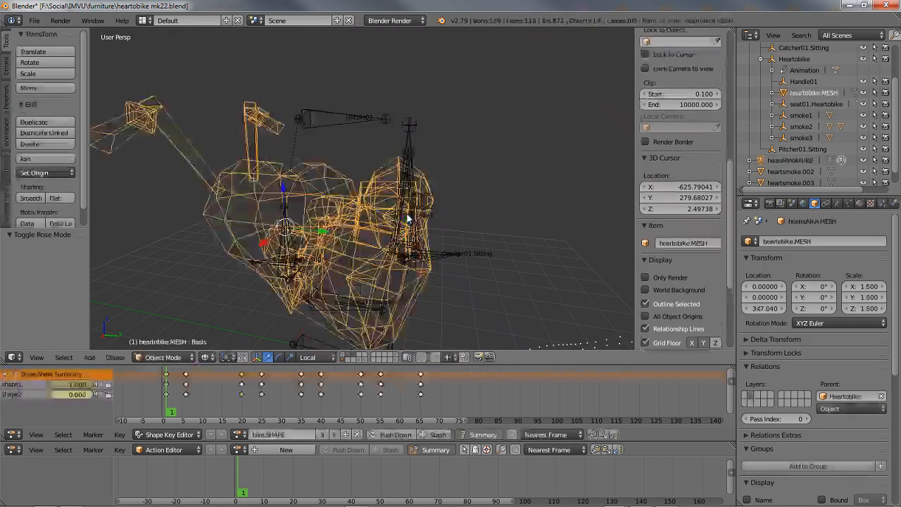
pyautogui.rightClick(413, 205)
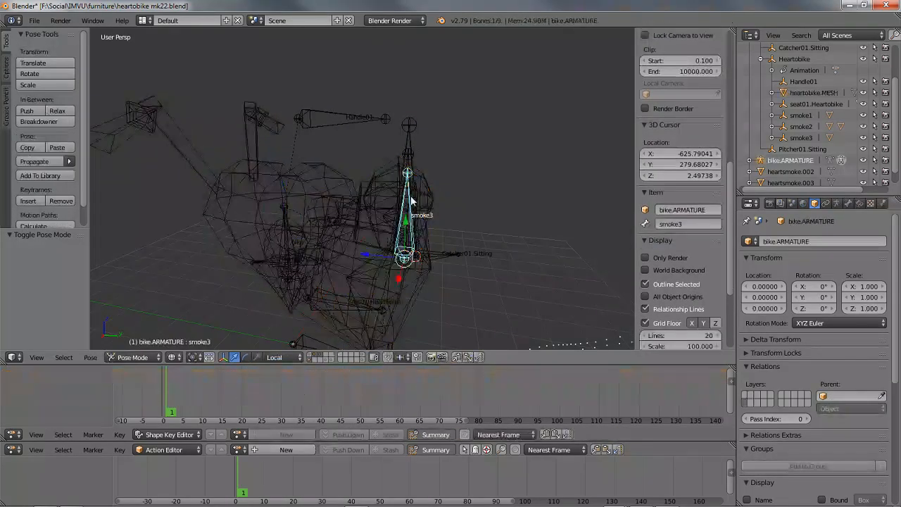
pyautogui.moveTo(411, 201); pyautogui.dragTo(424, 204, button='middle')
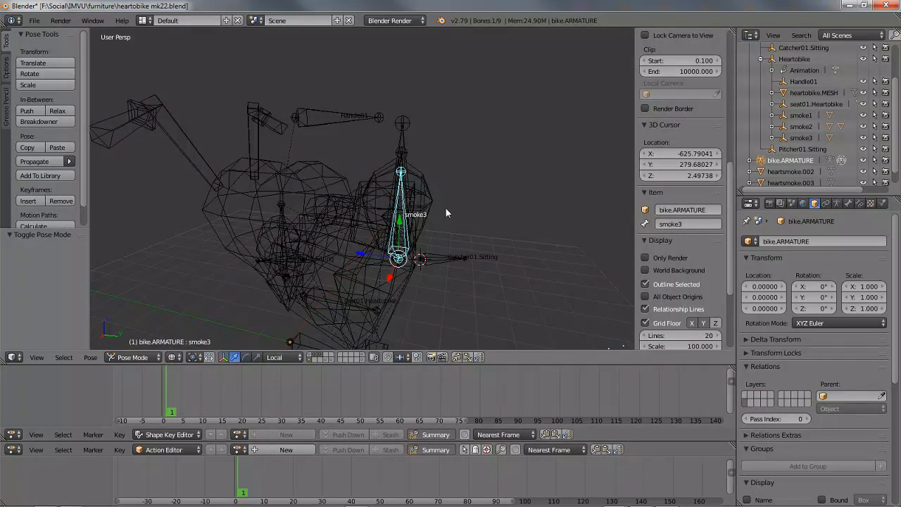
pyautogui.press('g')
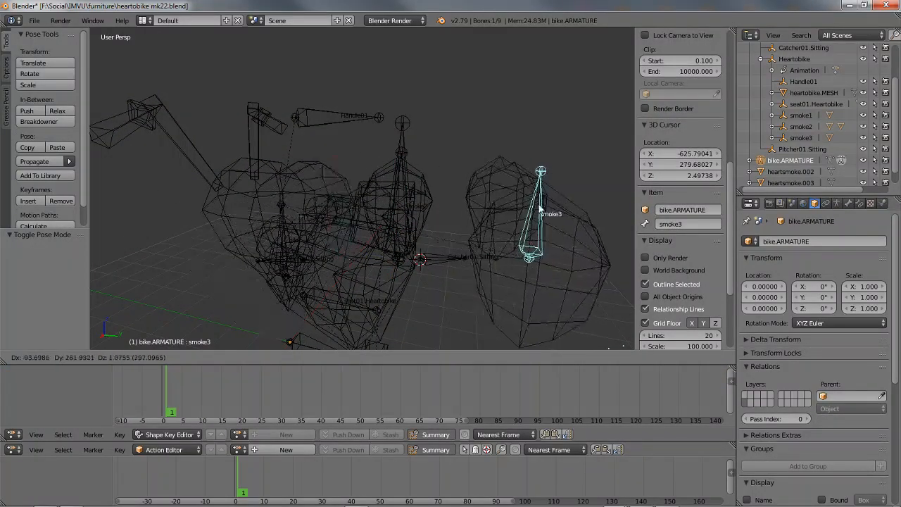
pyautogui.click(407, 217)
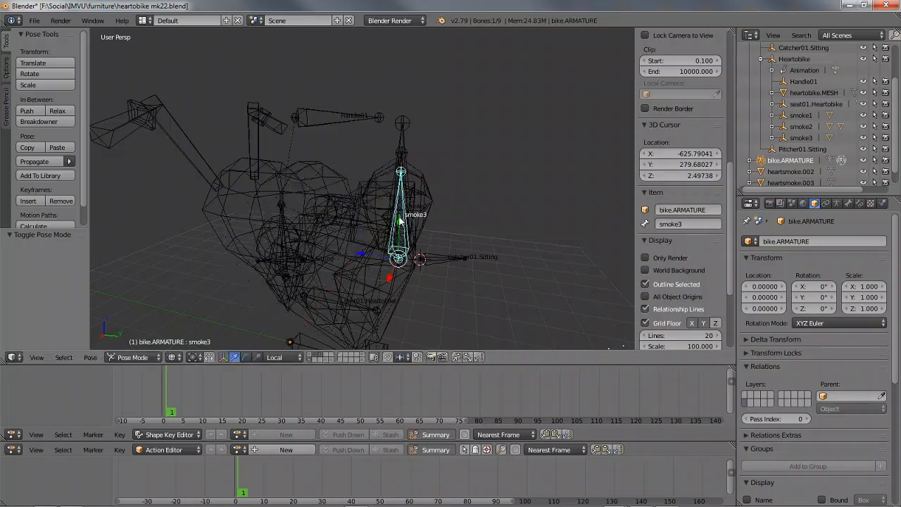
pyautogui.hotkey('ctrl', 'Tab')
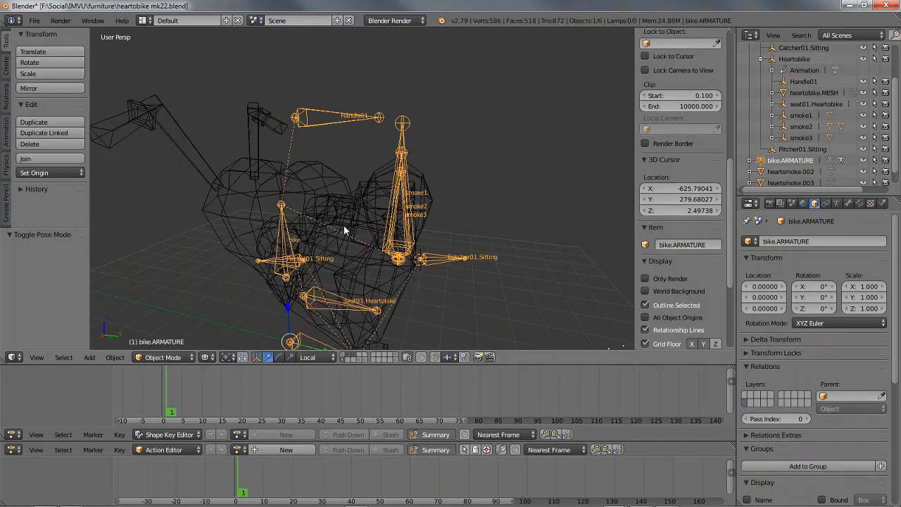
# Test-move the smoke2 bone of bike.ARMATURE in Pose Mode and cancel the move.
pyautogui.rightClick(344, 225)
pyautogui.rightClick(308, 182)
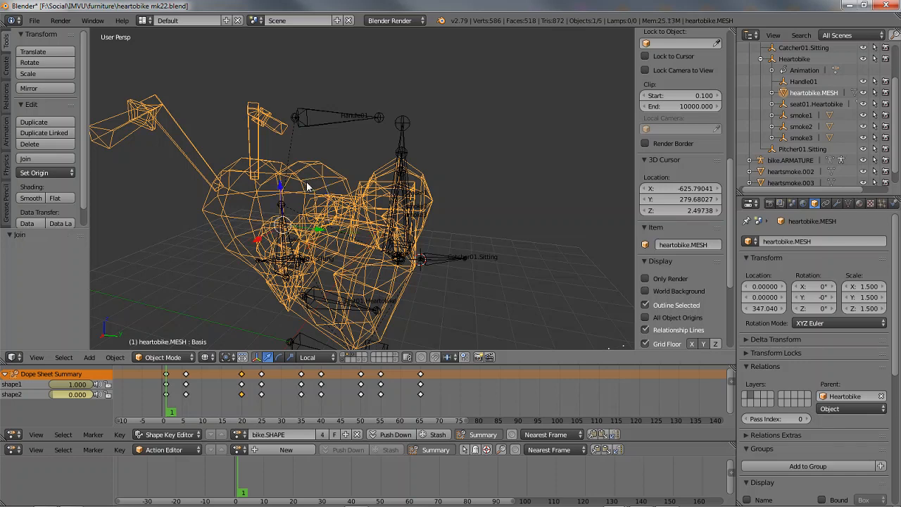
pyautogui.rightClick(407, 158)
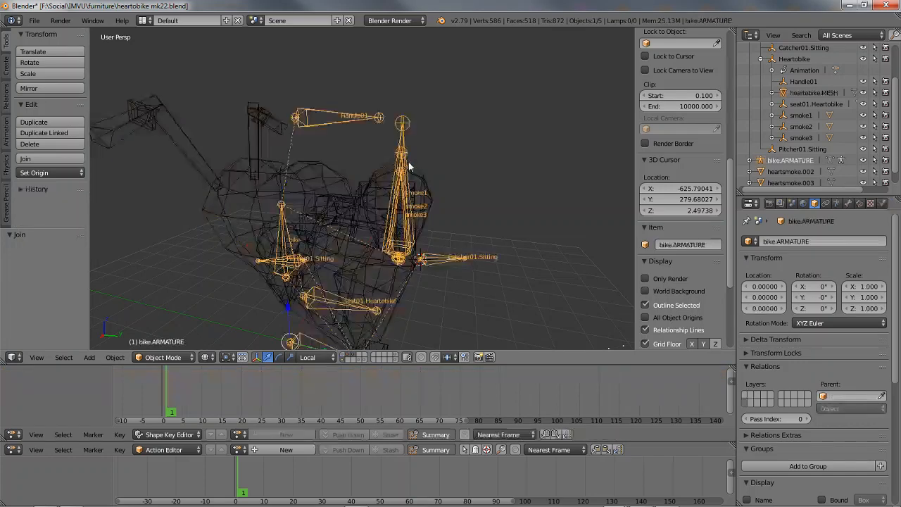
pyautogui.hotkey('ctrl', 'Tab')
pyautogui.rightClick(402, 199)
pyautogui.hotkey('ctrl', 'Tab')
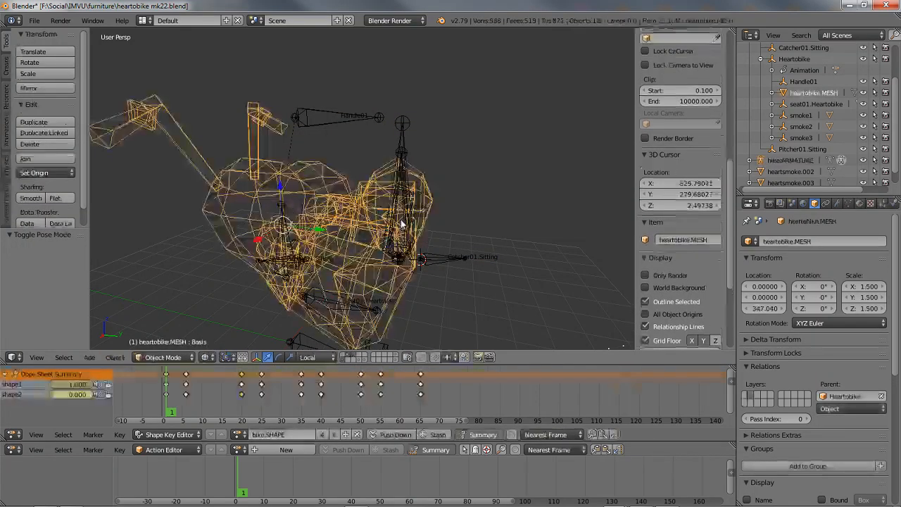
pyautogui.hotkey('ctrl', 'Tab')
pyautogui.rightClick(402, 167)
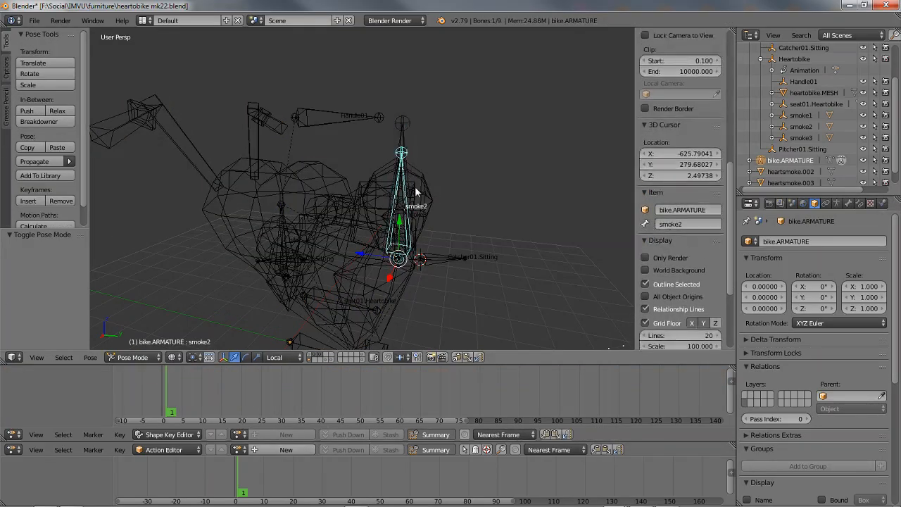
pyautogui.press('g')
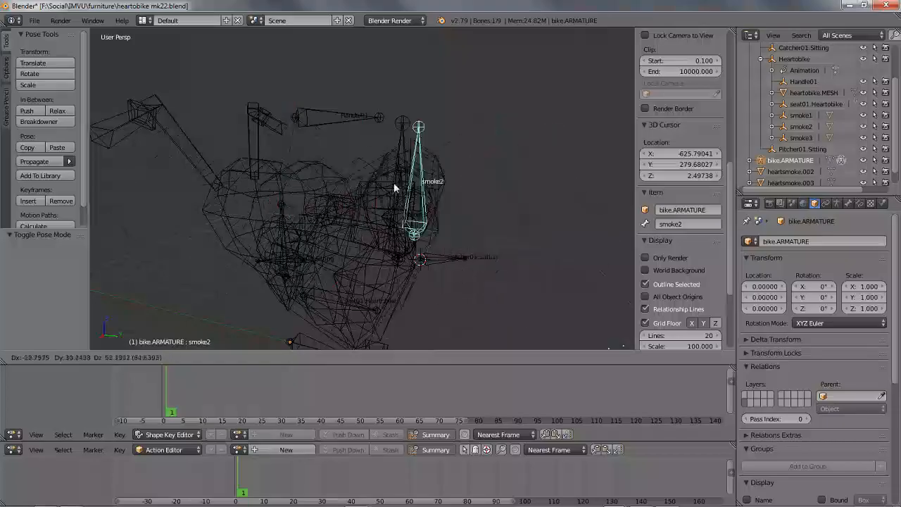
pyautogui.rightClick(466, 191)
# Switch the viewport to solid shading and test-rotate the smoke1 bone, cancelling the rotation.
pyautogui.moveTo(466, 191)
pyautogui.mouseDown(button='middle')
pyautogui.moveTo(439, 206)
pyautogui.moveTo(349, 206)
pyautogui.mouseUp(button='middle')
pyautogui.press('z')
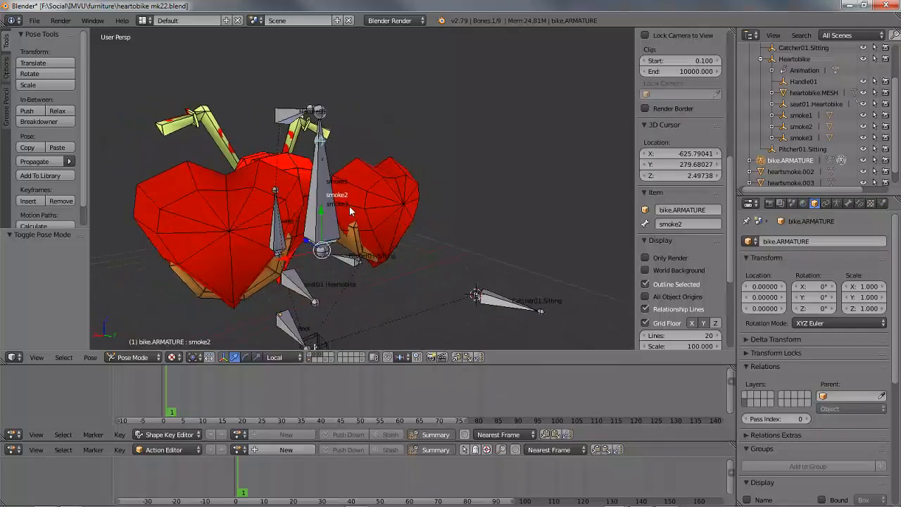
pyautogui.scroll(2, 337, 207)
pyautogui.scroll(2, 338, 190)
pyautogui.rightClick(338, 177)
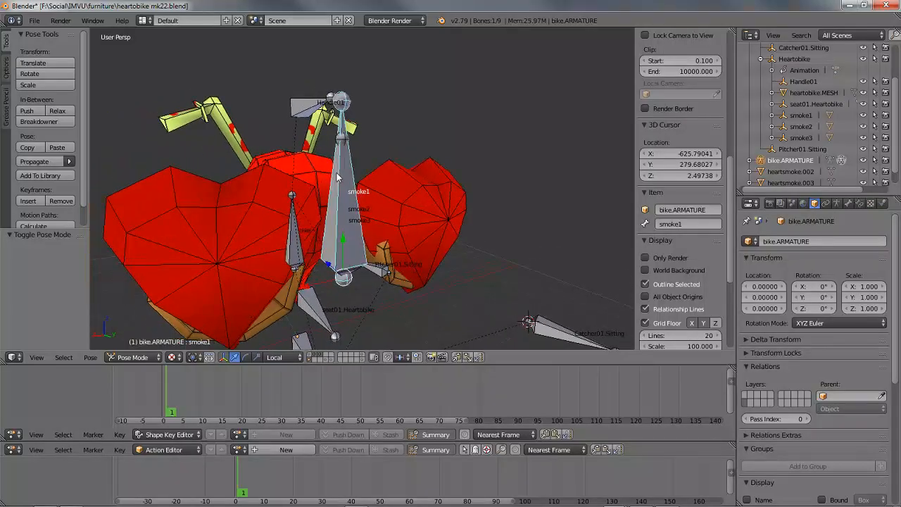
pyautogui.press('r')
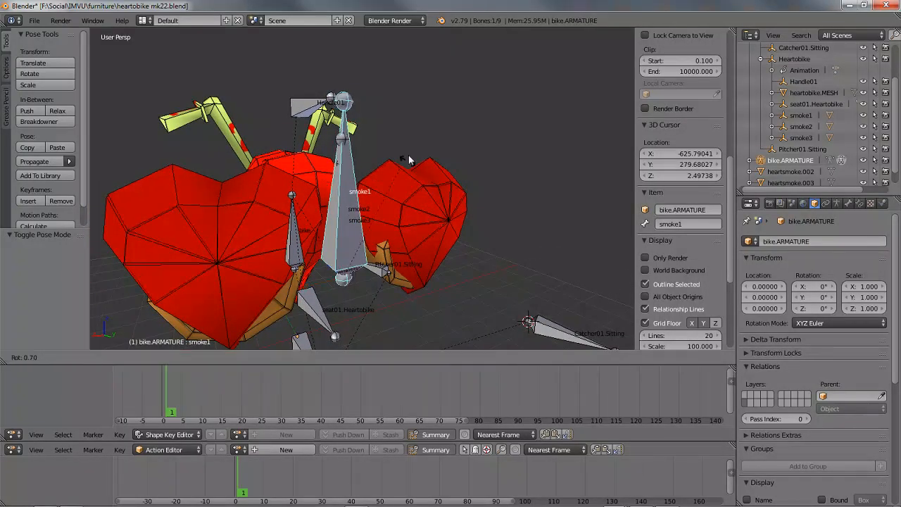
pyautogui.rightClick(487, 166)
# Test-rotate the smoke2 bone and the smoke3 bone of bike.ARMATURE one after the other, cancelling each rotation.
pyautogui.rightClick(349, 169)
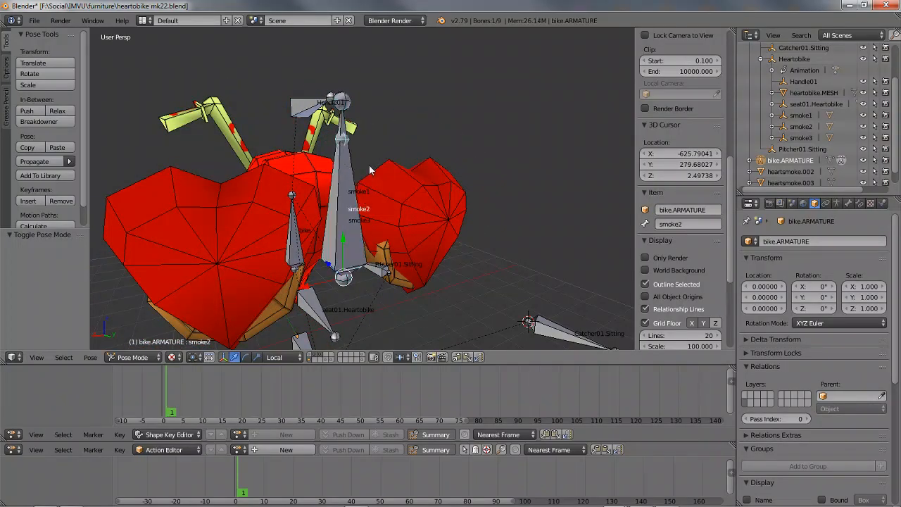
pyautogui.press('r')
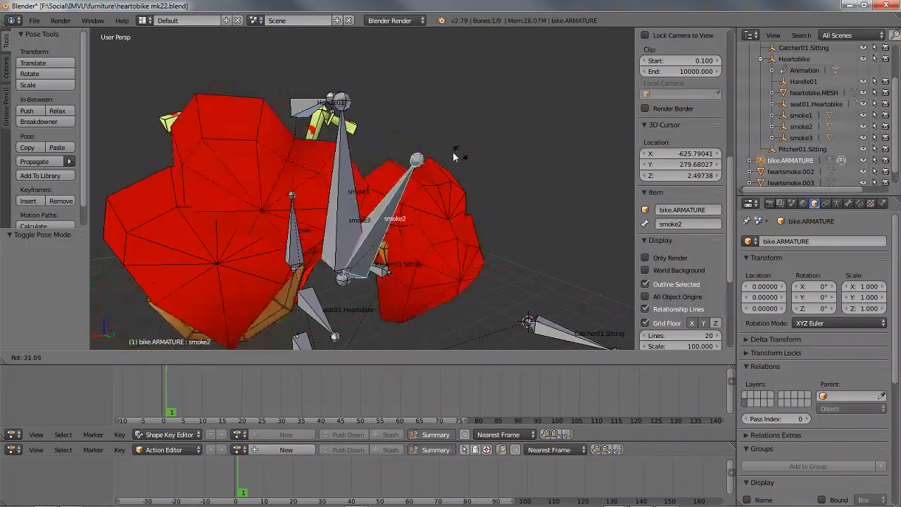
pyautogui.rightClick(453, 151)
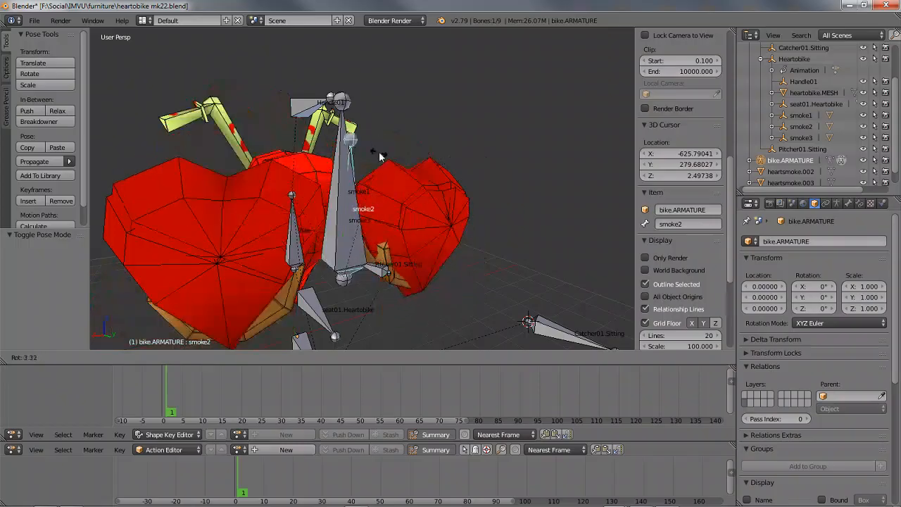
pyautogui.rightClick(348, 193)
pyautogui.press('r')
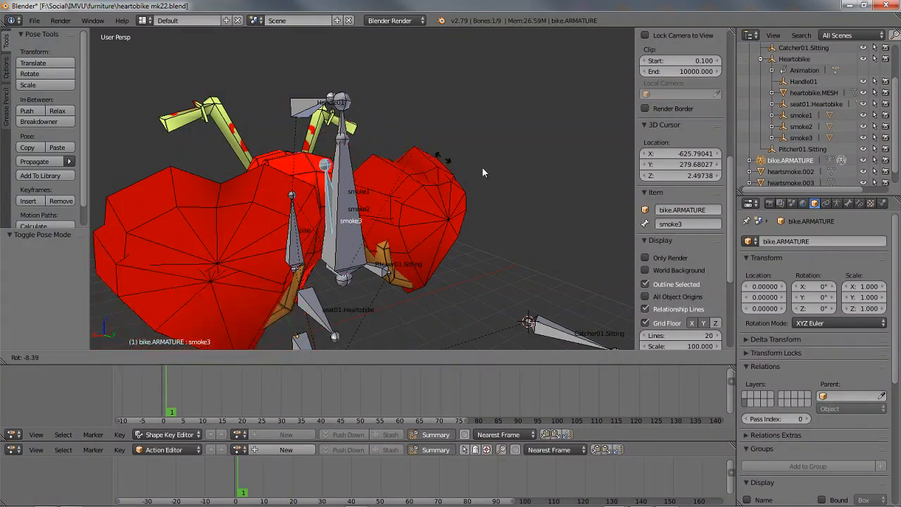
pyautogui.rightClick(417, 177)
# Test-rotate the smoke1 bone again without keeping the rotation, and return to Object Mode.
pyautogui.rightClick(344, 151)
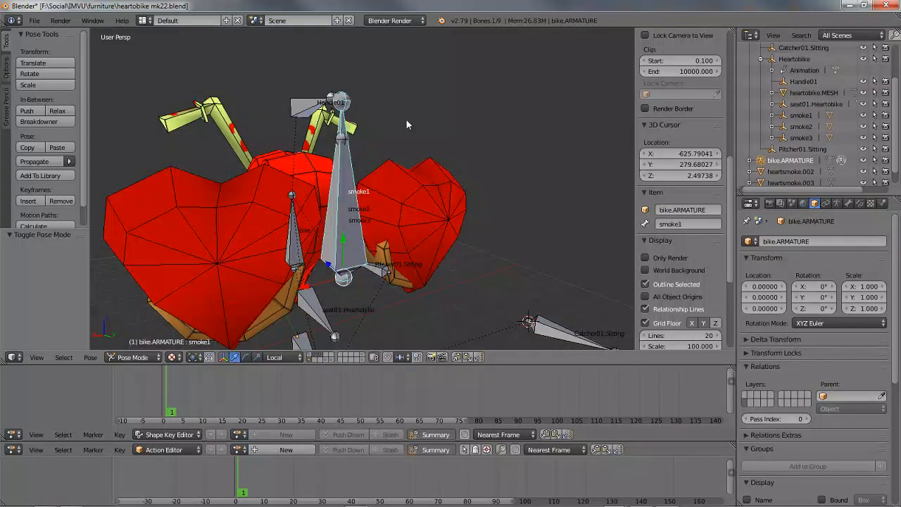
pyautogui.press('r')
pyautogui.click(257, 207)
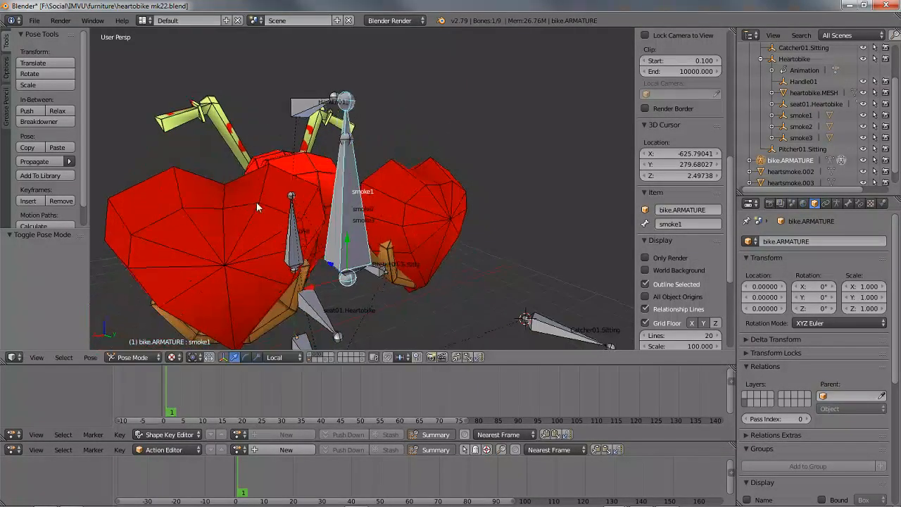
pyautogui.moveTo(257, 207); pyautogui.dragTo(291, 172, button='middle')
pyautogui.hotkey('ctrl', 'Tab')
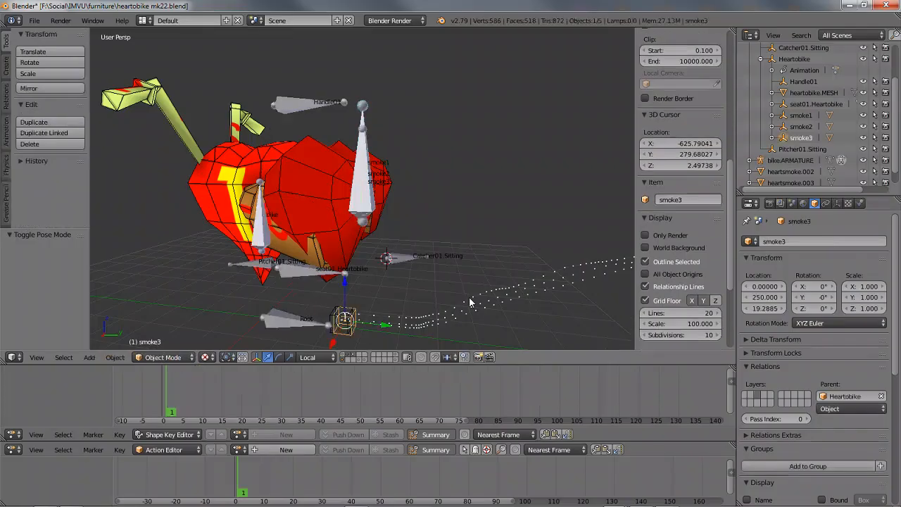
# Select the smoke3 object and clear the motion paths of all objects.
pyautogui.rightClick(465, 307)
pyautogui.moveTo(429, 302); pyautogui.dragTo(387, 284, button='middle')
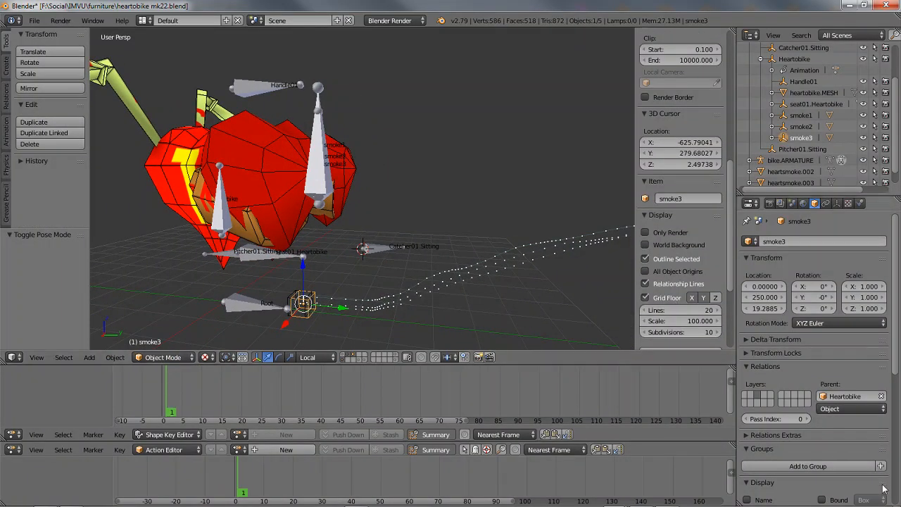
pyautogui.scroll(-8, 859, 440)
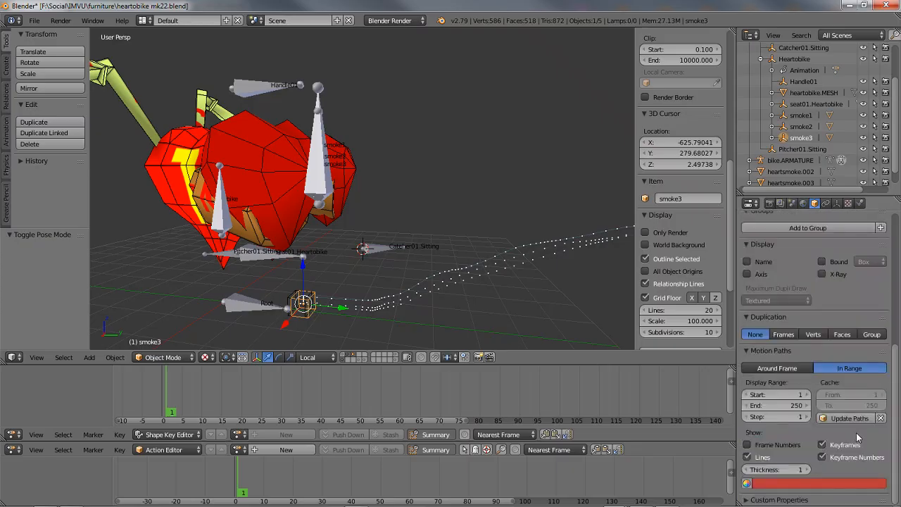
pyautogui.click(881, 418)
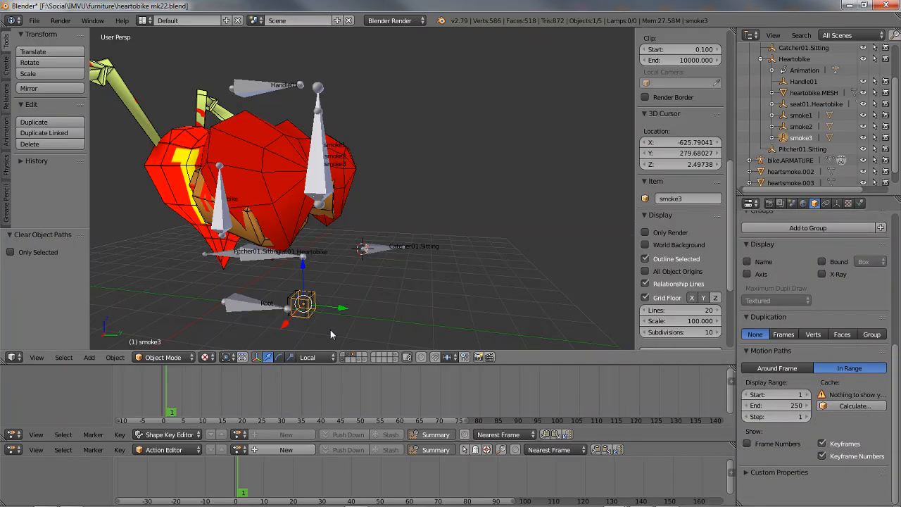
# Move the smoke2, smoke1 and smoke3 cube objects near the Root bone one by one to layer 10.
pyautogui.moveTo(315, 292); pyautogui.dragTo(333, 296, button='middle')
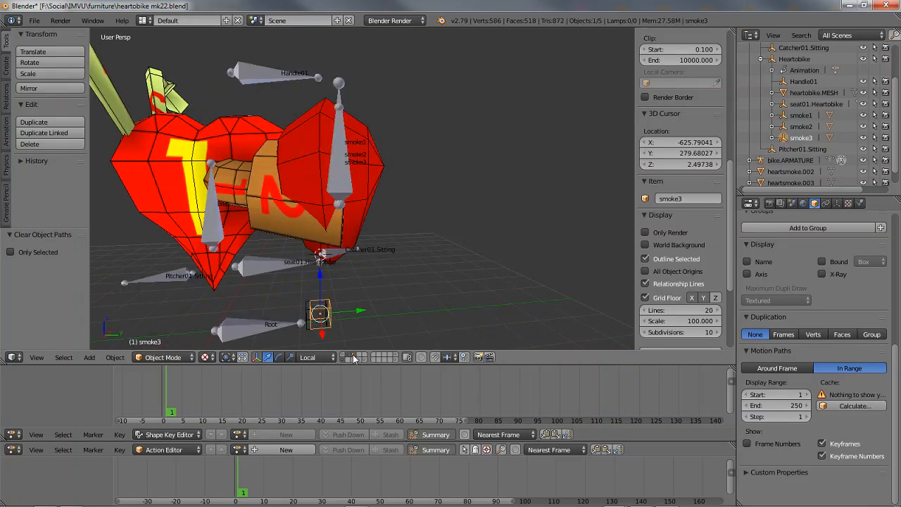
pyautogui.rightClick(331, 308)
pyautogui.keyDown('shift'); pyautogui.rightClick(330, 310); pyautogui.keyUp('shift')
pyautogui.keyDown('shift'); pyautogui.rightClick(331, 310); pyautogui.keyUp('shift')
pyautogui.keyDown('shift'); pyautogui.rightClick(333, 311); pyautogui.keyUp('shift')
pyautogui.rightClick(333, 310)
pyautogui.press('m')
pyautogui.click(498, 331)
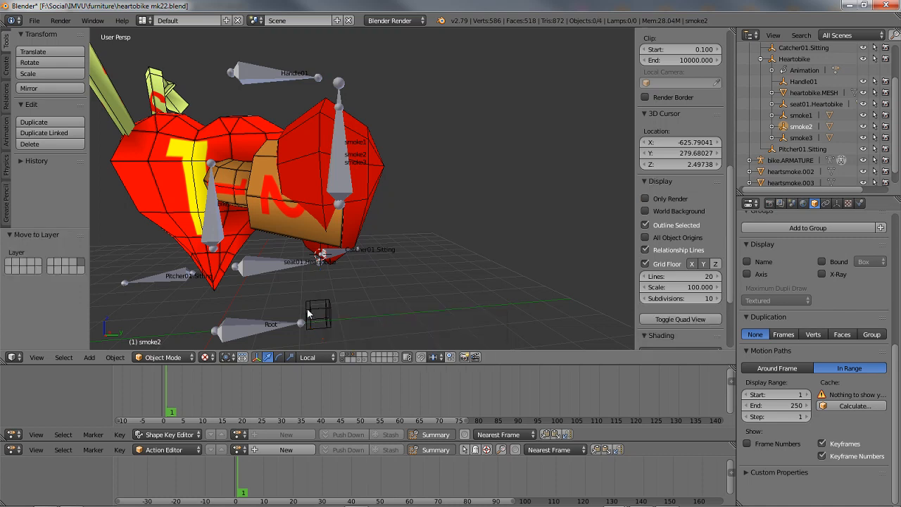
pyautogui.rightClick(314, 313)
pyautogui.press('m')
pyautogui.click(518, 331)
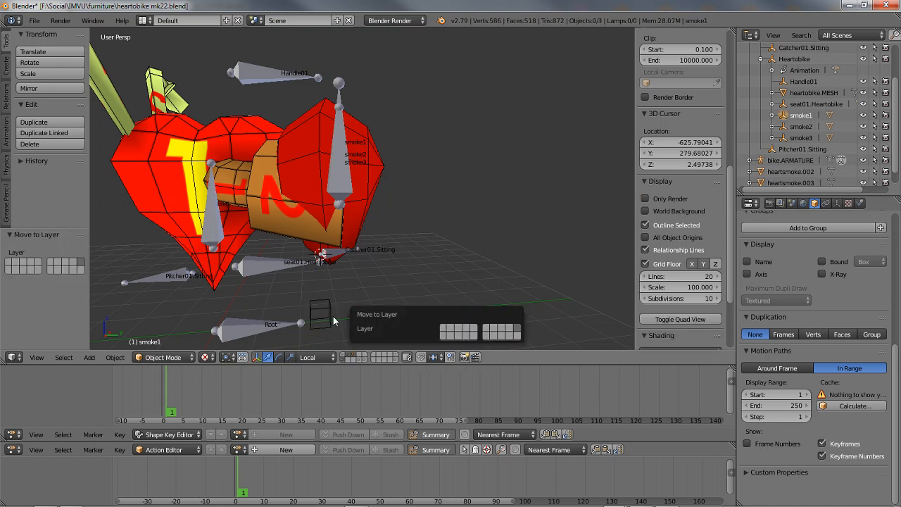
pyautogui.rightClick(334, 310)
pyautogui.press('m')
pyautogui.click(497, 328)
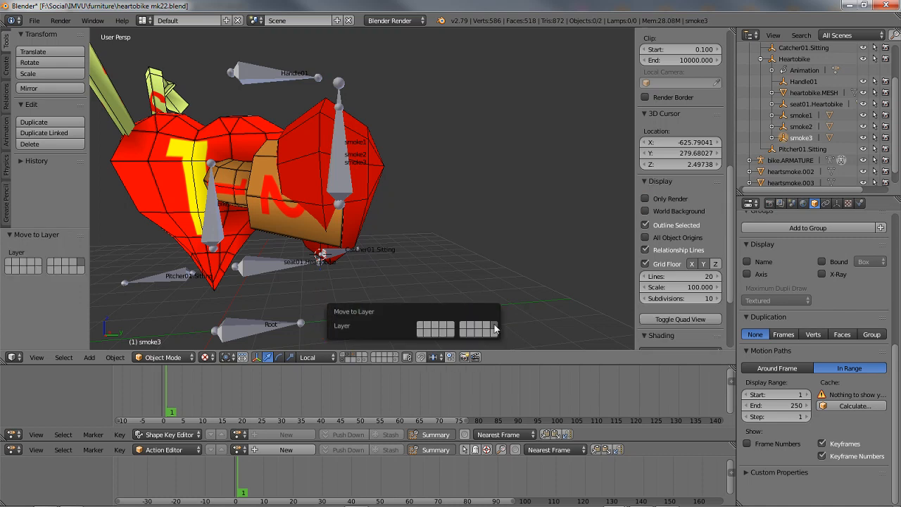
# Select heartobike.MESH in Object Mode and examine the joined bike and smoke hearts from several sides.
pyautogui.moveTo(369, 253); pyautogui.dragTo(296, 256, button='middle')
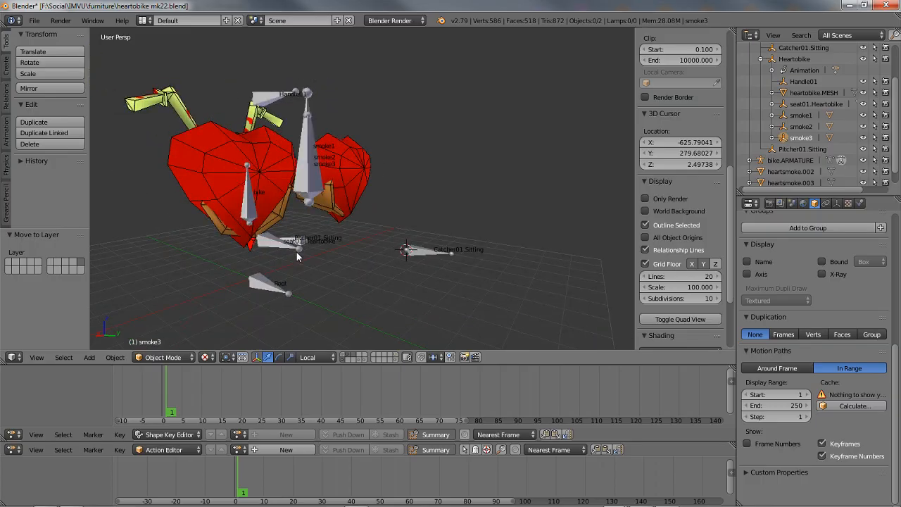
pyautogui.scroll(3, 266, 239)
pyautogui.moveTo(266, 240); pyautogui.dragTo(334, 232, button='middle')
pyautogui.rightClick(286, 213)
pyautogui.scroll(-4, 370, 229)
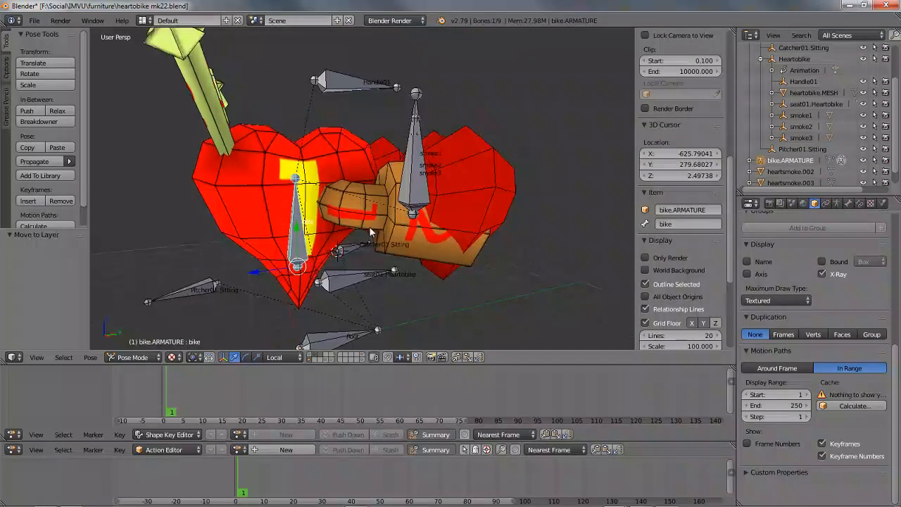
pyautogui.moveTo(334, 257); pyautogui.dragTo(304, 240, button='middle')
pyautogui.scroll(2, 302, 255)
pyautogui.rightClick(285, 237)
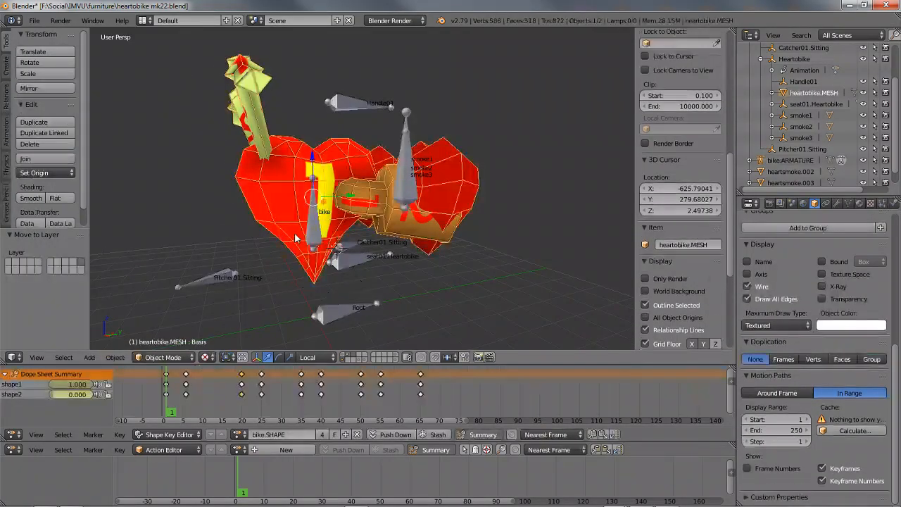
pyautogui.press('KP_Decimal')
pyautogui.moveTo(299, 228); pyautogui.dragTo(256, 237, button='middle')
pyautogui.moveTo(359, 234); pyautogui.dragTo(334, 234, button='middle')
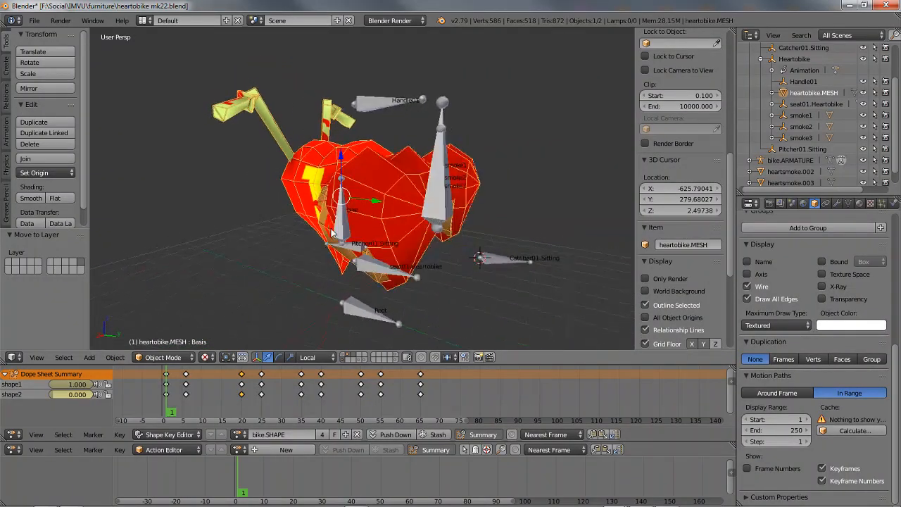
# Make smoke1 the active vertex group of heartobike.MESH and enter Edit Mode with nothing selected, wireframe display and face select mode.
pyautogui.click(848, 203)
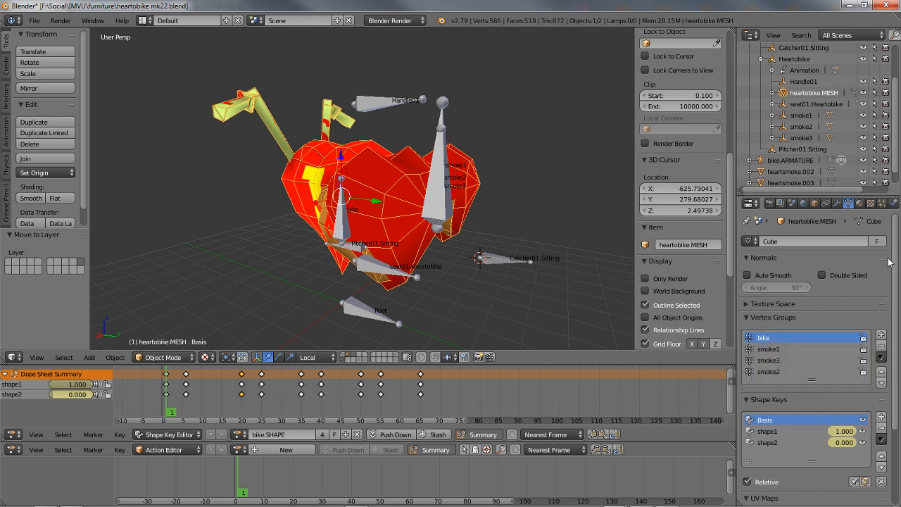
pyautogui.moveTo(897, 266); pyautogui.dragTo(897, 303)
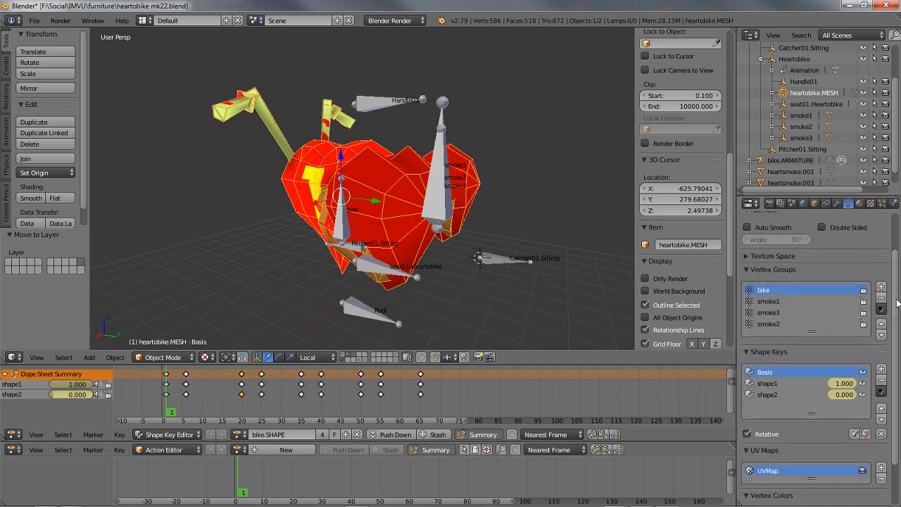
pyautogui.click(773, 301)
pyautogui.press('Tab')
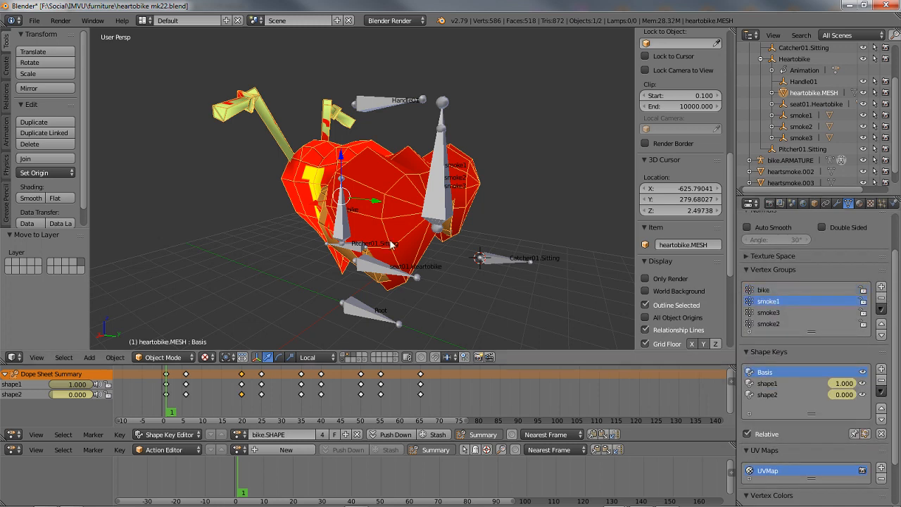
pyautogui.press('a')
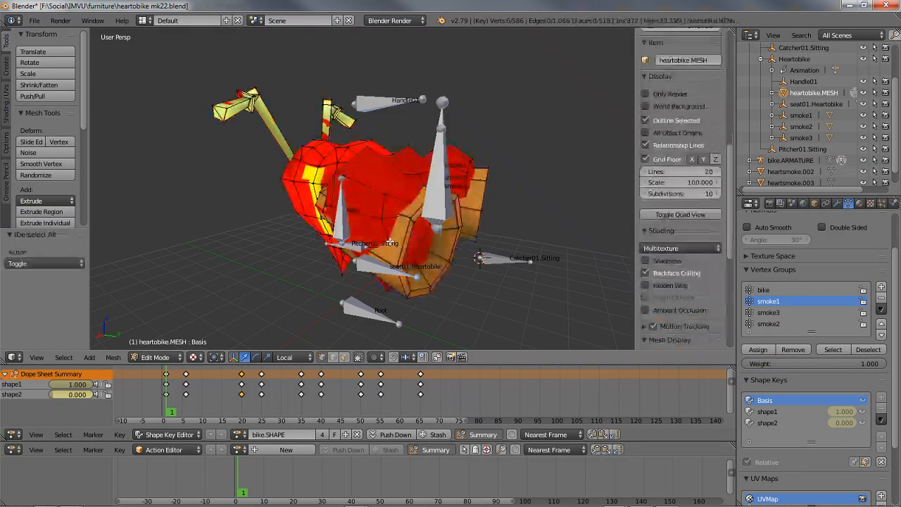
pyautogui.press('z')
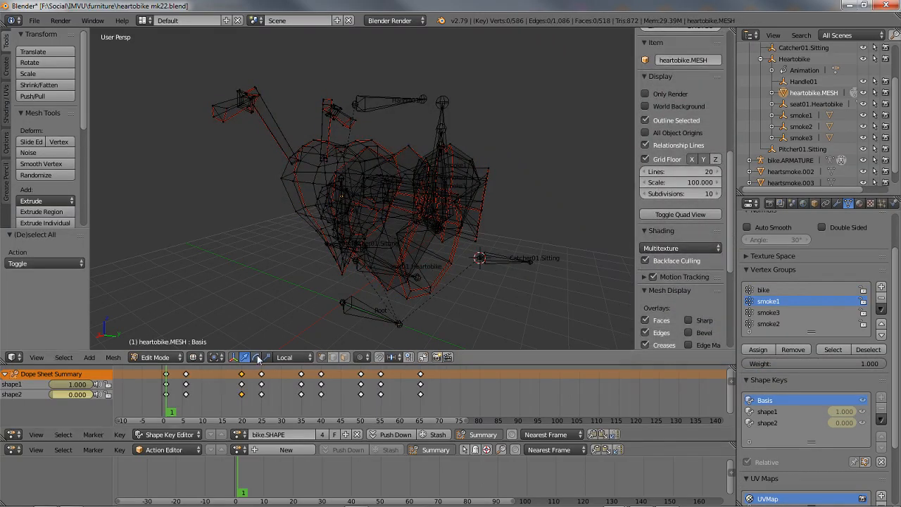
pyautogui.click(345, 358)
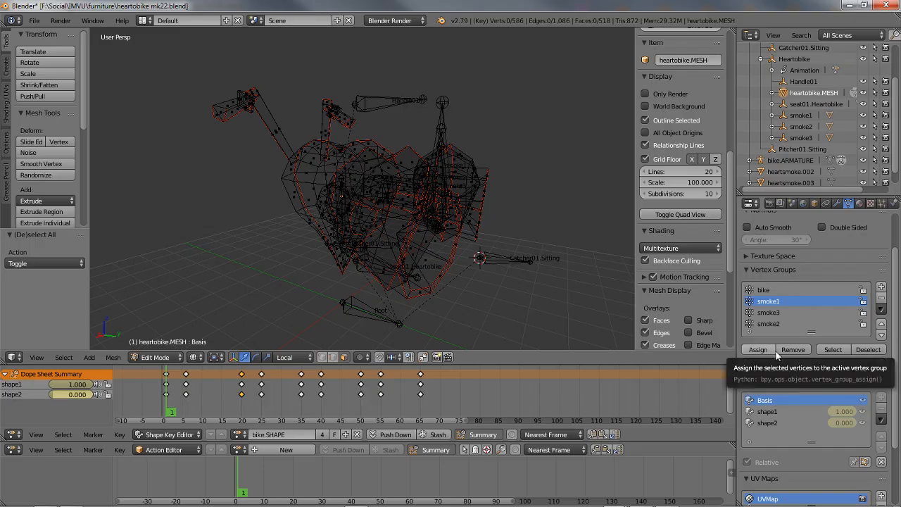
# Check the smoke1, smoke3 and smoke2 vertex groups of heartobike.MESH by selecting and deselecting each group's vertices in turn.
pyautogui.click(833, 350)
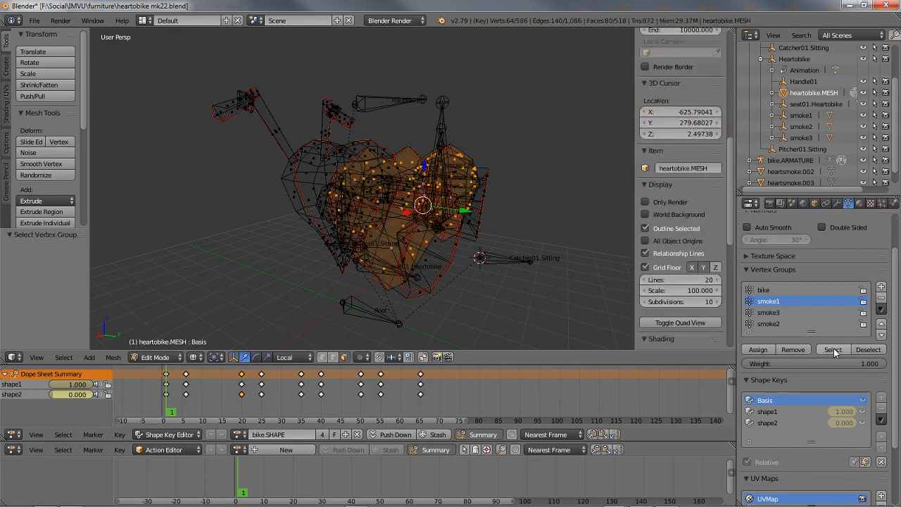
pyautogui.click(869, 350)
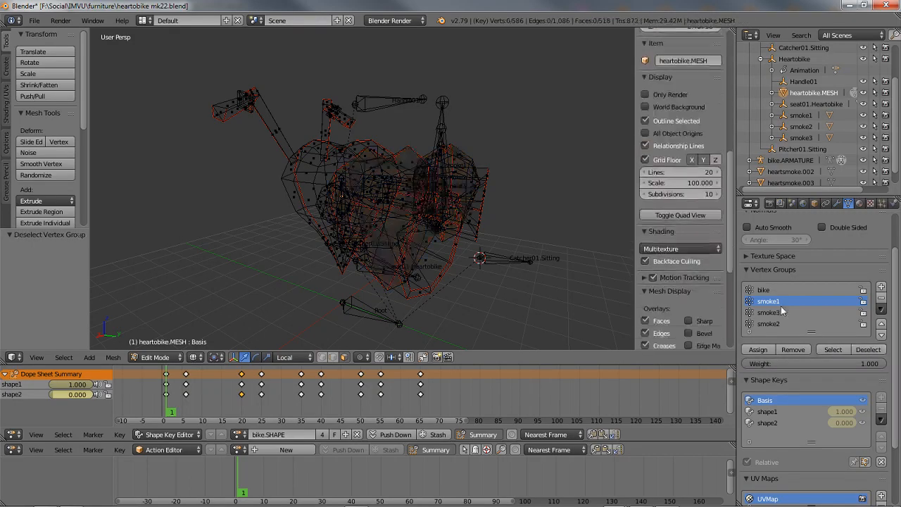
pyautogui.click(769, 312)
pyautogui.click(833, 350)
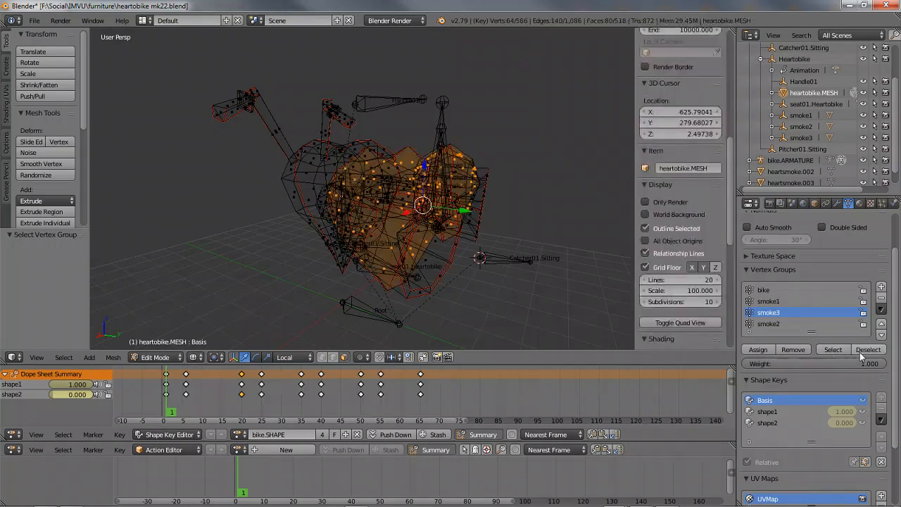
pyautogui.click(869, 350)
pyautogui.click(768, 323)
pyautogui.click(828, 350)
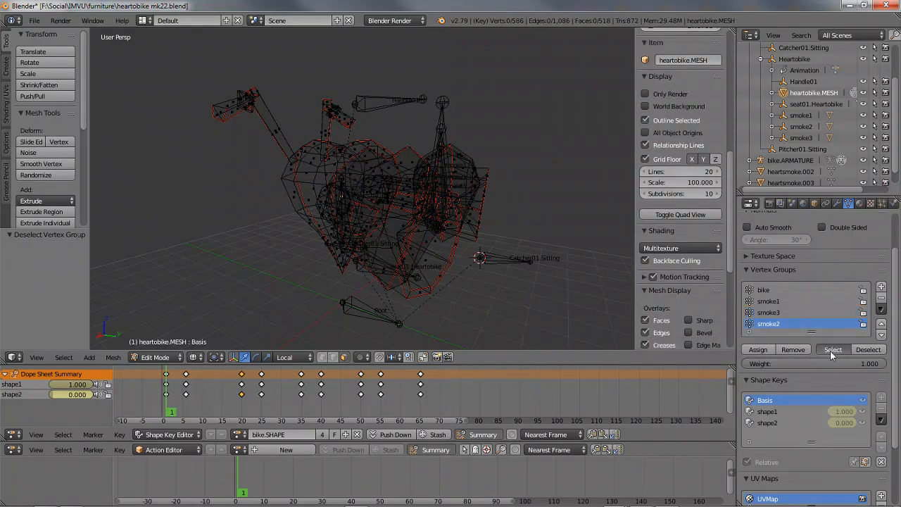
pyautogui.click(869, 350)
# Make bike the active vertex group, inspect its selected vertices from another side, and deselect them.
pyautogui.click(764, 290)
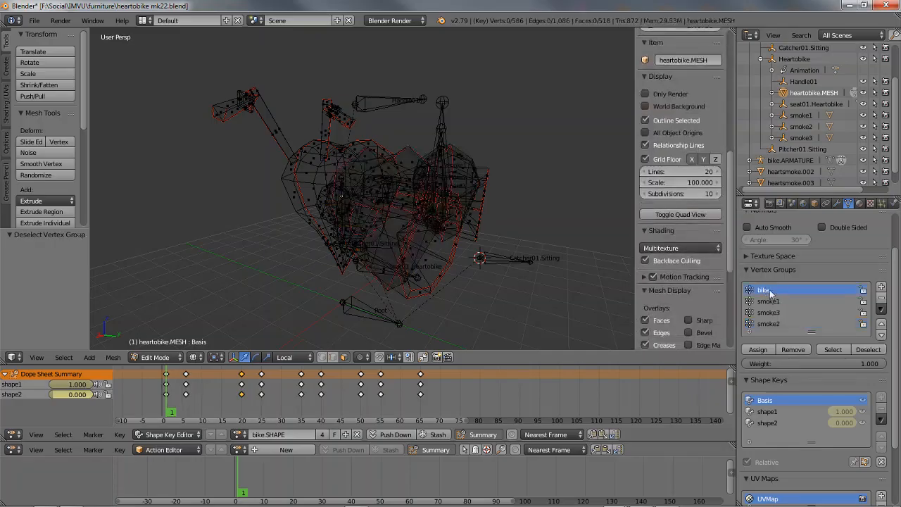
pyautogui.click(833, 350)
pyautogui.moveTo(449, 218); pyautogui.dragTo(584, 243, button='middle')
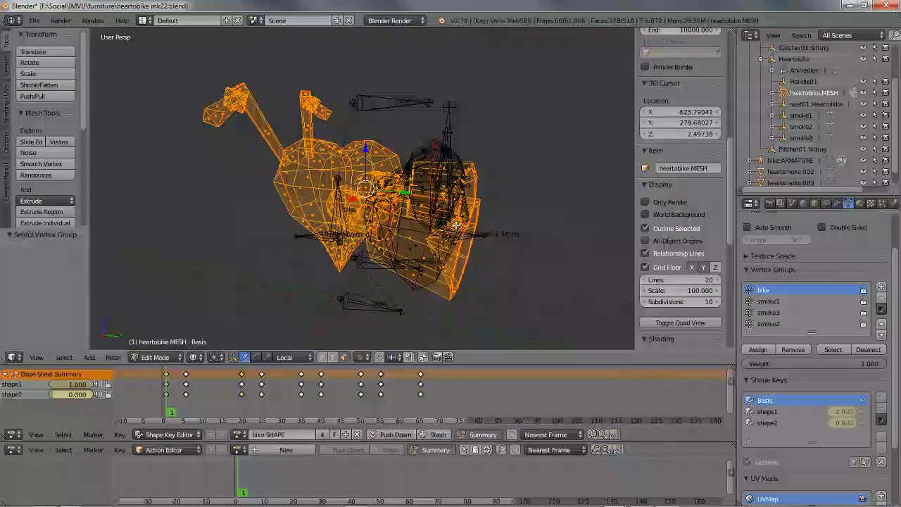
pyautogui.click(868, 350)
pyautogui.moveTo(376, 257); pyautogui.dragTo(394, 264, button='middle')
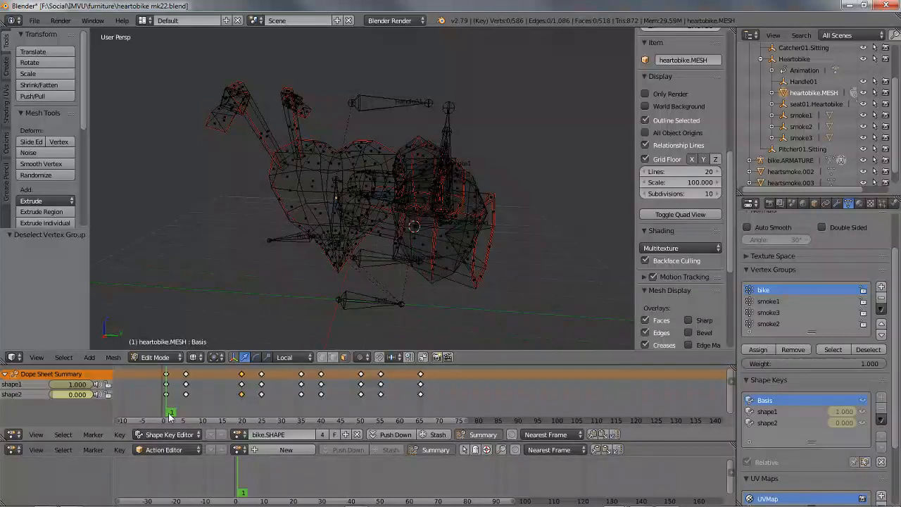
# Scrub the shape key animation to frame 66 and return heartobike.MESH to Object Mode.
pyautogui.moveTo(171, 412); pyautogui.dragTo(348, 409)
pyautogui.moveTo(460, 410); pyautogui.dragTo(427, 412)
pyautogui.press('Tab')
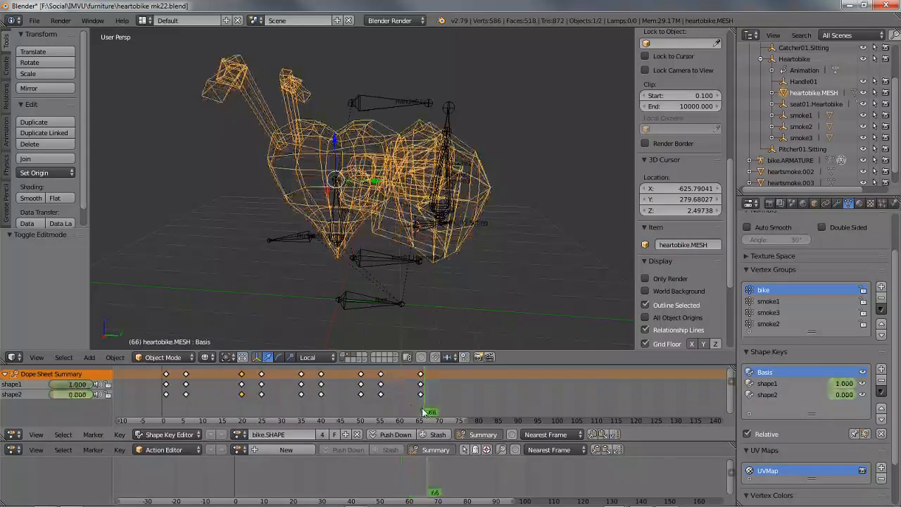
# Select the bike bone of bike.ARMATURE and scrub the animation back to frame 2.
pyautogui.rightClick(337, 255)
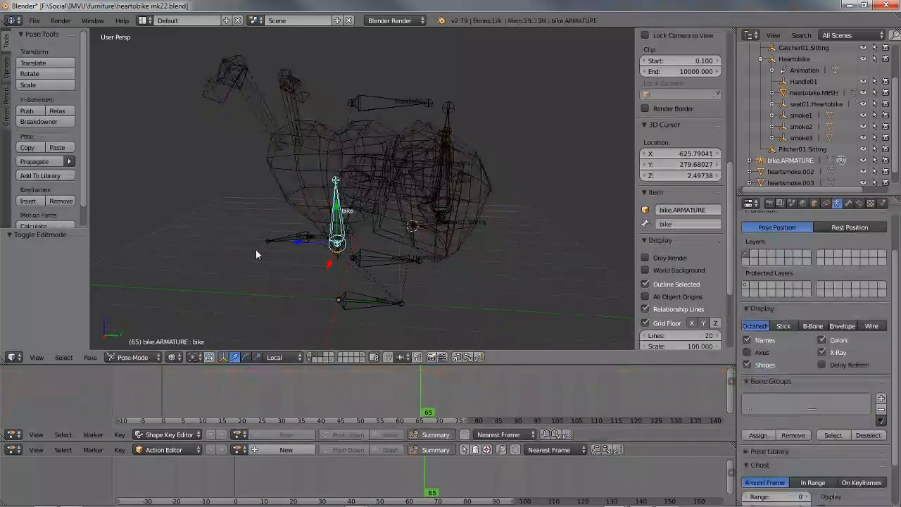
pyautogui.moveTo(256, 249); pyautogui.dragTo(291, 252, button='middle')
pyautogui.moveTo(430, 416); pyautogui.dragTo(173, 410)
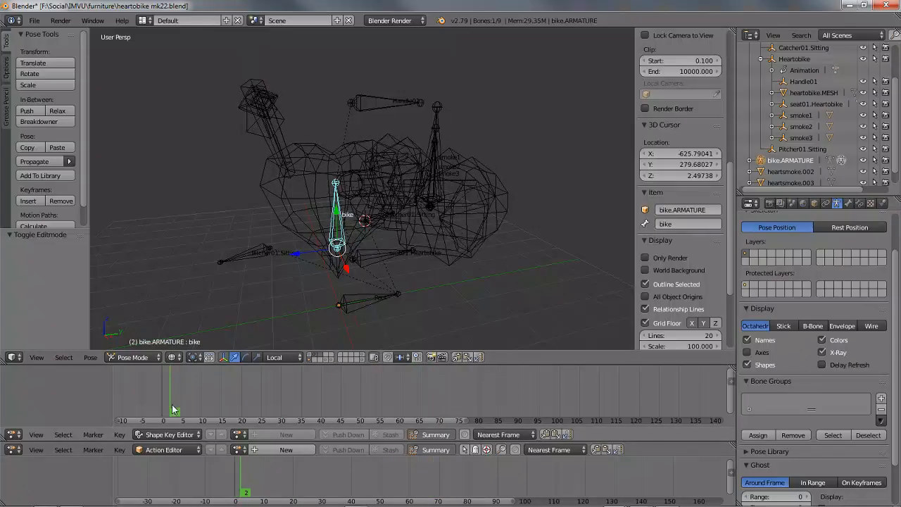
# Clear the parent of heartobike.MESH while keeping its transformation.
pyautogui.hotkey('ctrl', 'Tab')
pyautogui.rightClick(294, 225)
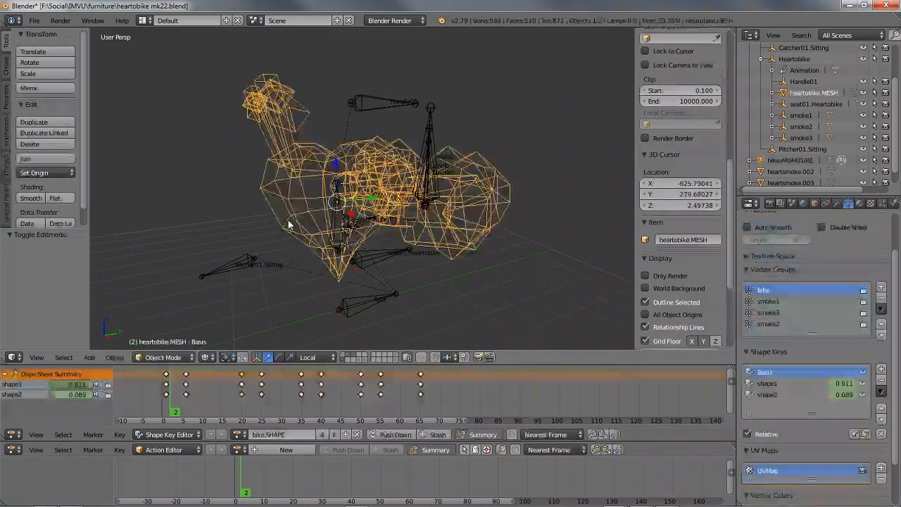
pyautogui.hotkey('alt', 'p')
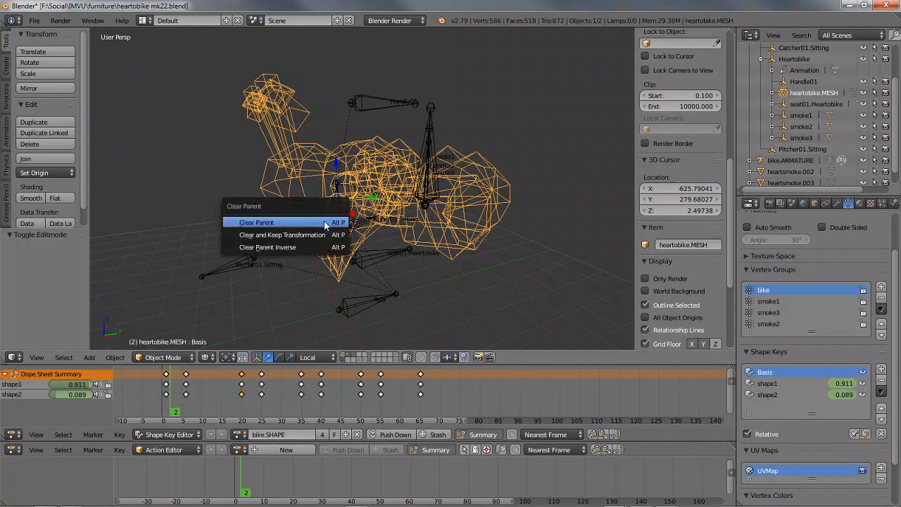
pyautogui.click(311, 236)
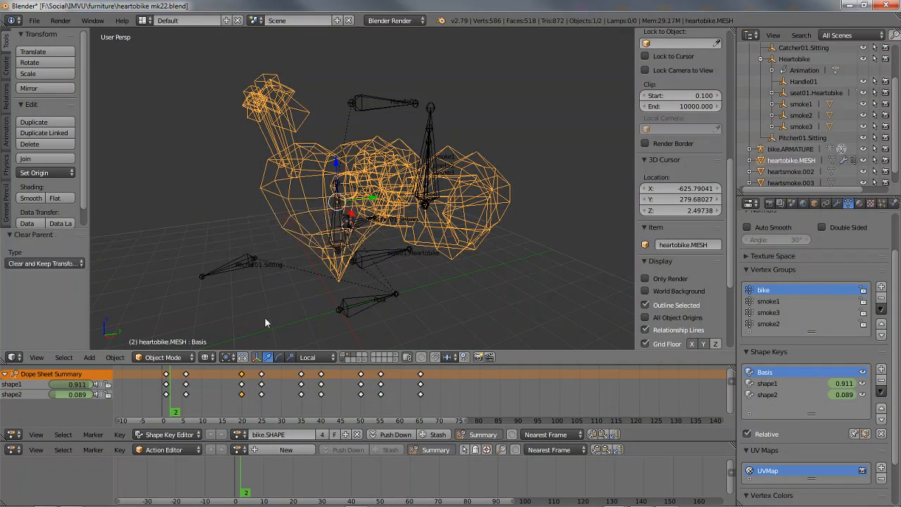
# Preview the animation of the unparented mesh, return to frame 1 and display the mesh with its textures.
pyautogui.hotkey('alt', 'a')
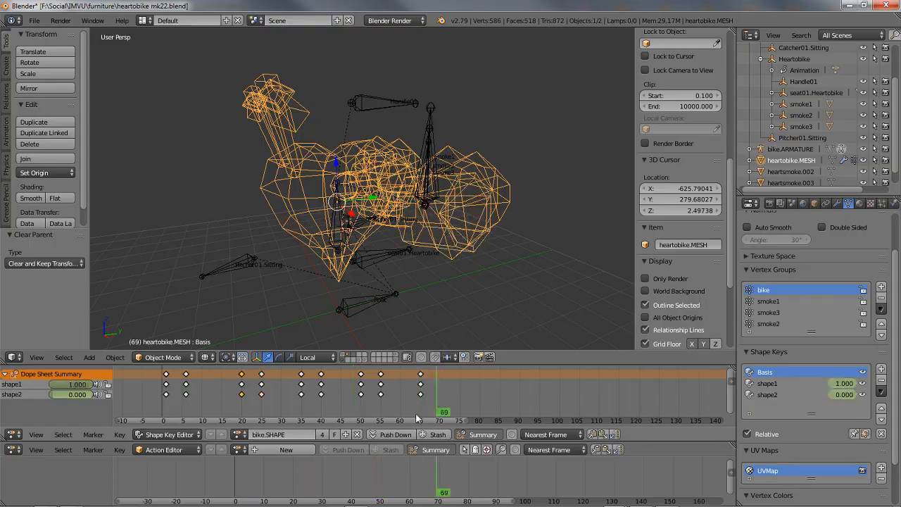
pyautogui.click(162, 409)
pyautogui.click(168, 409)
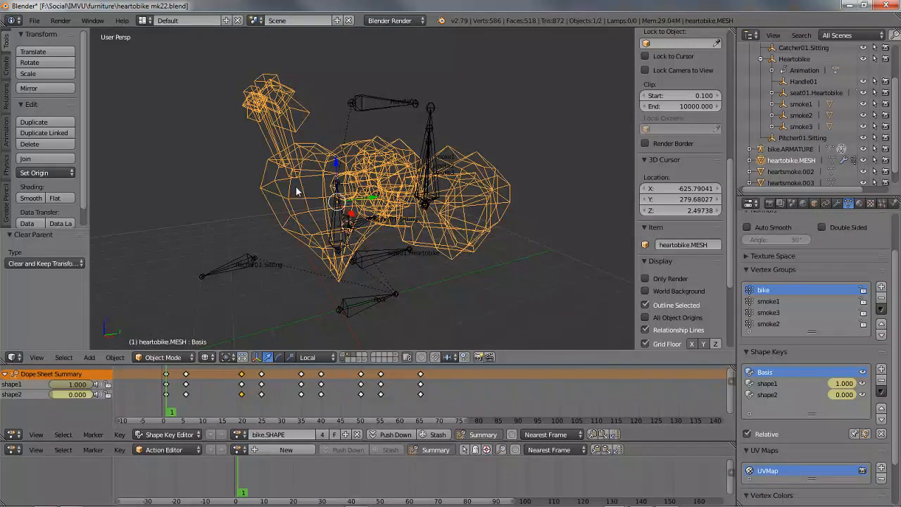
pyautogui.hotkey('alt', 'z')
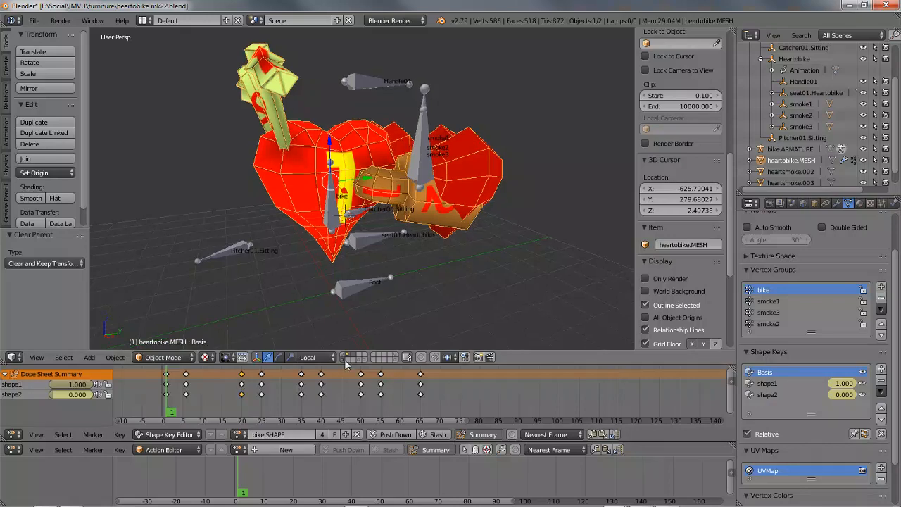
# Show the layer with the avatar and node cubes, and inspect the Heartobike and Root cubes by selecting them.
pyautogui.click(347, 354)
pyautogui.rightClick(330, 270)
pyautogui.moveTo(331, 269); pyautogui.dragTo(296, 266, button='middle')
pyautogui.rightClick(289, 258)
pyautogui.rightClick(369, 296)
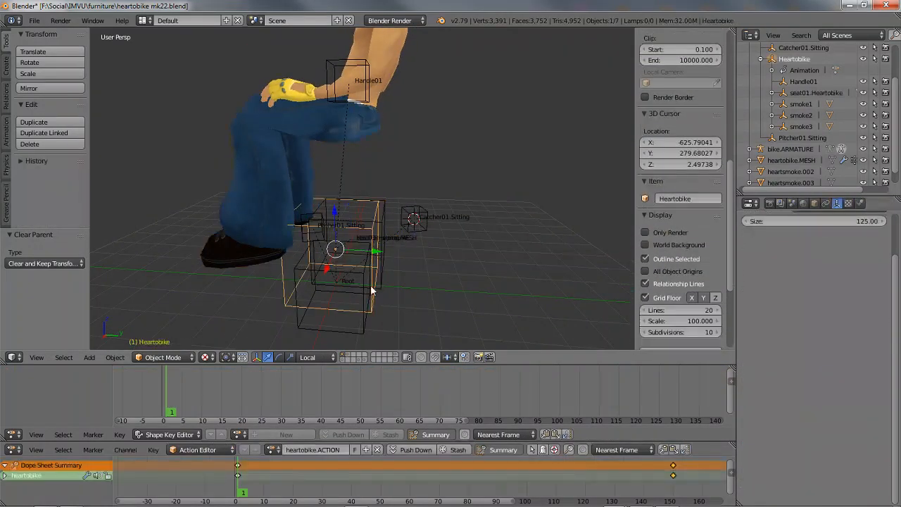
pyautogui.moveTo(374, 271); pyautogui.dragTo(412, 258, button='middle')
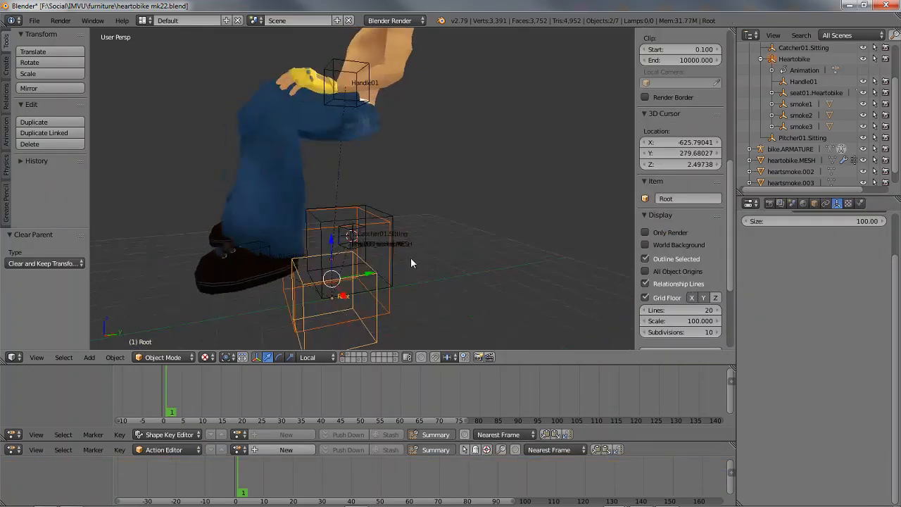
# Show only the bike mesh layer, select heartobike.MESH and scrub its shape key animation, ending at frame 1.
pyautogui.click(348, 358)
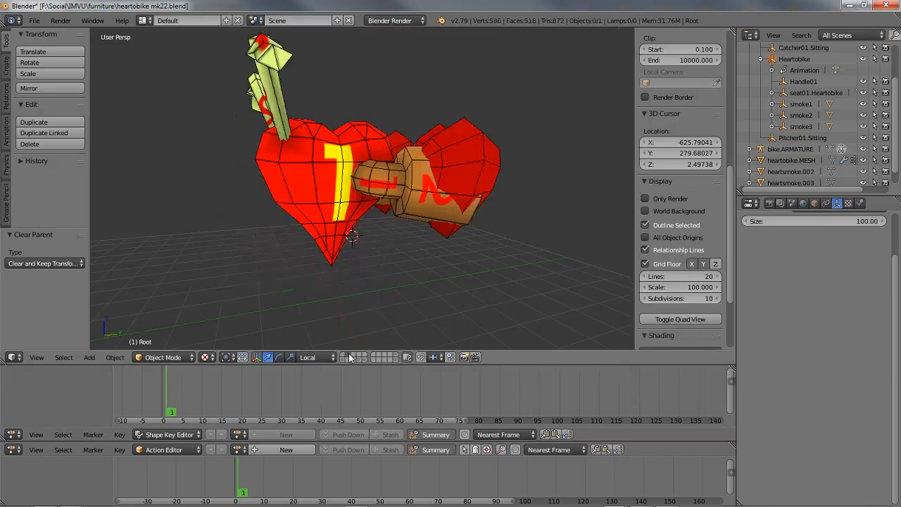
pyautogui.rightClick(381, 220)
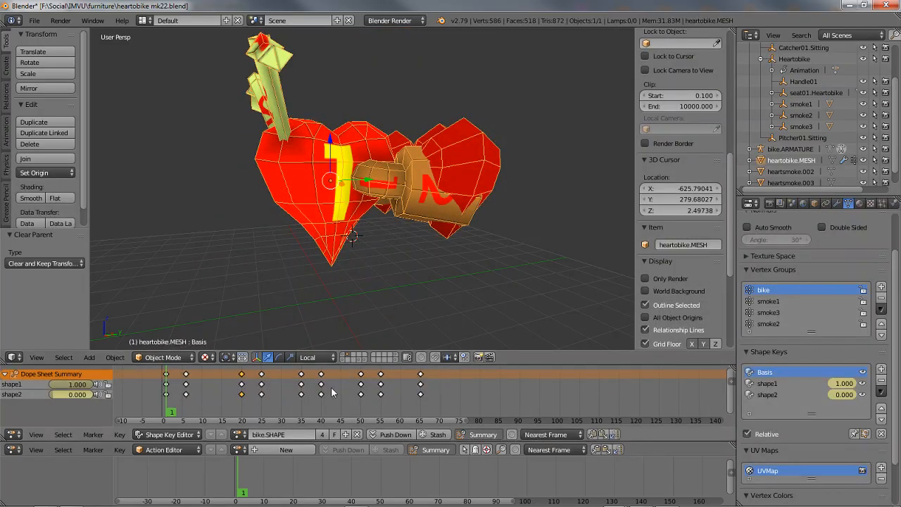
pyautogui.moveTo(169, 413)
pyautogui.mouseDown()
pyautogui.moveTo(426, 412)
pyautogui.moveTo(168, 409)
pyautogui.mouseUp()
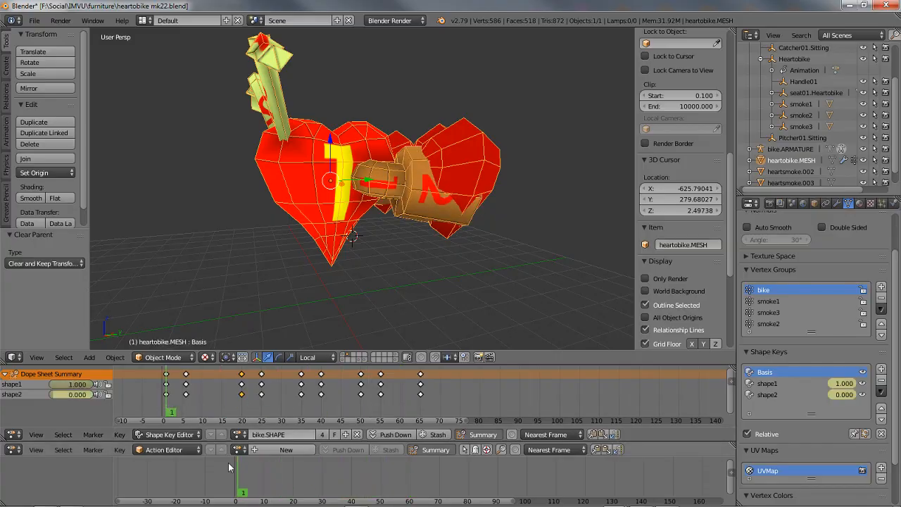
# Show the armature layer, enter Pose Mode on bike.ARMATURE and display the bike mesh along with the bones.
pyautogui.click(345, 360)
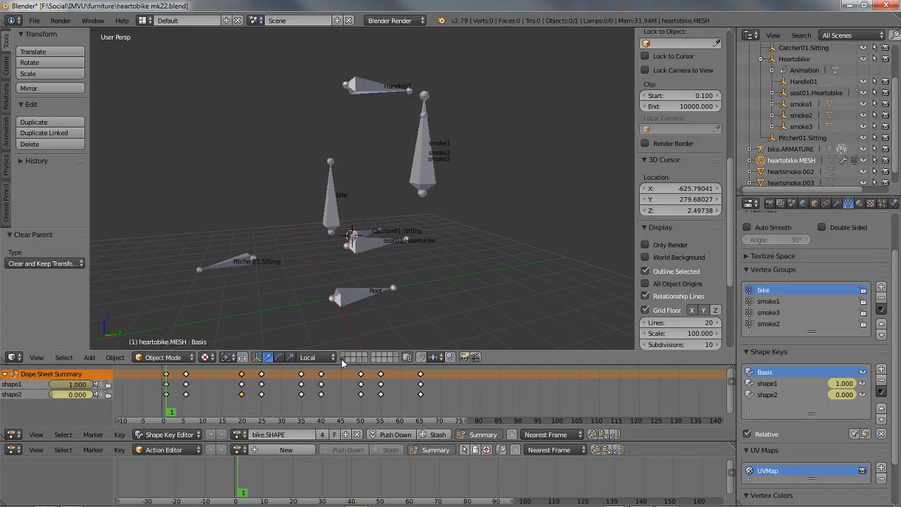
pyautogui.rightClick(365, 262)
pyautogui.hotkey('ctrl', 'Tab')
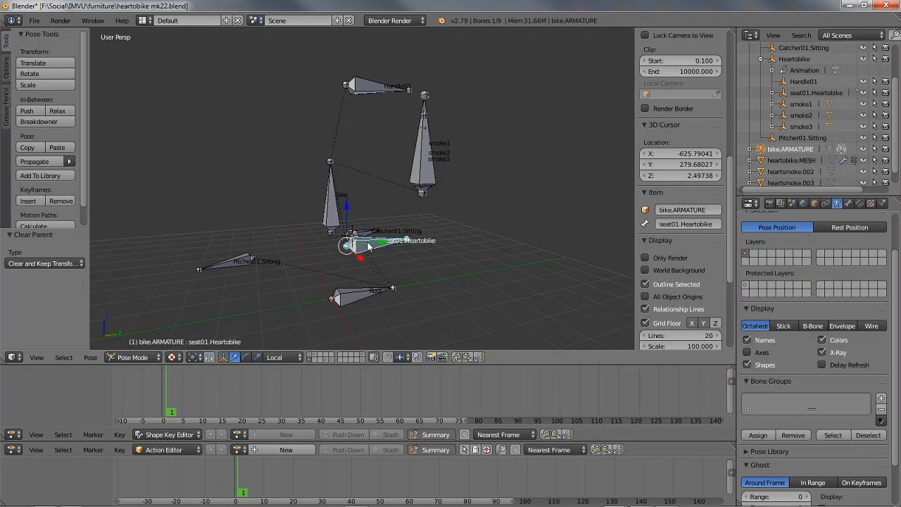
pyautogui.keyDown('shift'); pyautogui.click(316, 354); pyautogui.keyUp('shift')
# Test-rotate the Root bone to check how the other bones and the bike mesh follow, and cancel the rotation.
pyautogui.moveTo(317, 343); pyautogui.dragTo(360, 261, button='middle')
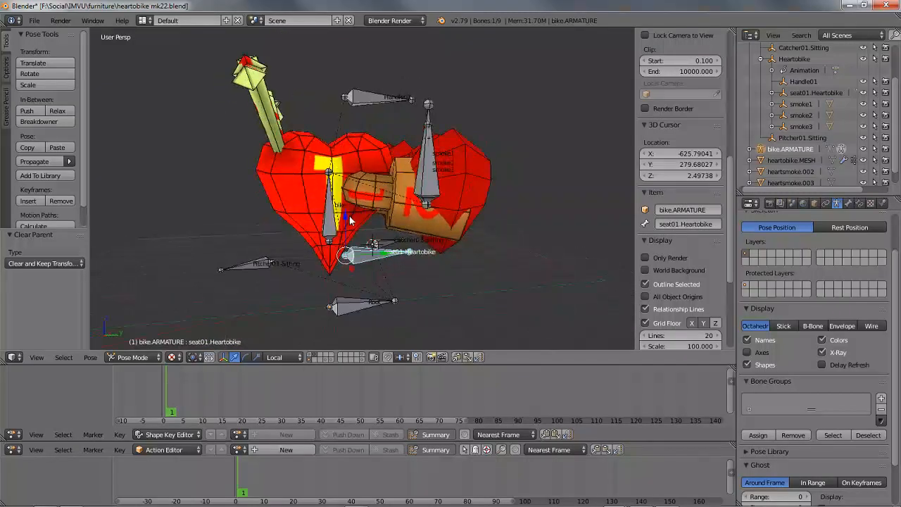
pyautogui.rightClick(346, 308)
pyautogui.press('r')
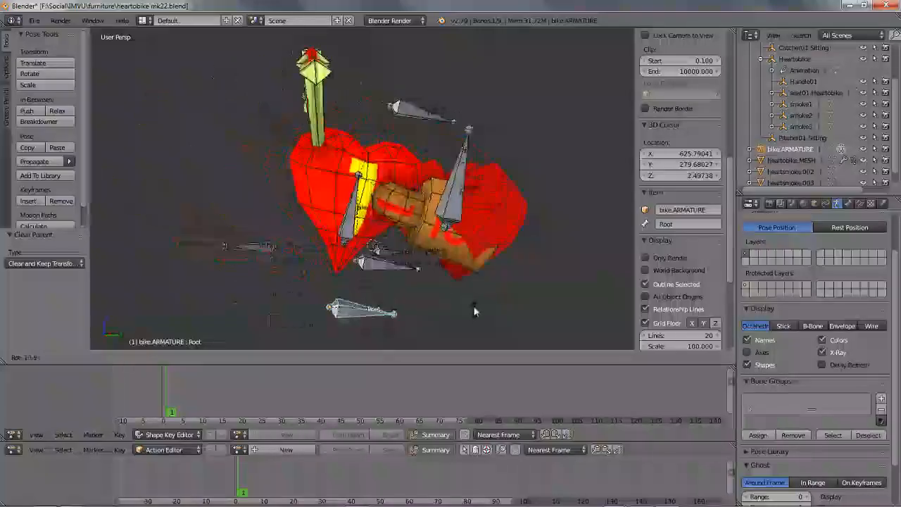
pyautogui.rightClick(343, 308)
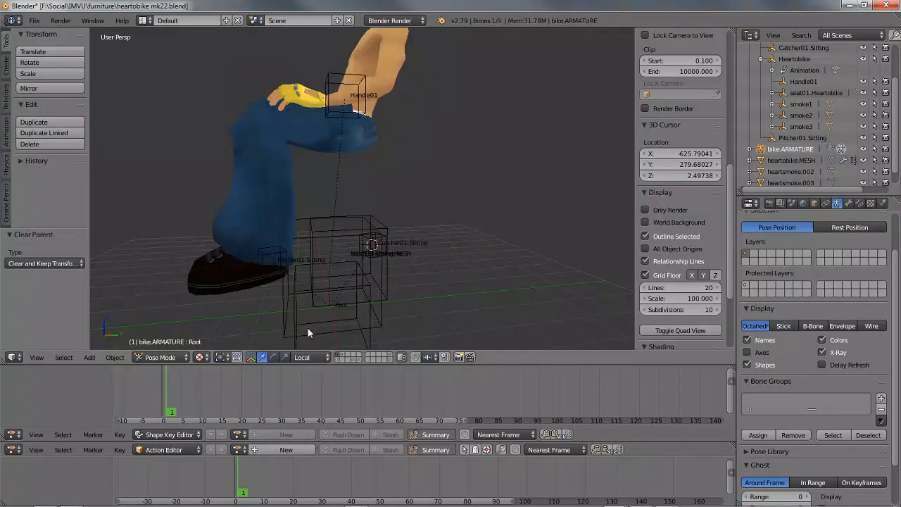
# Select the Root cube on the avatar layer and display the armature together with the node cubes.
pyautogui.rightClick(331, 299)
pyautogui.keyDown('shift'); pyautogui.moveTo(345, 290); pyautogui.dragTo(295, 262, button='middle'); pyautogui.keyUp('shift')
pyautogui.scroll(2, 362, 265)
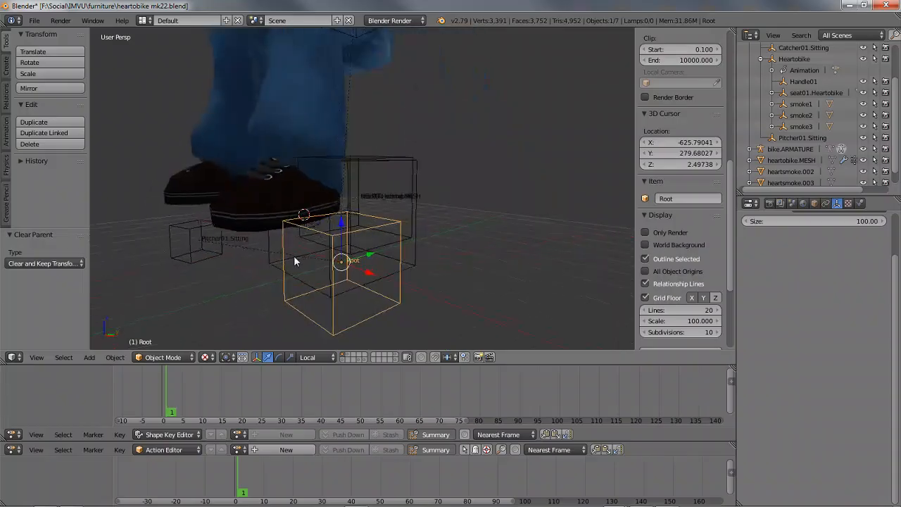
pyautogui.keyDown('shift'); pyautogui.click(348, 358); pyautogui.keyUp('shift')
pyautogui.scroll(-1, 369, 224)
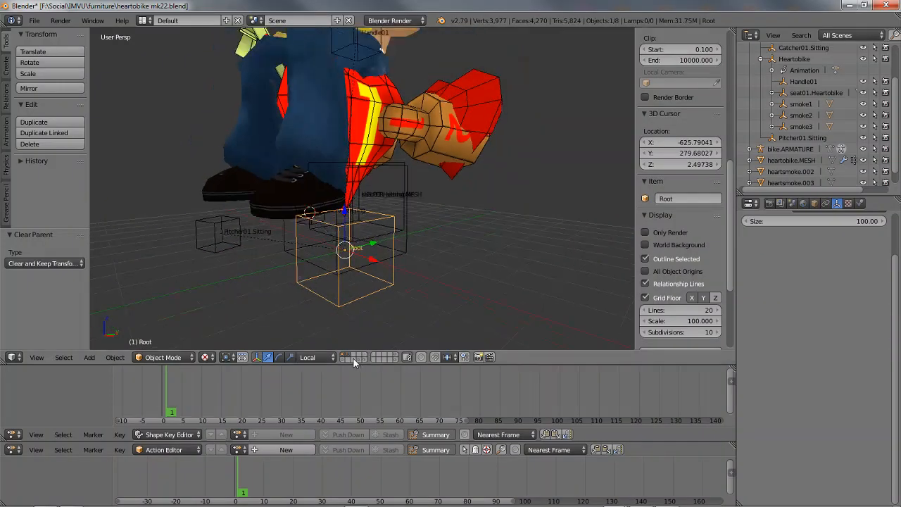
pyautogui.click(345, 360)
pyautogui.moveTo(368, 194); pyautogui.dragTo(373, 295, button='middle')
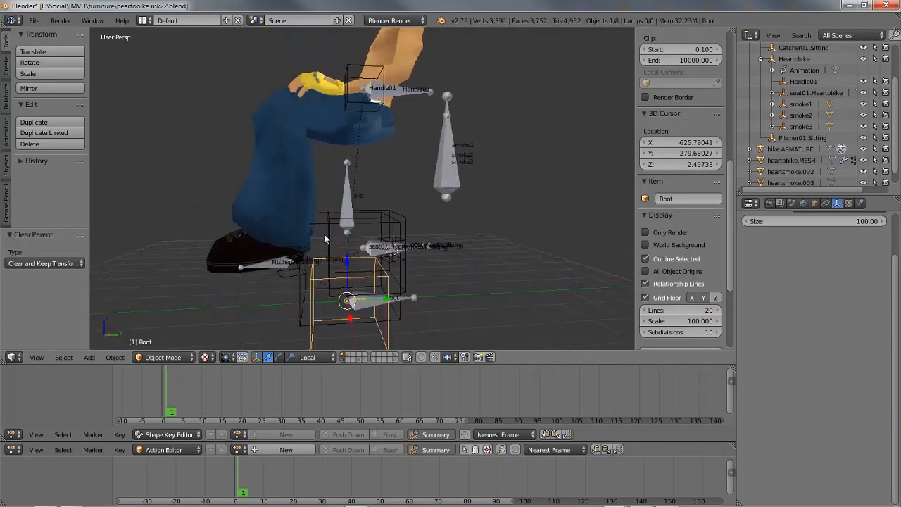
# Hide the Root bone of bike.ARMATURE in Pose Mode.
pyautogui.rightClick(374, 302)
pyautogui.hotkey('ctrl', 'Tab')
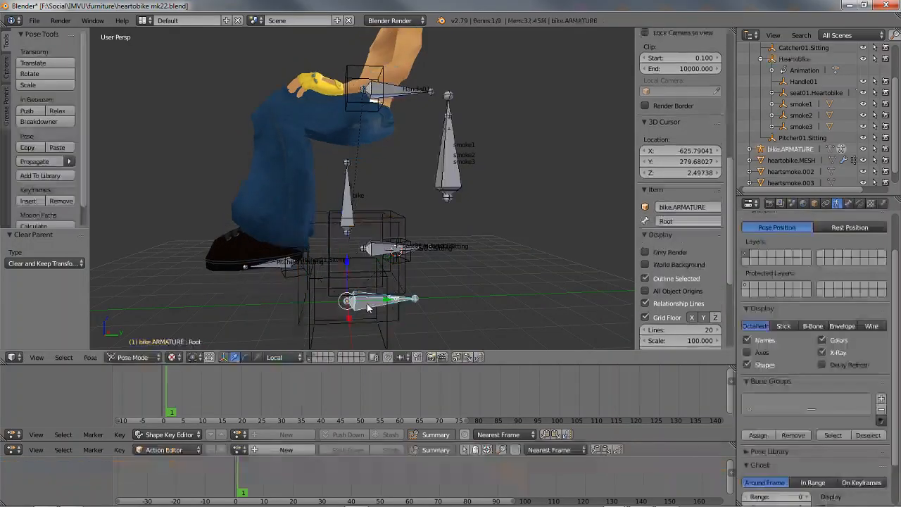
pyautogui.rightClick(375, 304)
pyautogui.press('h')
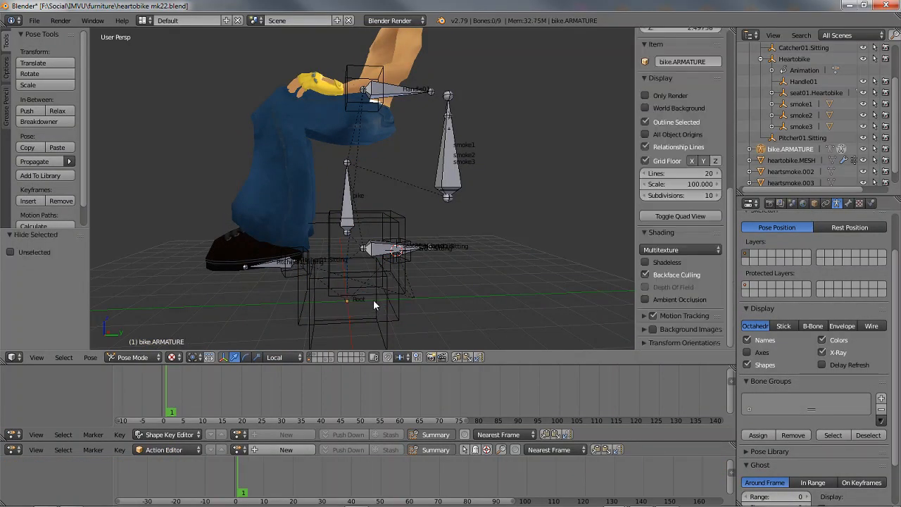
# Select all remaining visible bones of the armature and examine them against the node cubes.
pyautogui.moveTo(373, 302); pyautogui.dragTo(356, 213, button='middle')
pyautogui.press('a')
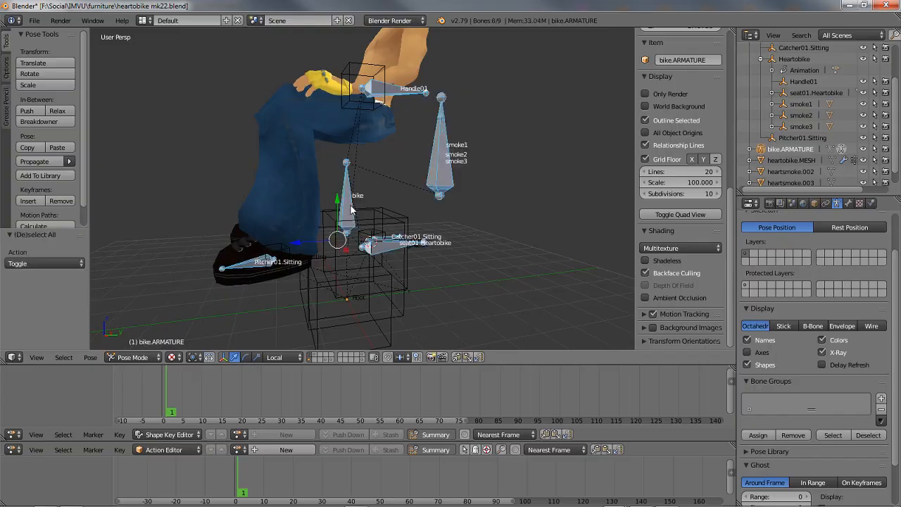
pyautogui.moveTo(457, 150); pyautogui.dragTo(485, 149, button='middle')
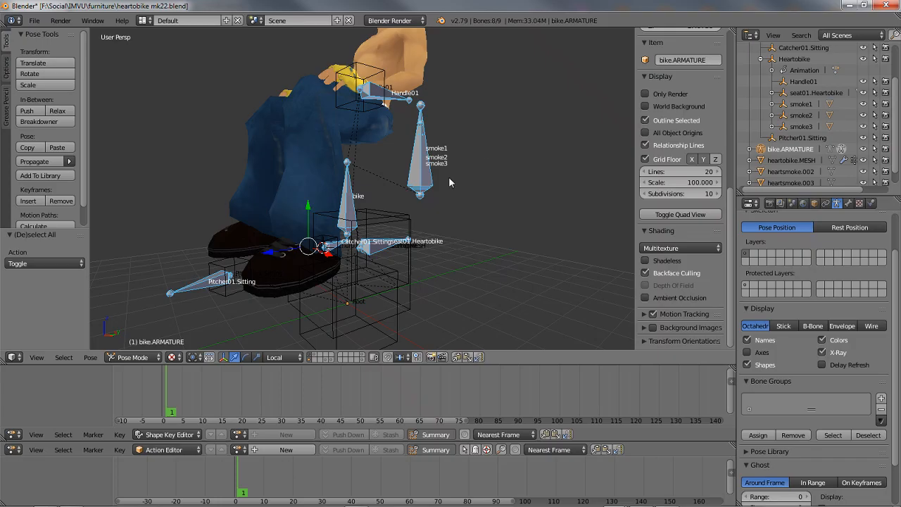
# Select the Heartobike cube to view its action, and select the bike bone of bike.ARMATURE in Pose Mode.
pyautogui.rightClick(329, 342)
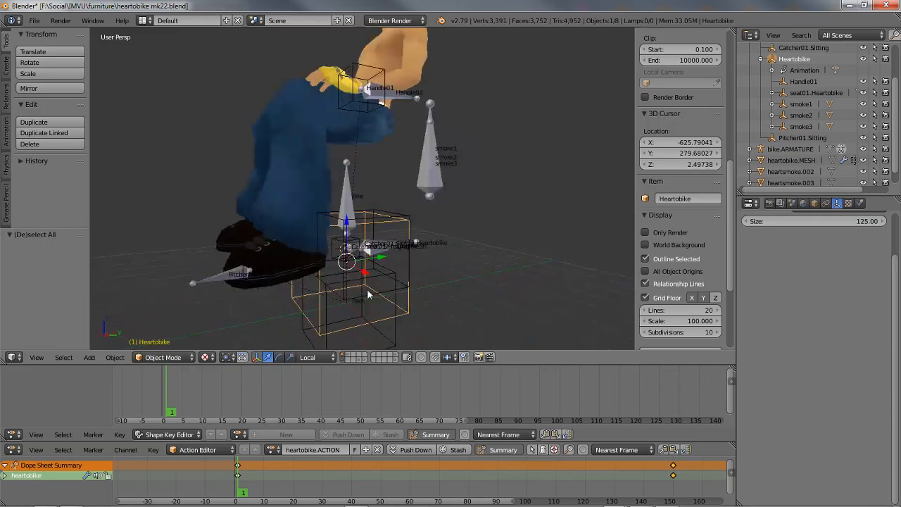
pyautogui.rightClick(359, 215)
pyautogui.hotkey('ctrl', 'Tab')
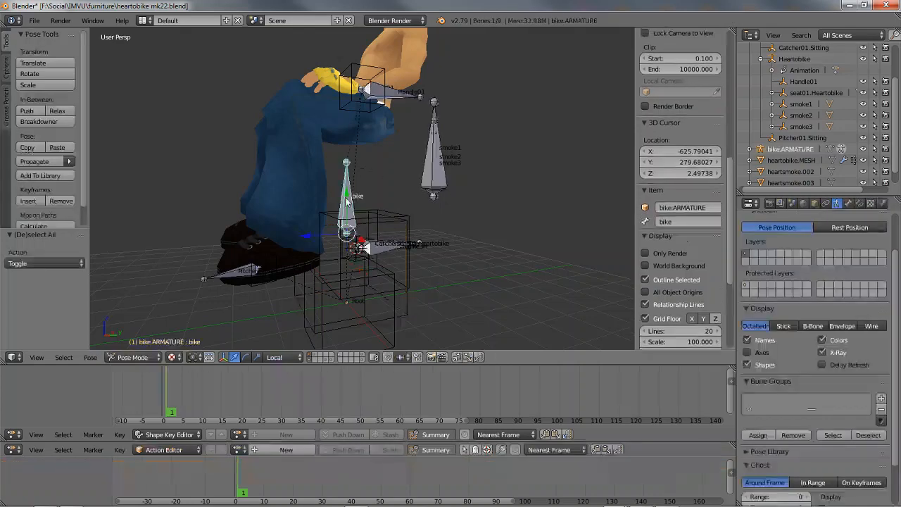
# Reveal the hidden Root bone of bike.ARMATURE and display only the armature's layer.
pyautogui.hotkey('alt', 'h')
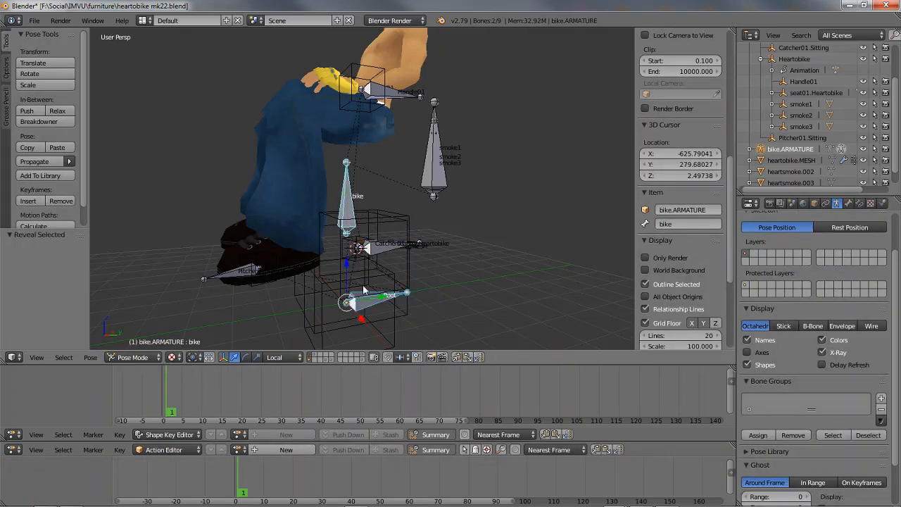
pyautogui.click(310, 356)
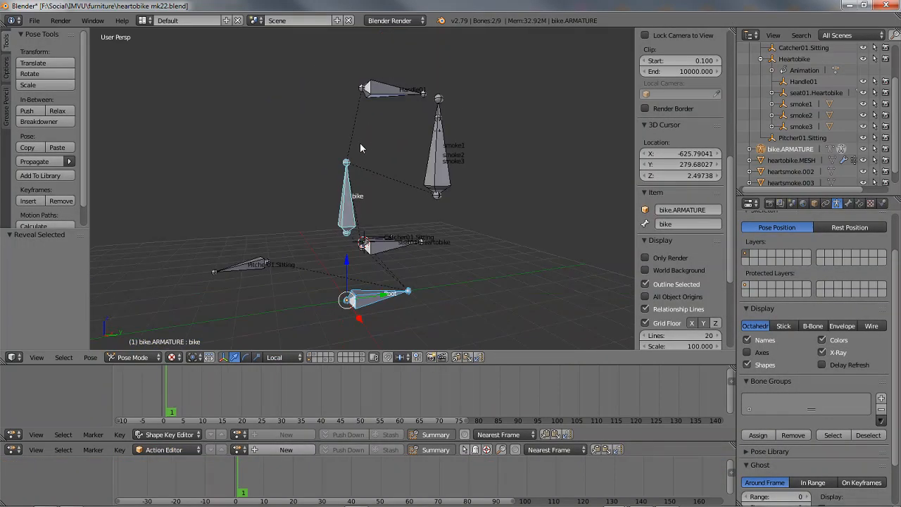
# Test-rotate the Root bone and the bike bone in Pose Mode to check which child bones follow each, cancelling the rotations.
pyautogui.rightClick(368, 298)
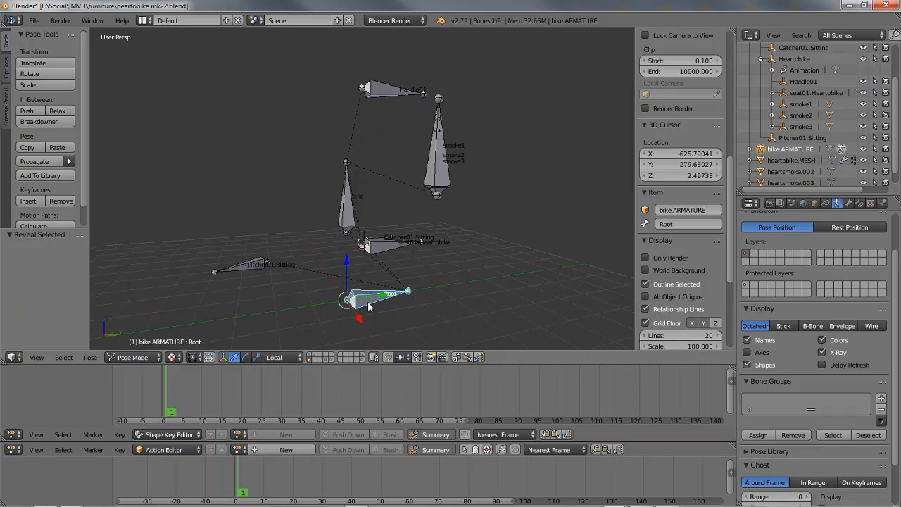
pyautogui.press('r')
pyautogui.click(345, 193)
pyautogui.rightClick(346, 195)
pyautogui.press('r')
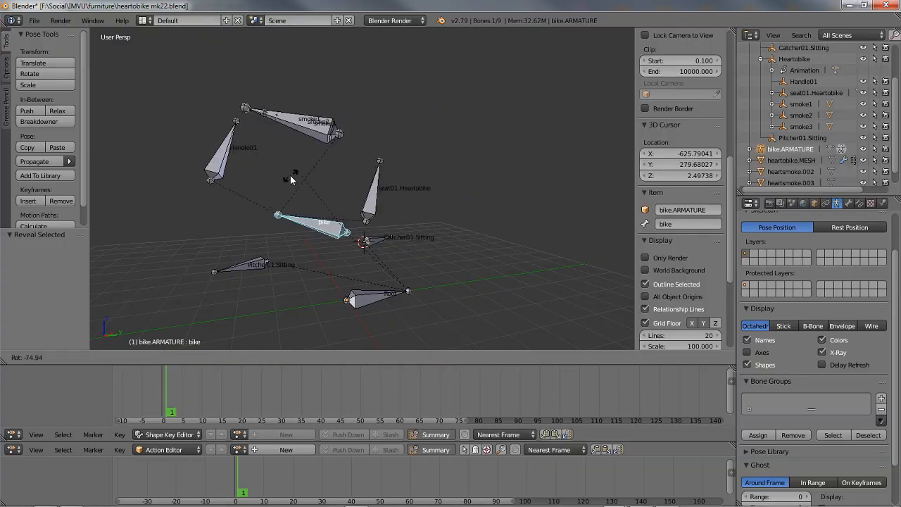
pyautogui.rightClick(410, 191)
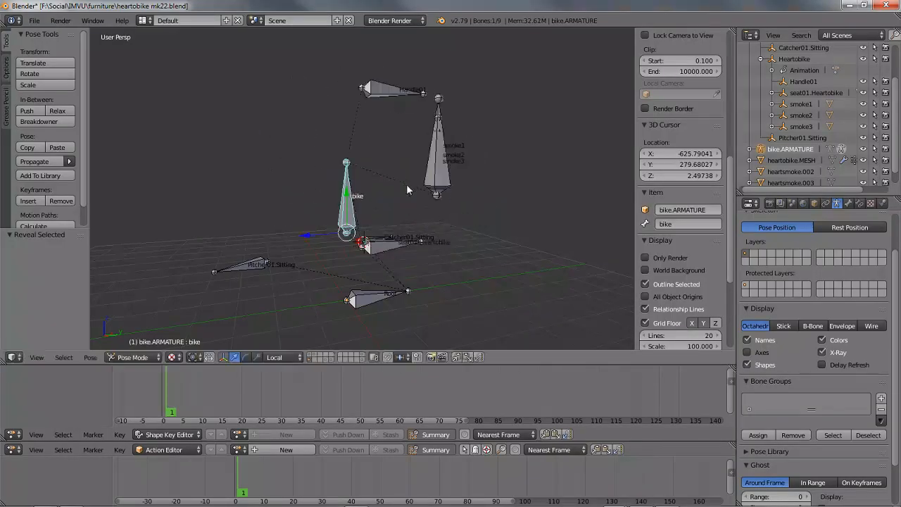
pyautogui.moveTo(317, 231); pyautogui.dragTo(360, 239, button='middle')
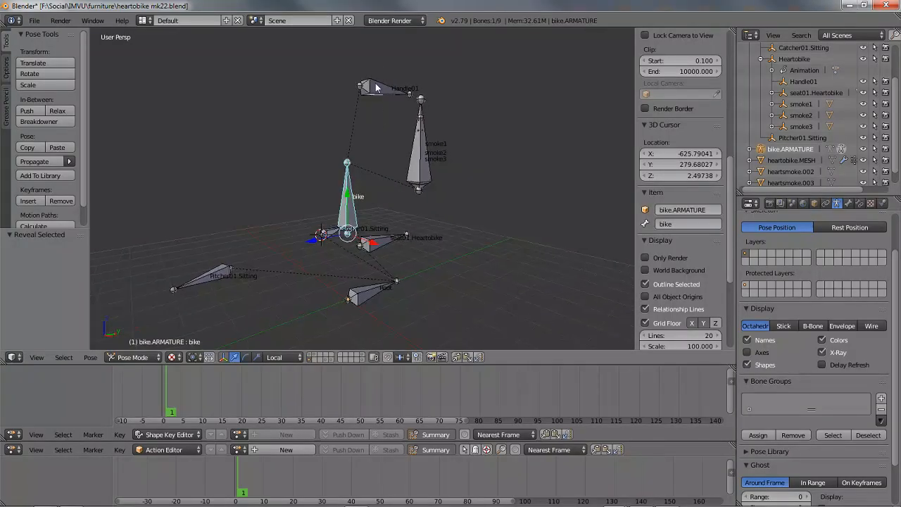
pyautogui.moveTo(397, 186); pyautogui.dragTo(411, 229, button='middle')
pyautogui.rightClick(363, 291)
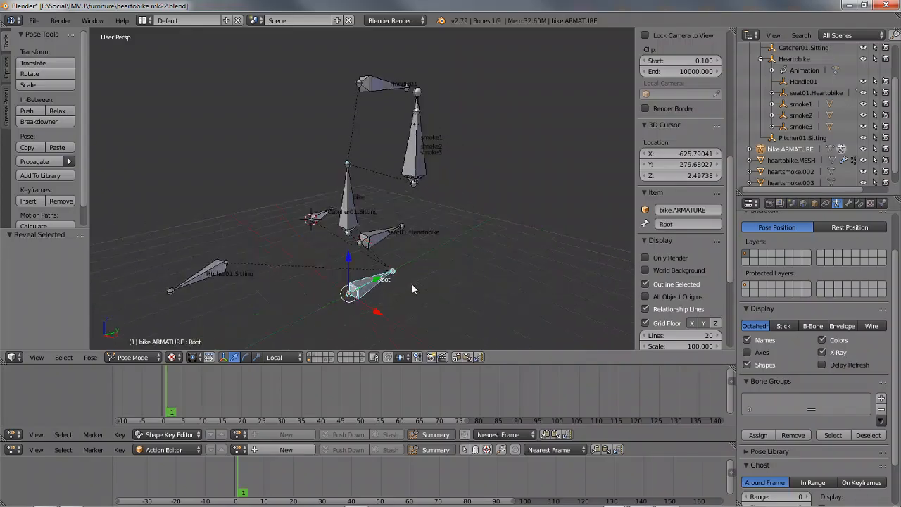
pyautogui.press('r')
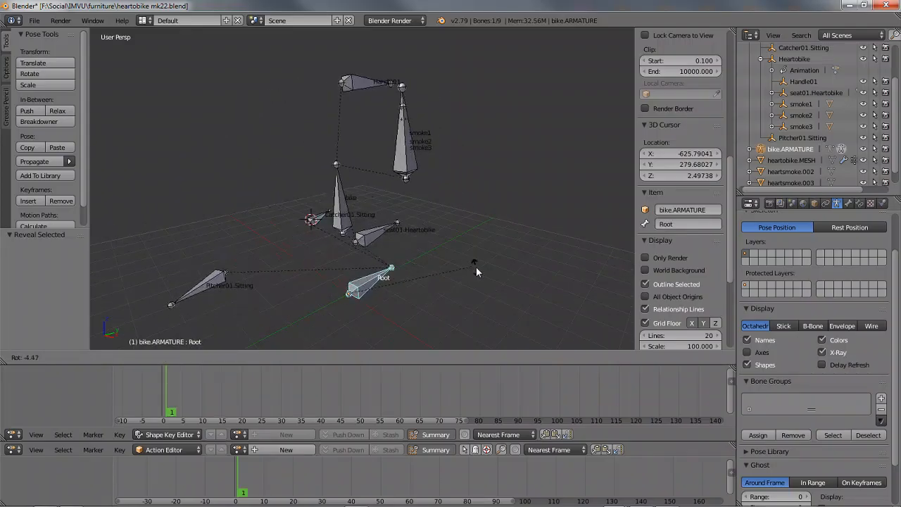
pyautogui.click(456, 267)
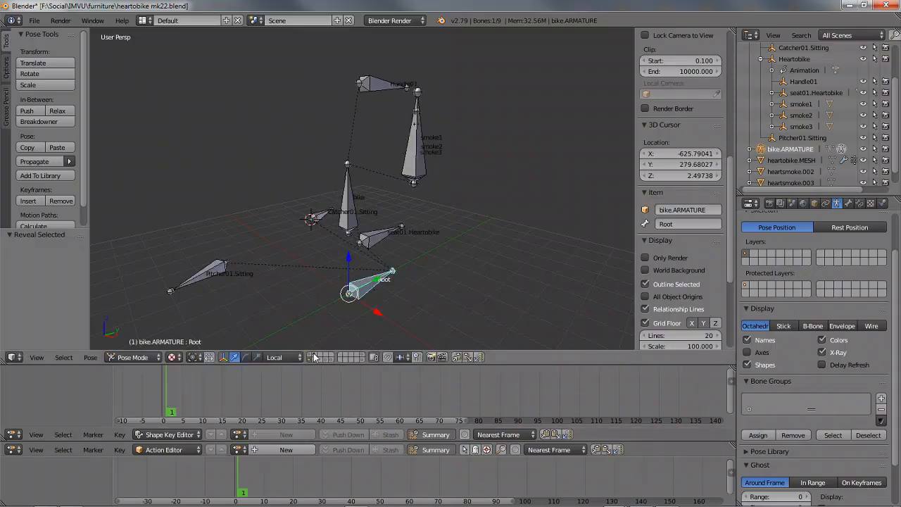
# Display the bike mesh together with the armature and save the file under the new name heartobike mk23.blend.
pyautogui.hotkey('ctrl', 'z')
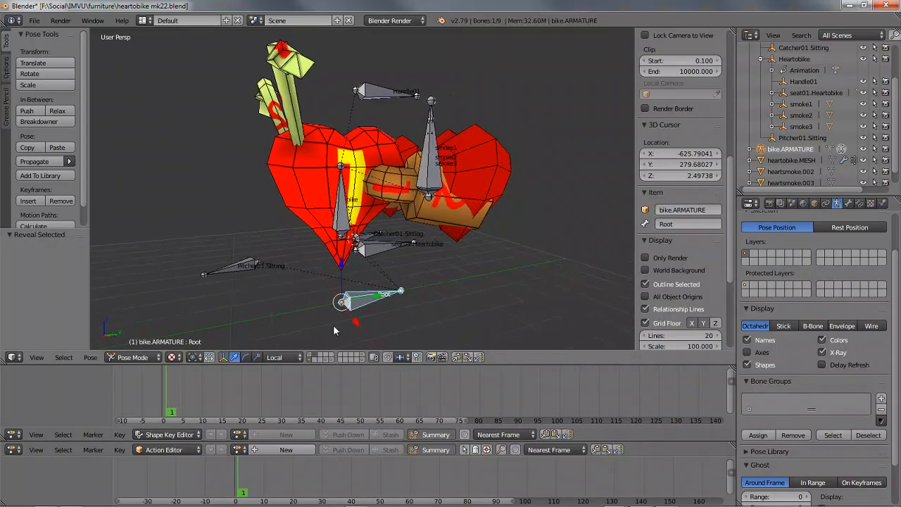
pyautogui.click(34, 20)
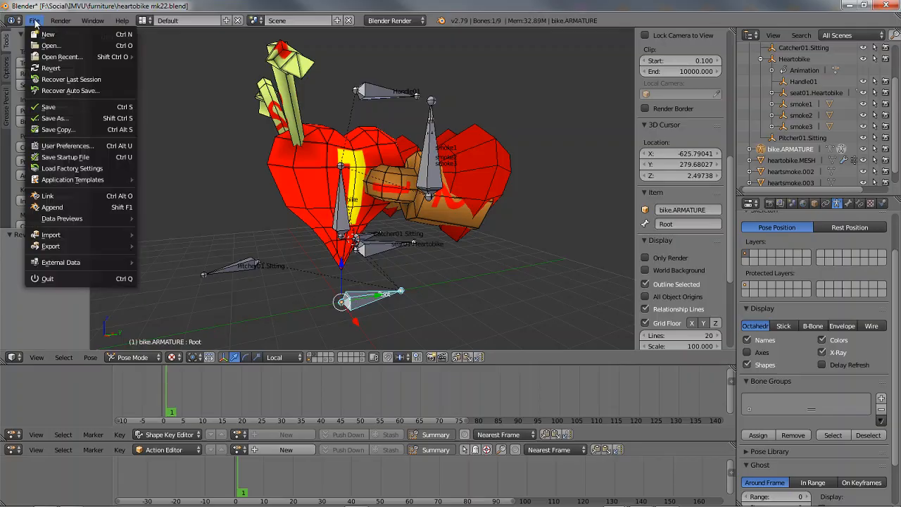
pyautogui.click(53, 117)
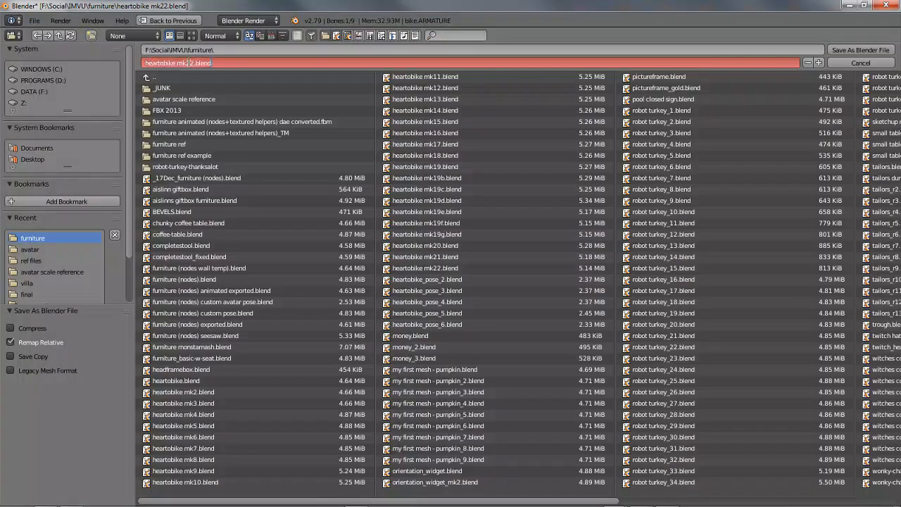
pyautogui.press('Left')
pyautogui.press('Left')
pyautogui.press('Left')
pyautogui.press('Left')
pyautogui.press('Left')
pyautogui.press('Left')
pyautogui.press('BackSpace')
pyautogui.write('3')
pyautogui.press('Return')
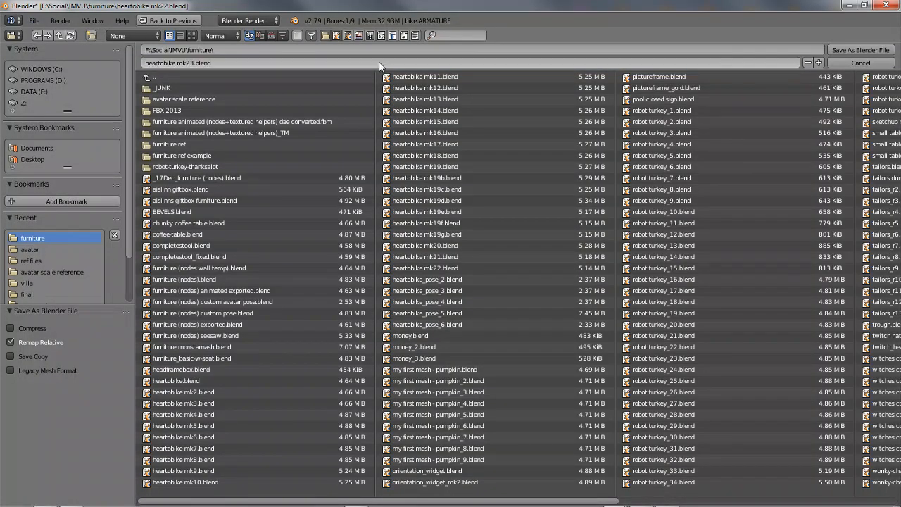
pyautogui.click(850, 48)
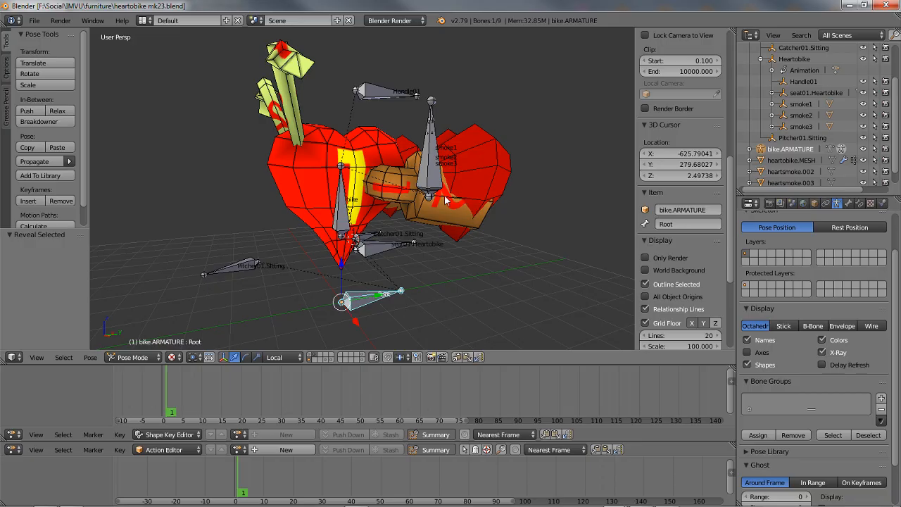
# Select all bones of bike.ARMATURE and insert a LocRot keyframe for them at frame 1.
pyautogui.moveTo(447, 201); pyautogui.dragTo(413, 244, button='middle')
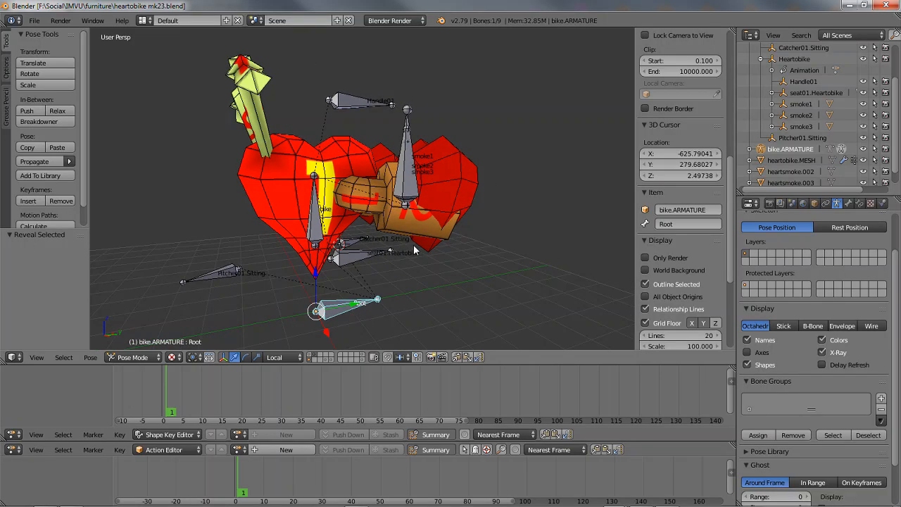
pyautogui.rightClick(317, 227)
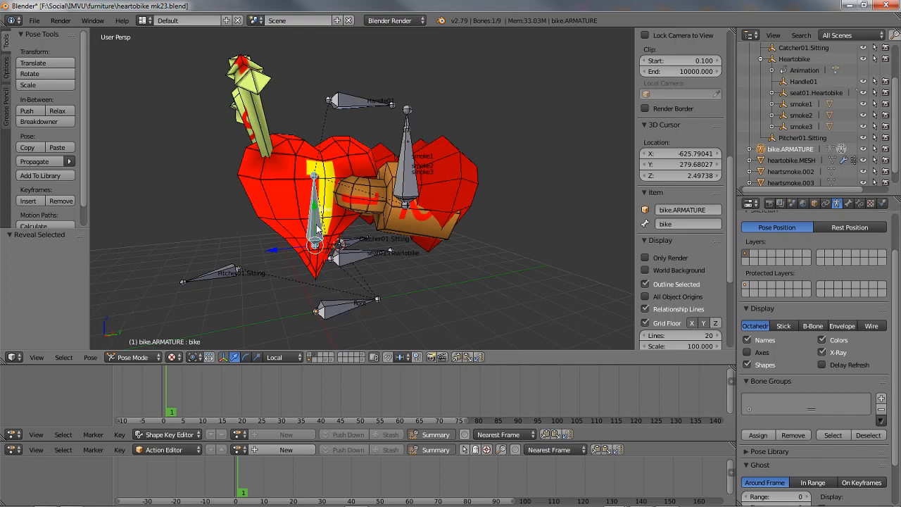
pyautogui.moveTo(435, 211); pyautogui.dragTo(398, 161, button='middle')
pyautogui.rightClick(424, 185)
pyautogui.press('a')
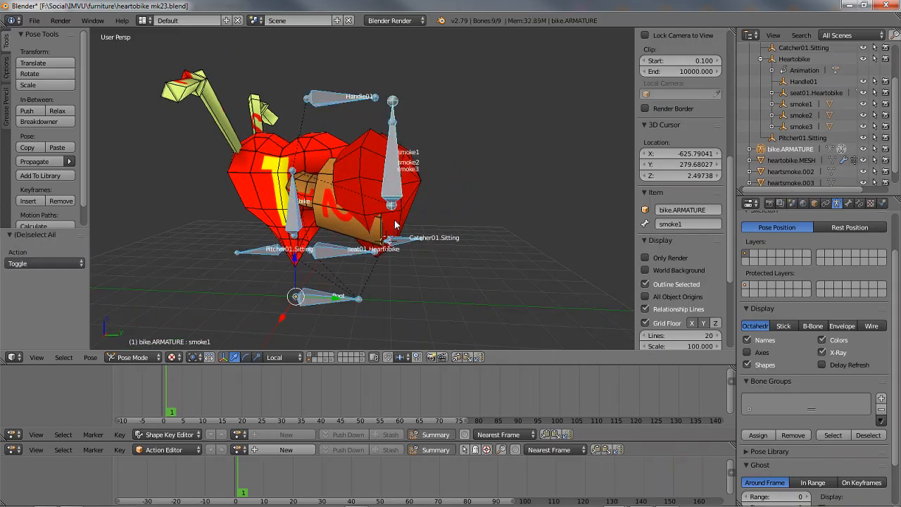
pyautogui.moveTo(358, 234); pyautogui.dragTo(372, 234, button='middle')
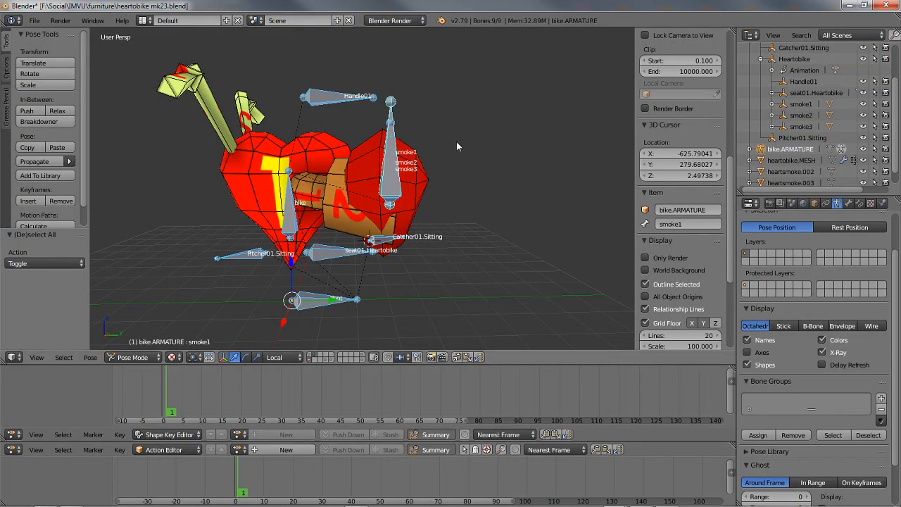
pyautogui.press('i')
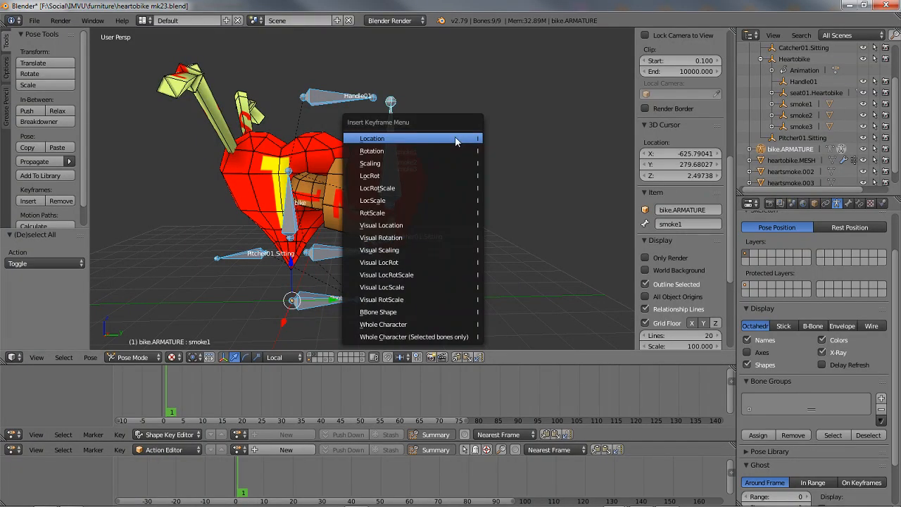
pyautogui.click(398, 180)
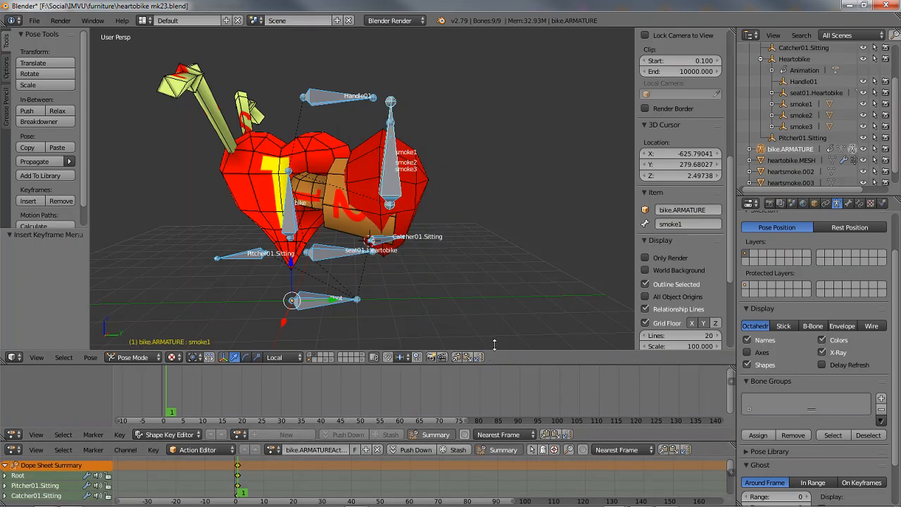
# Enlarge the Action Editor to show every bone's keyframe channel and set the current frame to 1.
pyautogui.moveTo(494, 344); pyautogui.dragTo(495, 292)
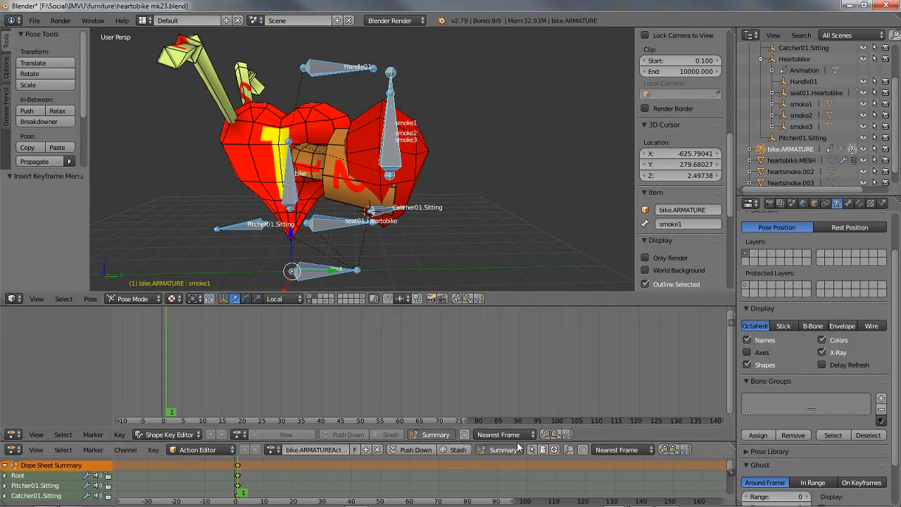
pyautogui.moveTo(518, 447); pyautogui.dragTo(523, 369)
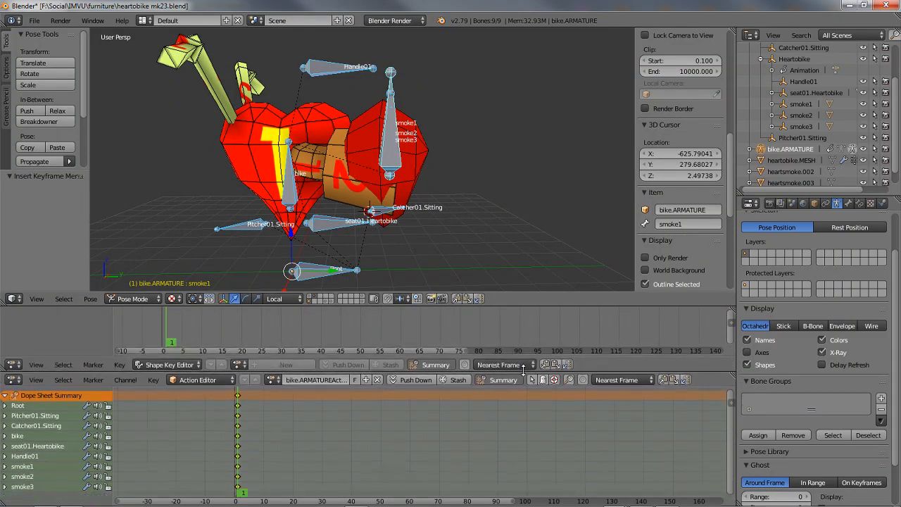
pyautogui.click(237, 495)
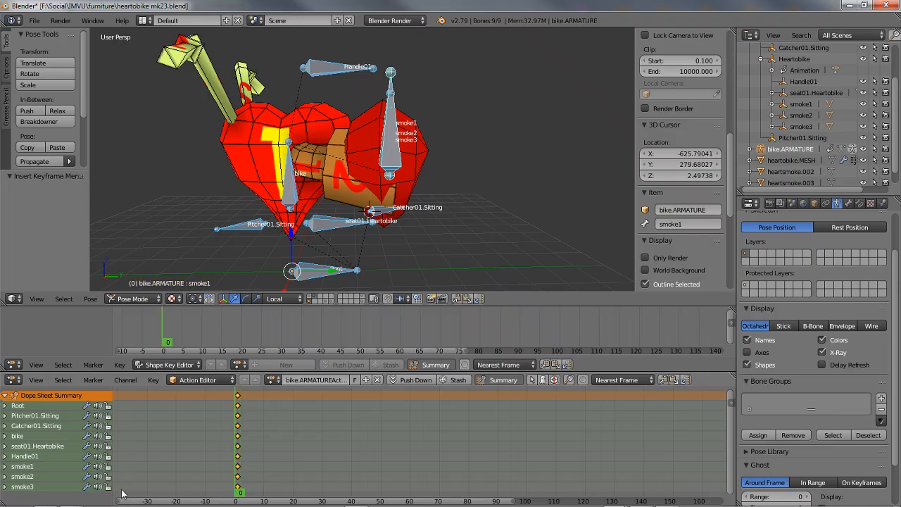
pyautogui.moveTo(270, 490); pyautogui.dragTo(238, 480)
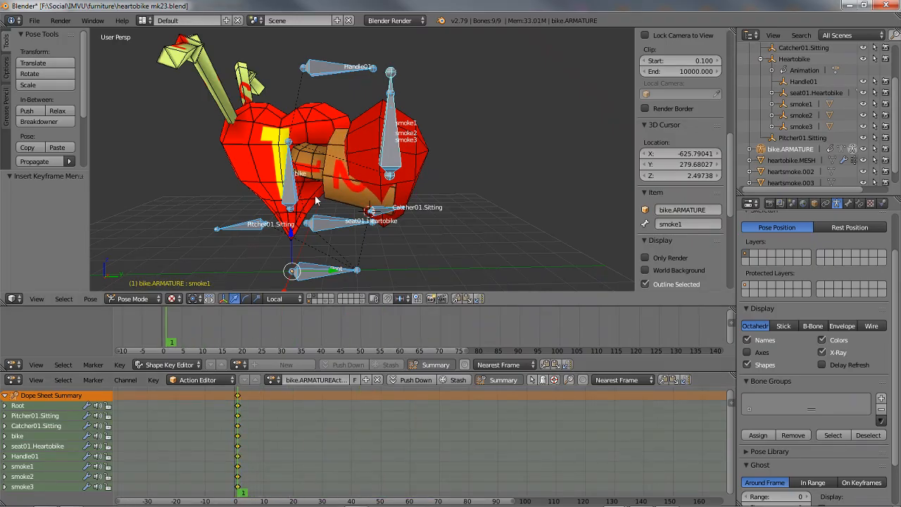
# Select the smoke1 bone and scrub the animation to frame 53 to examine the bike with its armature.
pyautogui.rightClick(392, 128)
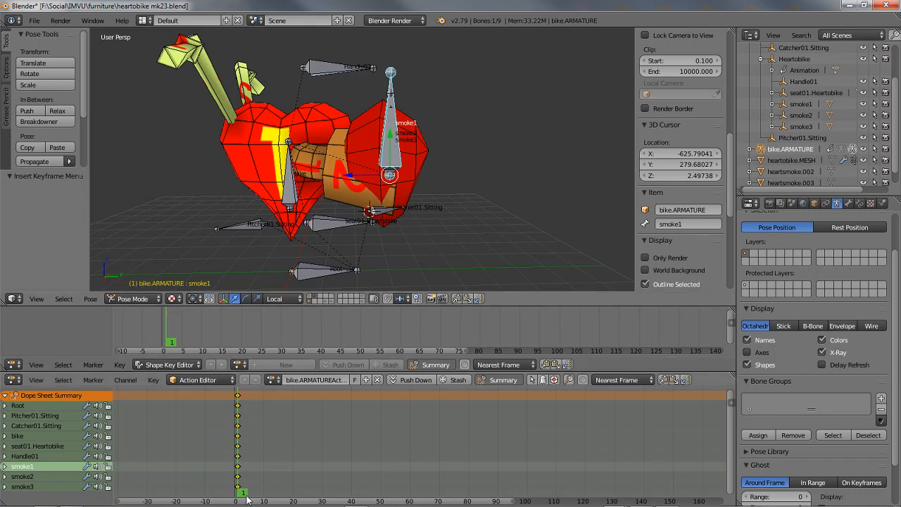
pyautogui.moveTo(244, 495); pyautogui.dragTo(395, 495)
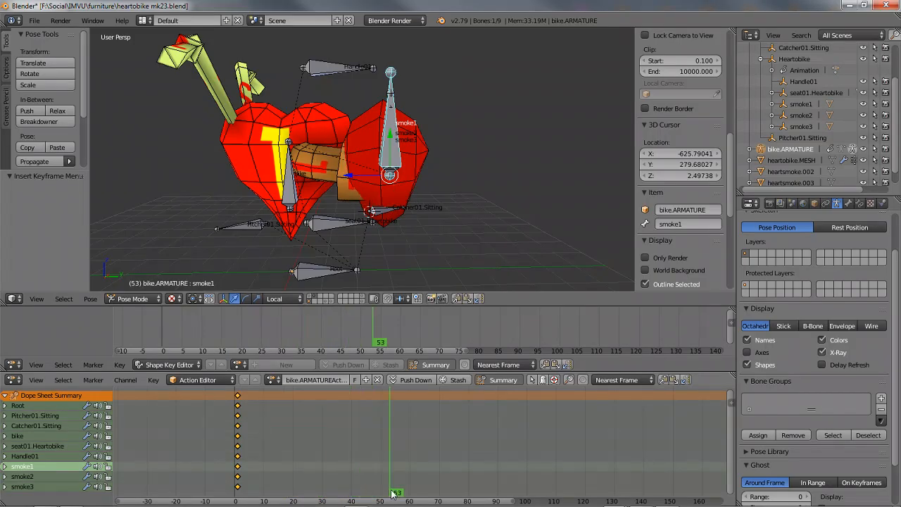
pyautogui.moveTo(357, 197); pyautogui.dragTo(360, 79, button='middle')
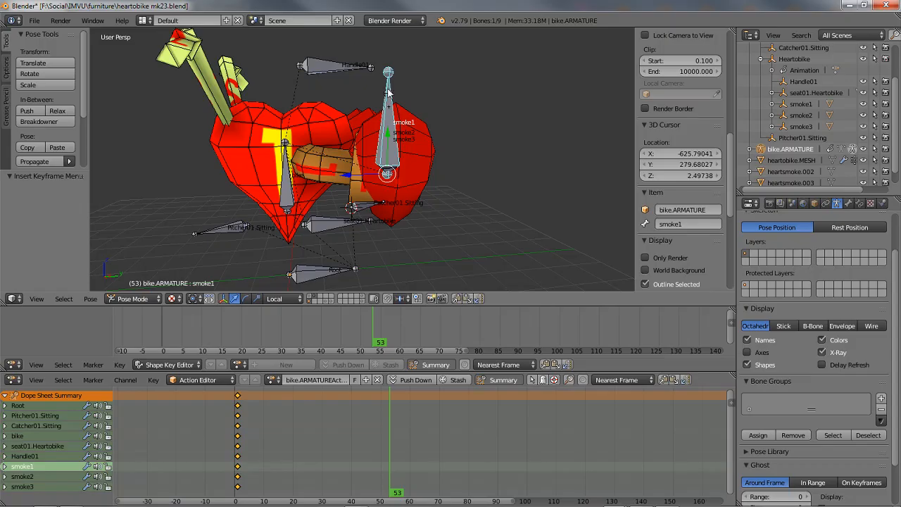
pyautogui.moveTo(390, 99); pyautogui.dragTo(376, 146, button='middle')
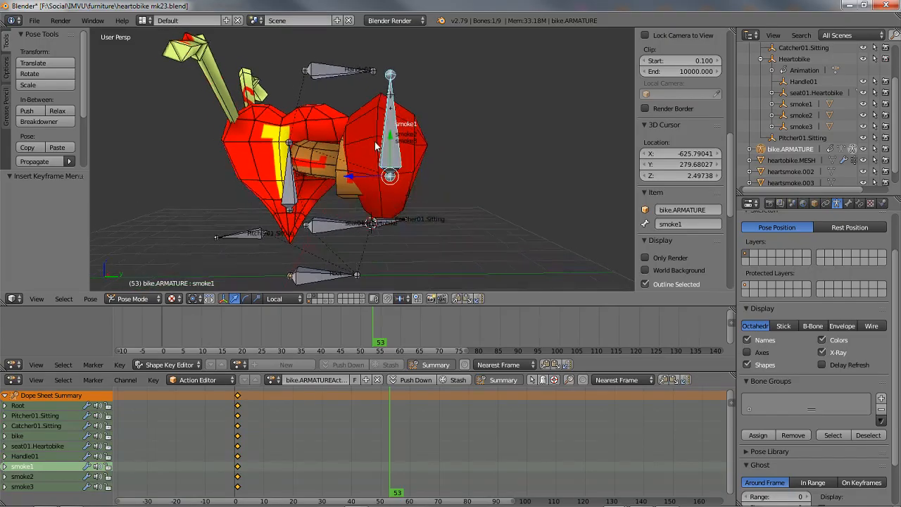